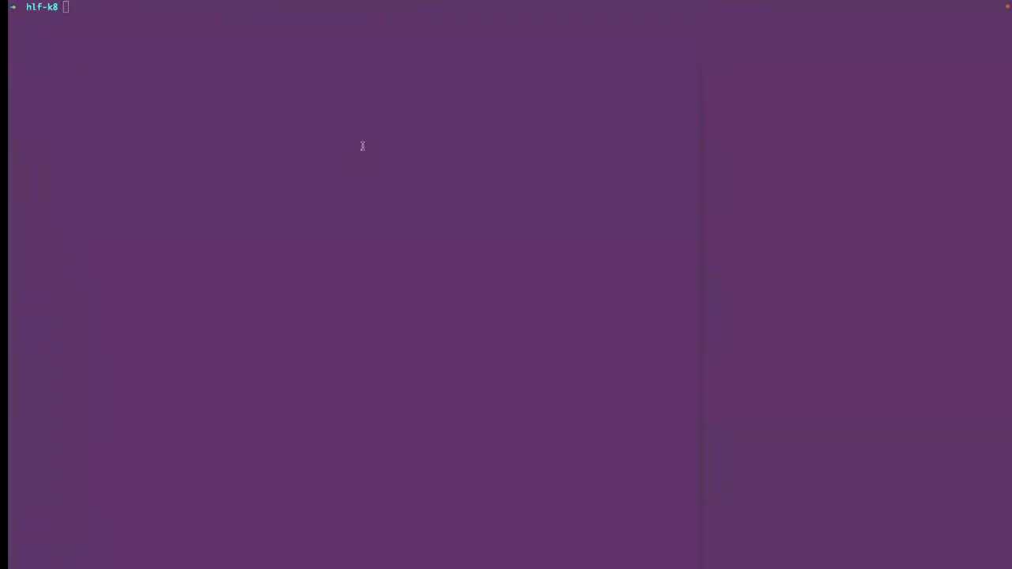
- Clear the terminal screen and readjust the text size
key(Return)
key(Return)
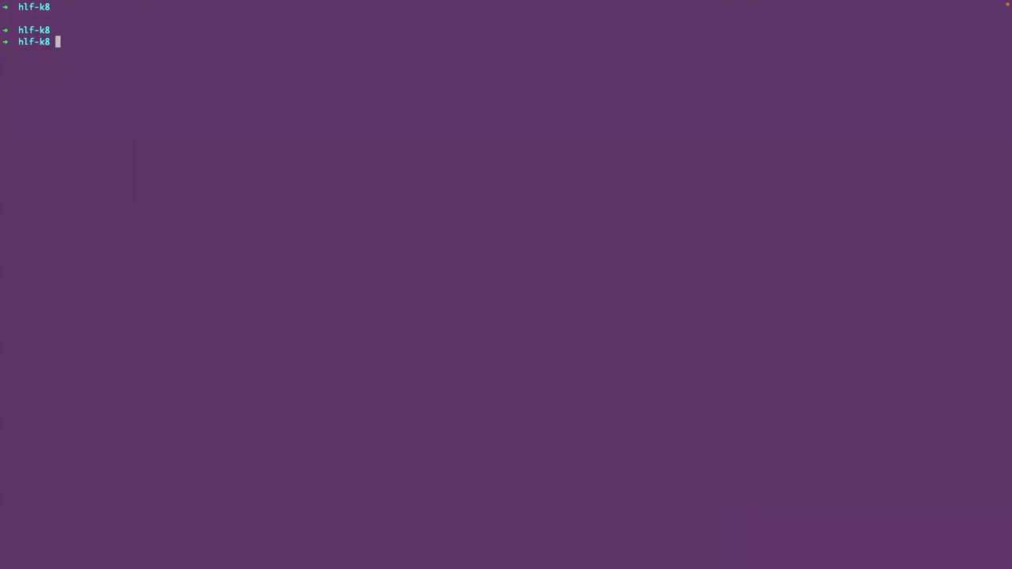
scroll(506, 285, up, 10)
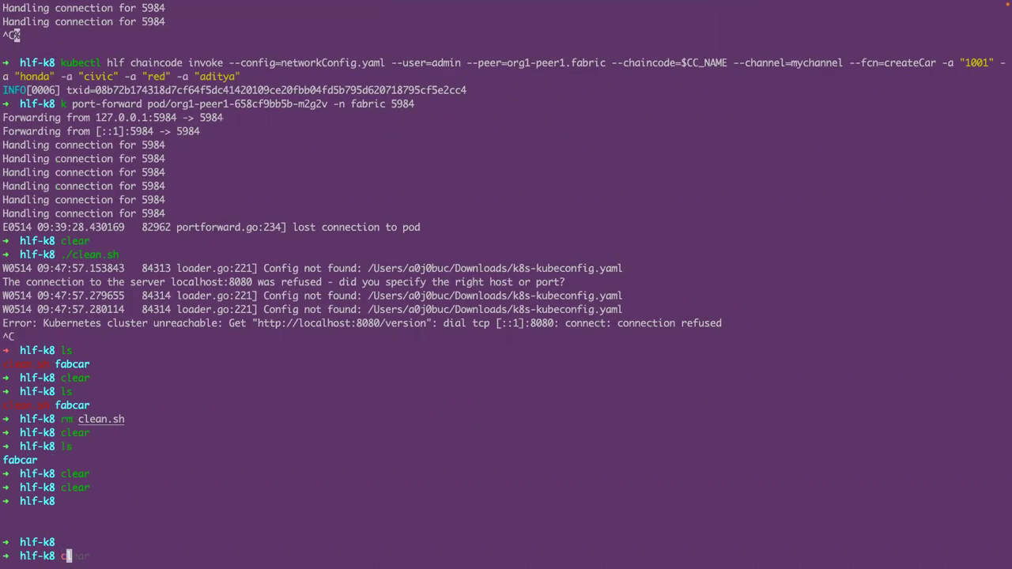
key(super+minus)
text(clear)
key(Return)
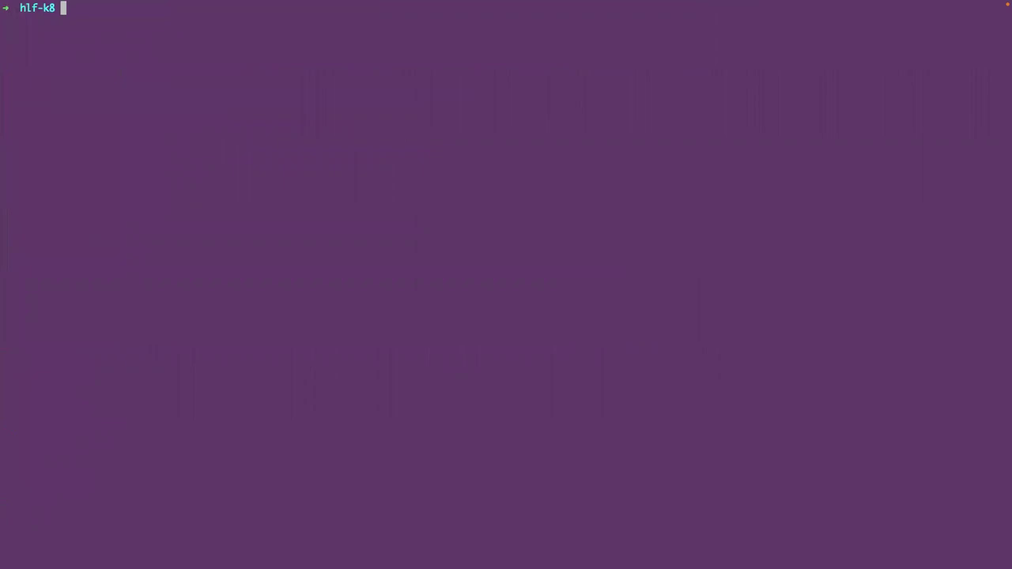
key(super+equal)
- List the hlf-k8 folder showing fabcar, then fill in export KUBECONFIG=$HOME/Downloads/k8s-kubeconfig.yaml
double_click(46, 9)
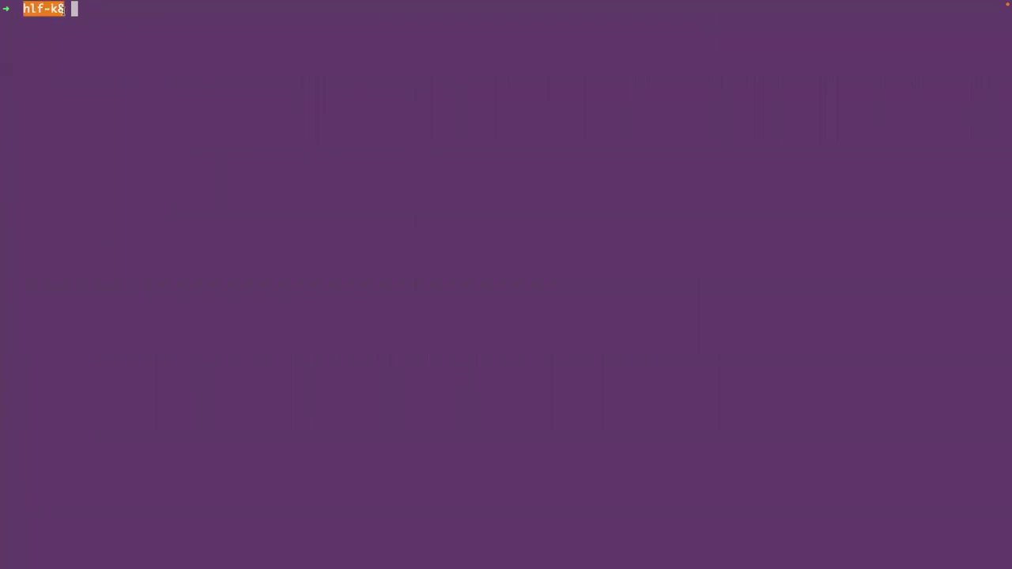
click(107, 17)
text(ls)
key(Return)
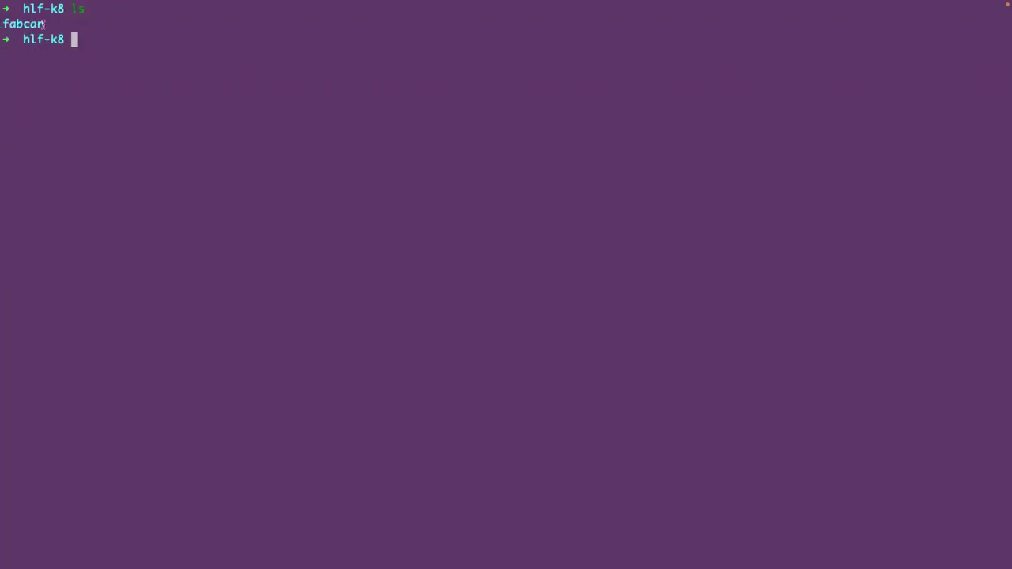
drag(44, 24, 7, 24)
click(11, 24)
click(86, 36)
text(export K)
key(Right)
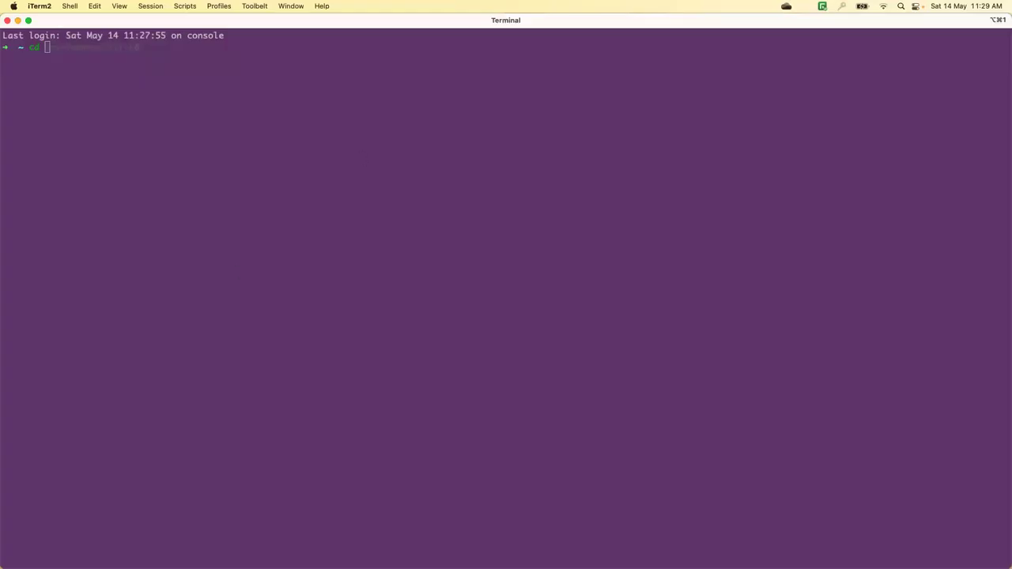
- Change into the development/hlf-k8 folder
click(81, 202)
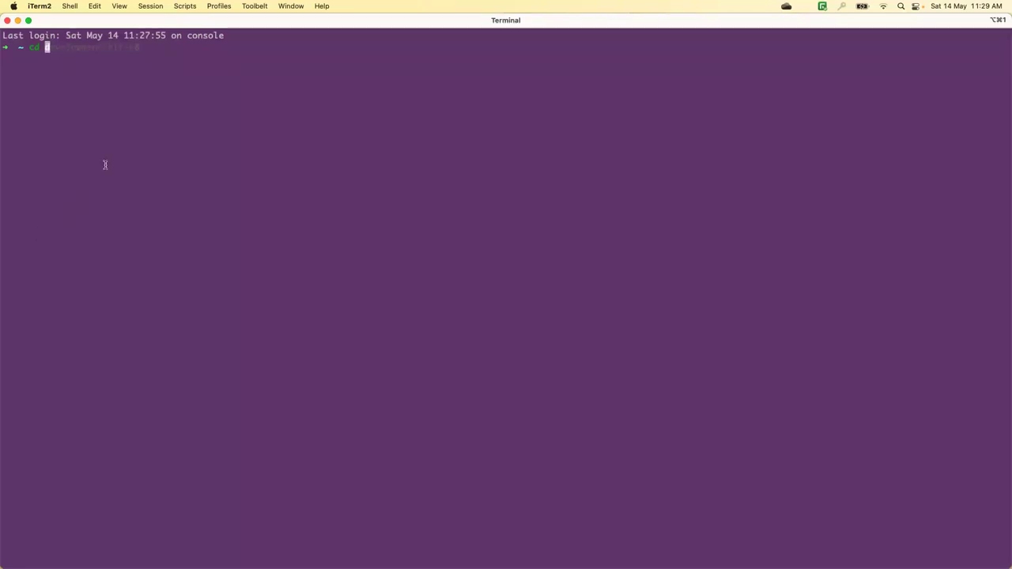
text(cd de)
key(Tab)
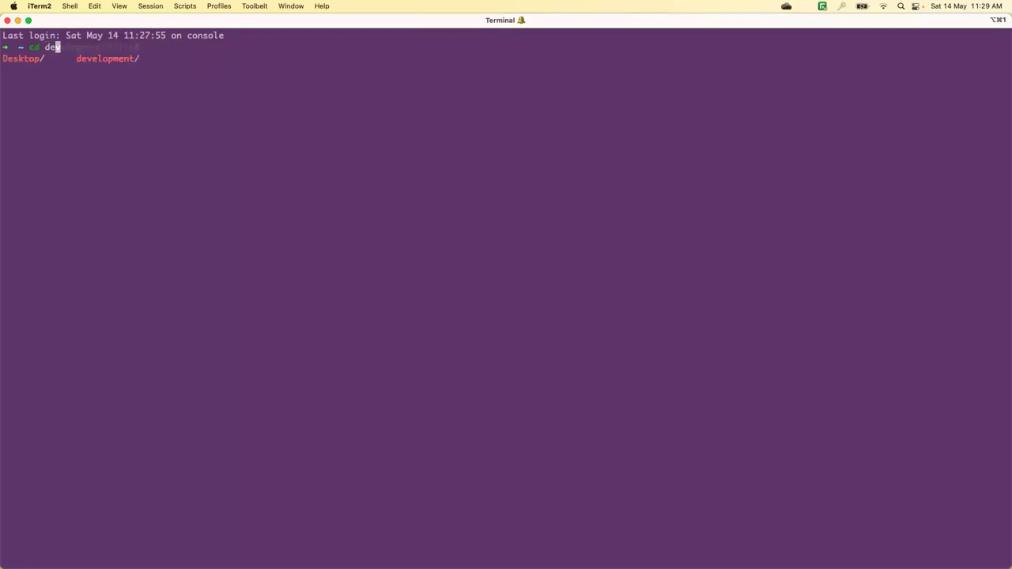
text(v)
key(Tab)
text(h)
key(Tab)
text(k8)
key(Return)
- Clear the screen and export KUBECONFIG=$HOME/Downloads/k8s-kubeconfig.yaml
text(clear)
key(Return)
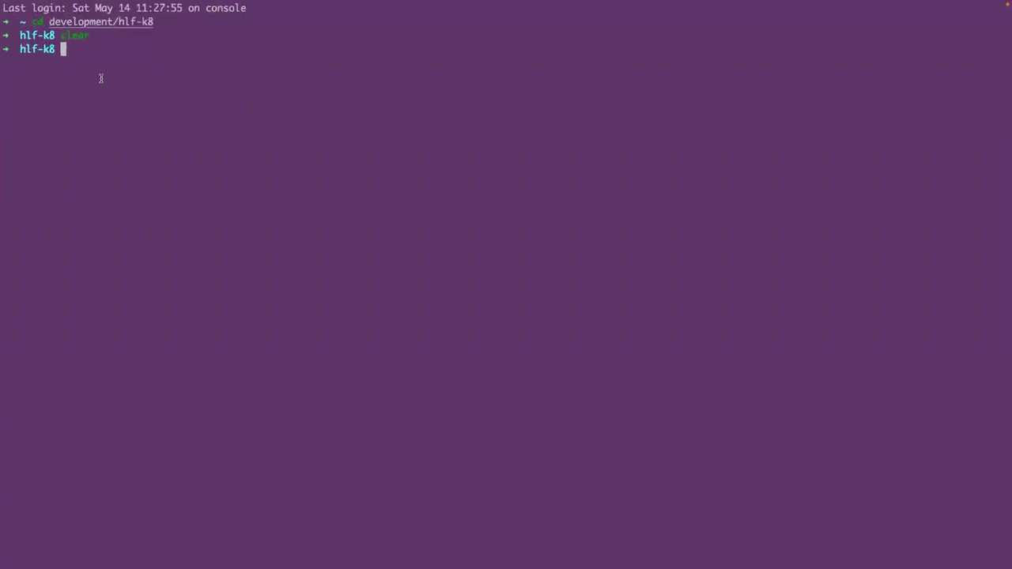
key(Return)
text(celar)
key(Return)
text(clear)
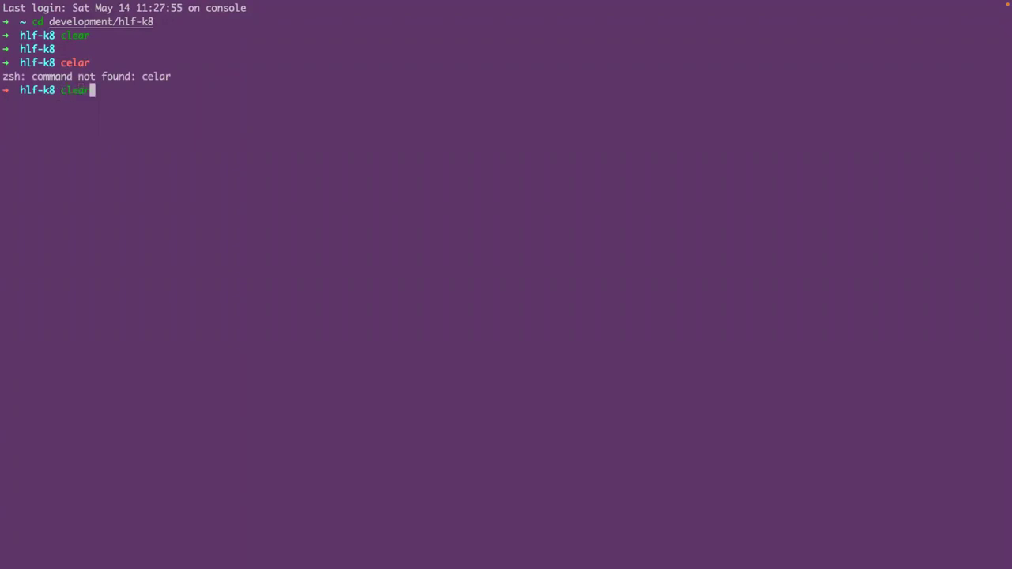
key(Return)
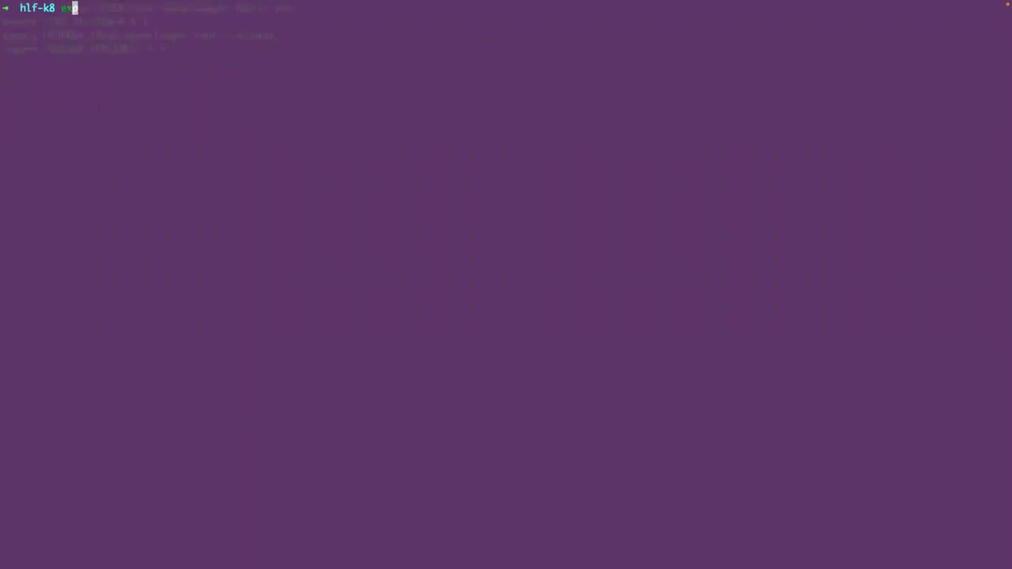
text(export K)
key(Right)
key(Return)
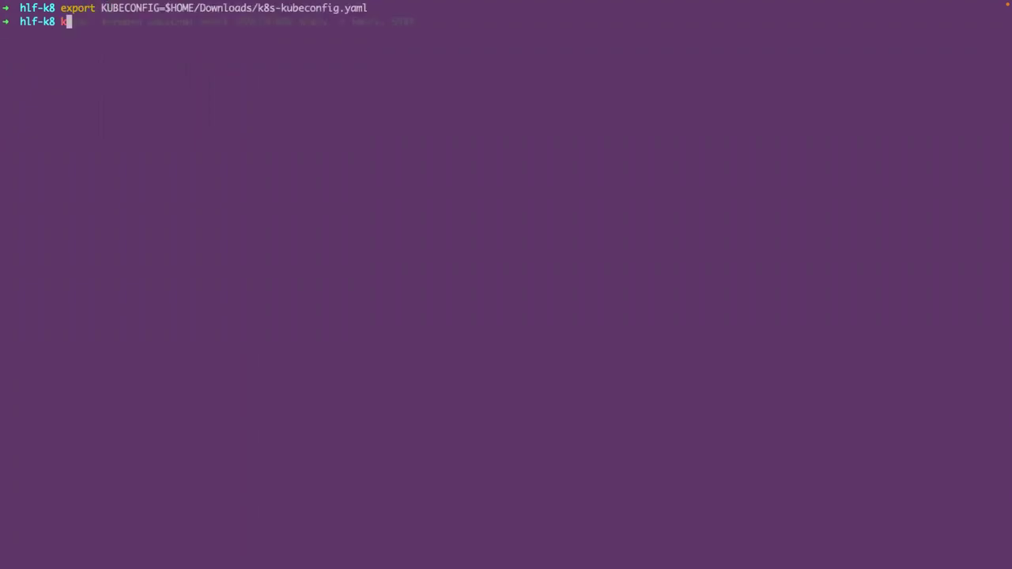
- Alias k to kubectl, confirm both nodes are Ready with k get nodes, then clear
text(al)
key(Right)
key(Return)
text(k get )
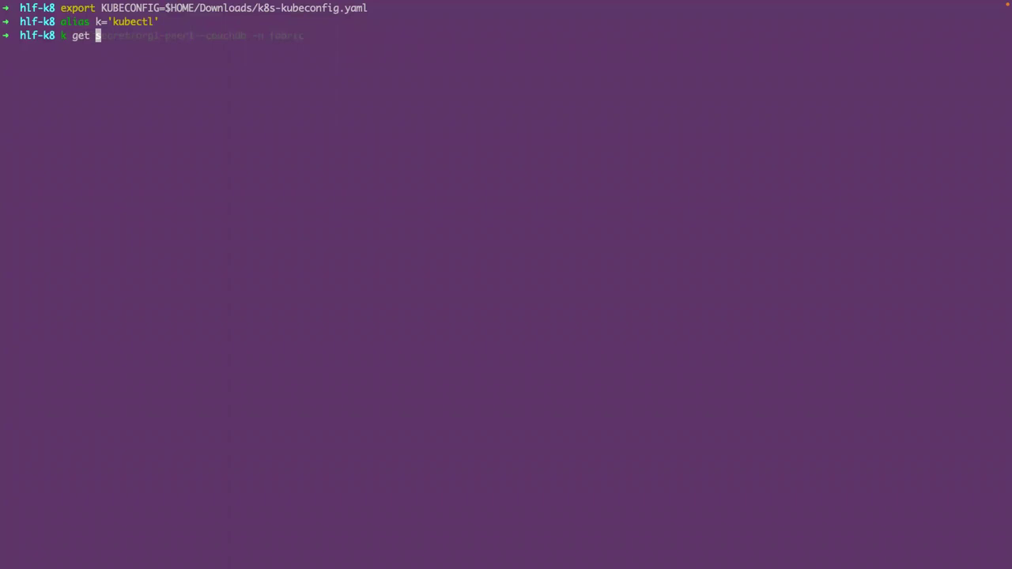
text(nodes)
key(Return)
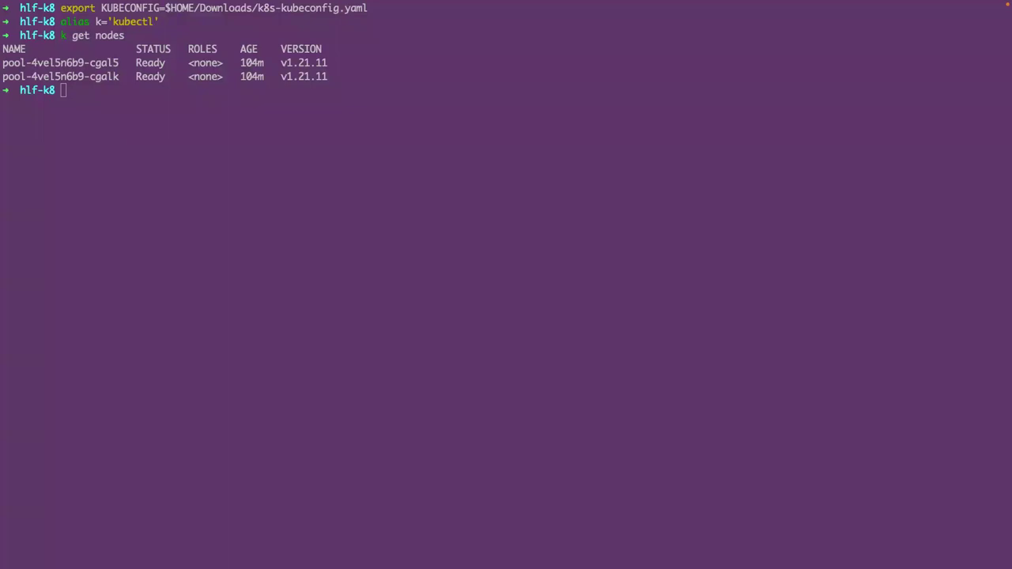
click(172, 125)
text(clear)
key(Return)
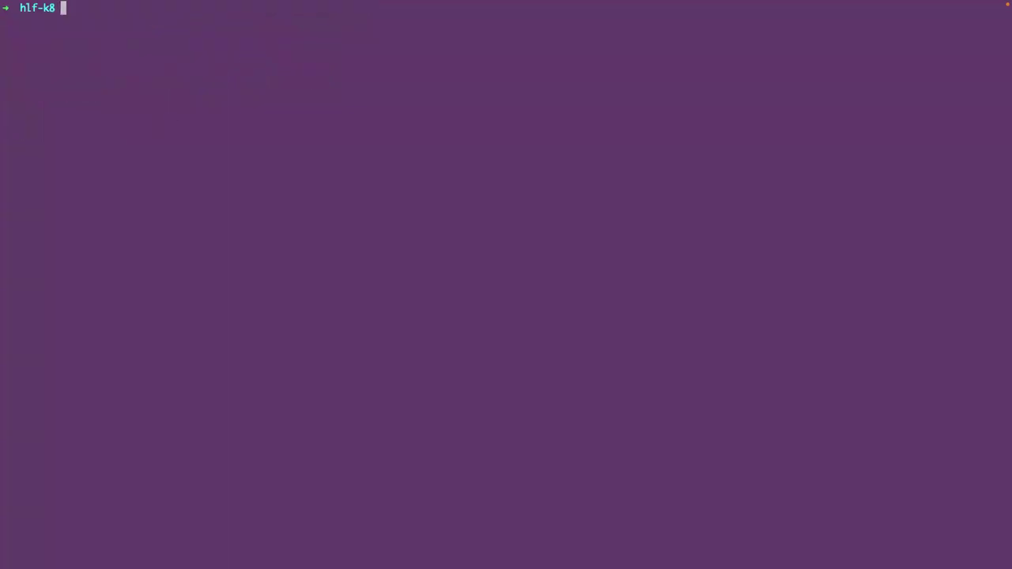
text(helm repo add kfs https://kfsoftware.github.io/hlf-helm-charts --force-update)
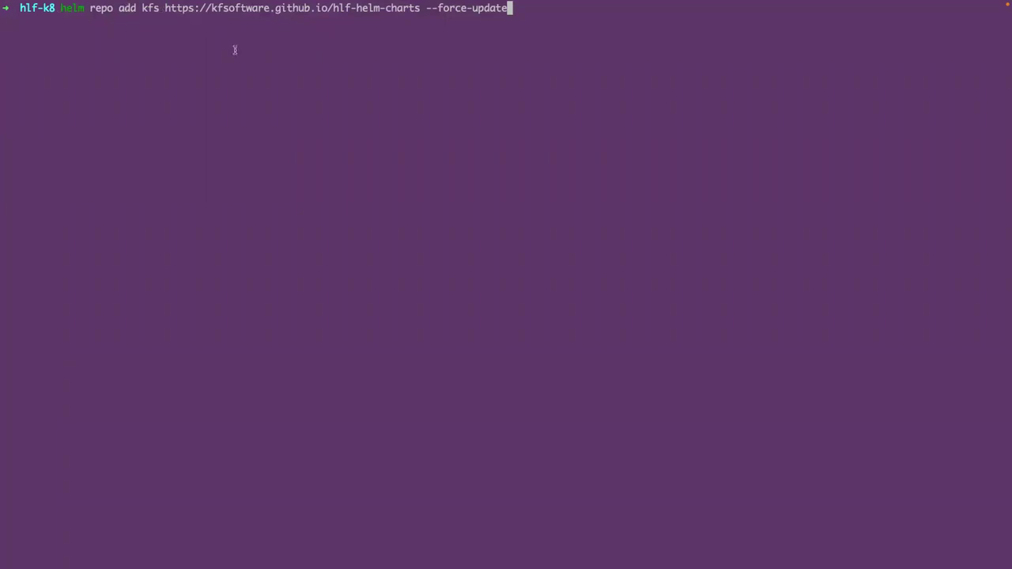
key(Return)
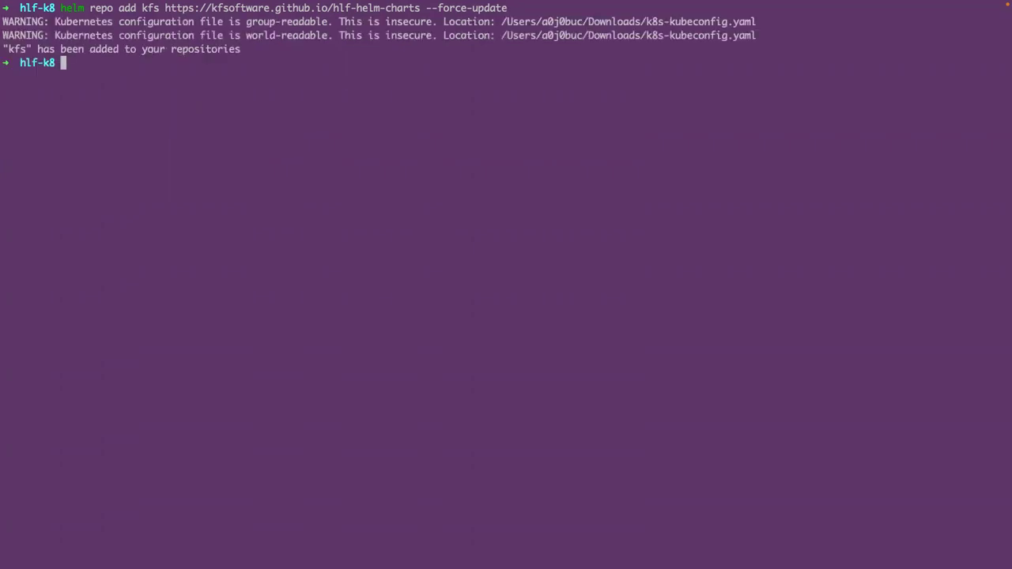
text(cle)
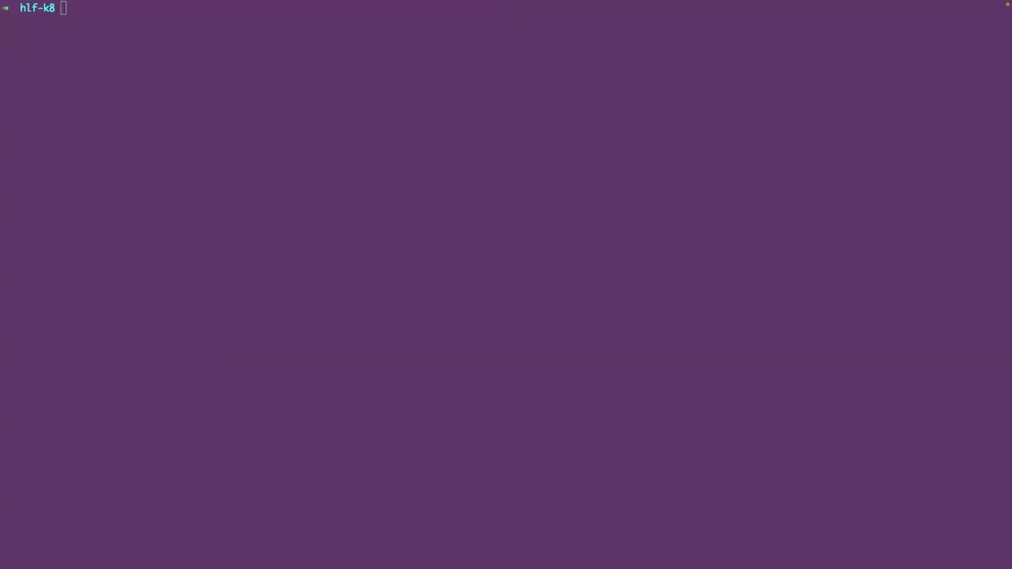
click(14, 187)
- Install the kfs/hlf-operator chart version 1.6.0 and list pods, showing the controller being created
text(helm install hlf-opertor --version=1.6.0 kfs/hlf-operator)
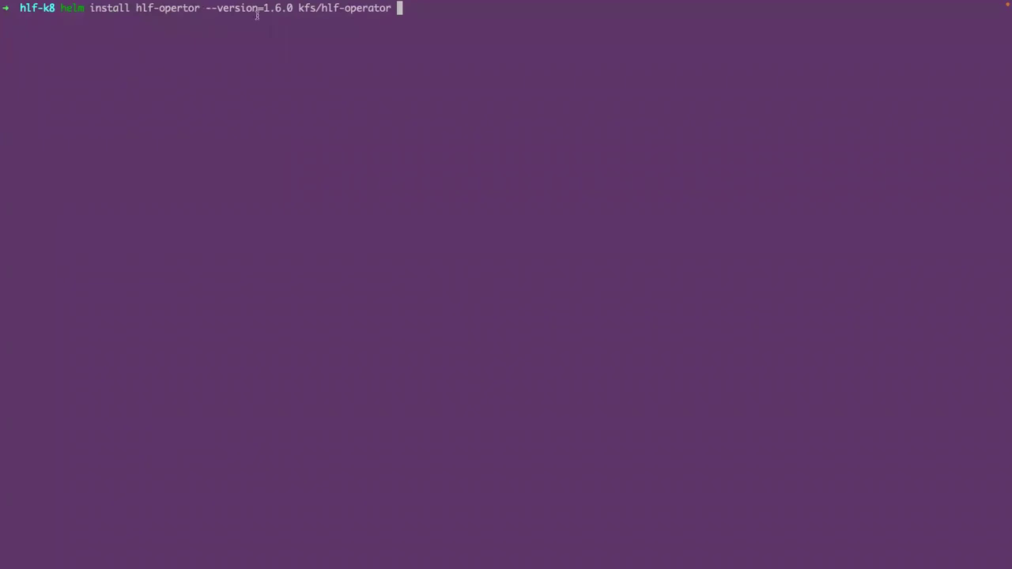
drag(300, 9, 391, 9)
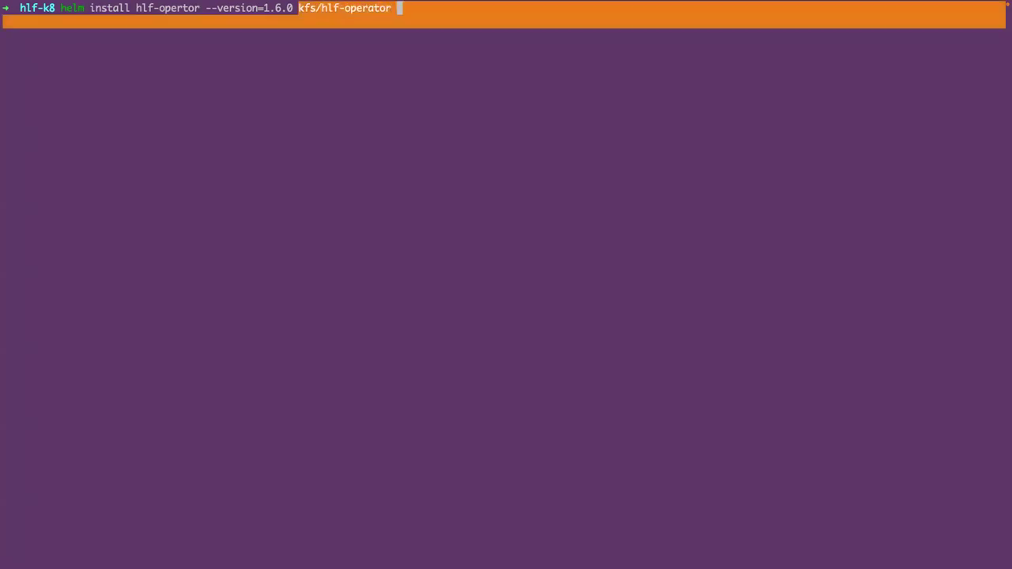
key(Return)
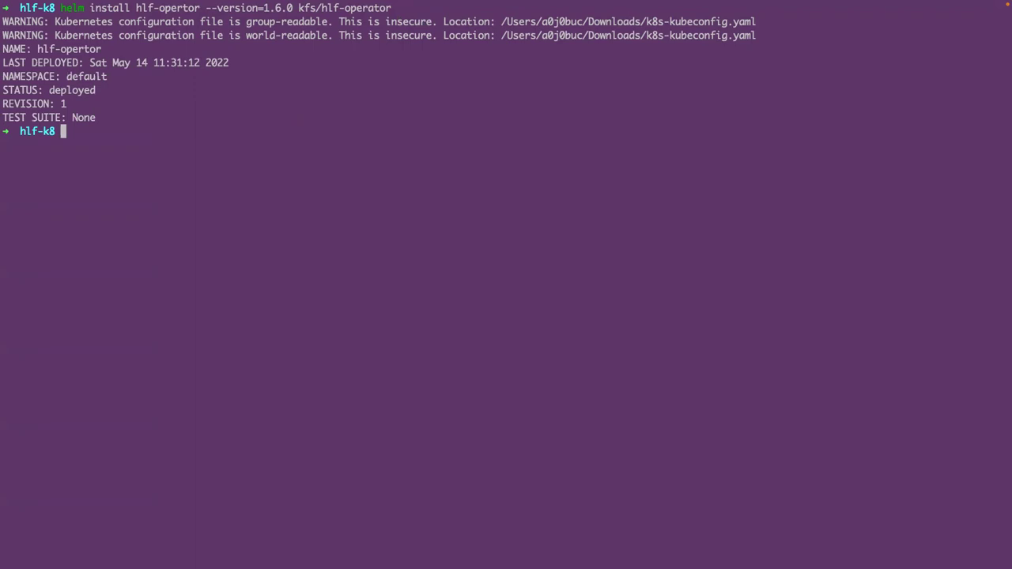
text(clear)
key(Return)
text(k get pods)
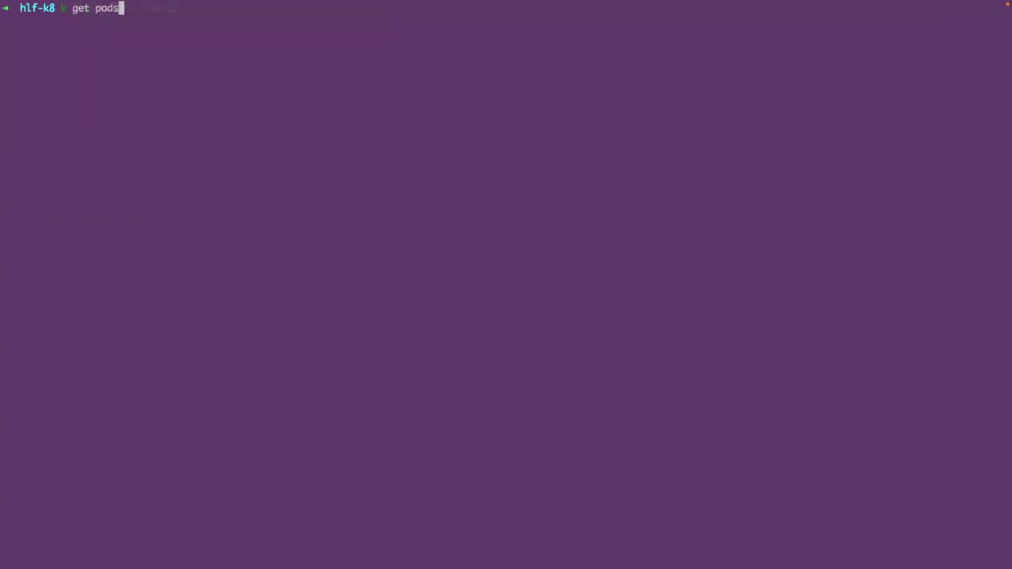
key(Return)
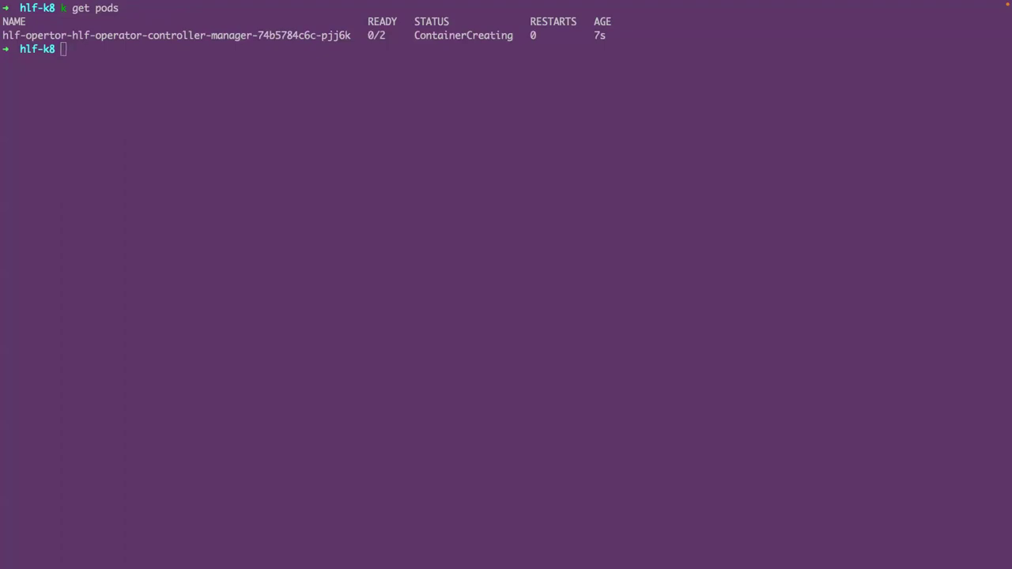
- Run kubectl krew install hlf, which reports the plugin is already installed
click(112, 187)
text(kubectl krew install hlf)
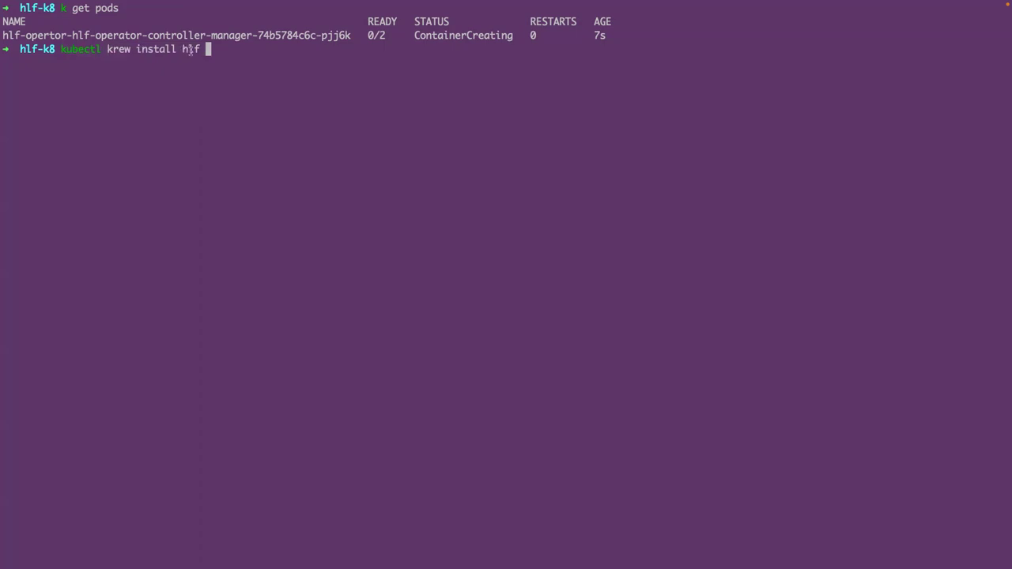
drag(182, 50, 199, 50)
key(Return)
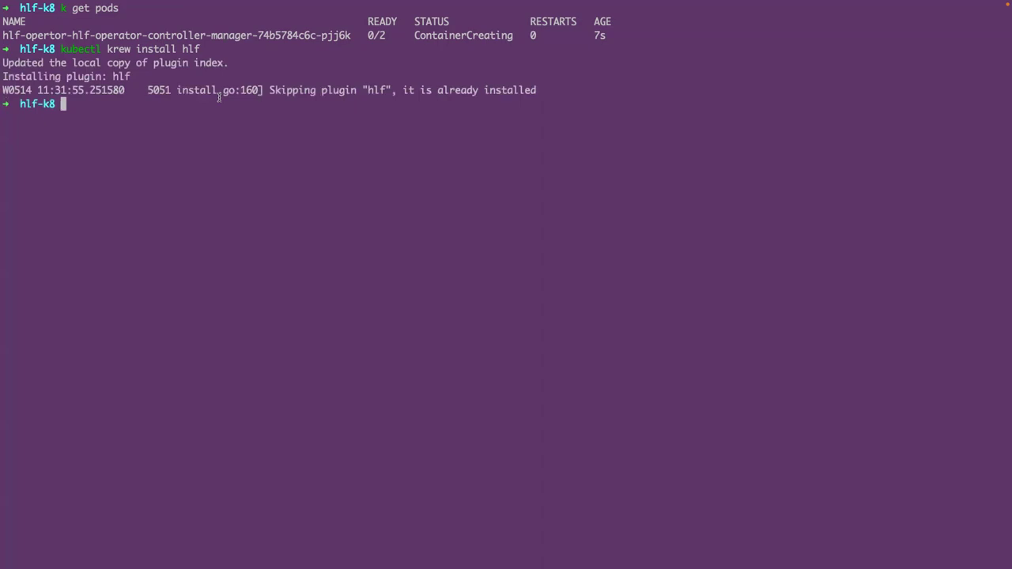
drag(269, 90, 535, 88)
- Clear the screen and recheck pods until the operator controller shows 2/2 Running
text(clear)
key(Return)
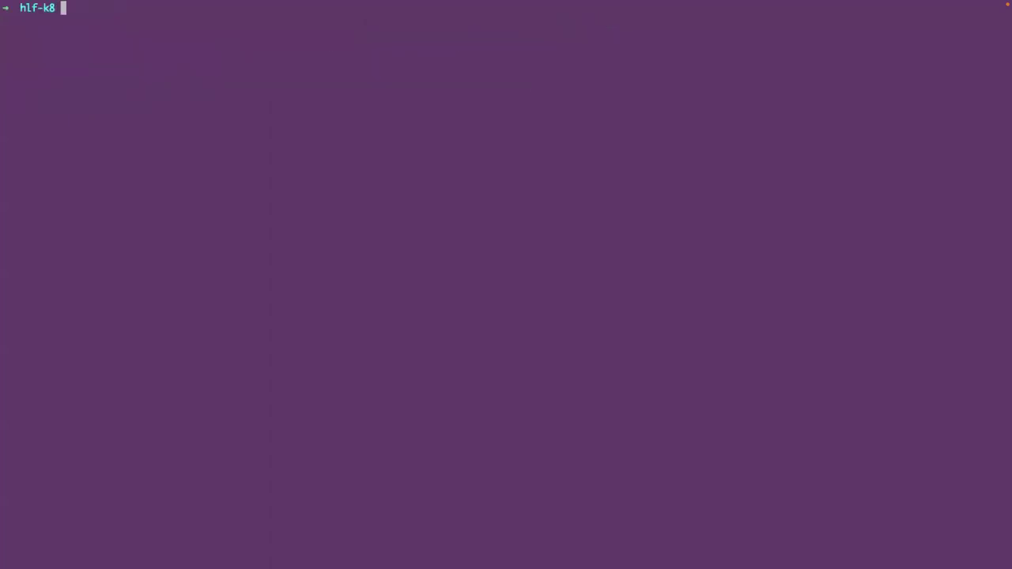
text(k get pods)
key(Return)
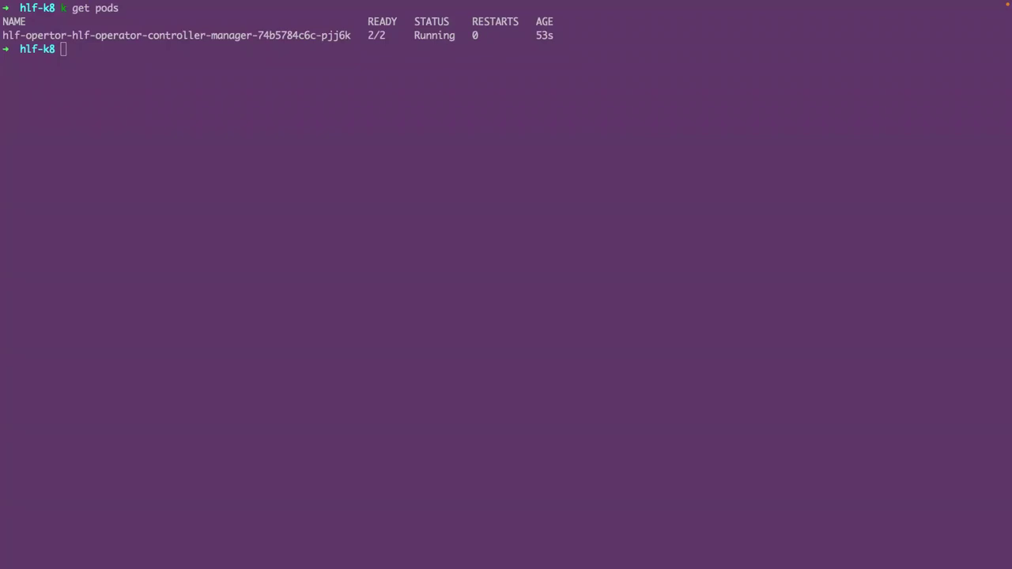
click(282, 205)
- List storage classes, store the default class name in SC, and echo $SC to verify
text(k get sc)
key(Return)
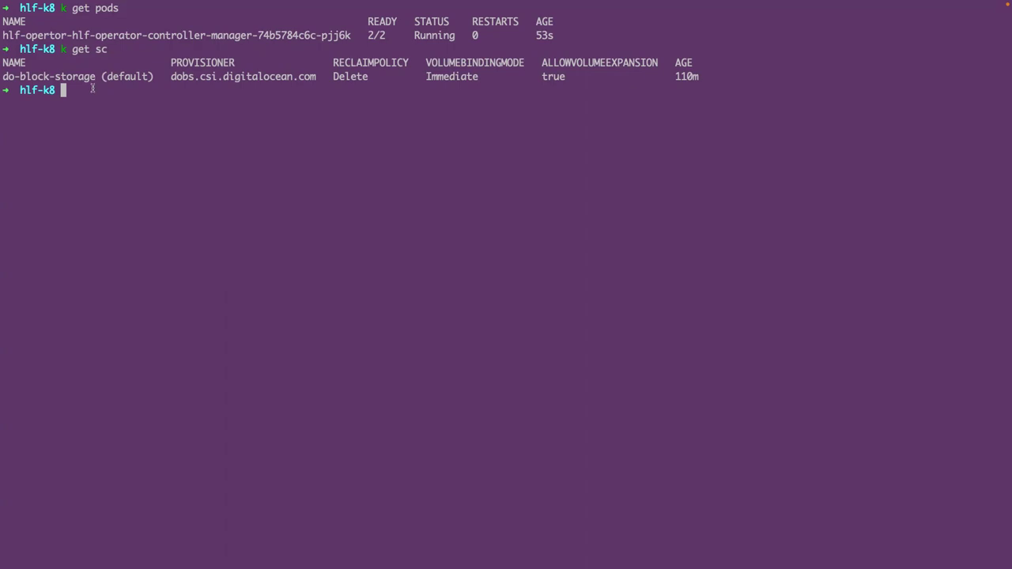
text(export SC=$(kubectl get sc -o=jsonpath='{.items[0].metadata.name}'))
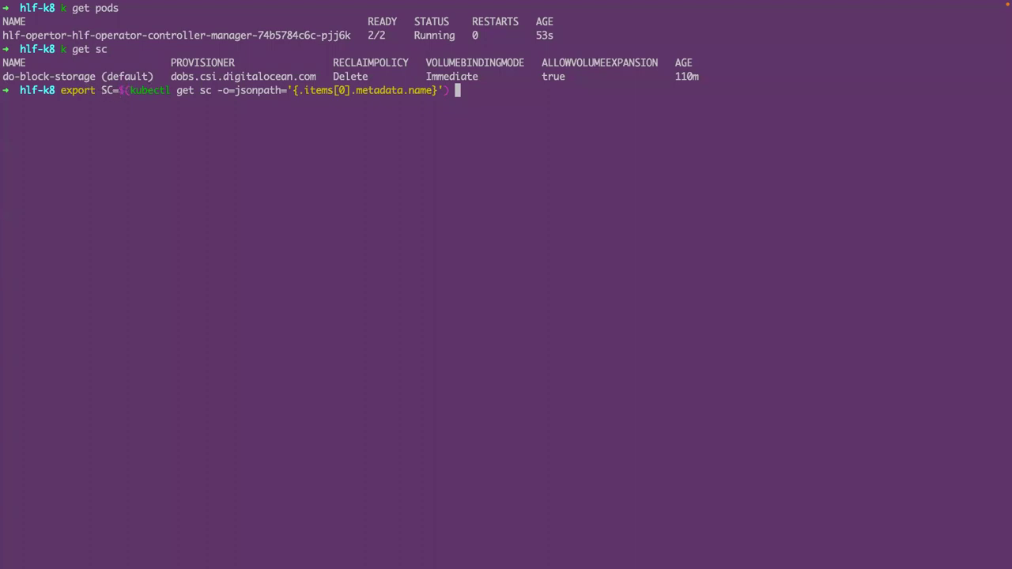
key(Return)
text(echo SC)
key(Return)
text(echo $SC)
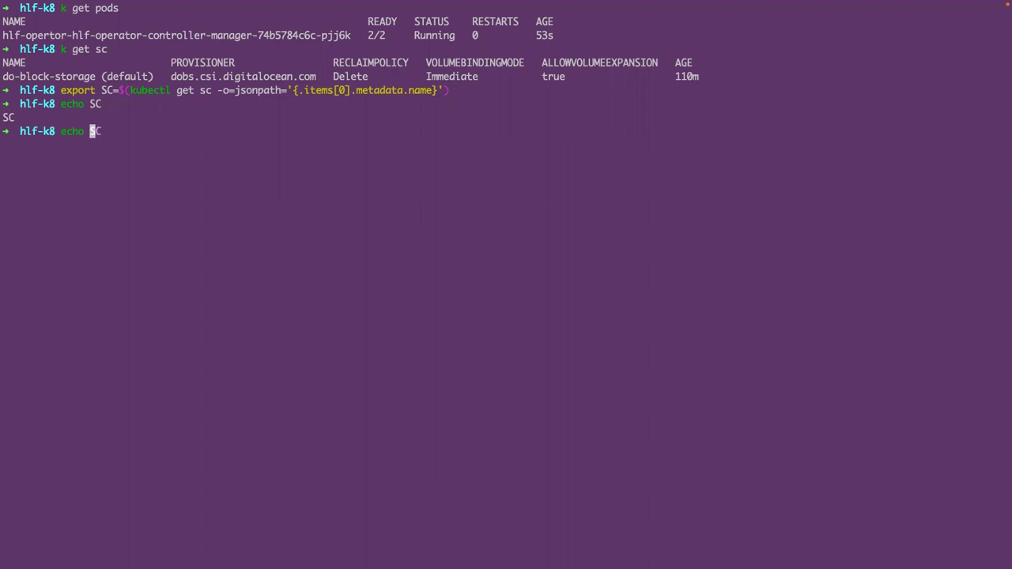
key(Return)
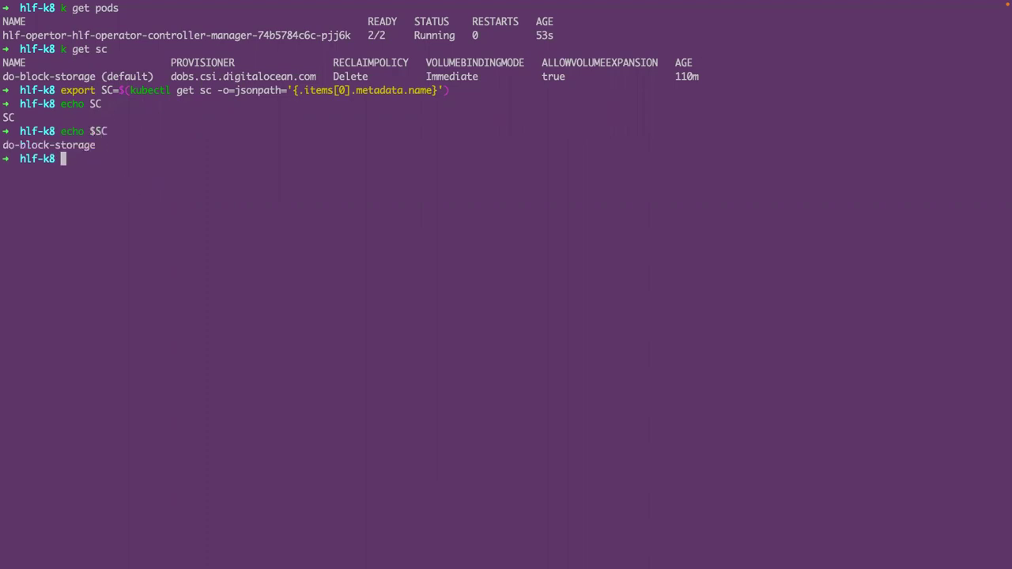
- Clear the screen and run kubectl create ns fabric
text(clear)
key(Return)
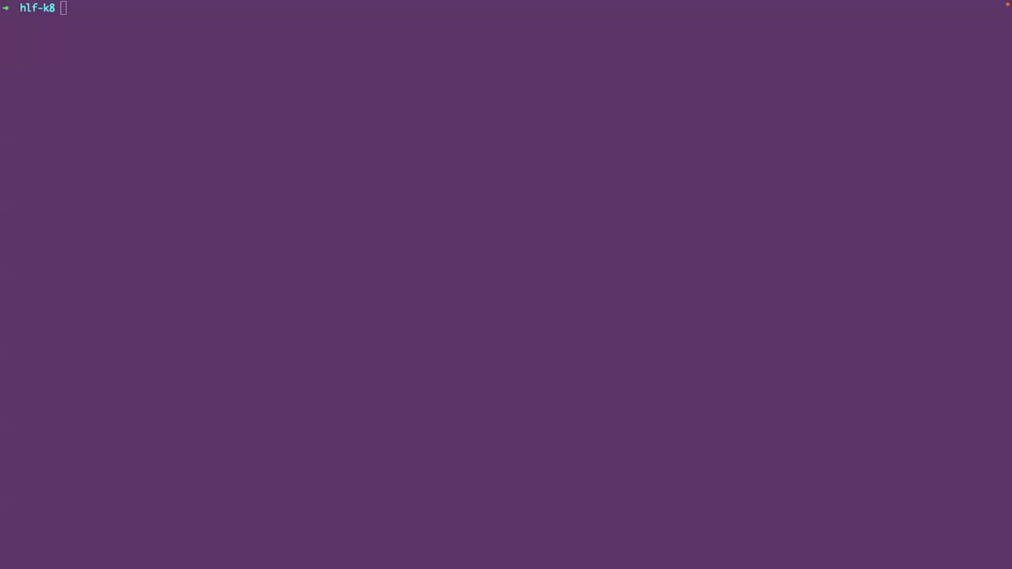
click(181, 223)
text(kubectl create ns fabric)
key(Return)
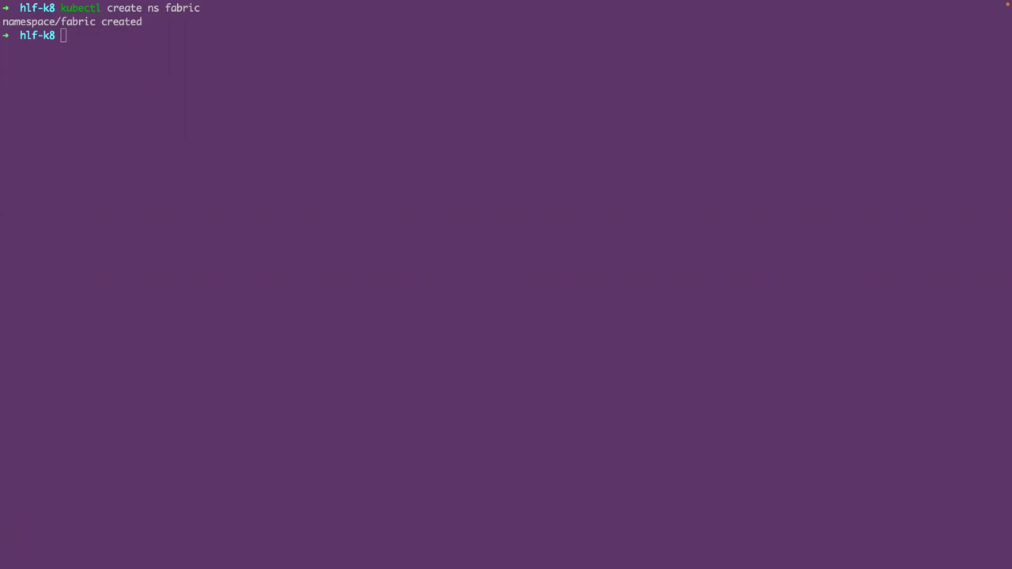
- Run kubectl hlf ca create for org1-ca with storage class $SC, 2Gi capacity and enroll credentials
text(clear)
key(Return)
text(kubectl hlf ca create --storage-class=$SC --capacity=2Gi --name=org1-ca --e)
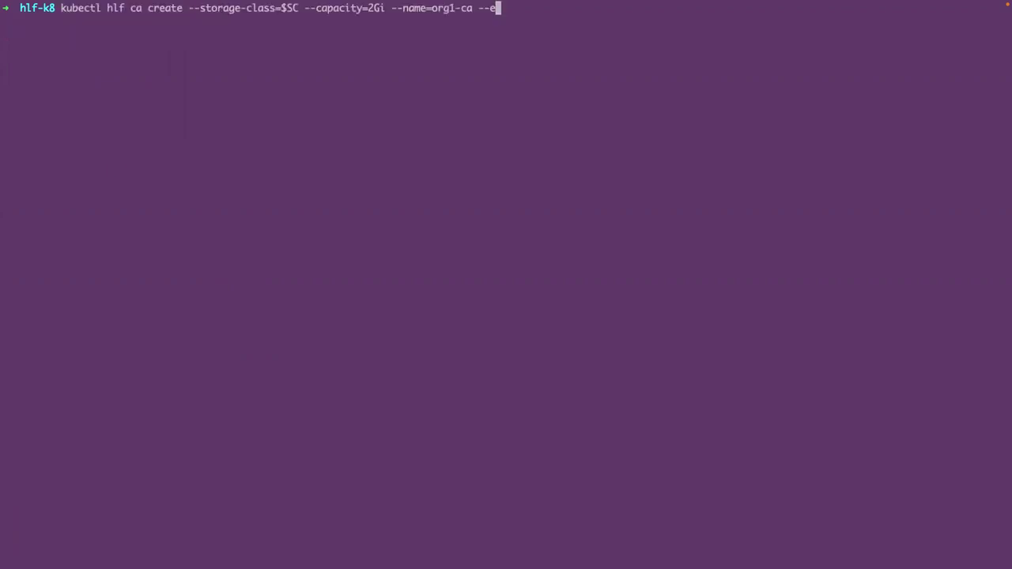
text(nroll-id=enroll --enroll-pw=enrollpw --namespace=fabric)
key(Return)
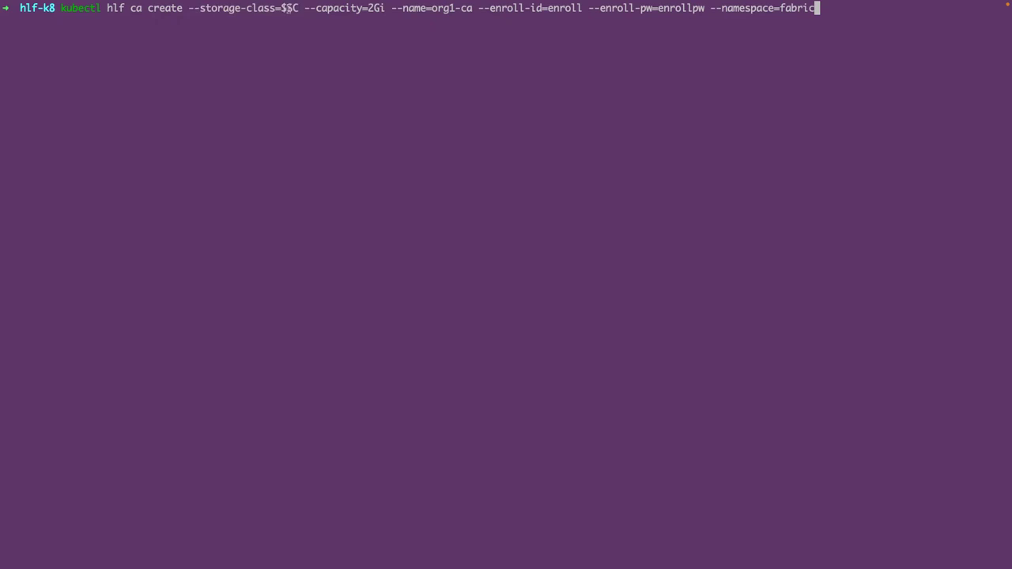
drag(286, 8, 298, 8)
drag(304, 8, 383, 8)
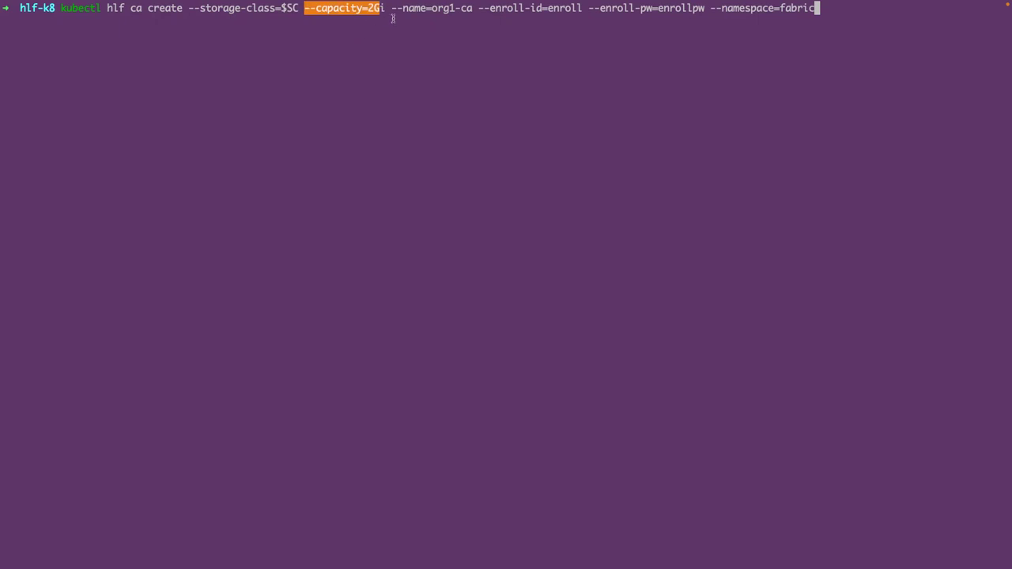
drag(391, 8, 474, 9)
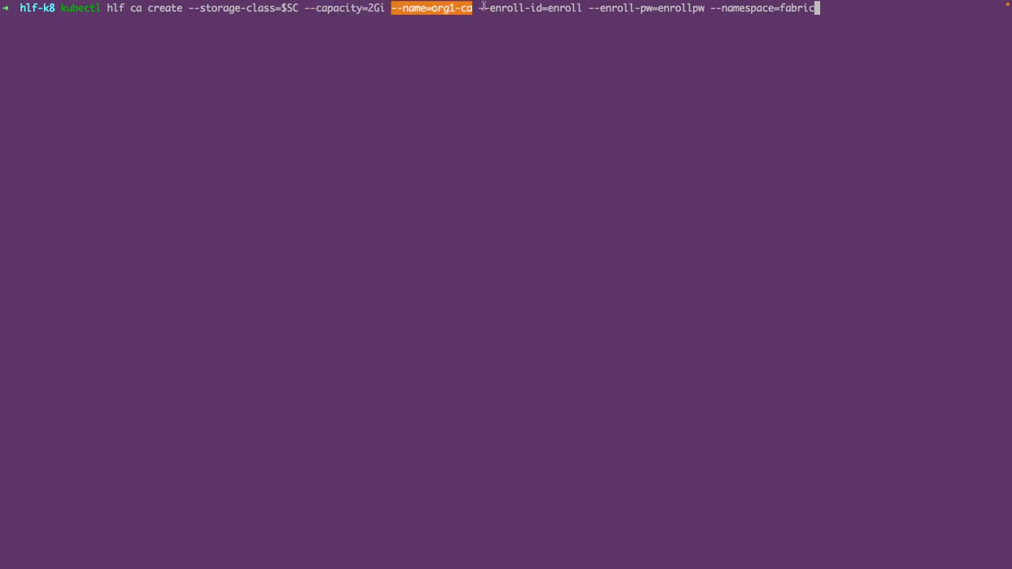
drag(479, 8, 556, 8)
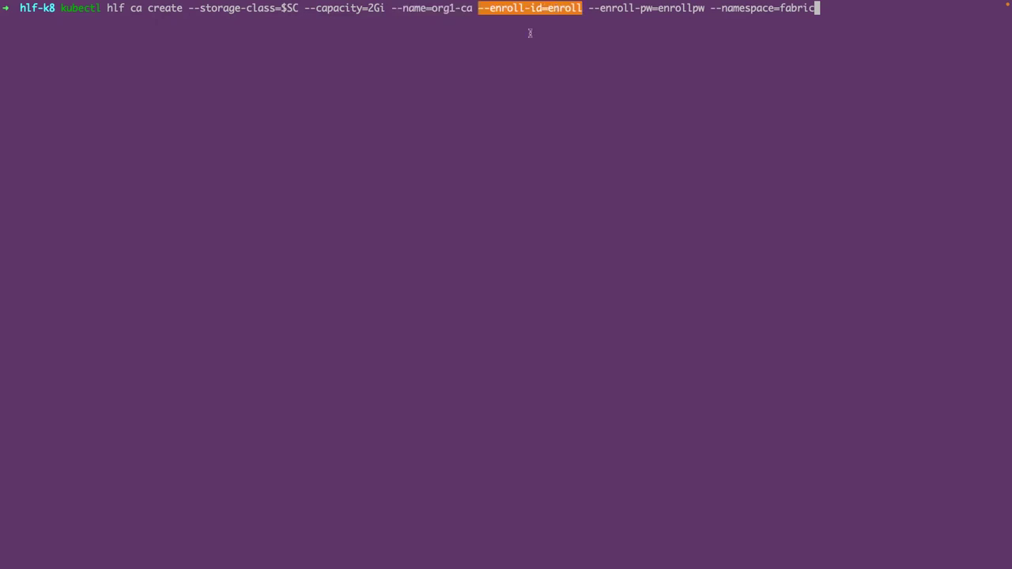
click(489, 72)
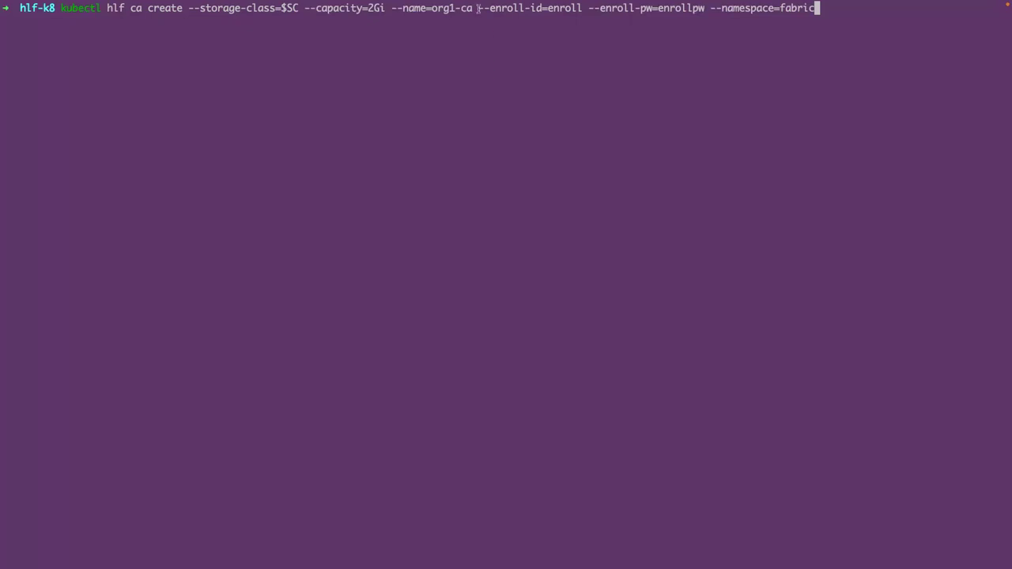
double_click(537, 10)
drag(589, 8, 812, 8)
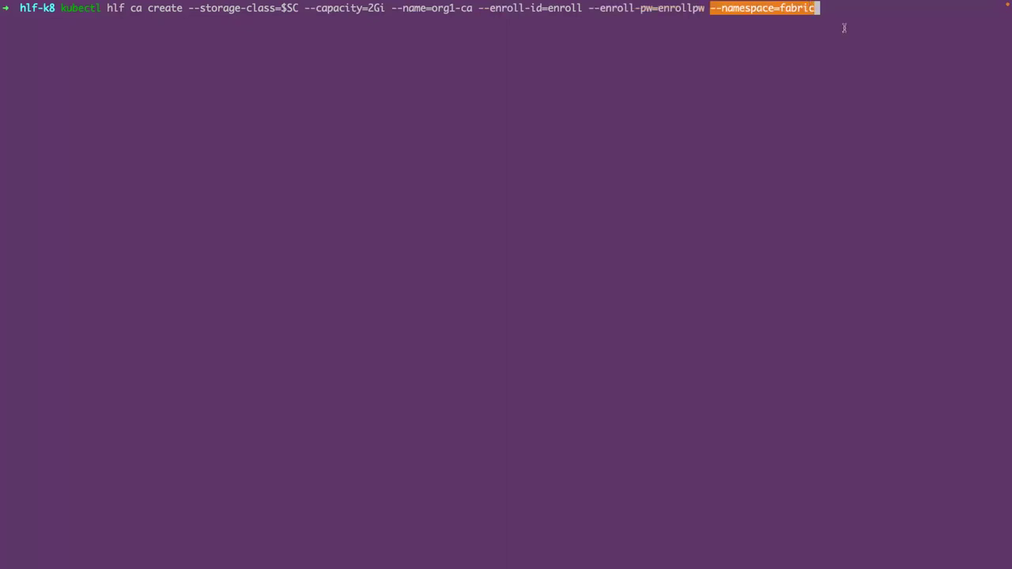
key(Return)
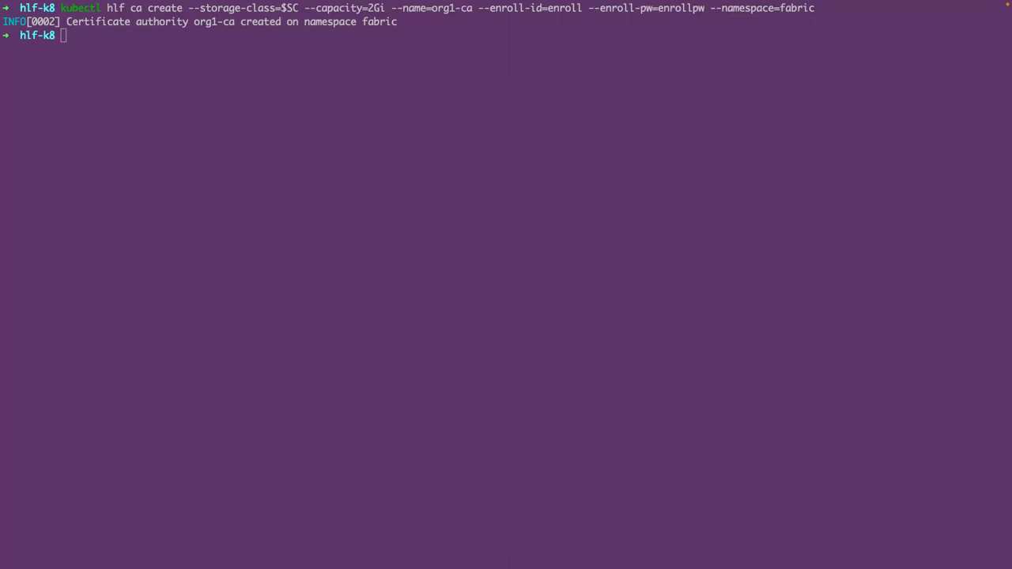
- Create the org2-ca and ord-ca certificate authorities in the fabric namespace
click(139, 210)
text(clear)
key(Return)
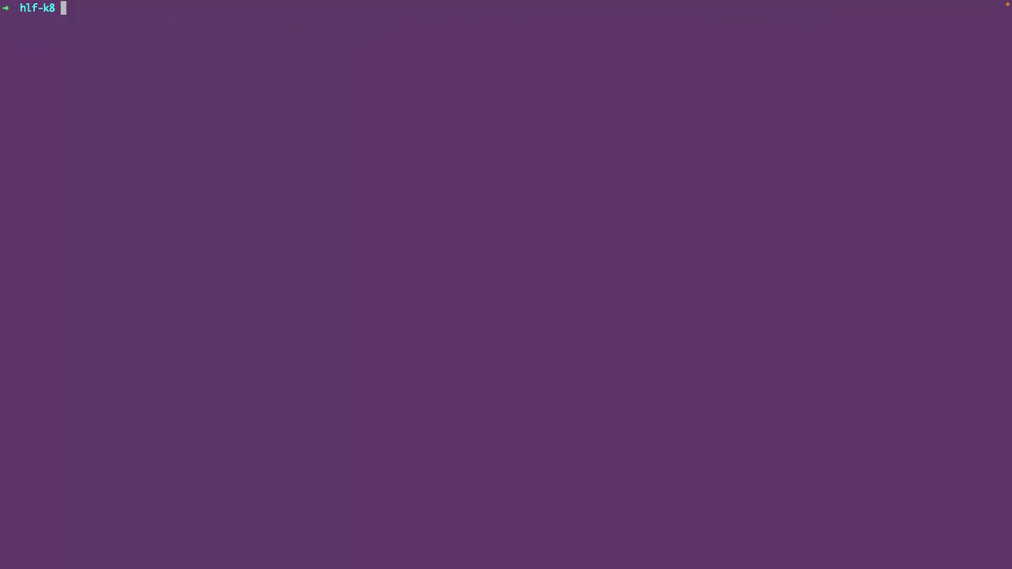
text(kubectl hlf ca create --storage-class=$SC --capacity=2Gi --name=org1-ca --enroll-id=enroll --enroll-pw=enrollpw --namespace=fabric kubectl hlf ca create --storage-class=$SC --capacity=2Gi --name=ord-ca --enroll-id=enroll --enroll-pw=enrollpw --namespace=fabric)
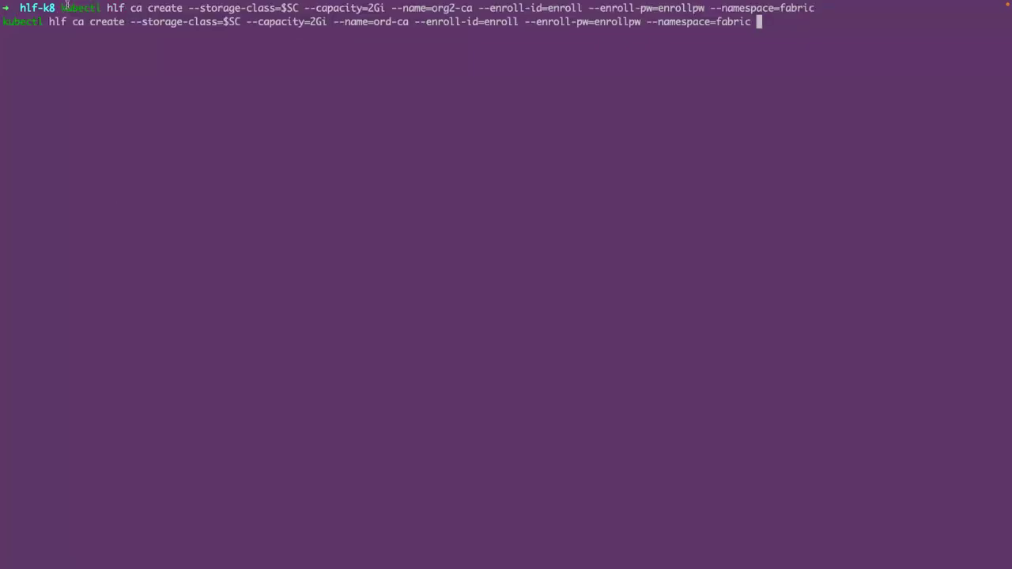
drag(63, 8, 474, 8)
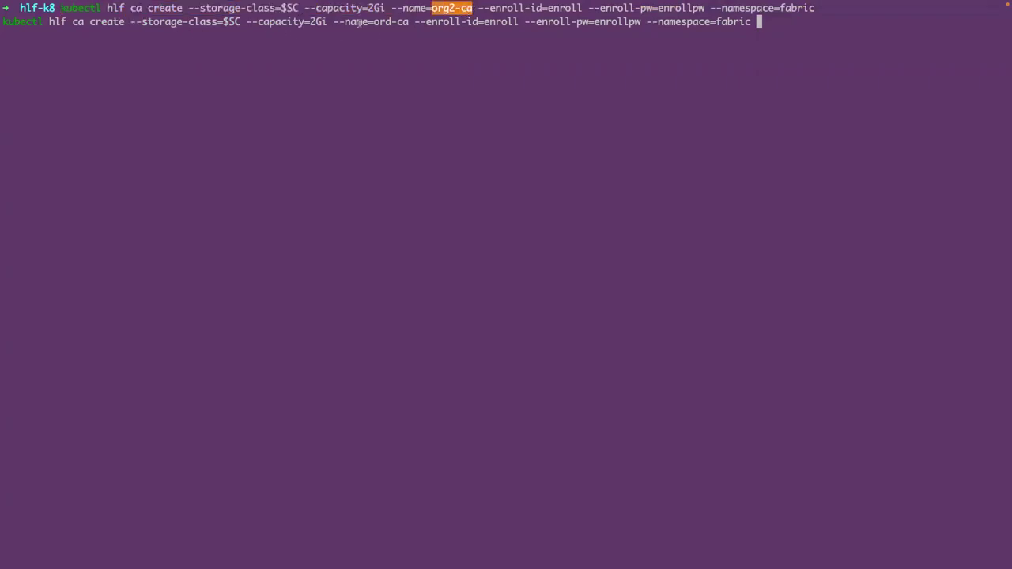
drag(373, 22, 406, 24)
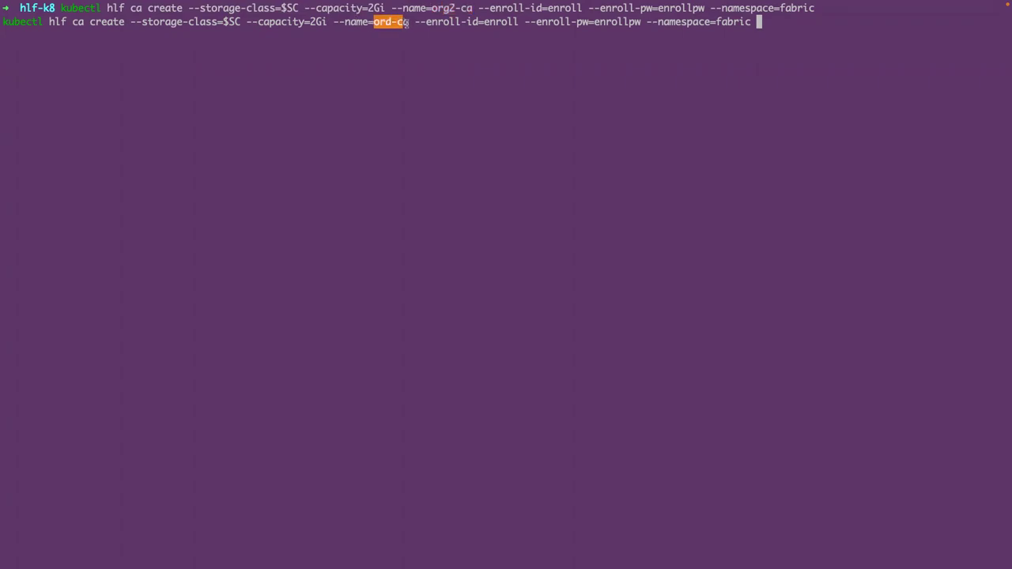
key(Return)
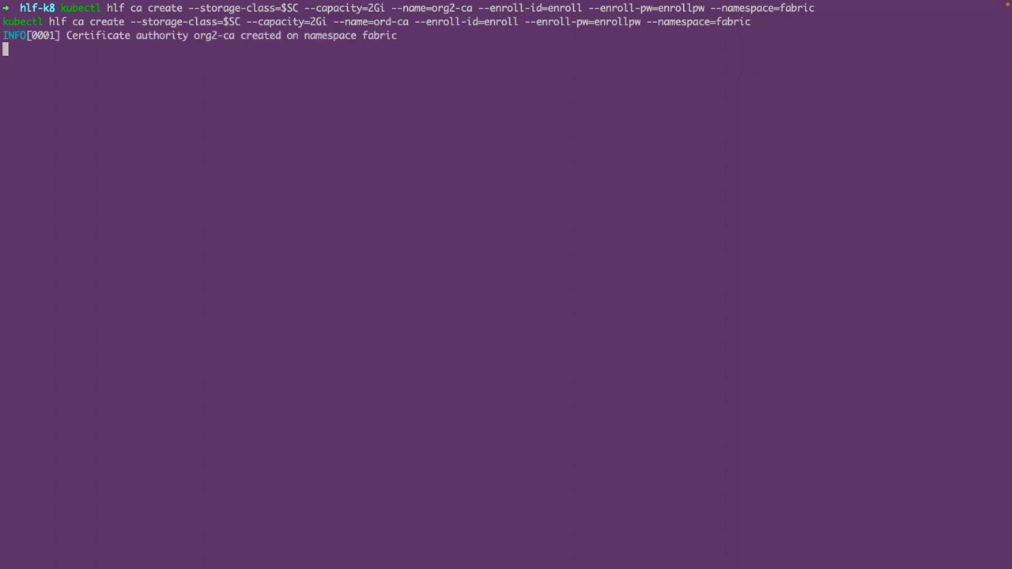
- List pods in the fabric namespace, showing all three CAs still starting
text(k)
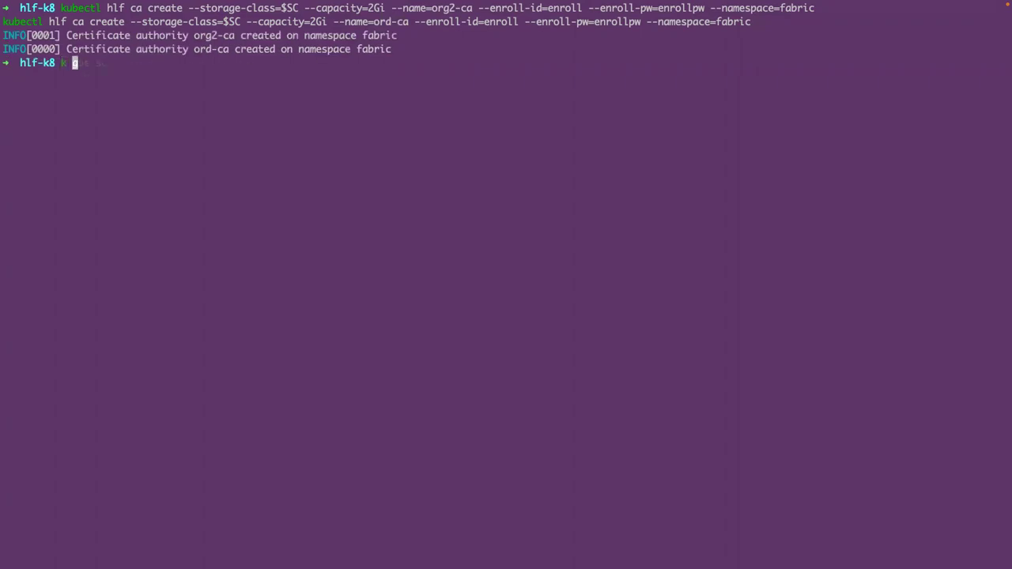
text( get spods -n)
key(Right)
key(Return)
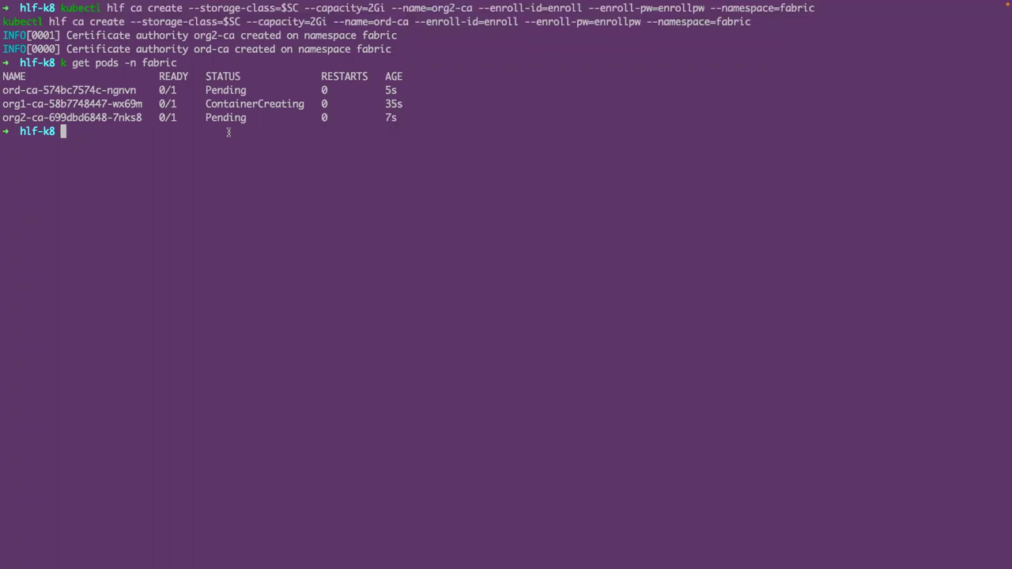
- List PVCs across all namespaces and check the ord-ca, org1-ca and org2-ca do-block-storage volumes are Bound
text(k get pvc -A)
key(Return)
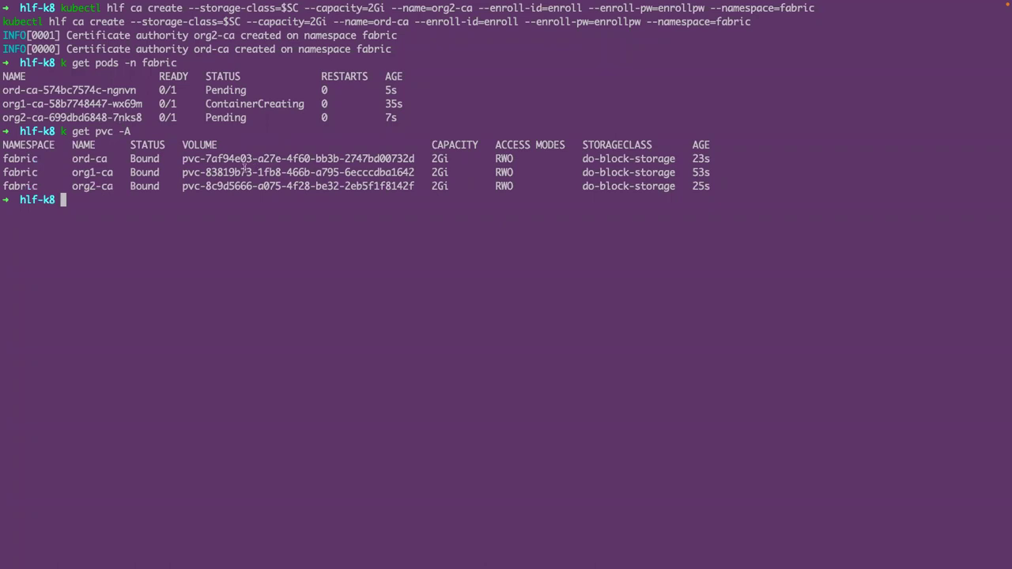
drag(181, 161, 393, 158)
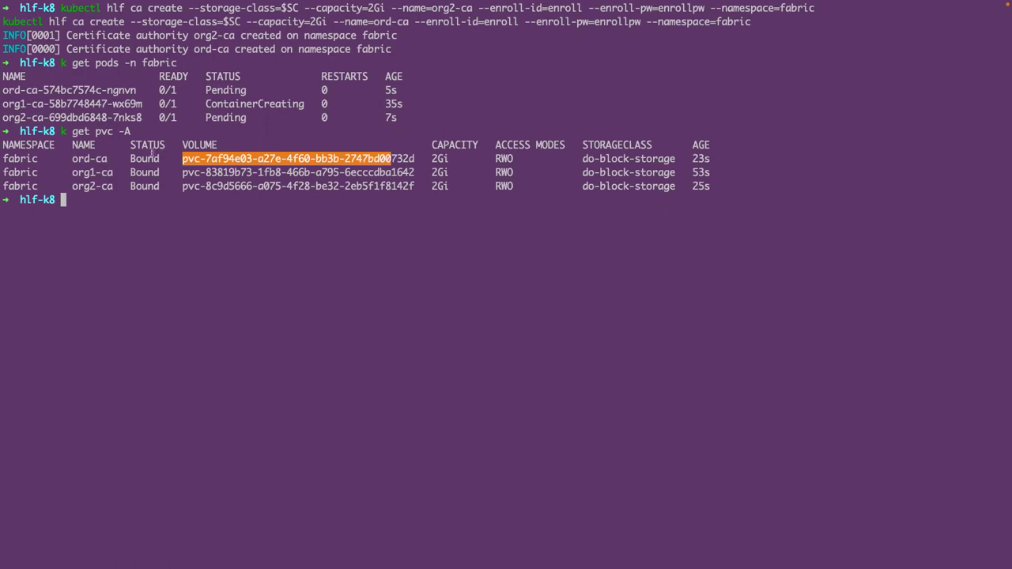
double_click(83, 160)
drag(373, 159, 182, 159)
drag(72, 172, 113, 172)
drag(182, 172, 257, 172)
drag(70, 187, 108, 187)
drag(182, 186, 432, 160)
double_click(585, 159)
click(453, 271)
- Rerun k get pods -n fabric to see all three CA pods Running, then clear
key(Up)
key(Up)
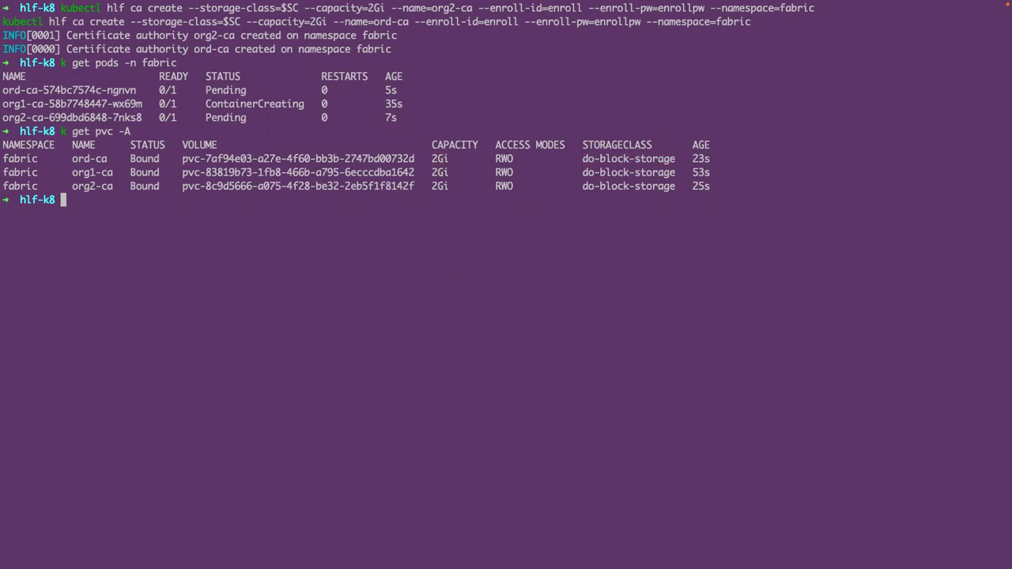
key(Return)
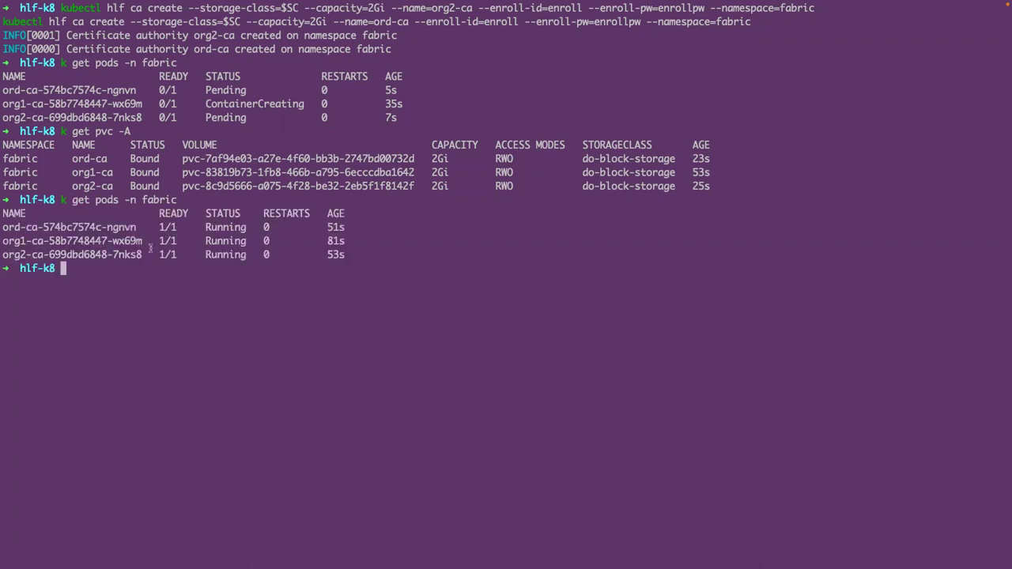
text(clear)
key(Return)
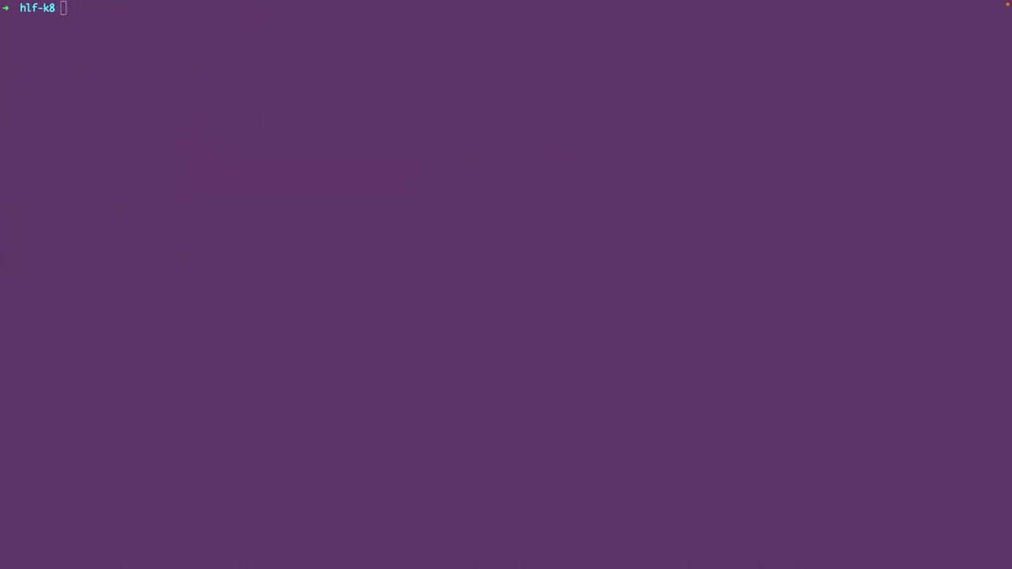
- Export PEER_IMAGE and ORDERER_IMAGE as hyperledger/fabric images with PEER_VERSION and ORDERER_VERSION 2.4.3
click(165, 136)
click(98, 182)
text(export PEER_IMAGE=hyperledger/fabric-peer export PEER_VERSION=2.4.3 export ORDERER_IMAGE=hyperledger/fabric-orderer export ORDERER_VERSION=2.4.3)
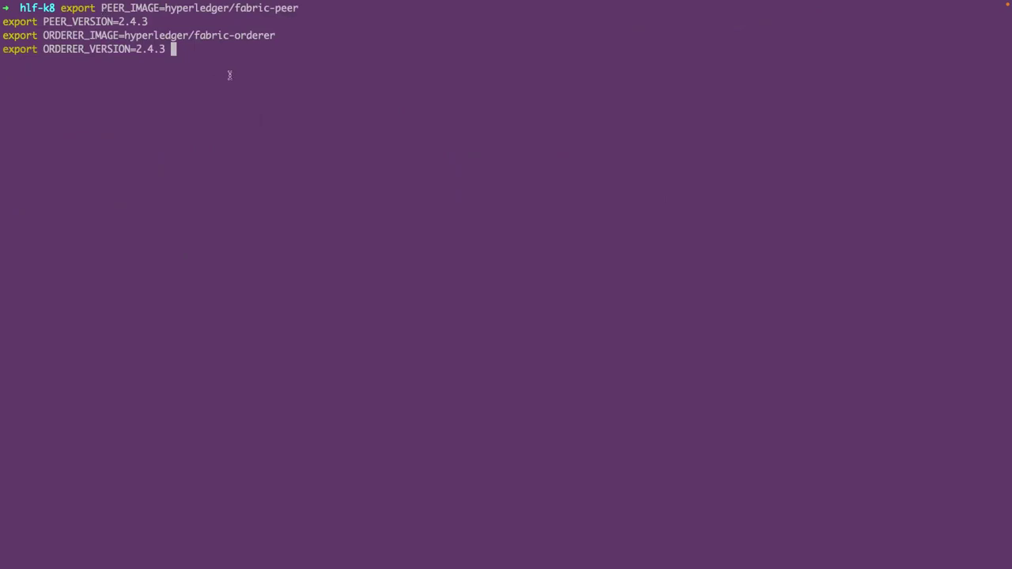
key(Return)
drag(41, 21, 148, 22)
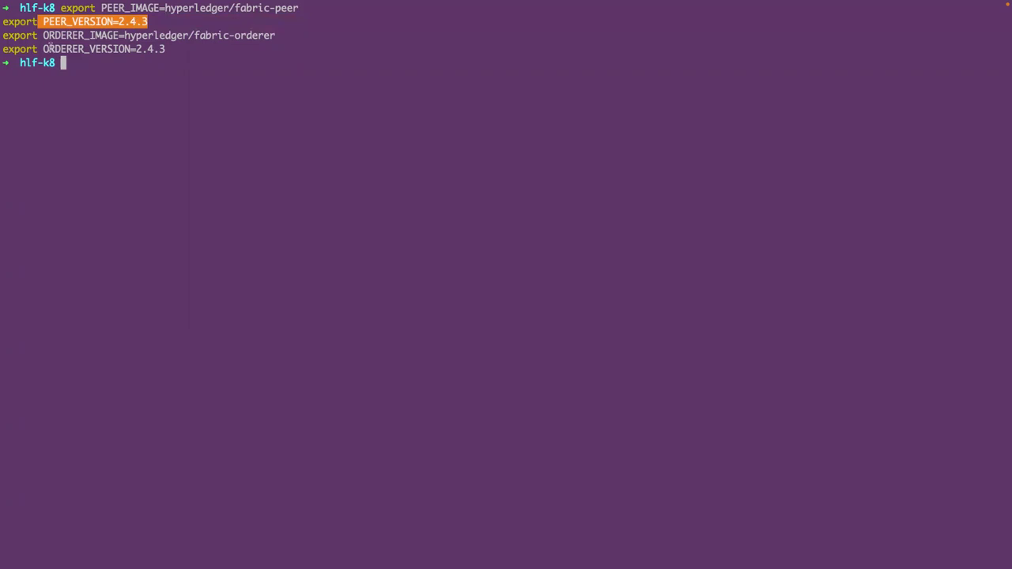
drag(43, 49, 169, 50)
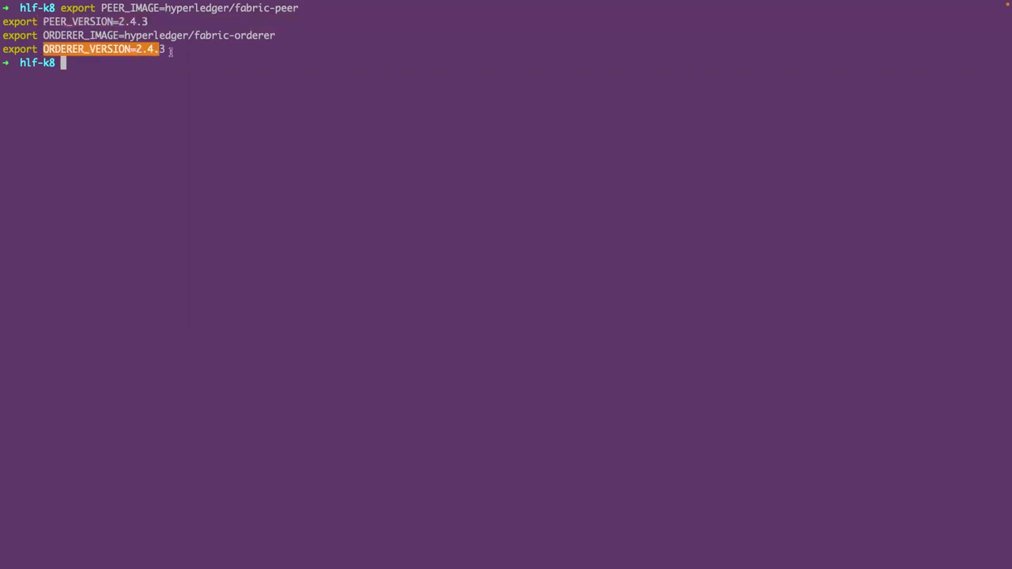
click(79, 30)
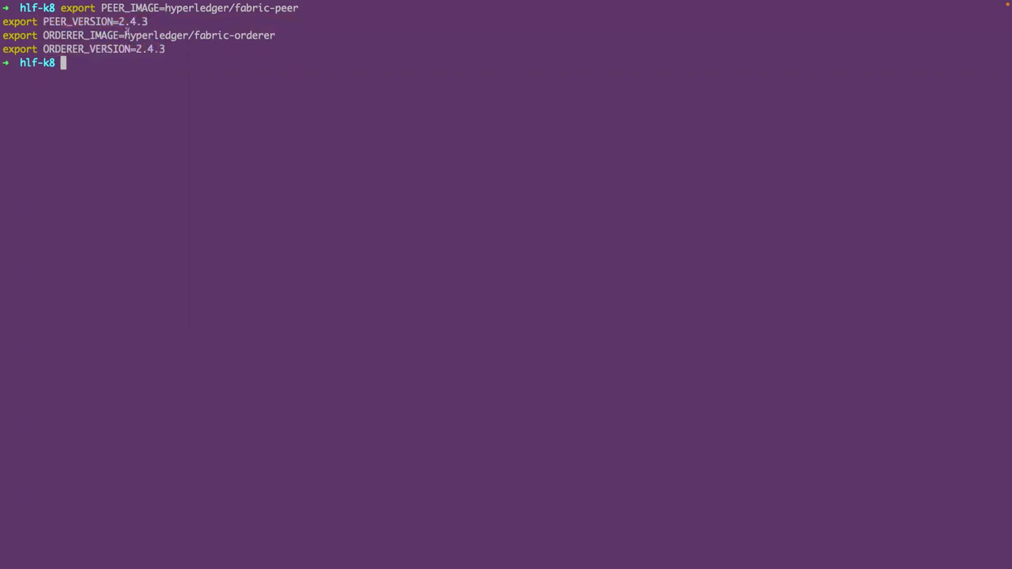
drag(124, 34, 224, 34)
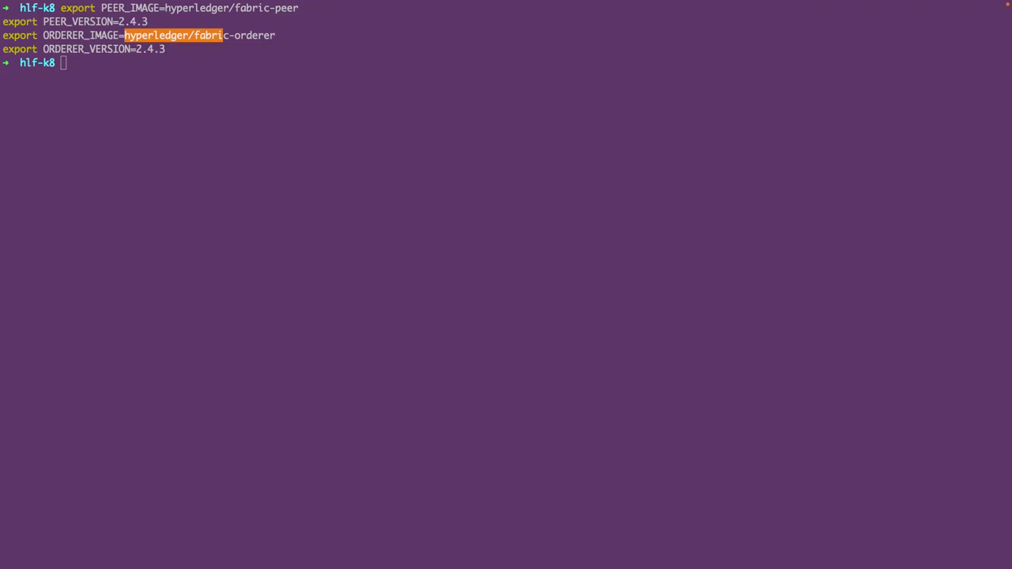
click(140, 130)
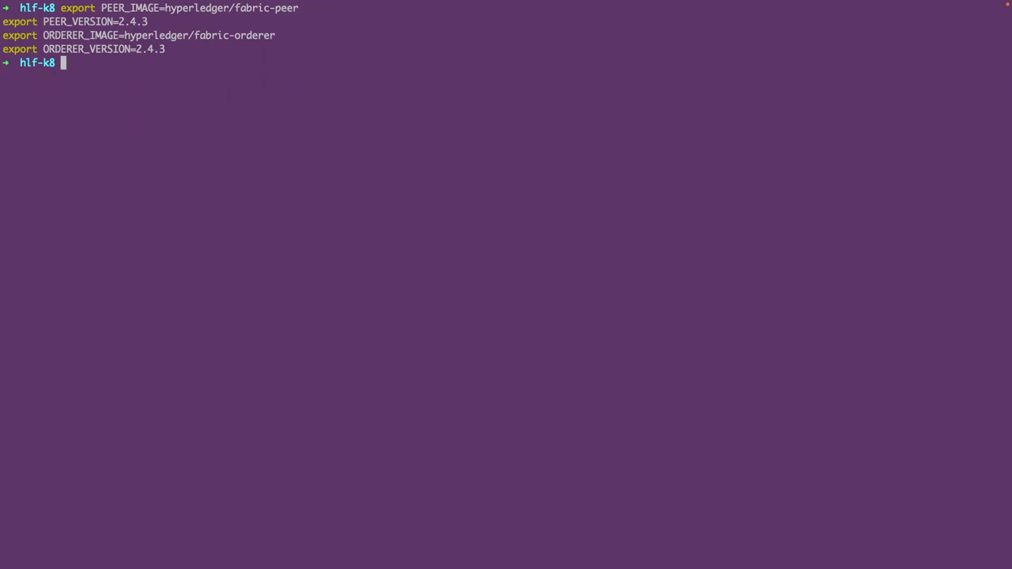
- Run kubectl hlf ca register for user org1-peer1, type peer, on org1-ca with mspid Org1MSP
text(kubectl hlf ca register --name=org1-ca --user=org1-peer1 --secret=peerpw --type=peer --enroll-id enroll --enroll-secret=enrollpw --mspid=Org1MSP --namespace=fabric)
key(Return)
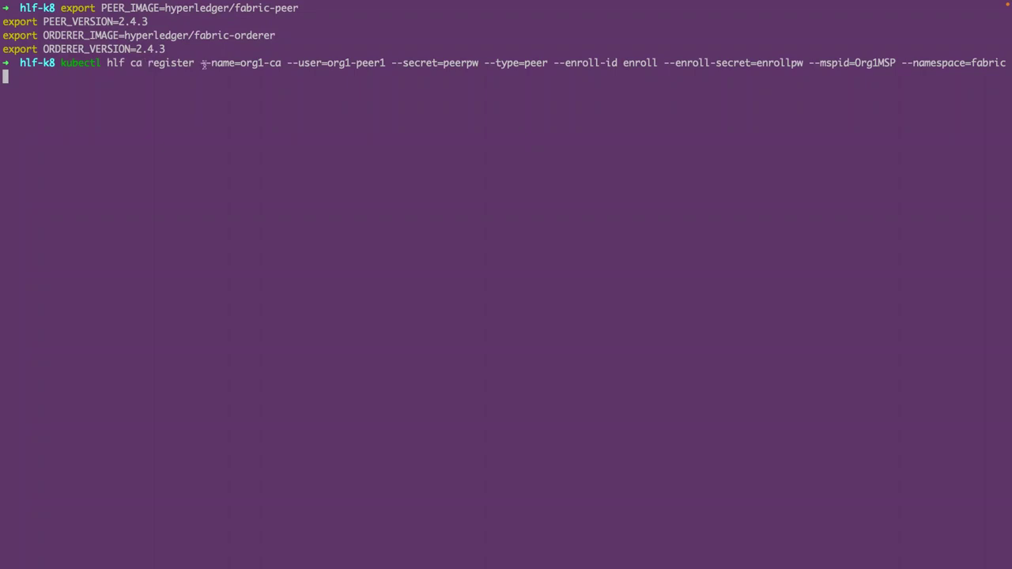
drag(202, 63, 280, 65)
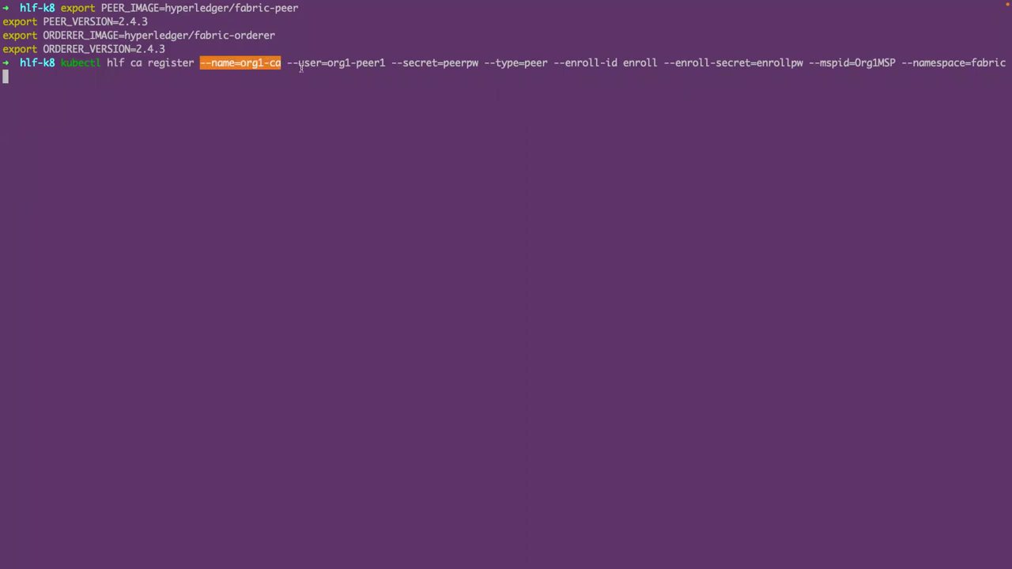
drag(287, 63, 385, 65)
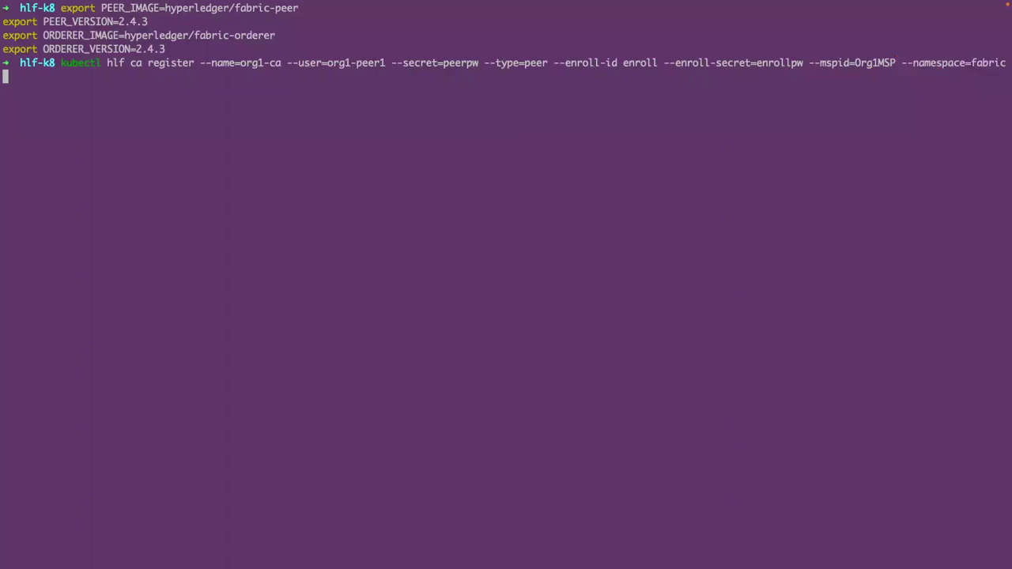
key(Return)
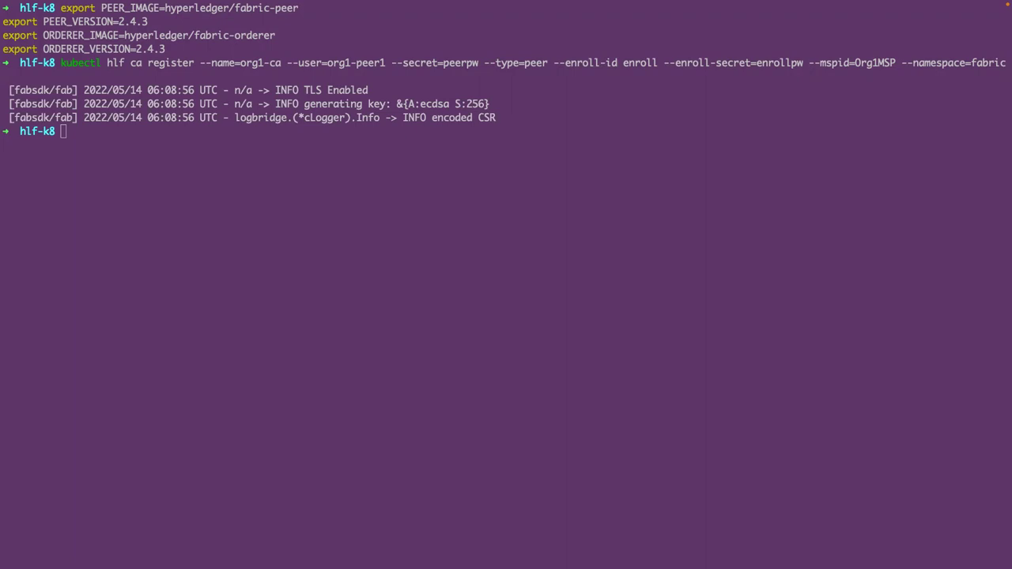
- Register org1-peer2 with org1-ca and org2-peer1 with org2-ca as peer users
click(205, 162)
text(kubectl hlf ca register --name=org1)
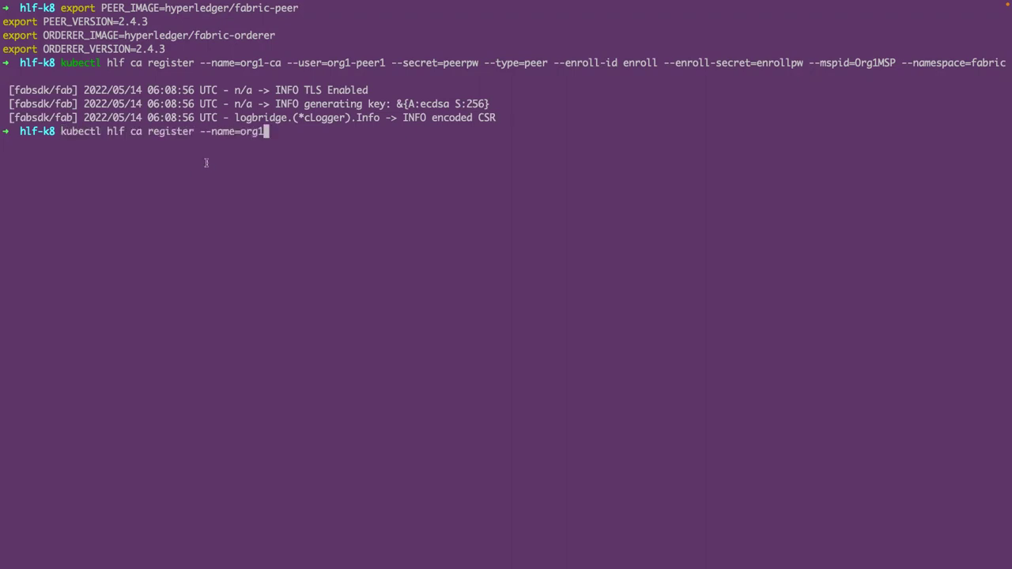
text(-ca --user=org1-peer2 --secret=peerpw --type=peer --enroll-id enroll --enroll-secret=enrollpw --mspid=Org1MSP --namespace=fabric)
key(Return)
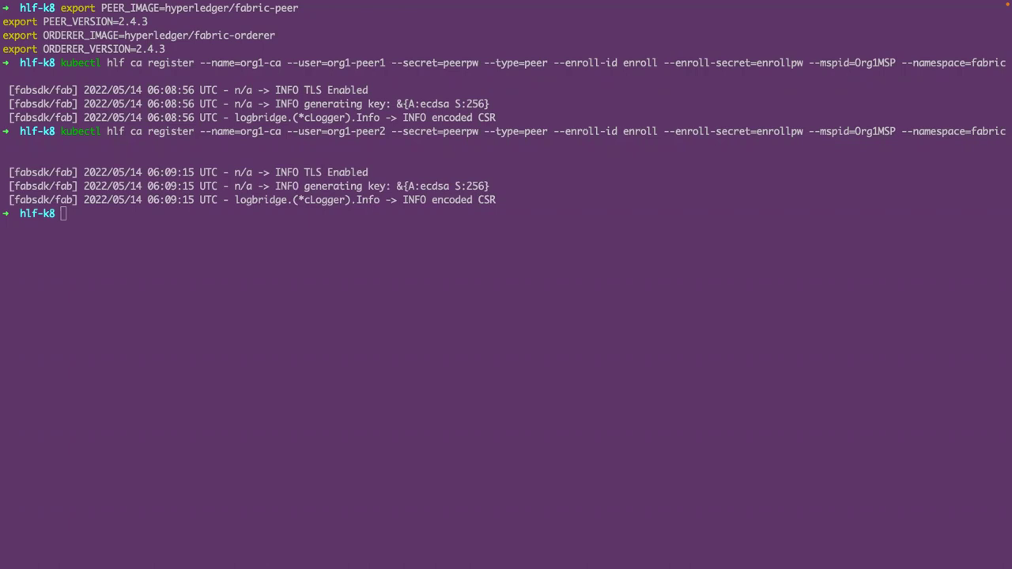
text(kubectl hlf ca register --name=org2-ca --user=org2-peer1 --secret=peerpw --type=peer --enroll-id enroll --enroll-secret=enrollpw --mspid=Org2MSP --namespace=fabric)
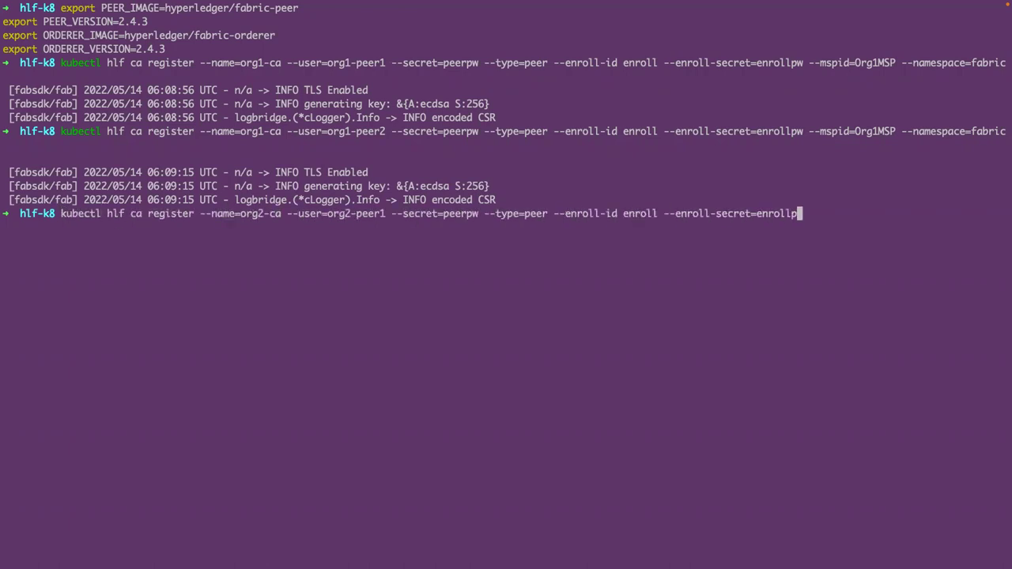
key(Return)
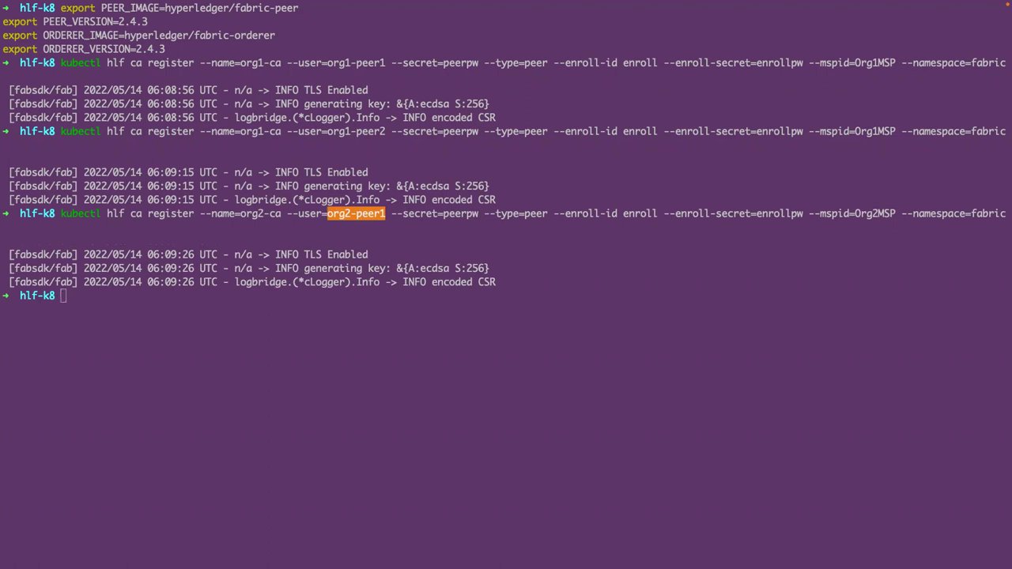
- Register org2-peer2 with org2-ca as a peer user, then clear the terminal
click(116, 319)
text(kubectl hlf ca register --name=org2-ca --user=or)
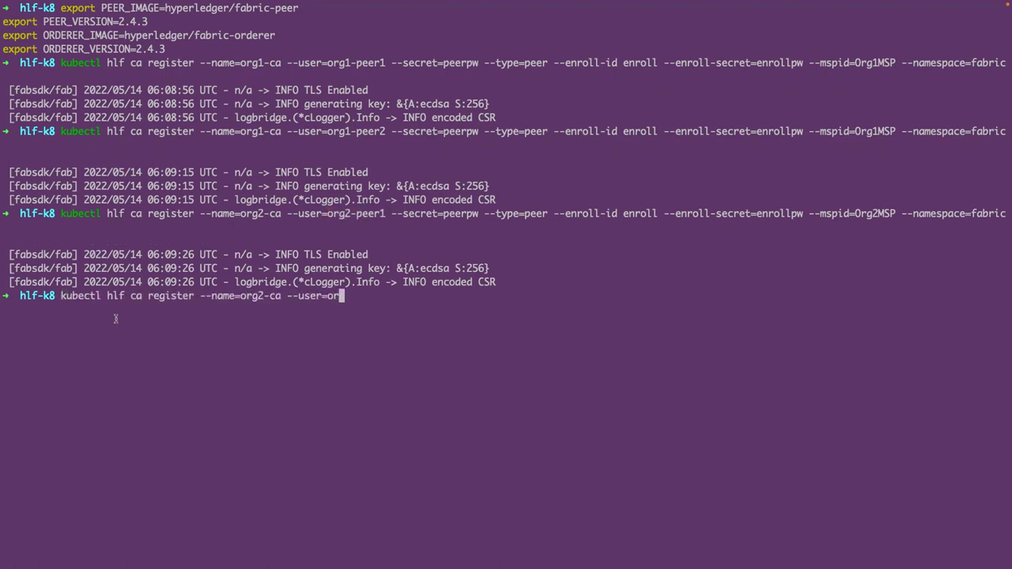
text(g2-peer2 --secret=peerpw --type=peer --enroll-id enroll --enr)
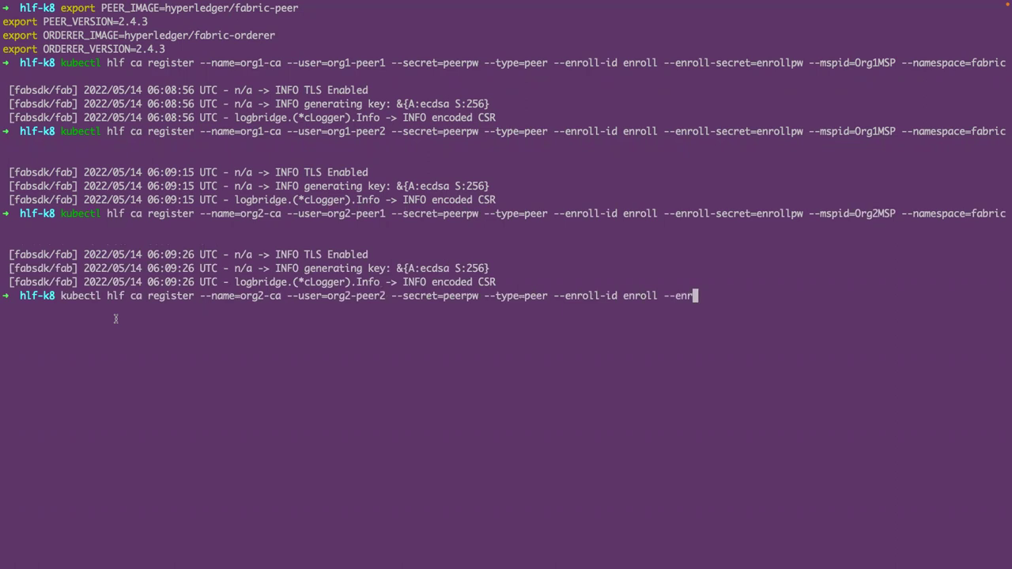
text(oll-secret=enrollpw --mspid=Org2MSP --namespace=fabric)
key(Return)
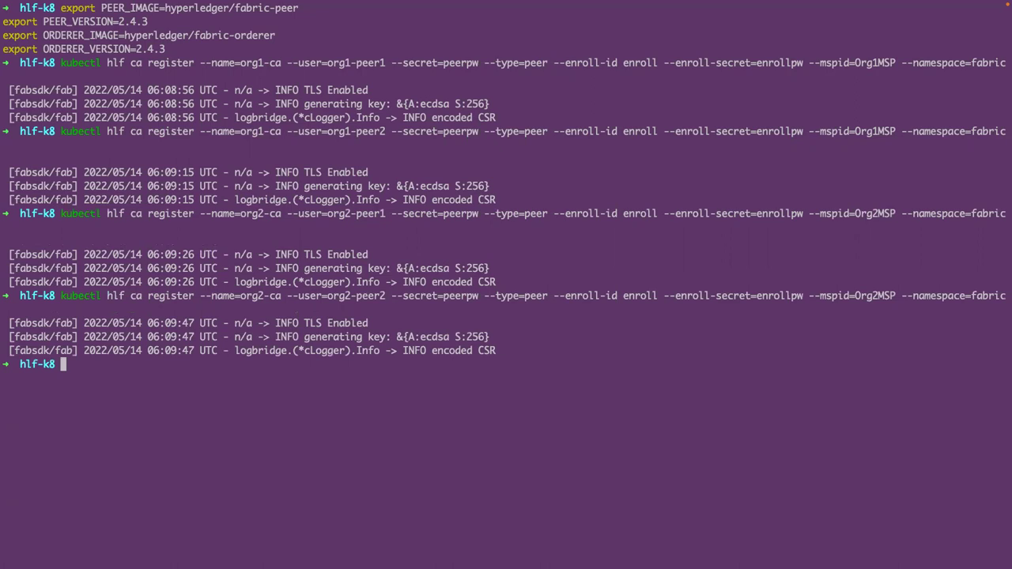
text(clear)
key(Return)
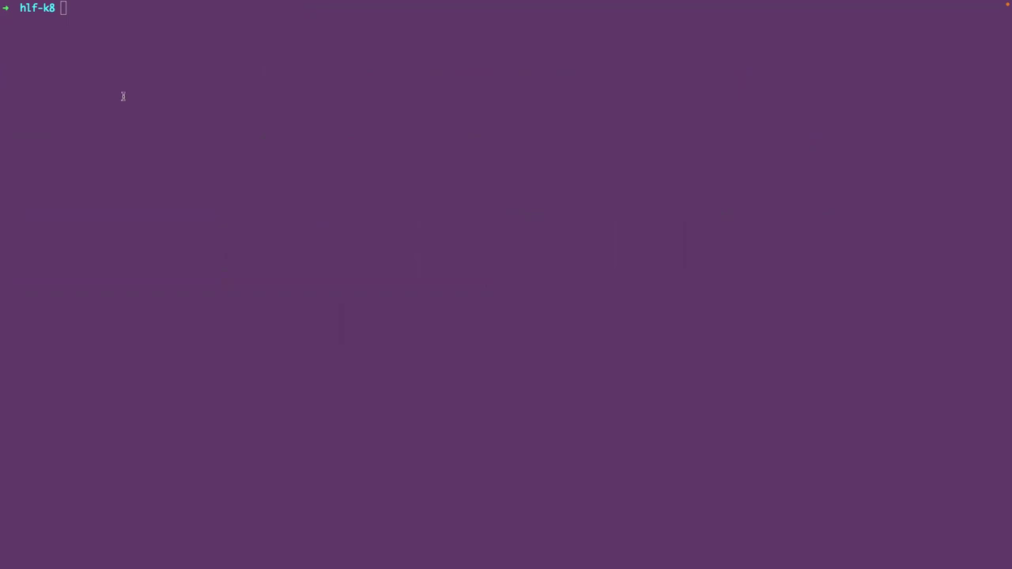
- Run kubectl hlf peer create for org1-peer1 with Org1MSP, 5Gi capacity and CouchDB
click(118, 51)
text(kubectl hlf pee)
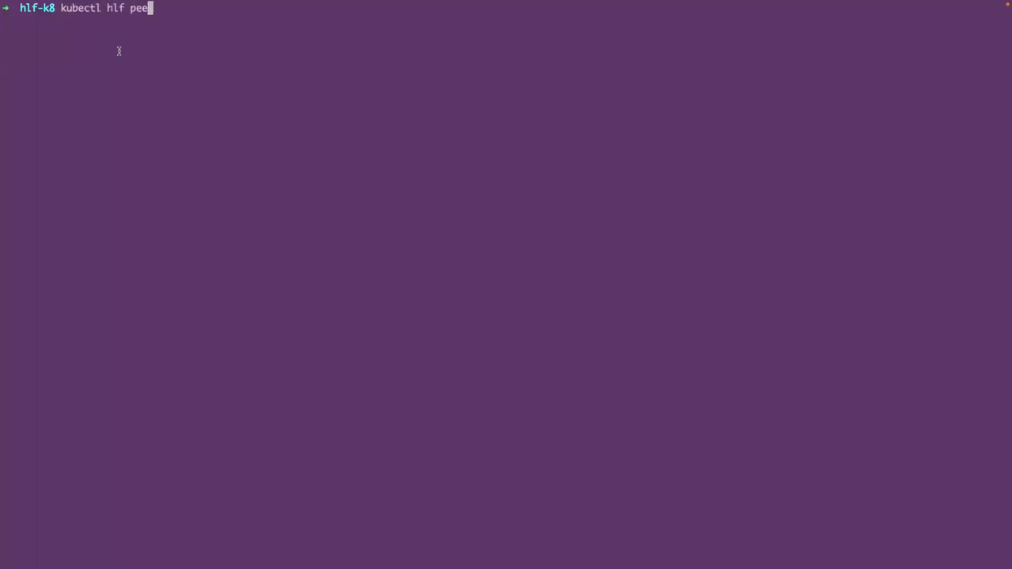
text(r create --storage-class=$SC --enroll-id=org1-peer1 --m)
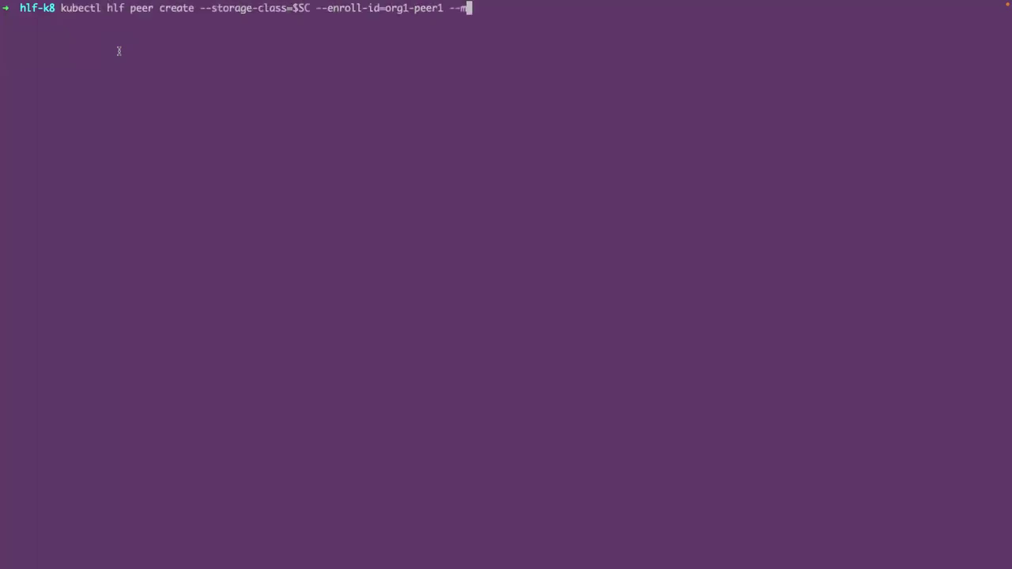
text(spid=Org1MSP --enroll-pw=peerpw --capacity=5Gi -)
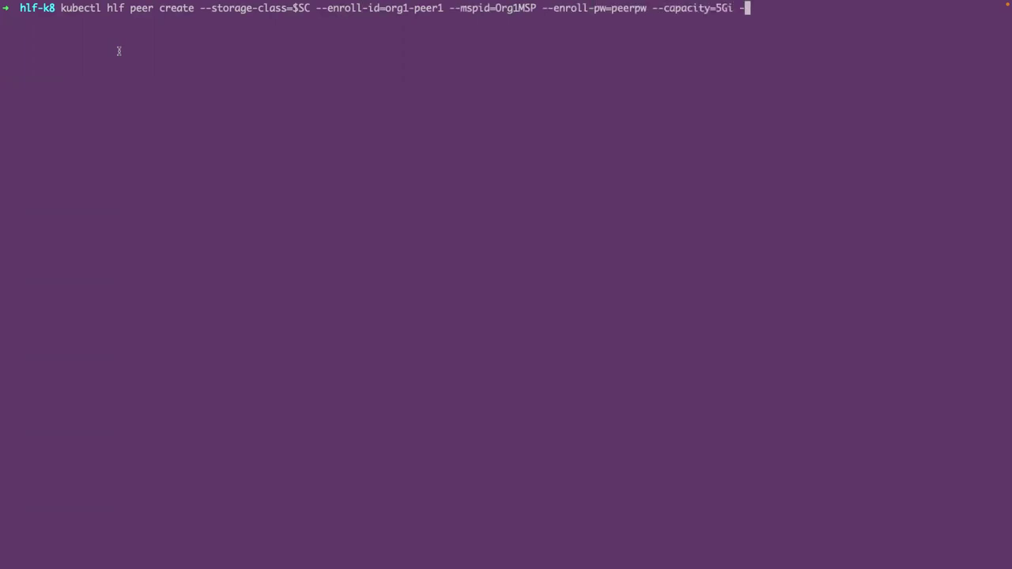
text(-name=org1-peer1 --ca-name=org1-ca.fabric --namespace=)
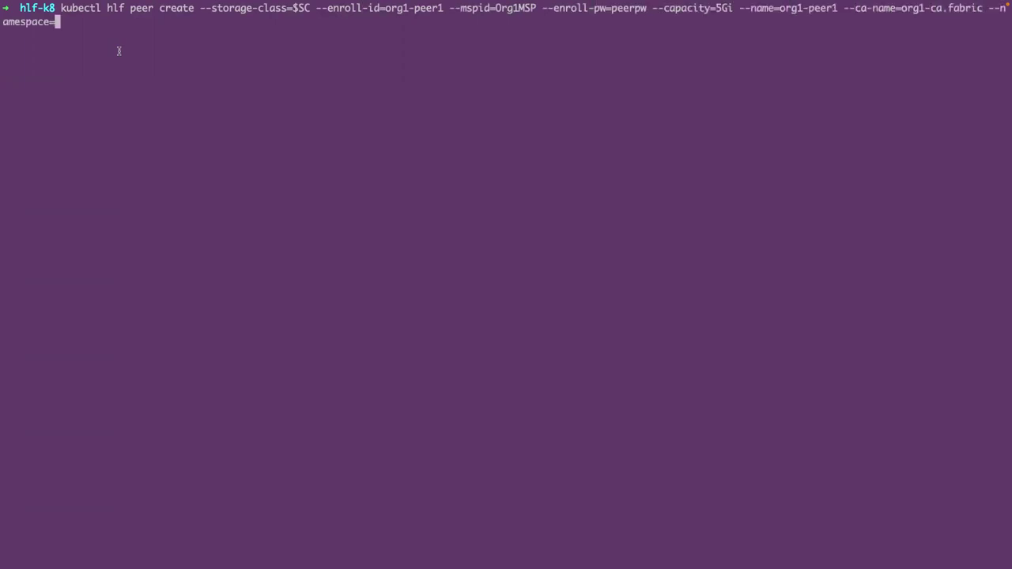
text(fabric --statedb=couchdb --image=$PEER_IMAGE --version=$PEER_VERSION)
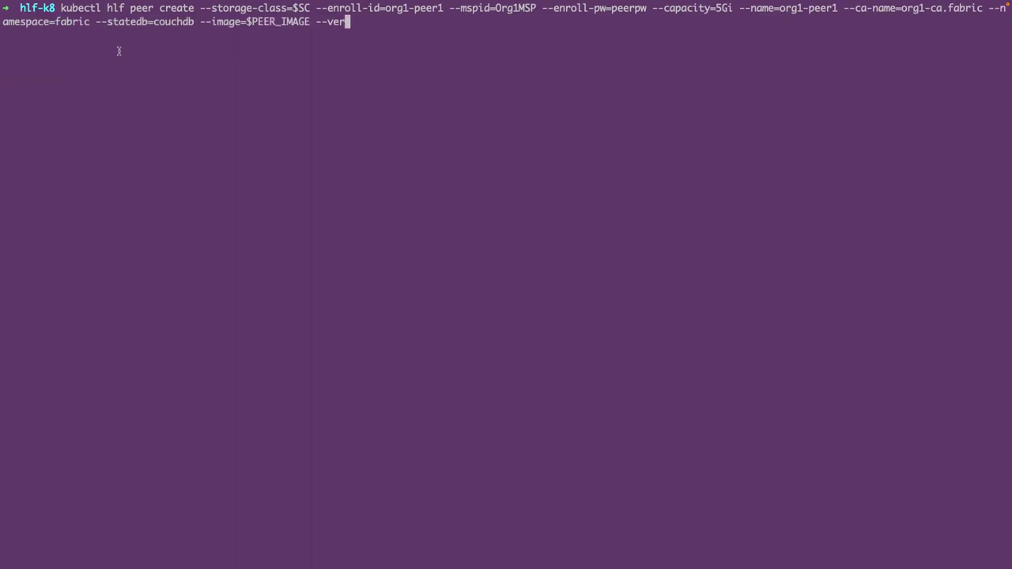
key(Return)
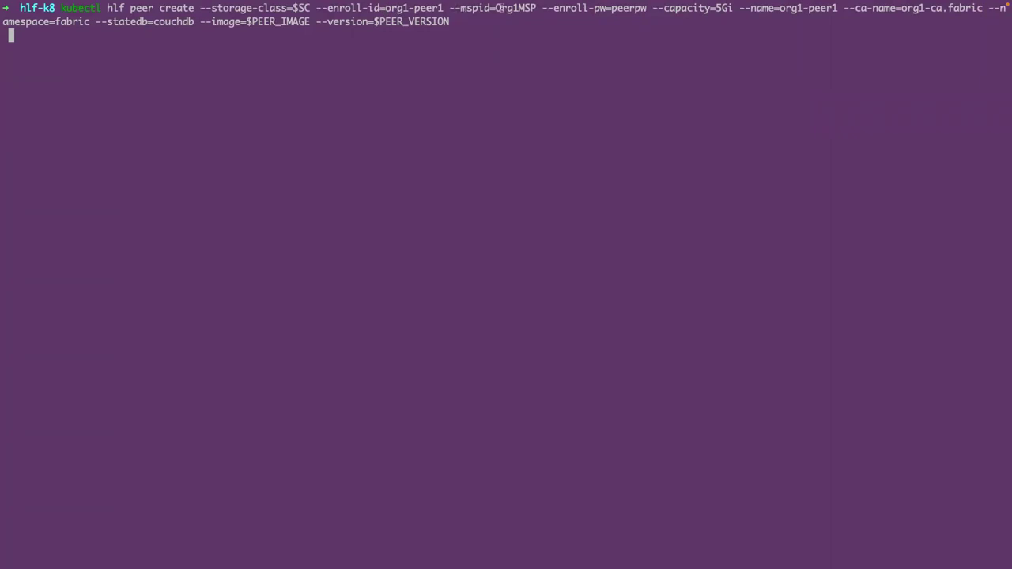
- Highlight the 5Gi capacity, --name=org1-peer1 and CouchDB state database options in the command
drag(611, 9, 733, 8)
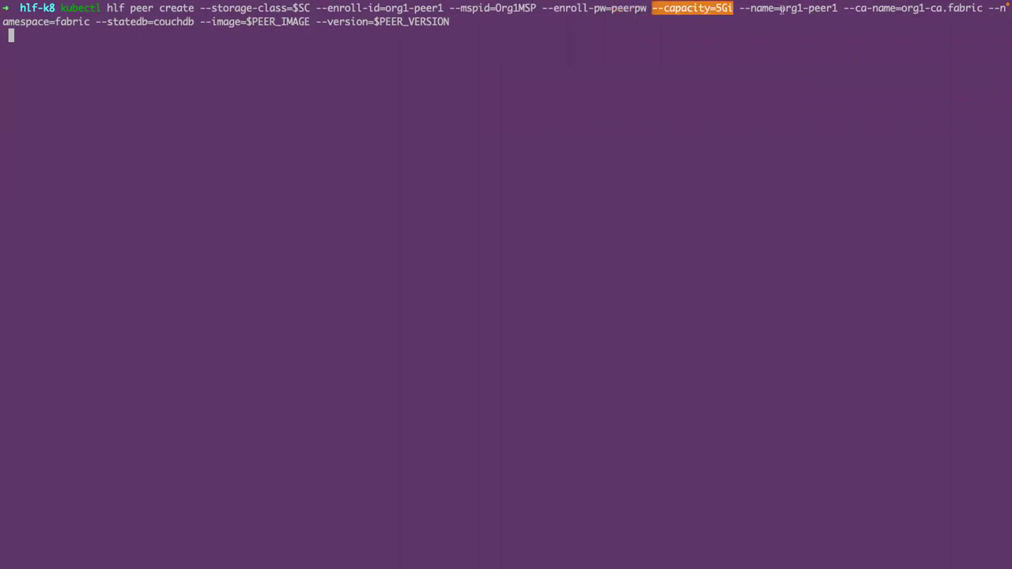
drag(738, 8, 841, 7)
drag(846, 8, 977, 8)
click(977, 8)
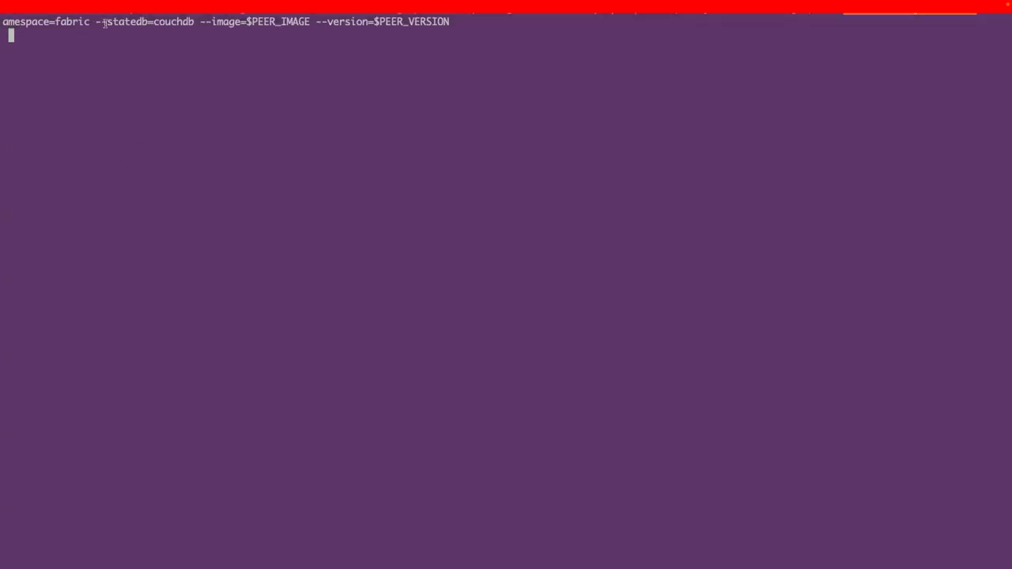
drag(96, 22, 204, 28)
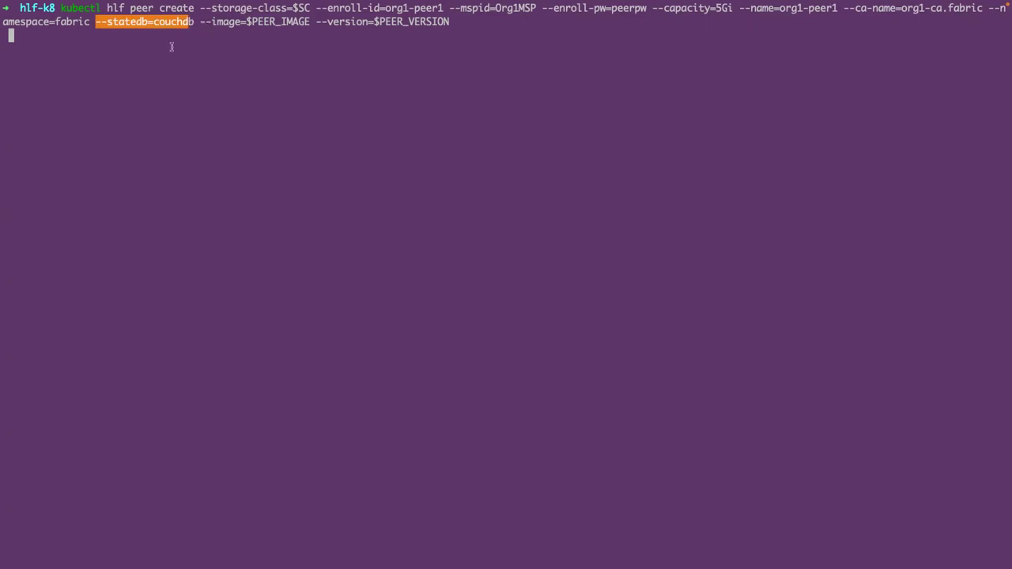
click(142, 37)
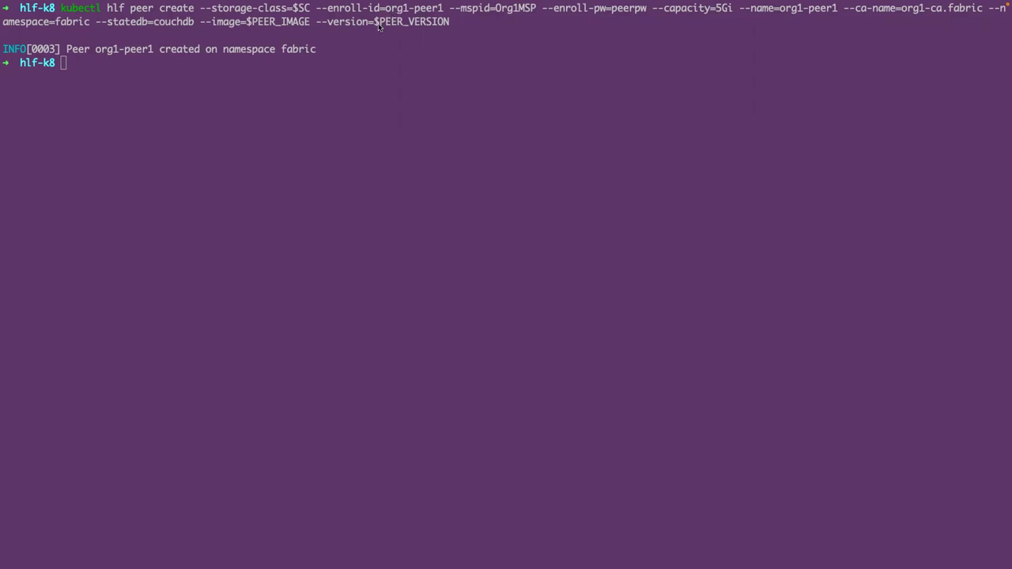
- Create peer org1-peer2 for Org1MSP with kubectl hlf peer create
click(330, 82)
text(kubectl hlf peer create --storage-class=)
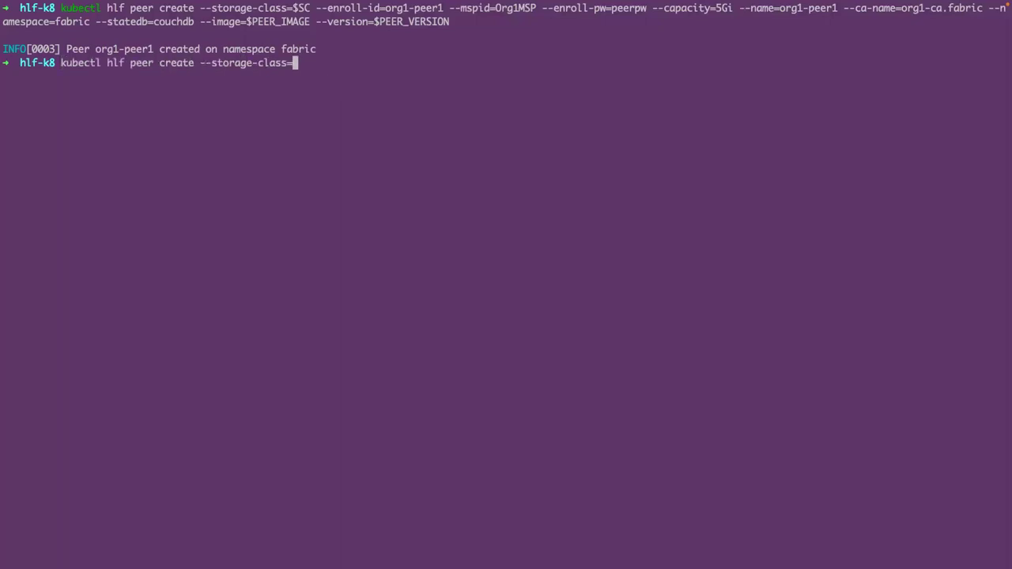
text($SC --enroll-id=org1-peer2 --mspid=Org1MSP --enr)
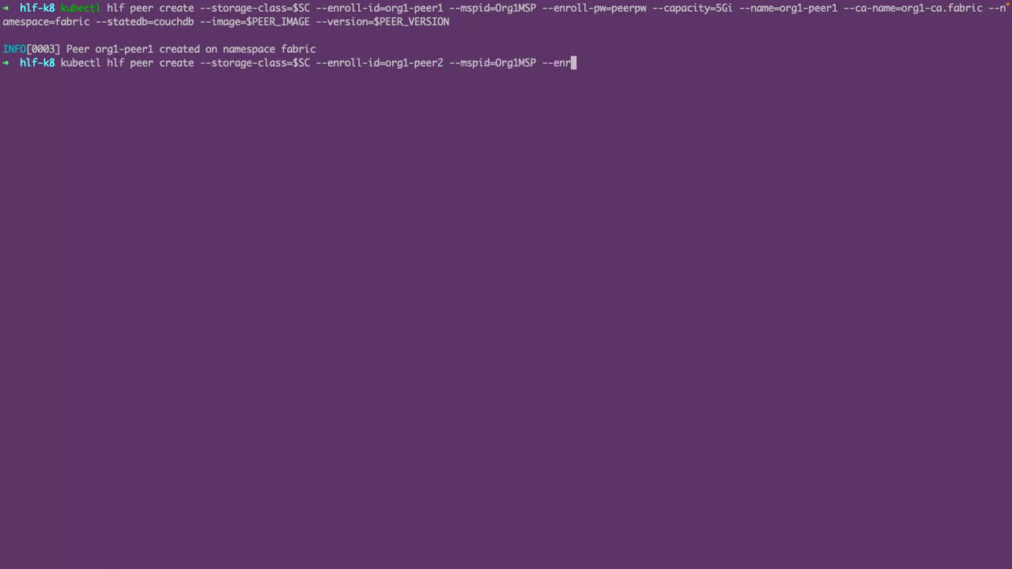
text(oll-pw=peerpw --capacity=5Gi --name=org1-peer2 --ca-name=org1-ca.fabric --namespace=fabric --statedb=co)
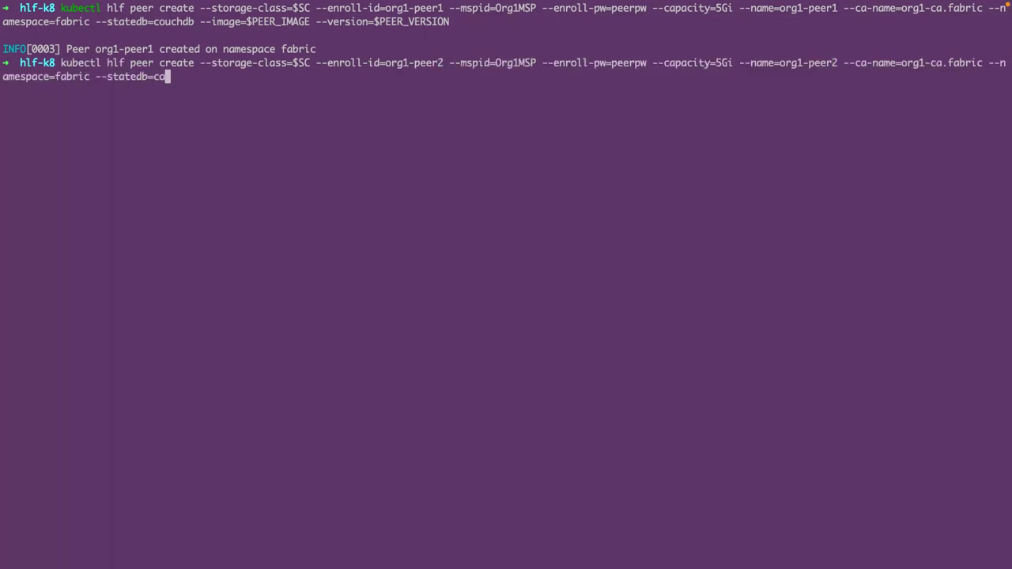
text(uchdb --image=$PEER_IMAGE --version=$PEER_VERSION)
key(Return)
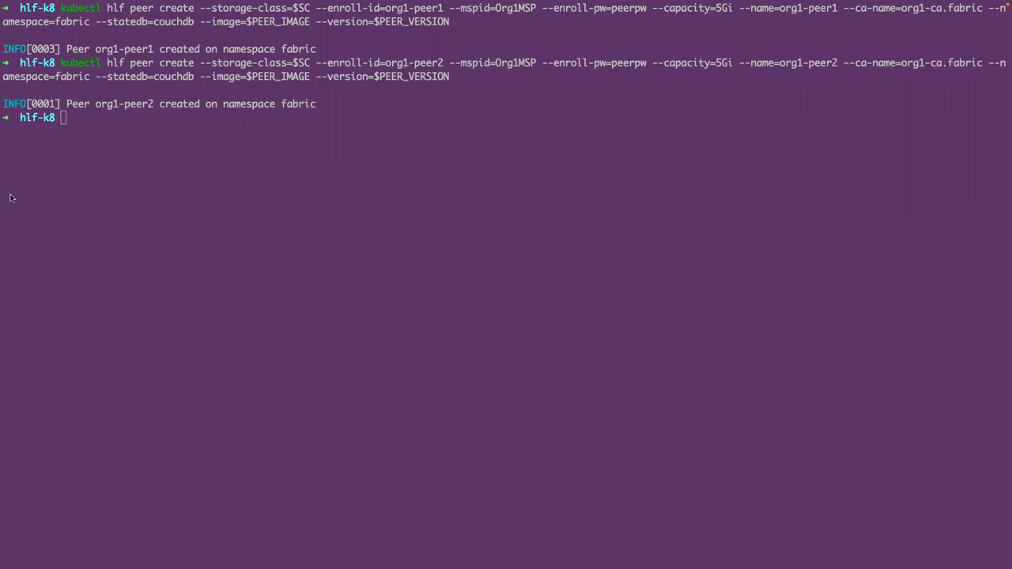
- Create peer org2-peer1 for Org2MSP with kubectl hlf peer create
click(132, 126)
text(kubectl hlf peer create --storage-class=$SC --enroll-id=o)
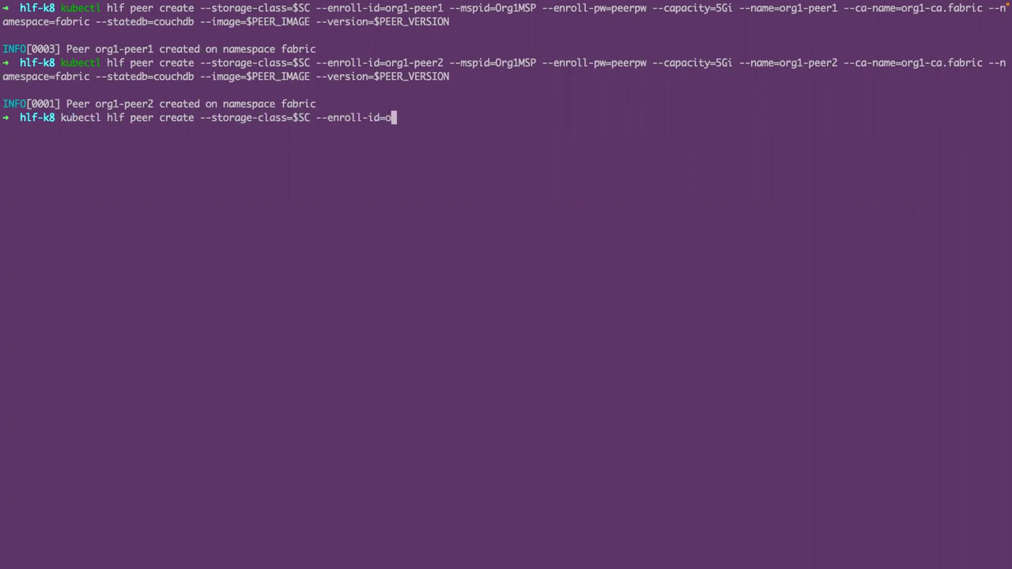
text(rg2-peer1 --mspid=Org2MSP --enroll-pw=peerpw --capacit)
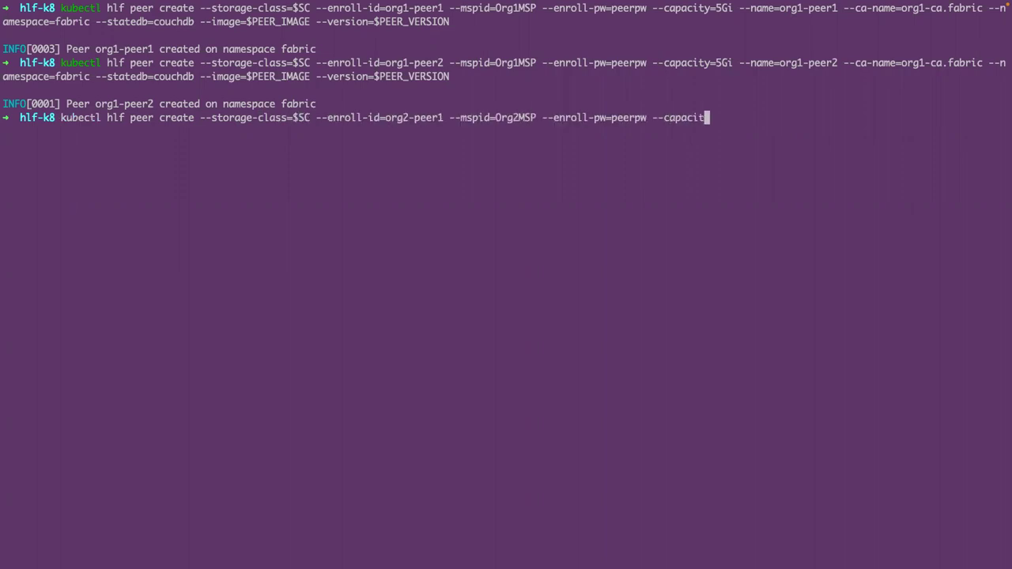
text(y=5Gi --name=org2-peer1 --ca-name=org2-ca.fa)
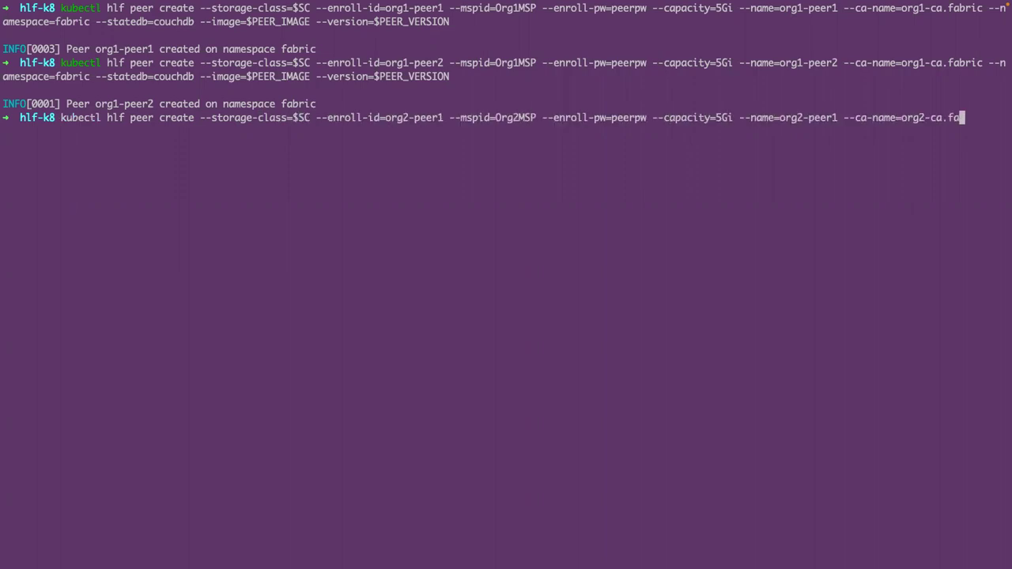
text(bric --namespace=fabric --statedb=couchdb --image=$PEER_IM)
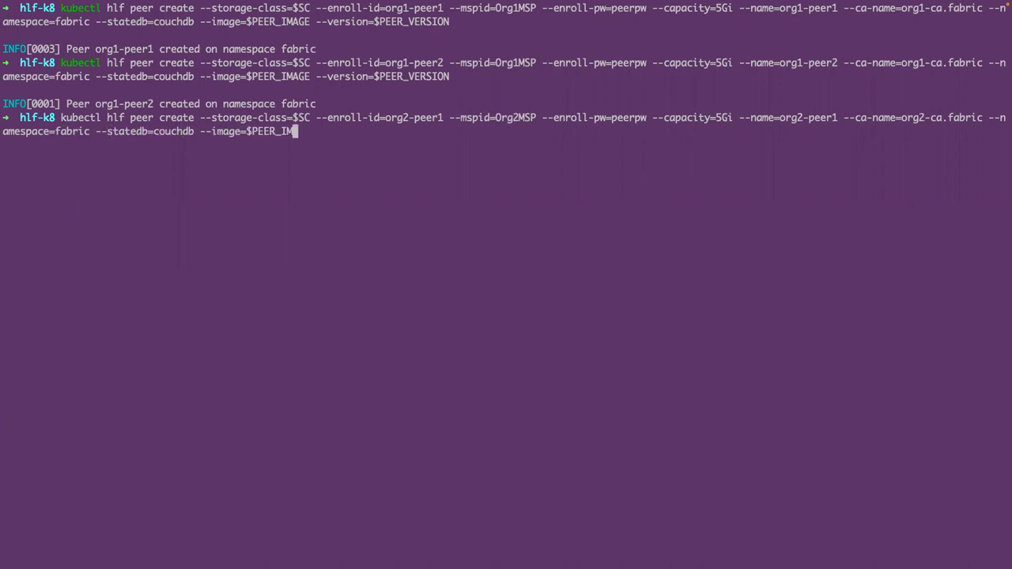
text(AGE --version=$PEER_VERSION)
key(Return)
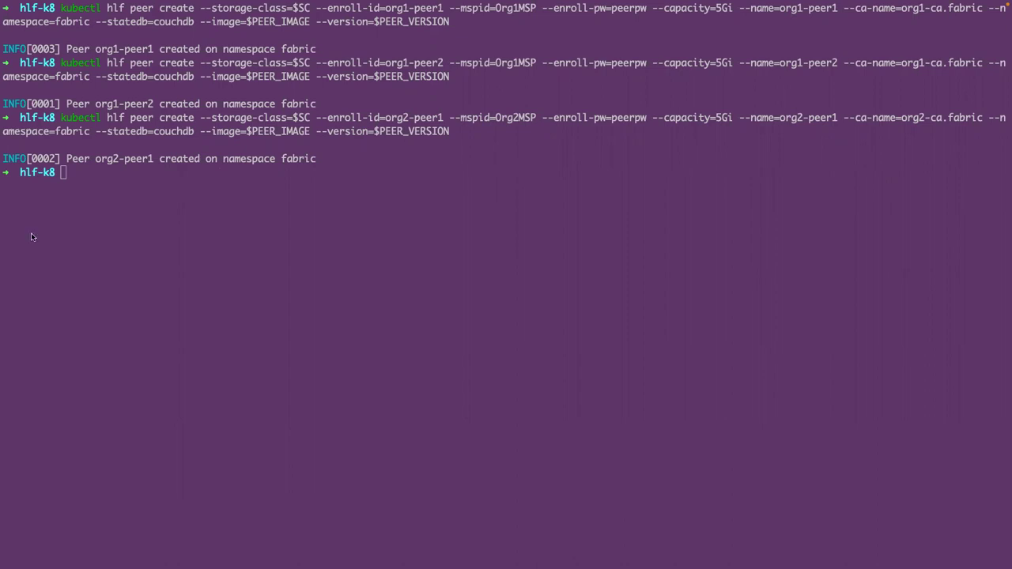
- Create peer org2-peer2 for Org2MSP with kubectl hlf peer create
click(141, 217)
text(kubectl hlf peer create --s)
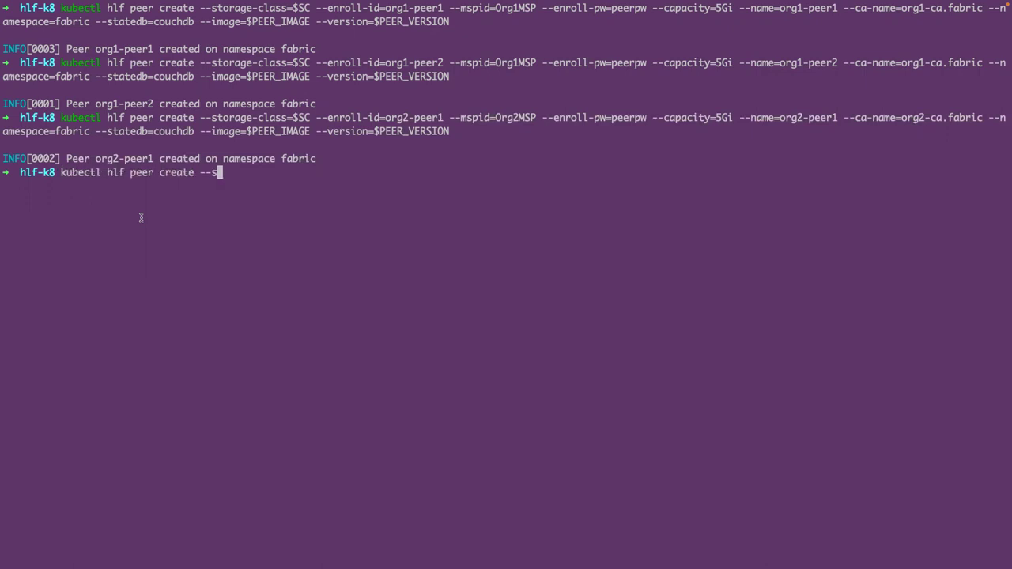
text(torage-class=$SC --enroll-id=org2-peer2 --mspid=Org2MSP --enro)
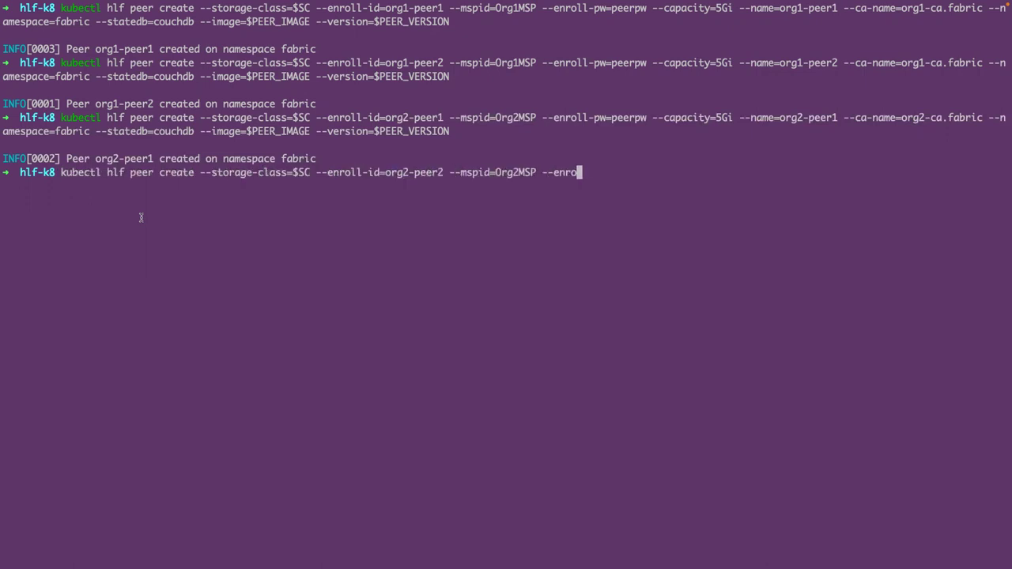
text(ll-pw=peerpw --capacity=5Gi --name=org2-peer2 --ca-name)
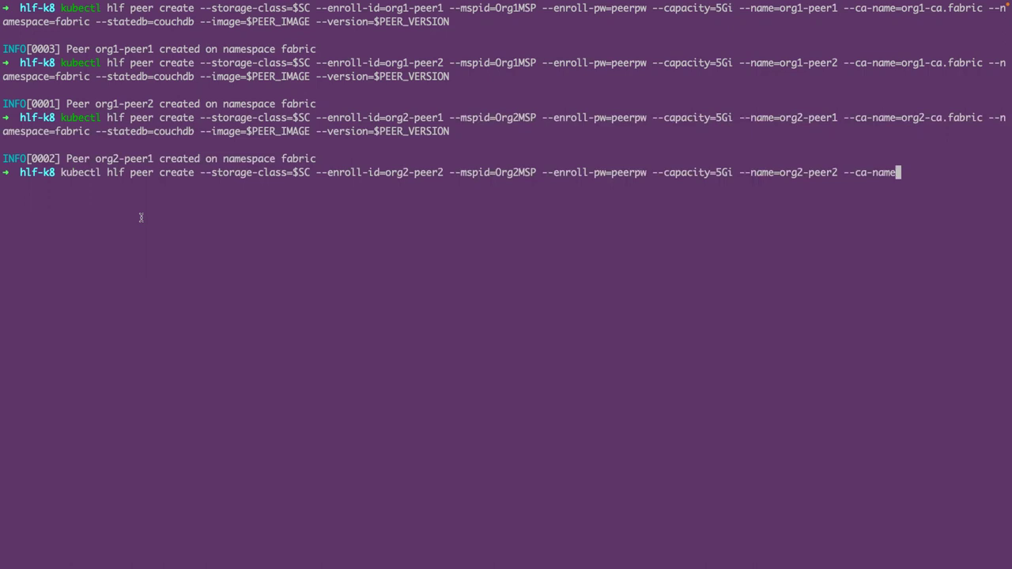
text(=org2-ca.fabric --namespace=fabric --statedb)
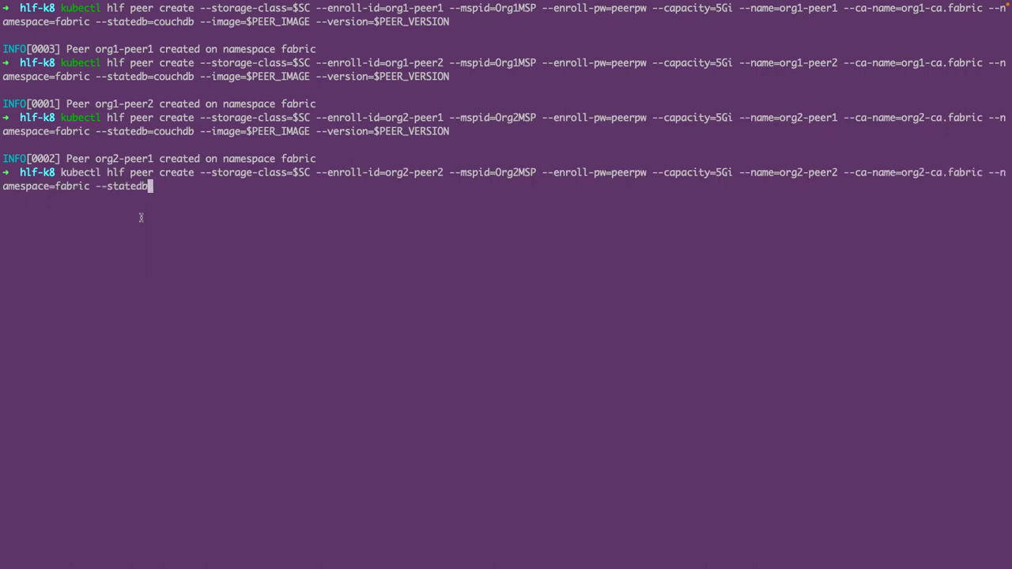
text(=couchdb --image=$PEER_IMAGE --version=$PEER_VERSION)
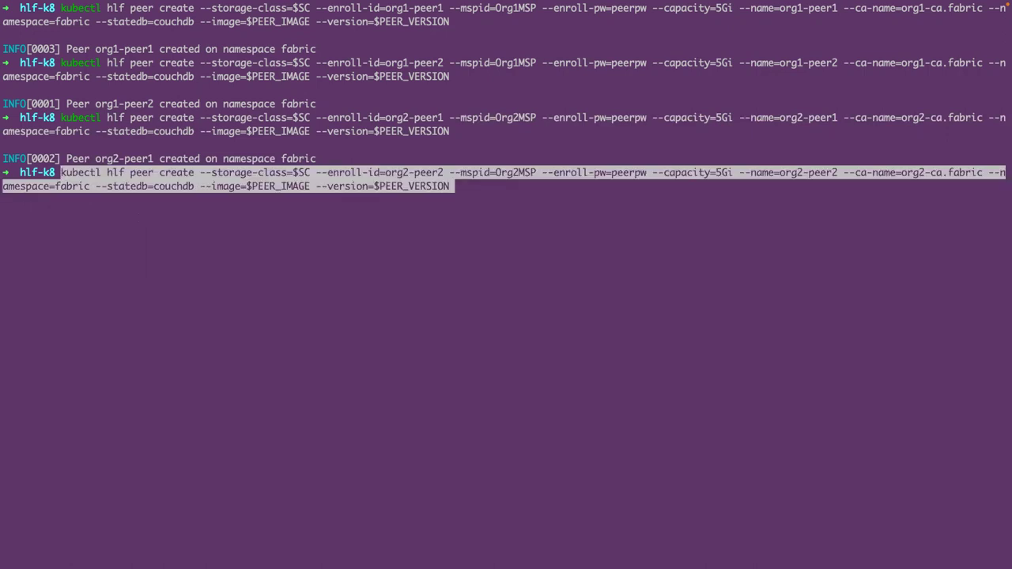
key(Return)
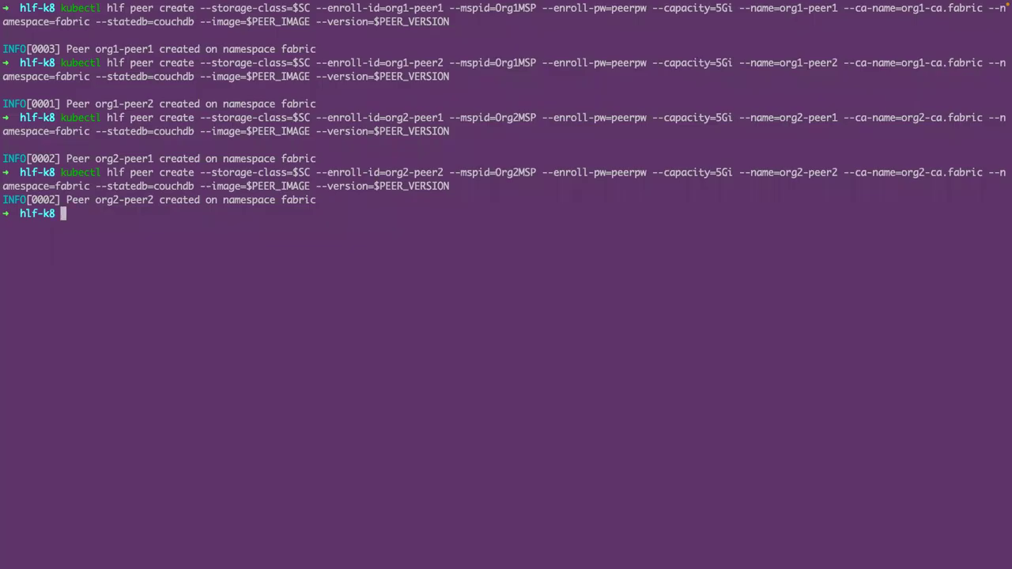
- Enter 'k get po' and accept the 'pods -n fabric' autosuggestion
text(p)
key(BackSpace)
text(k get po)
key(Right)
- List the fabric pods and highlight org1-peer1, org1-peer2 and org2-peer1
key(Return)
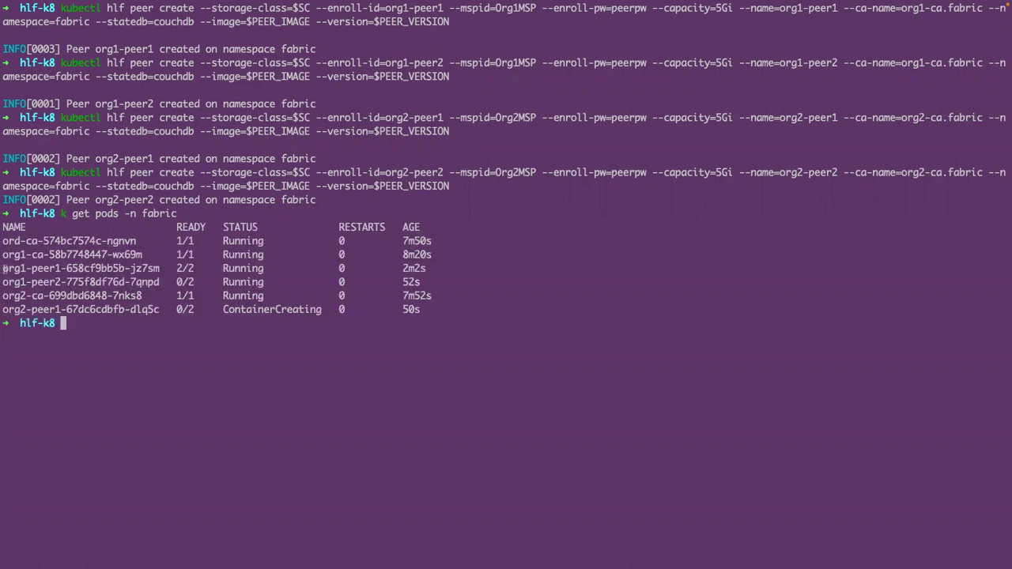
drag(2, 269, 61, 272)
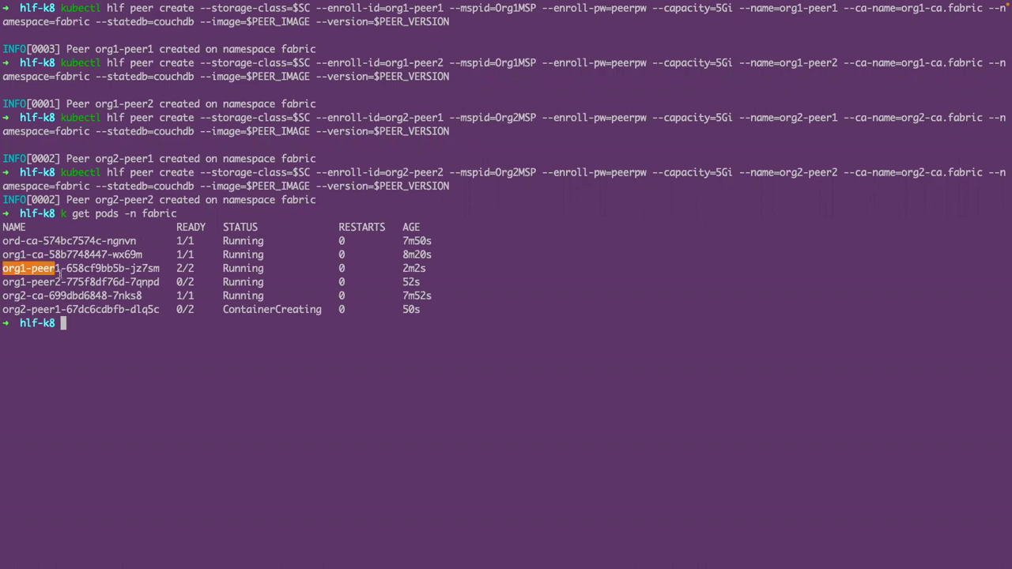
drag(3, 282, 60, 283)
drag(3, 309, 61, 309)
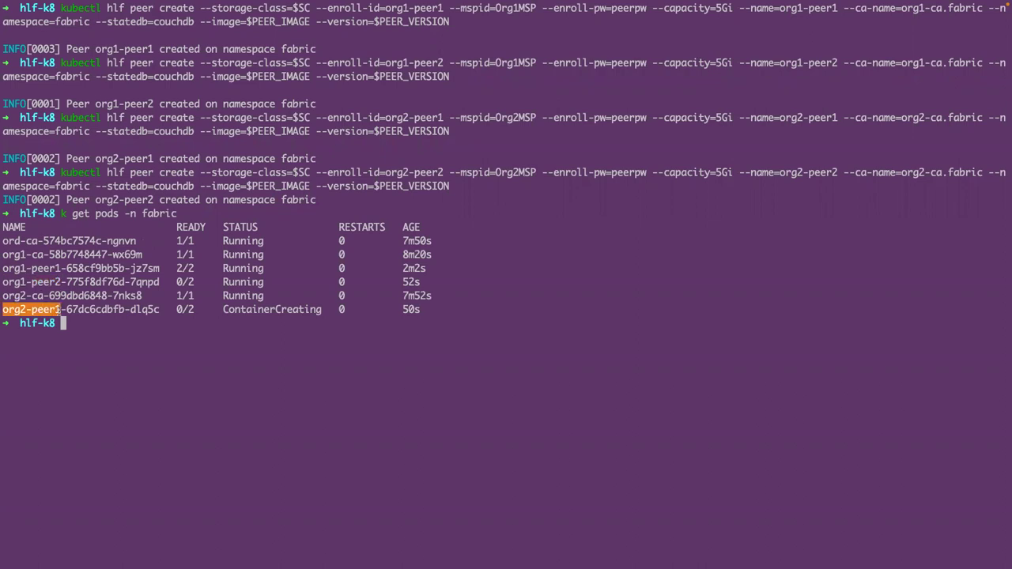
- Rerun the fabric pod listing, then clear the terminal
key(Up)
key(Return)
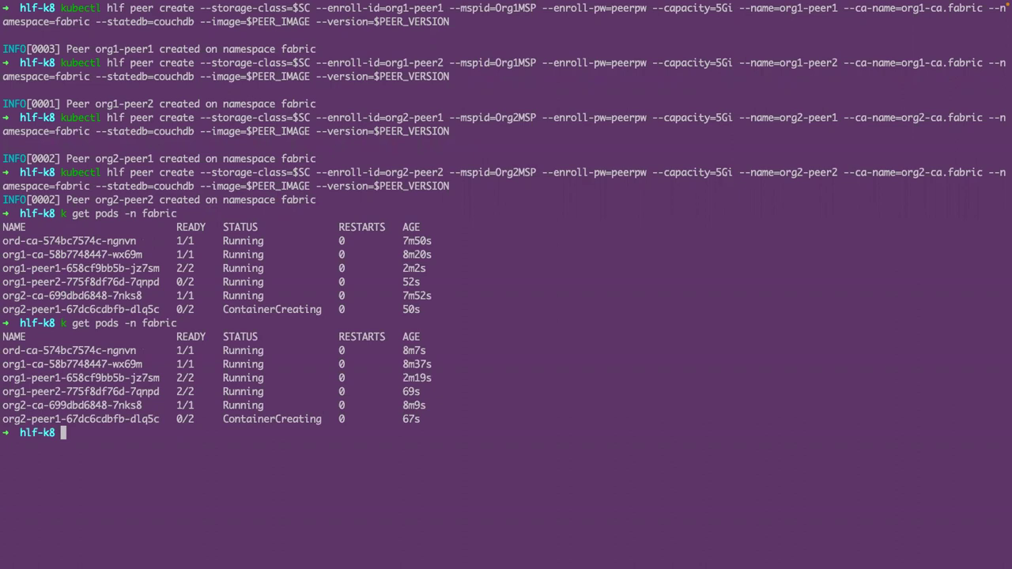
text(clear)
key(Return)
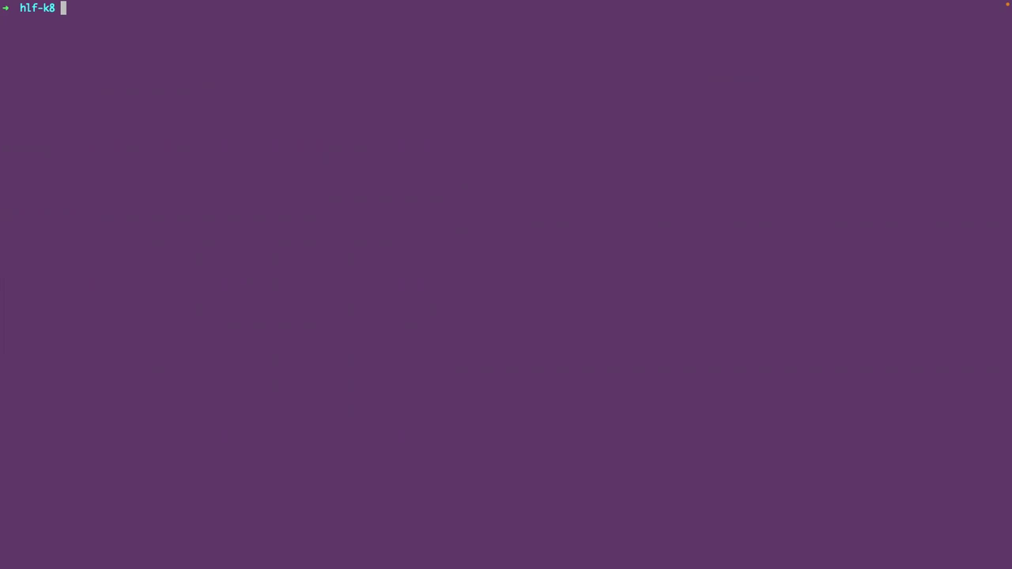
- Run 'k get deploy -n fabric' and highlight the not-yet-ready org2-peer2 deployment
text(k get deploy )
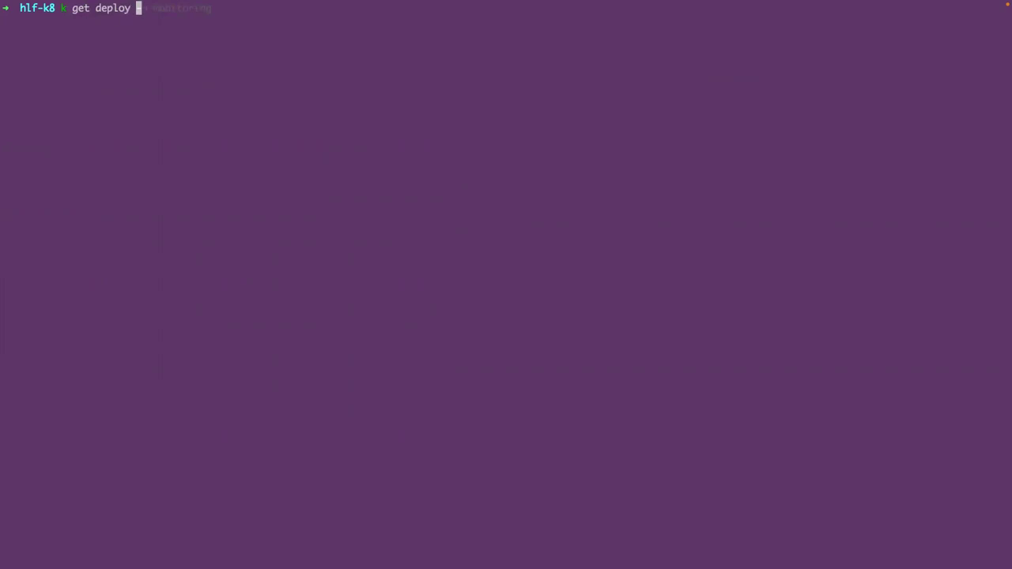
text(-n fabric)
key(Return)
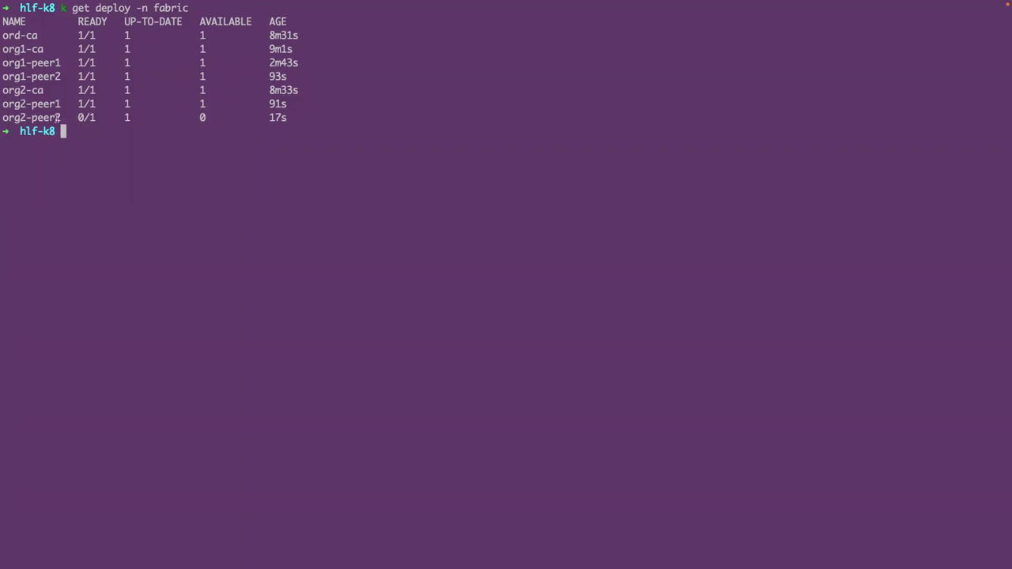
drag(61, 118, 2, 118)
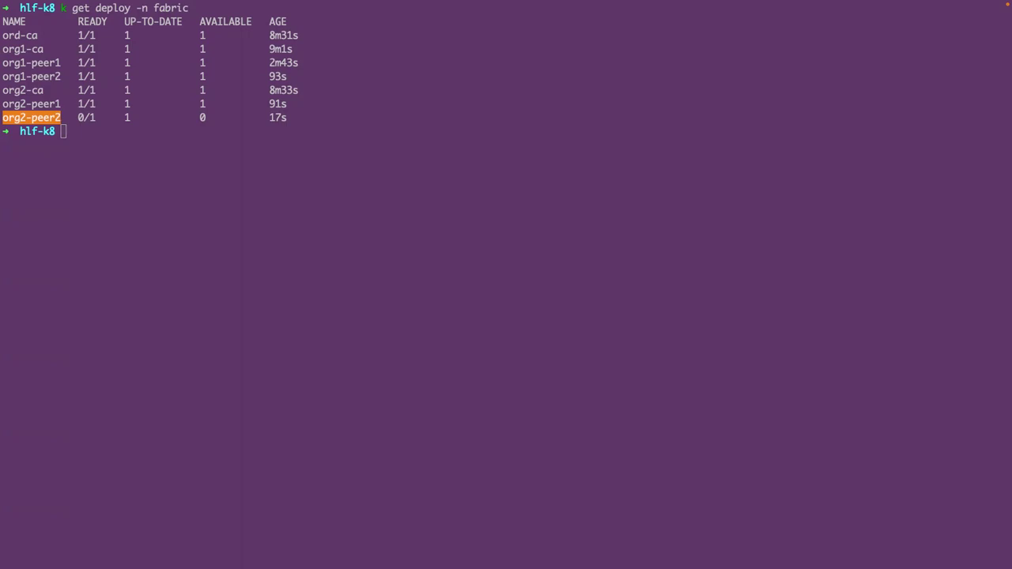
click(162, 148)
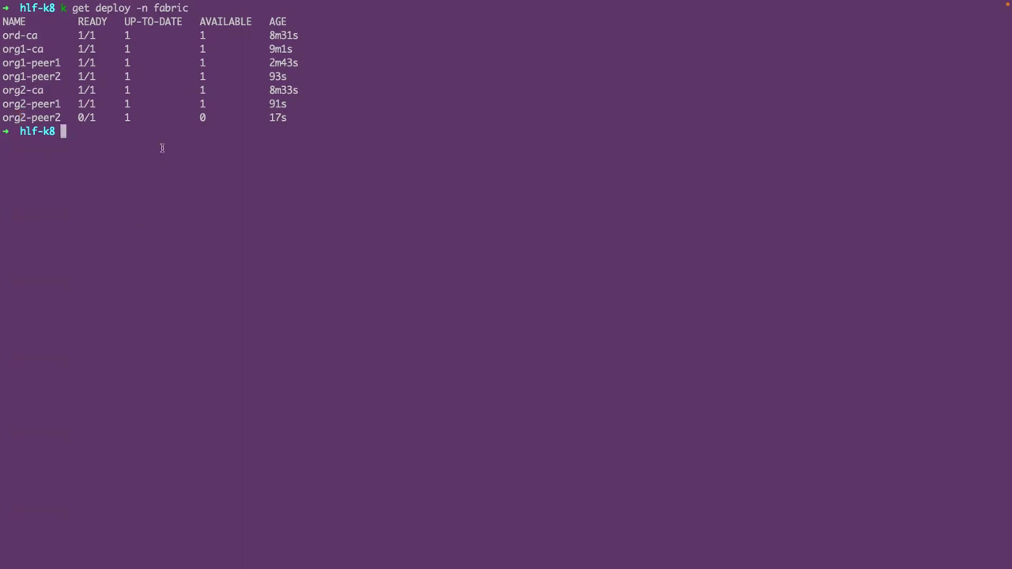
- Register user admin of type admin with org1-ca for Org1MSP, highlighting its options
text(kubectl hlf ca register --name=org1-ca --user=admin --secret=adminpw --type=admin --enroll-id enroll --enroll-secret=enrollpw --mspid=Org1MSP --namespace=fabric)
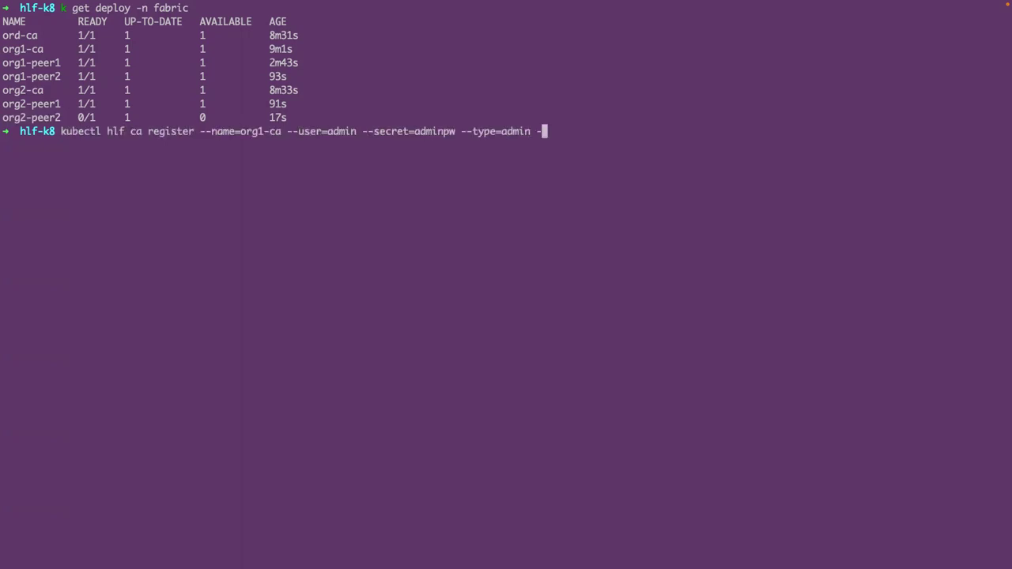
key(Return)
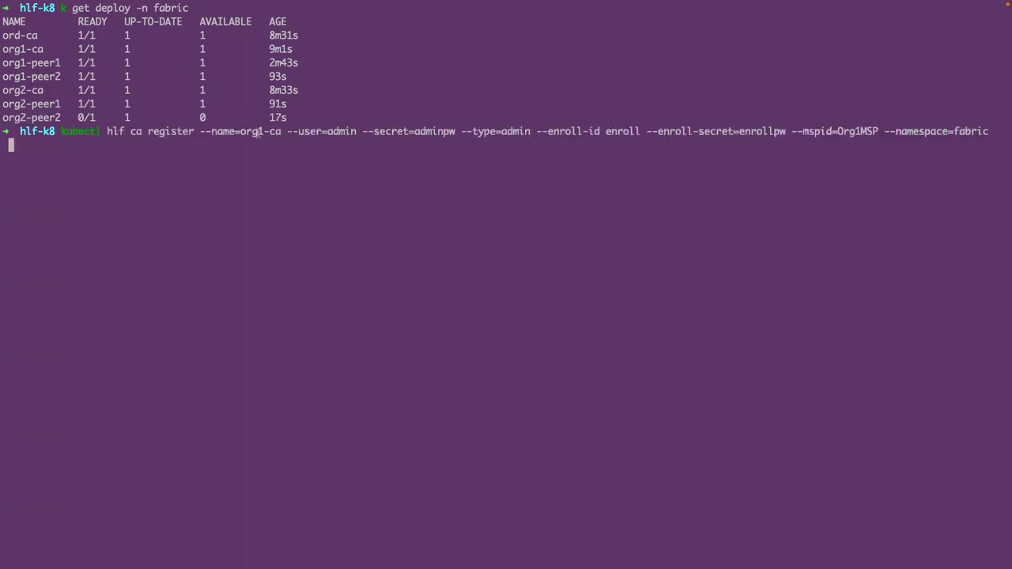
drag(263, 131, 281, 132)
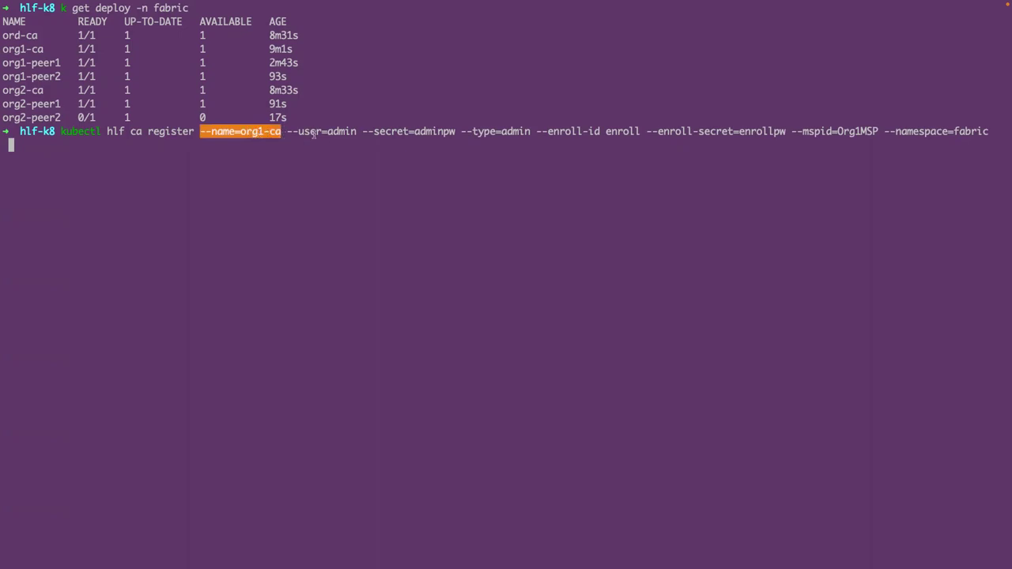
click(373, 132)
drag(286, 131, 532, 131)
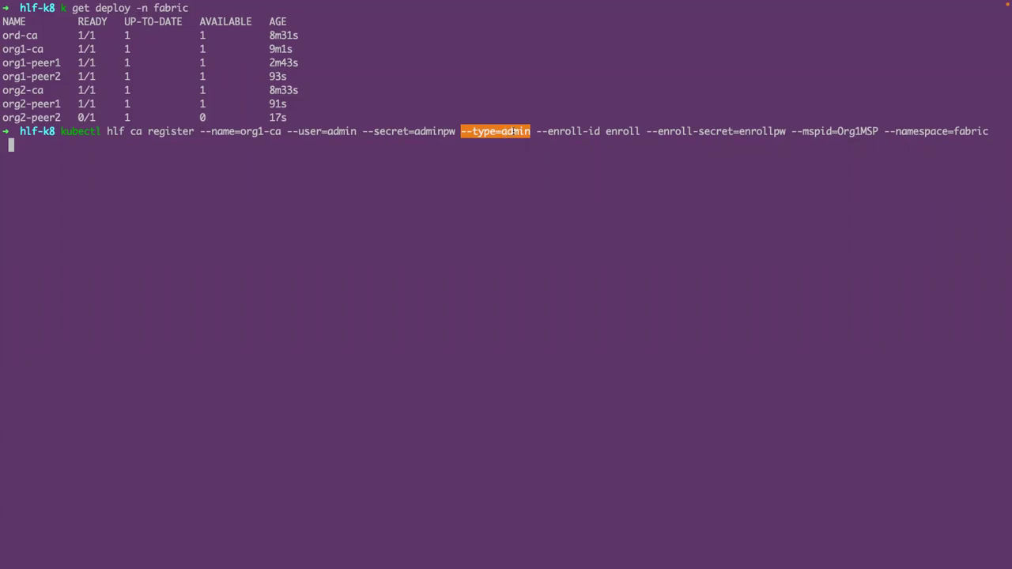
drag(536, 131, 636, 132)
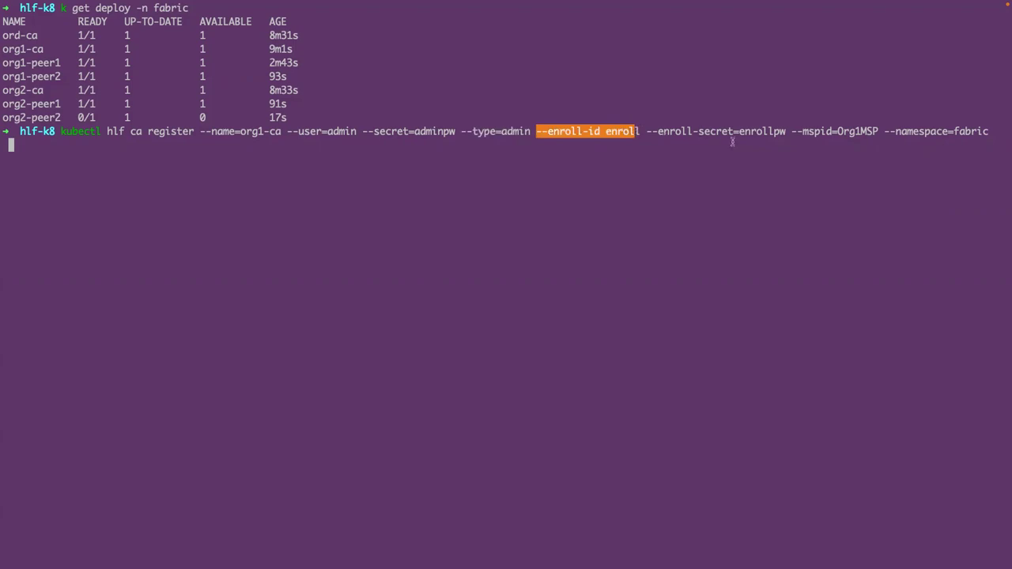
drag(791, 131, 877, 134)
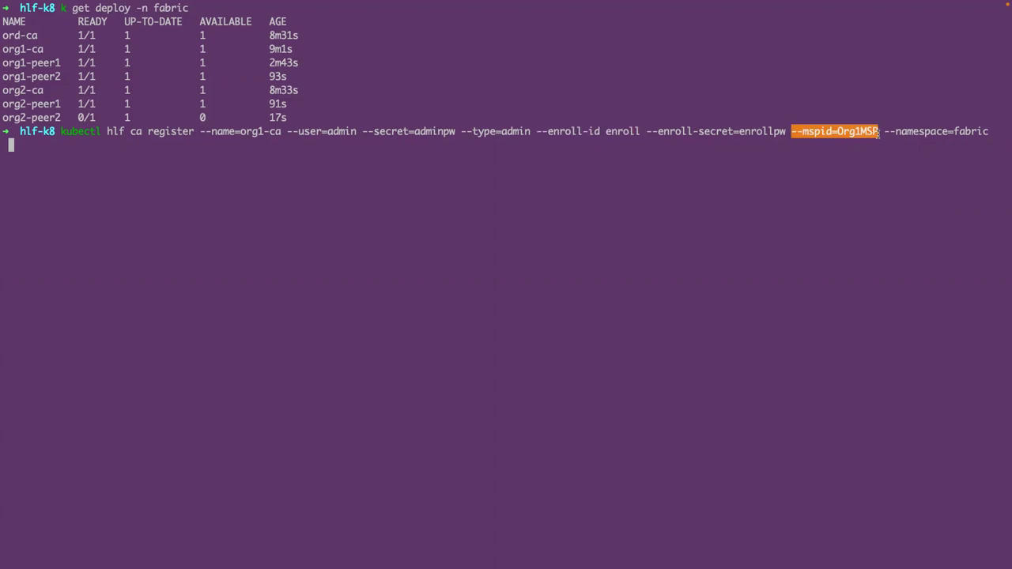
click(837, 167)
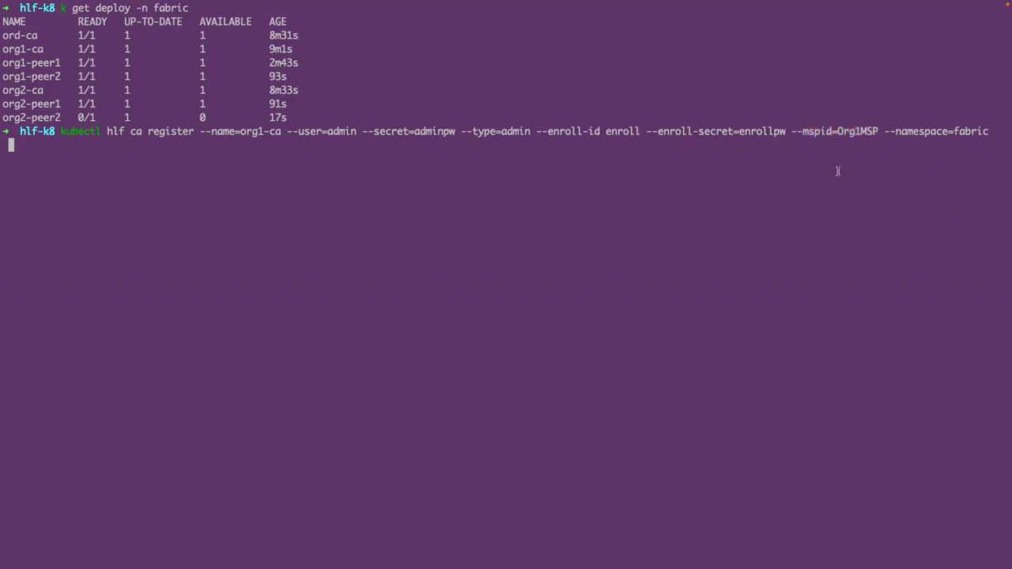
key(Return)
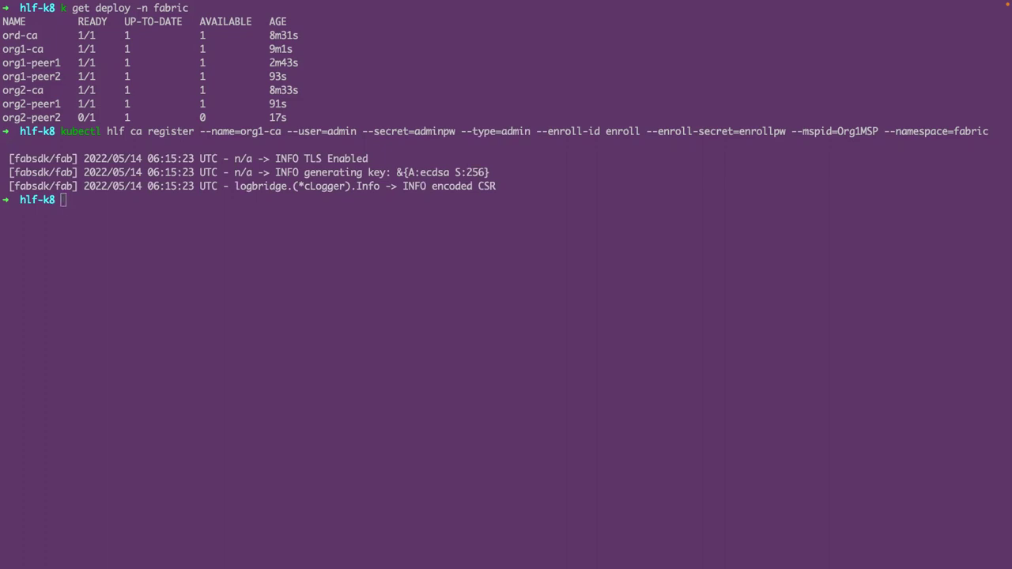
click(143, 245)
- Enroll admin against org1-ca with --ca-name ca into org1-peer.yaml, then run ls
text(kubectl hlf ca enroll --name=org1-ca --user=admin --secret=adminpw --ca-name ca  --output org1-peer.yaml --mspid=Org1MSP --namespace=fabric)
key(Return)
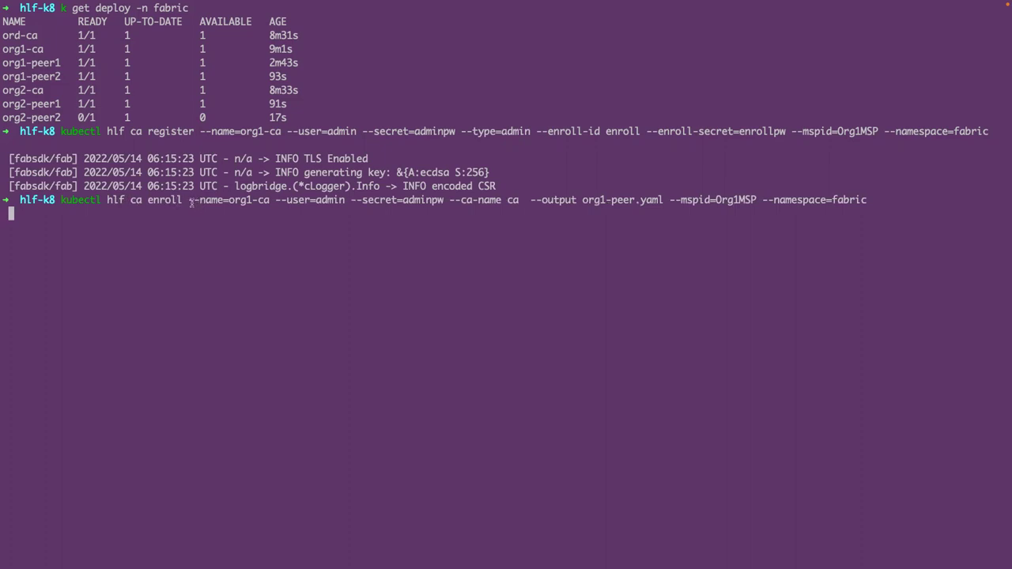
drag(188, 201, 260, 201)
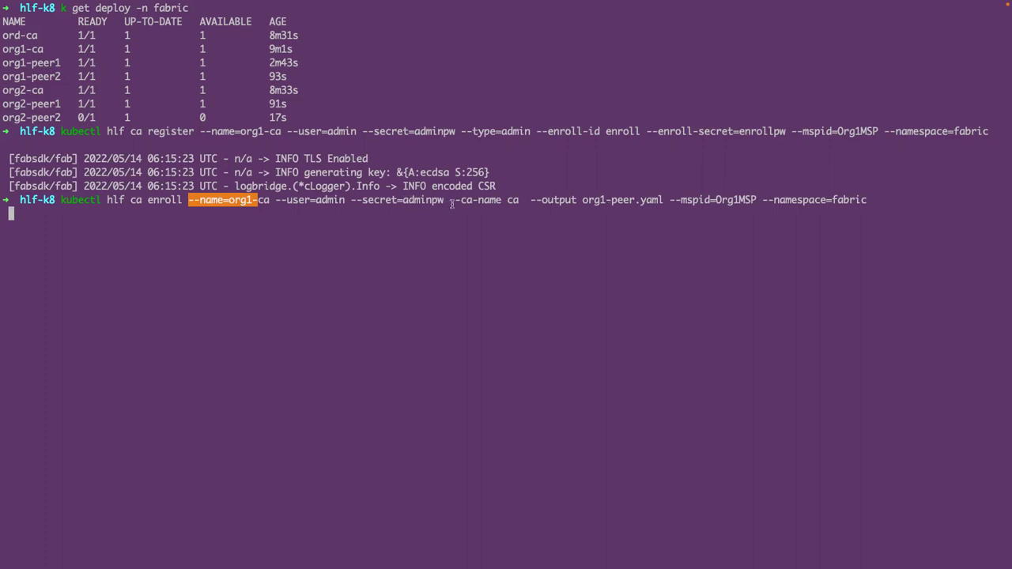
drag(449, 200, 501, 201)
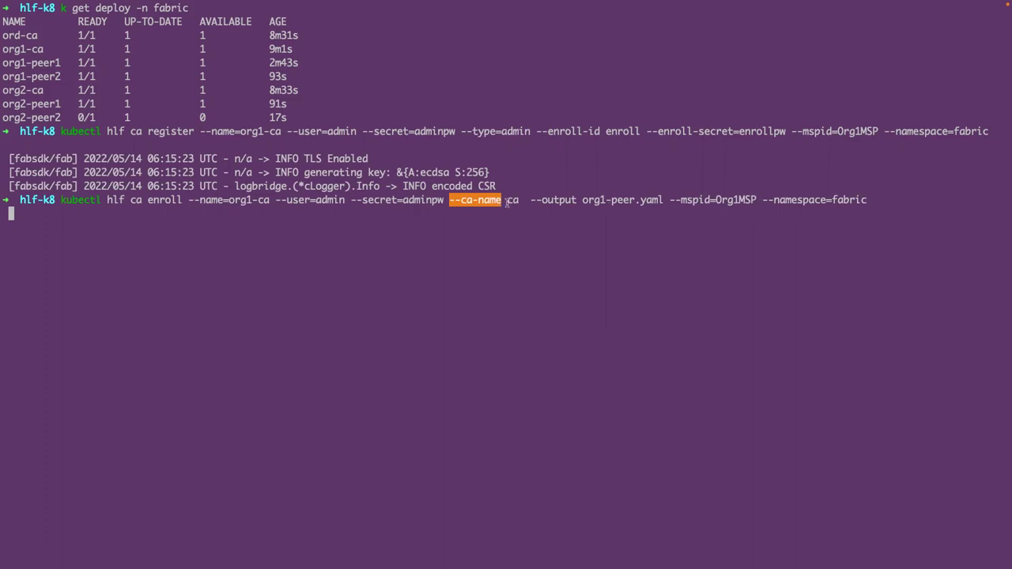
drag(506, 202, 518, 202)
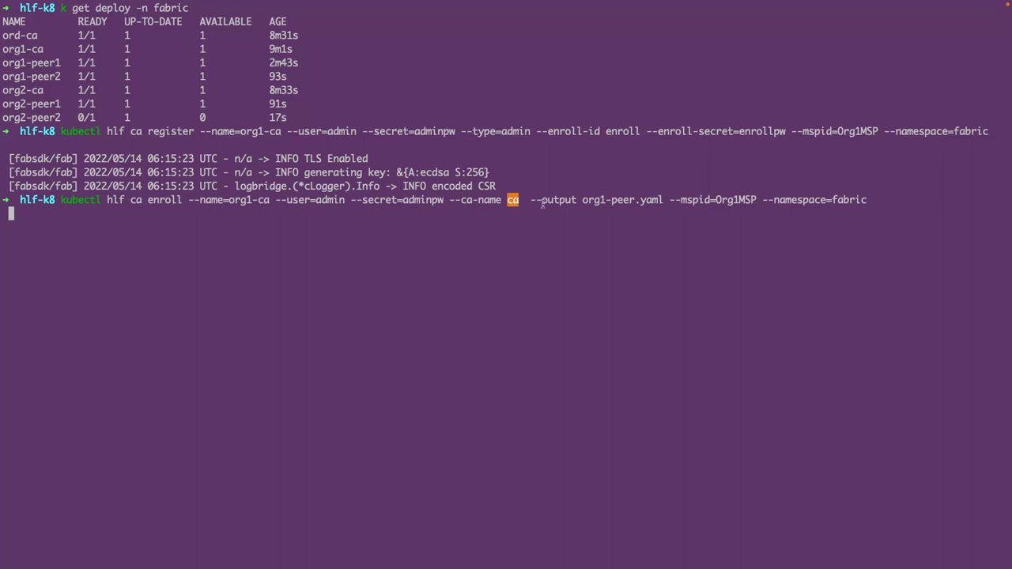
drag(524, 200, 660, 200)
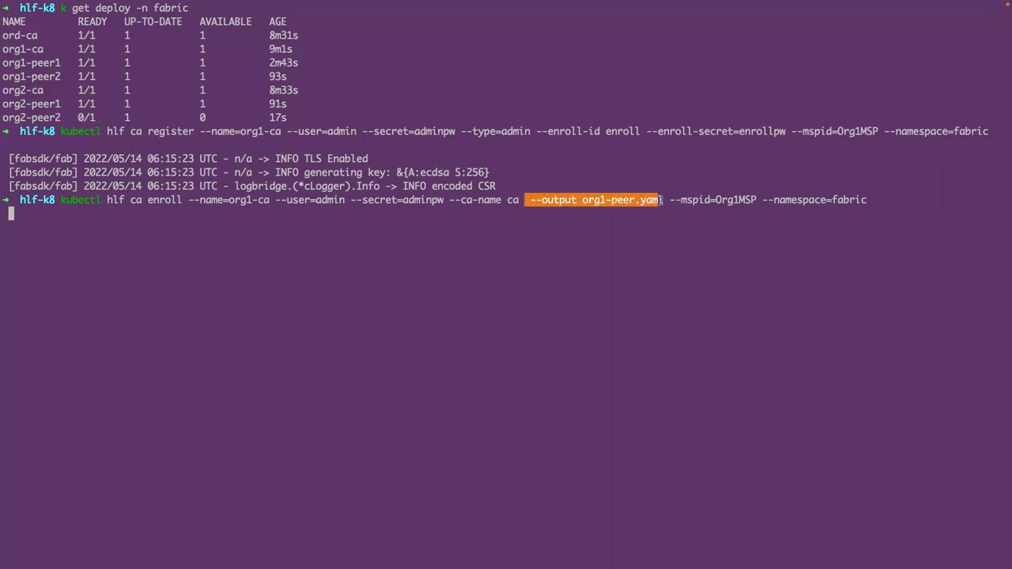
drag(669, 200, 868, 202)
key(Return)
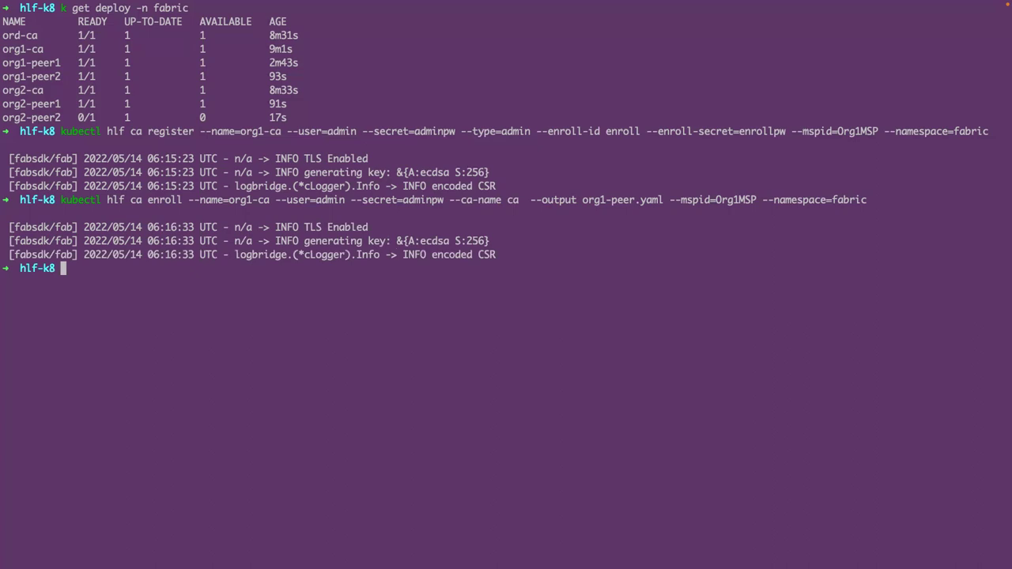
text(ls)
key(Return)
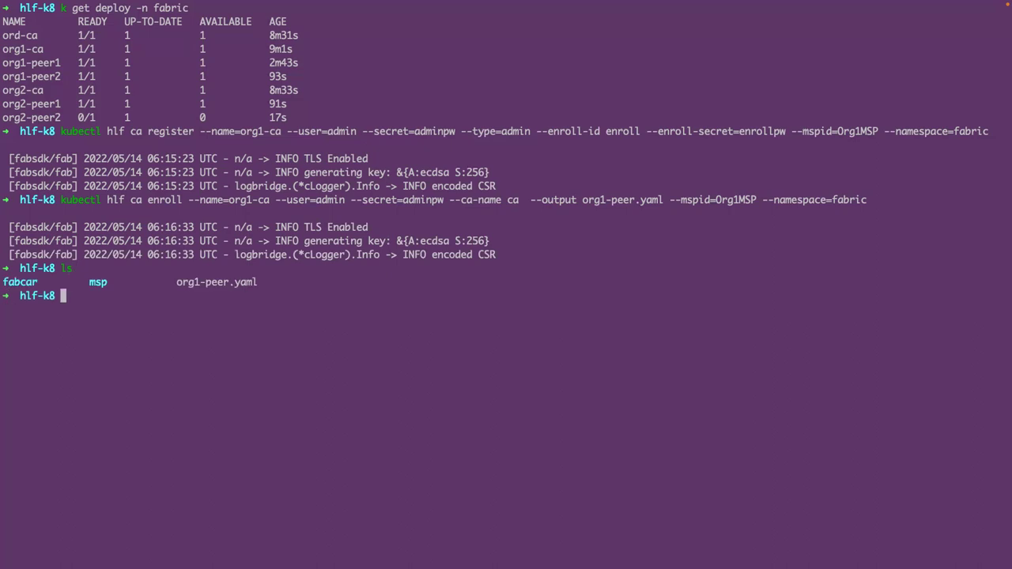
- Print org1-peer.yaml with cat to show its certificate and private key, then clear
drag(170, 284, 258, 284)
click(247, 299)
text(cat)
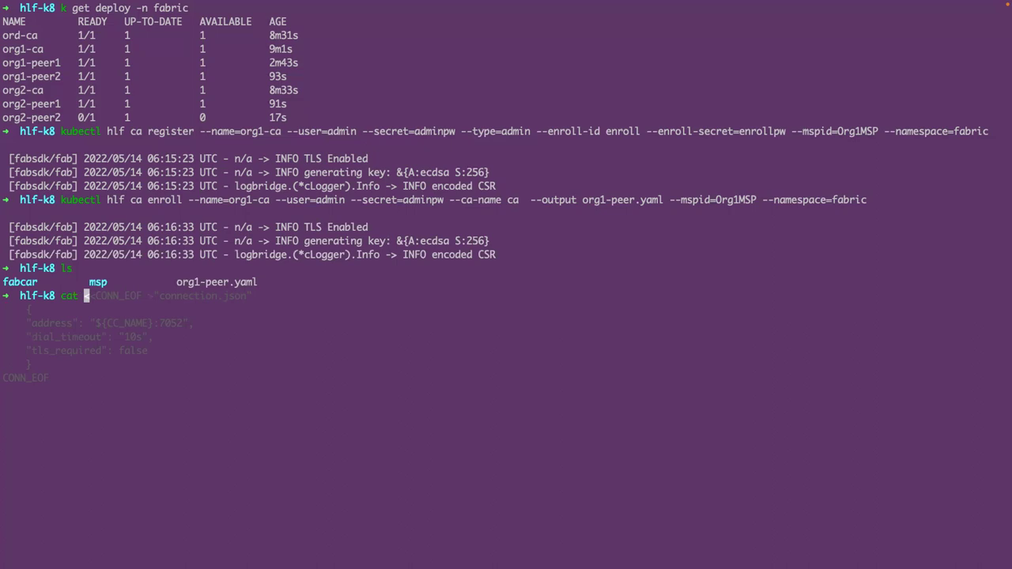
text(o)
key(Tab)
key(Return)
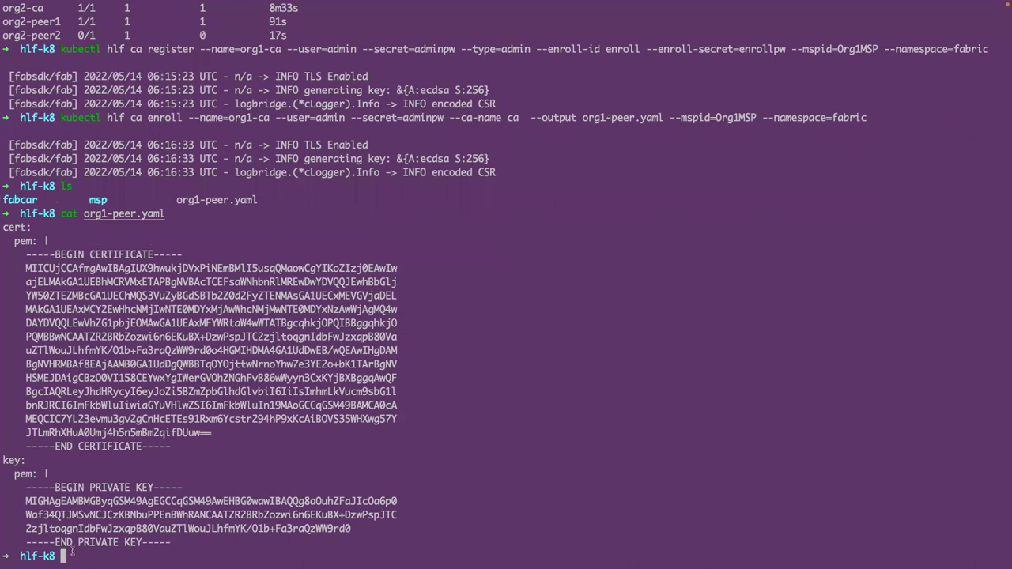
text(clear)
key(Return)
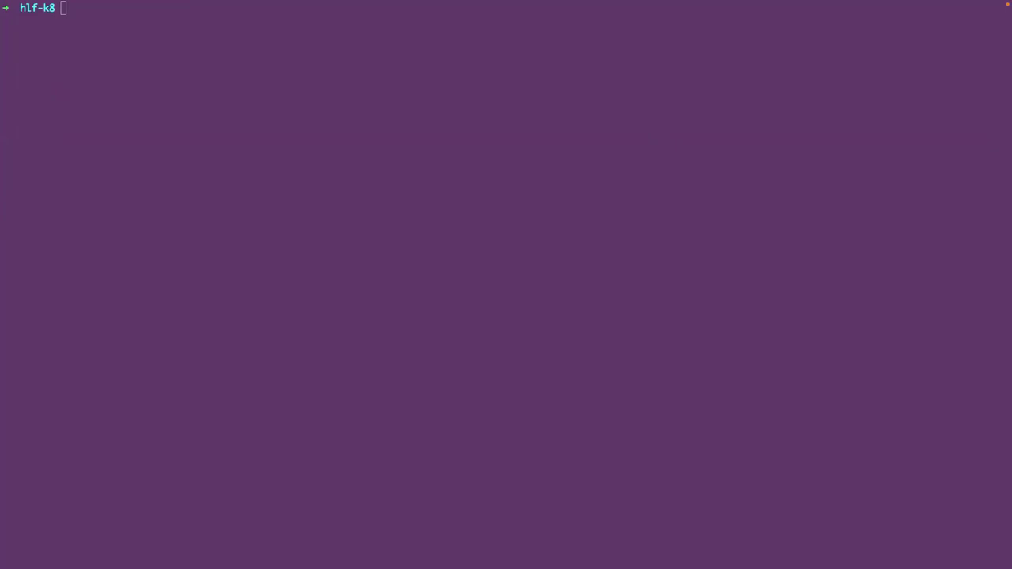
- Paste and run the Org2 admin register and enroll commands for org2-ca, outputting org2-peer.yaml
click(214, 143)
key(super+v)
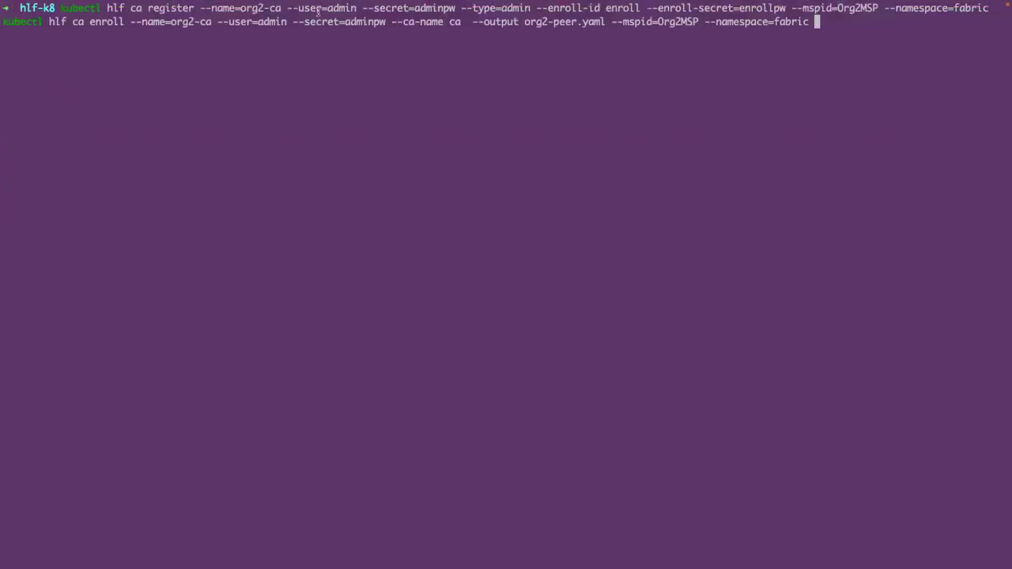
drag(149, 8, 343, 10)
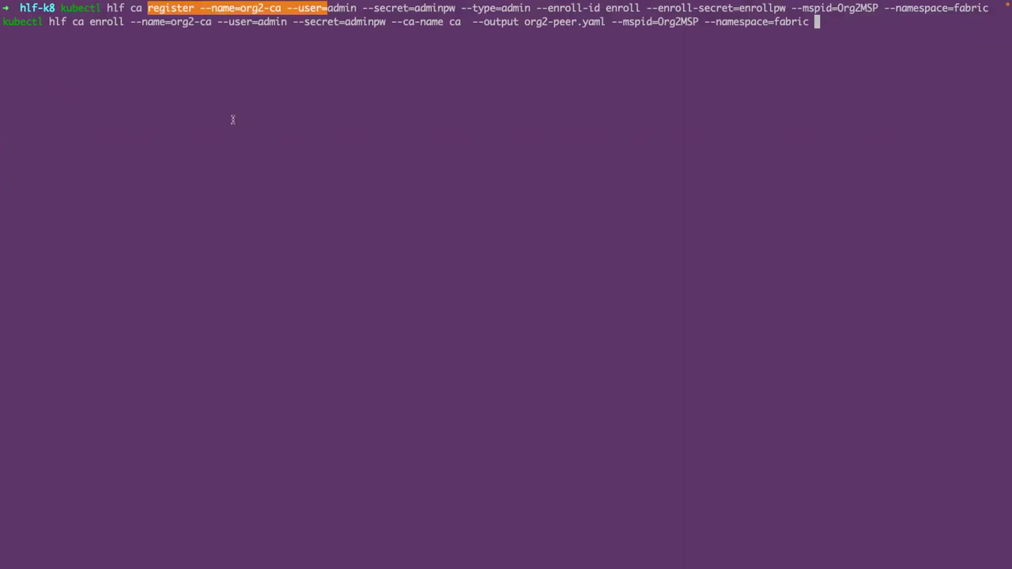
click(277, 7)
drag(234, 8, 286, 8)
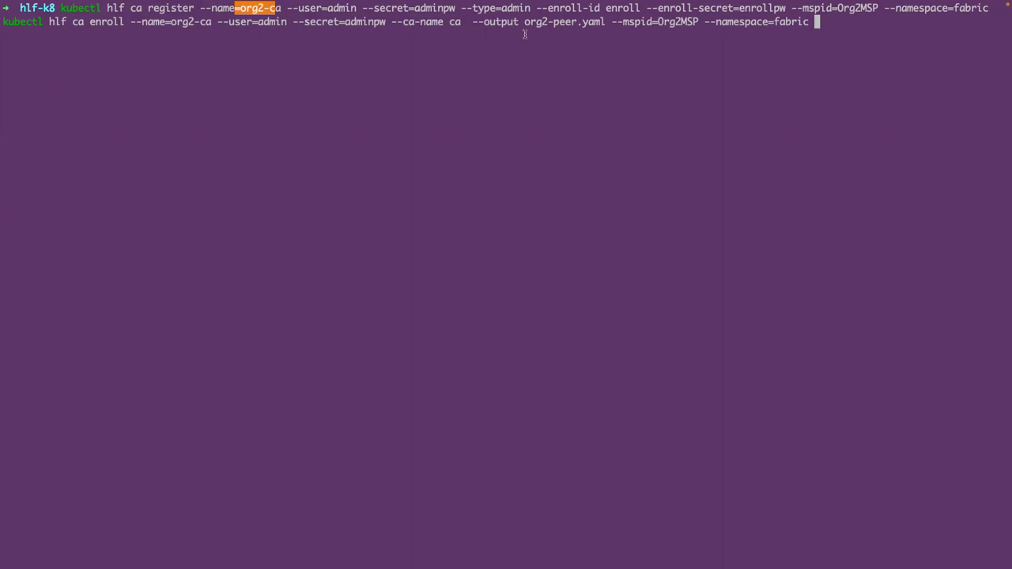
drag(524, 22, 694, 22)
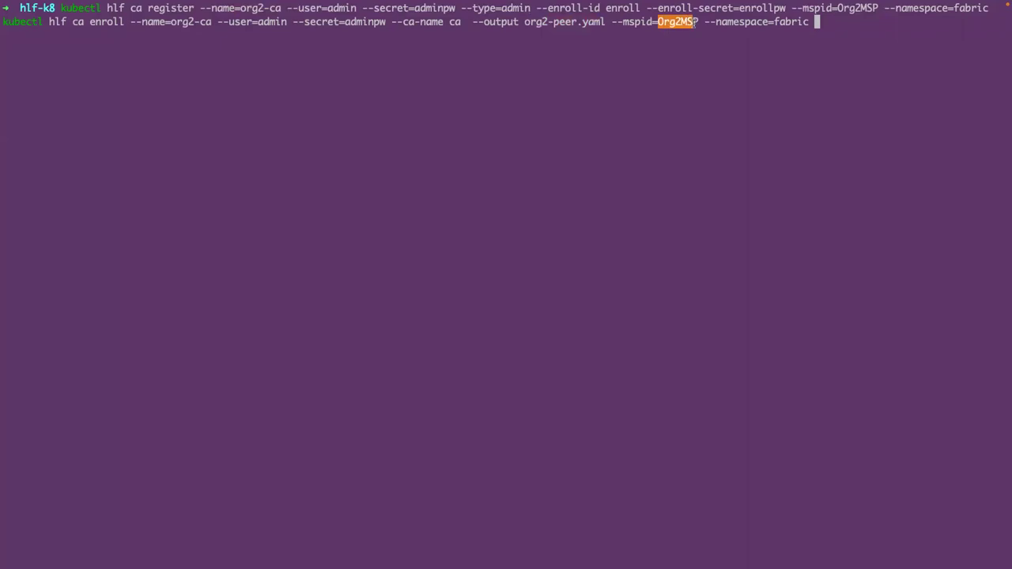
key(Return)
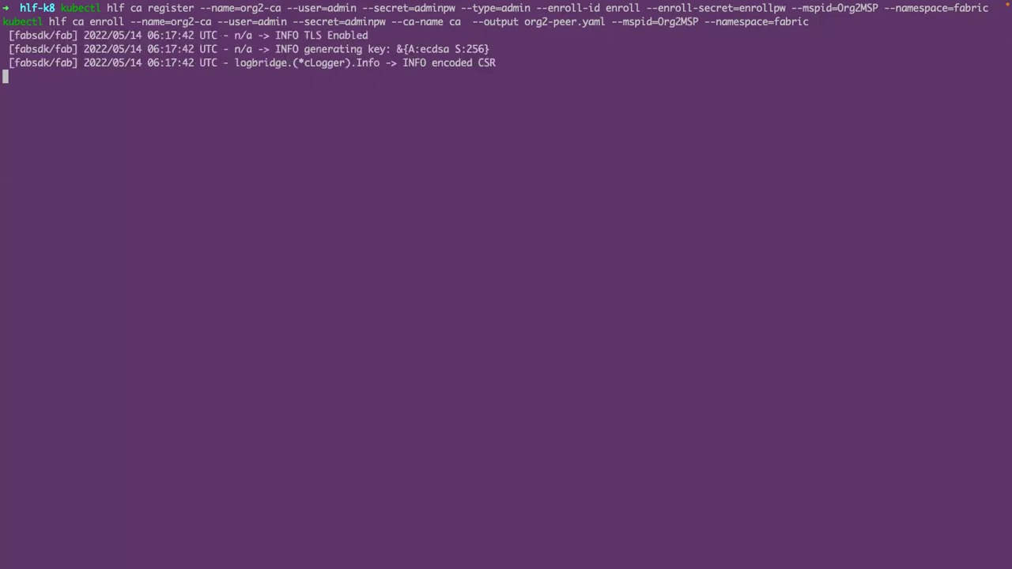
- Run ls to confirm org2-peer.yaml exists, then clear the terminal
text(ls)
key(Return)
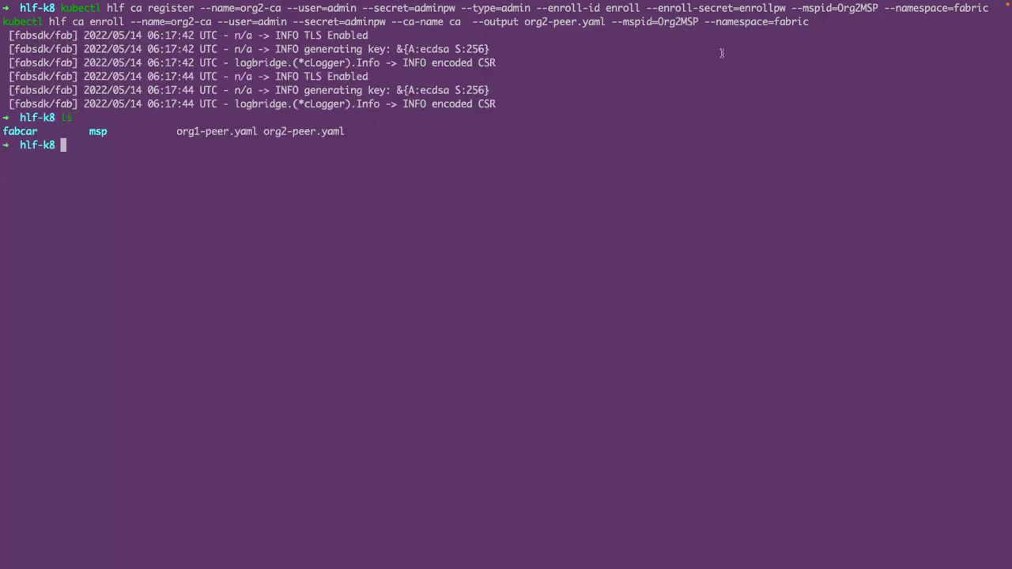
drag(264, 132, 343, 133)
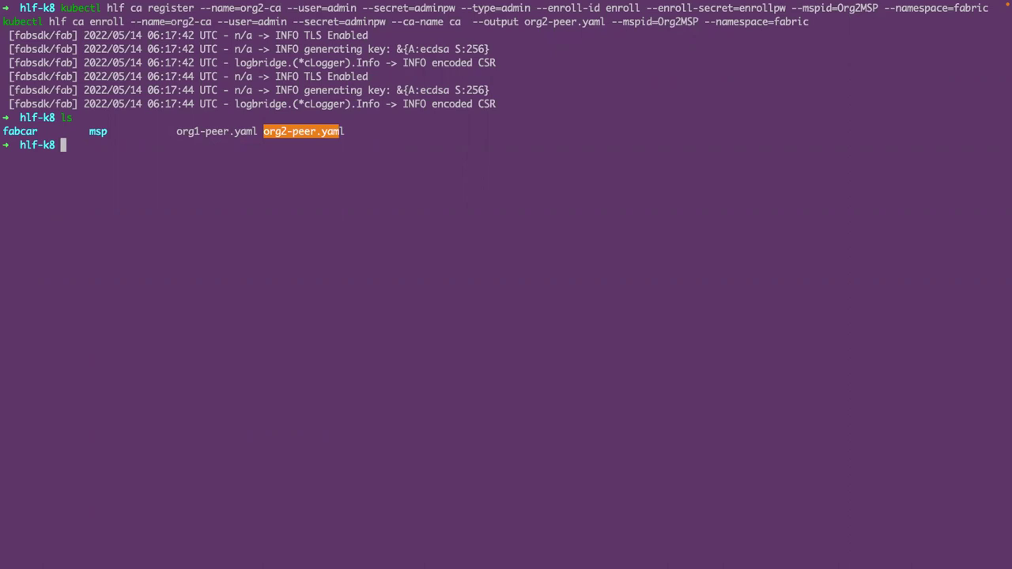
text(clear)
key(Return)
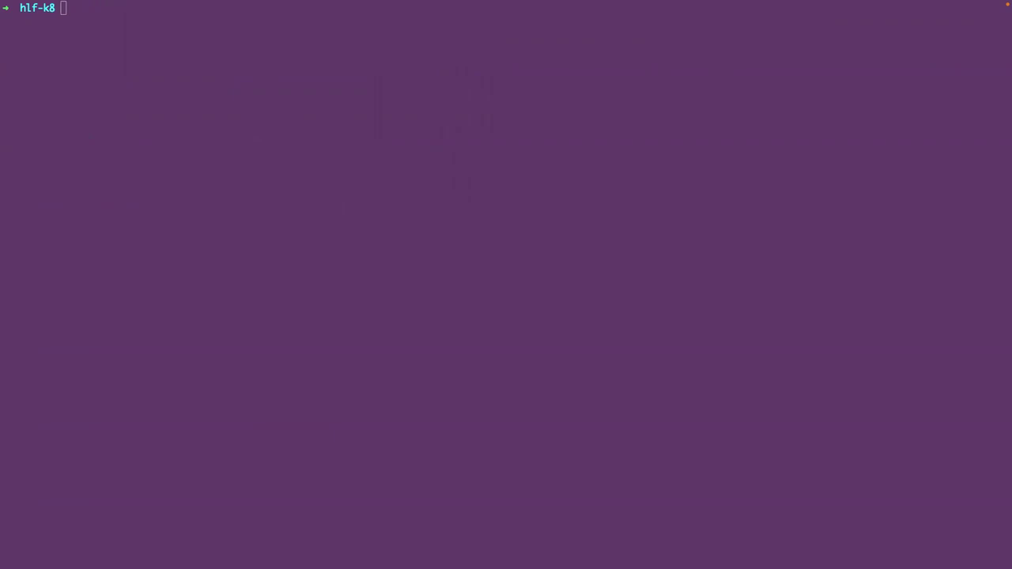
- Register user orderer of type orderer on ord-ca under OrdererMSP
click(52, 286)
key(super+v)
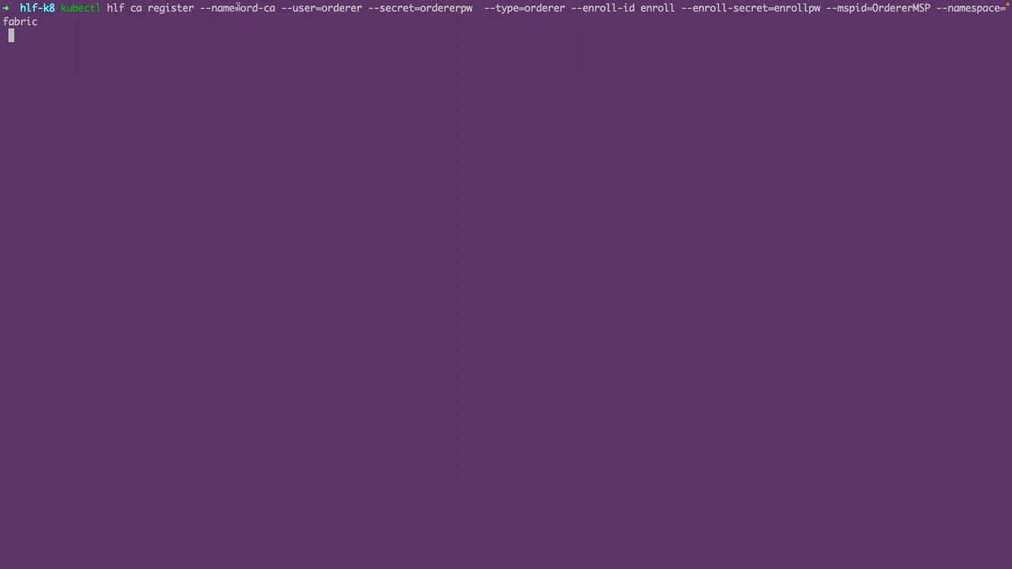
drag(240, 7, 363, 8)
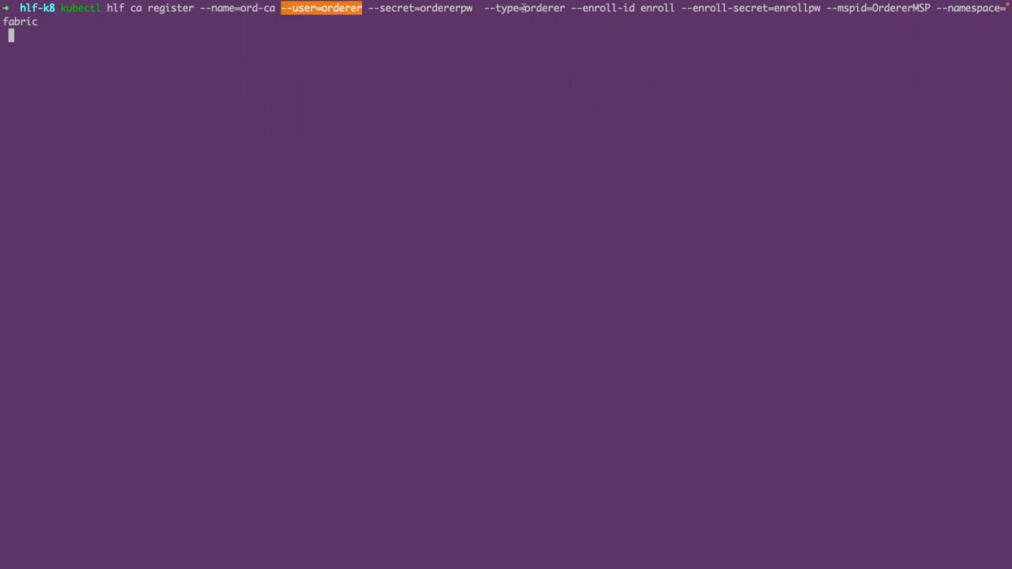
drag(524, 7, 566, 8)
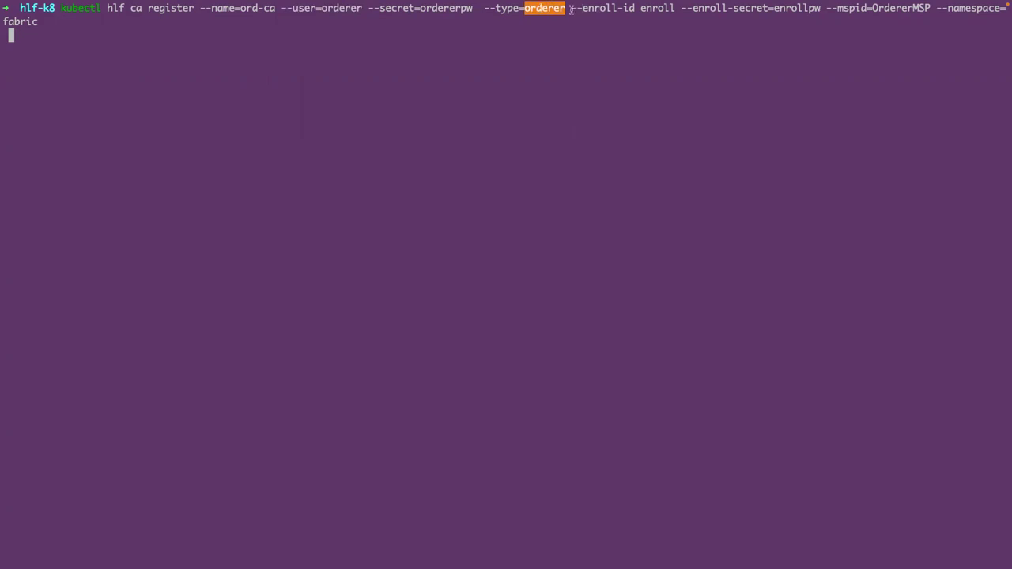
click(624, 10)
drag(571, 7, 687, 10)
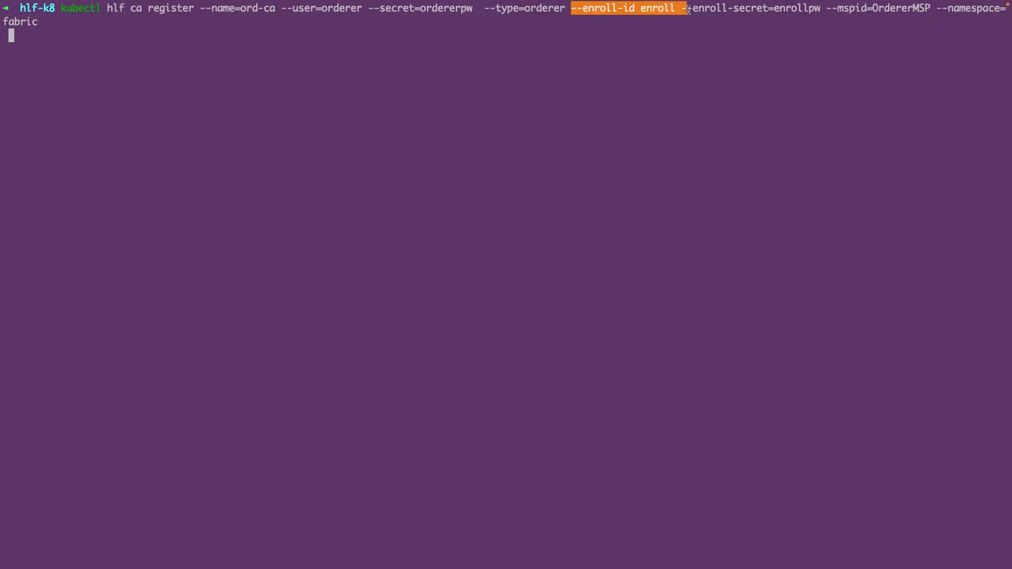
drag(827, 8, 930, 8)
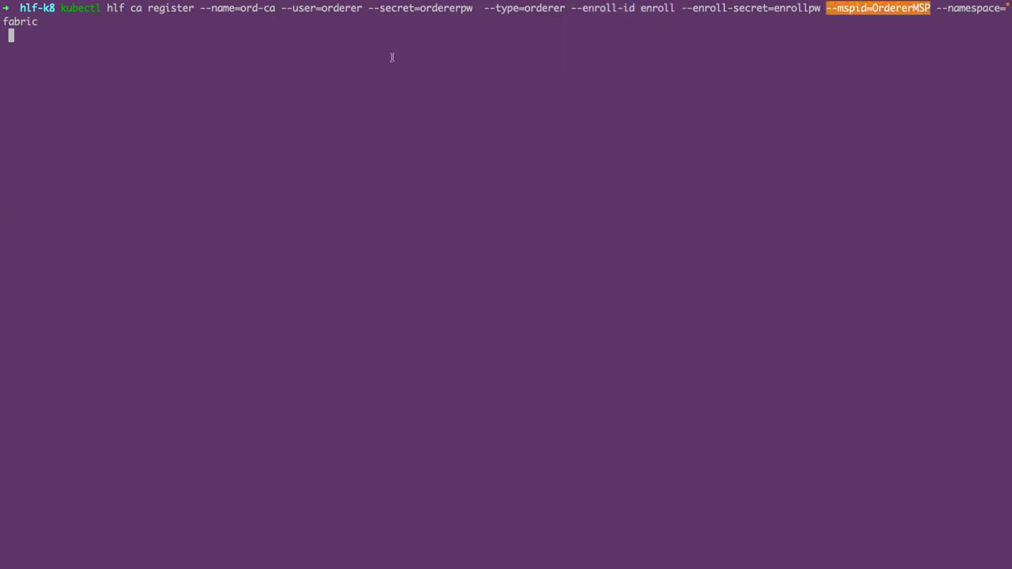
key(Return)
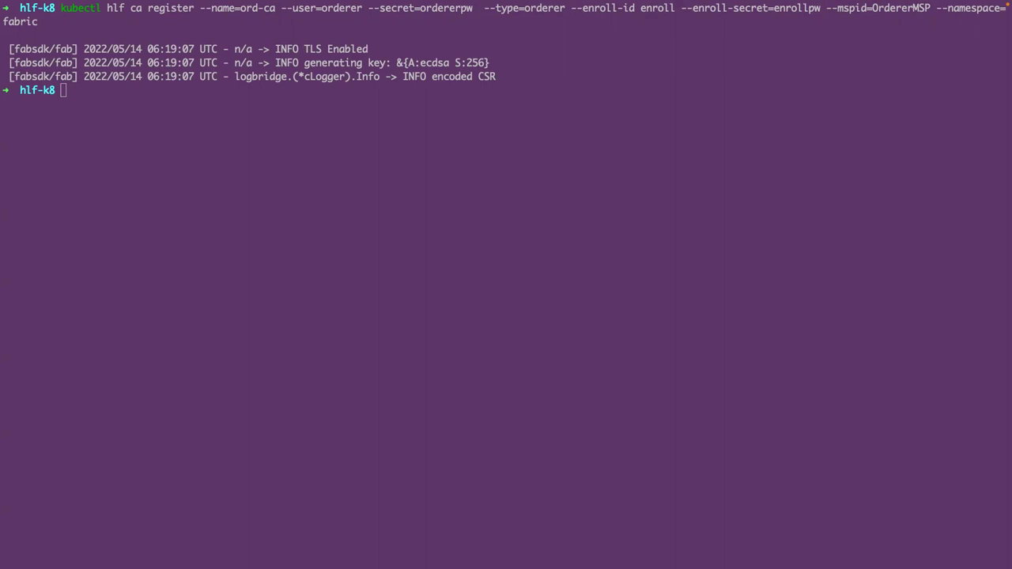
- Clear the terminal screen
click(233, 155)
text(clear)
key(Return)
- Create orderer node ord-node1 with 2Gi capacity, enroll-id orderer from ord-ca.fabric, then type k get deploy -n fabric
text(kubectl hlf ordnode create  --storage-class=$SC --enroll-id=orderer --mspid=OrdererMSP --enroll-pw=ordererpw --capacity=2Gi --name=ord-node1 --ca-name=ord-ca.fabric --namespace=fabric --image=$ORDERER_IMAGE --version=$ORDERER_VERSION)
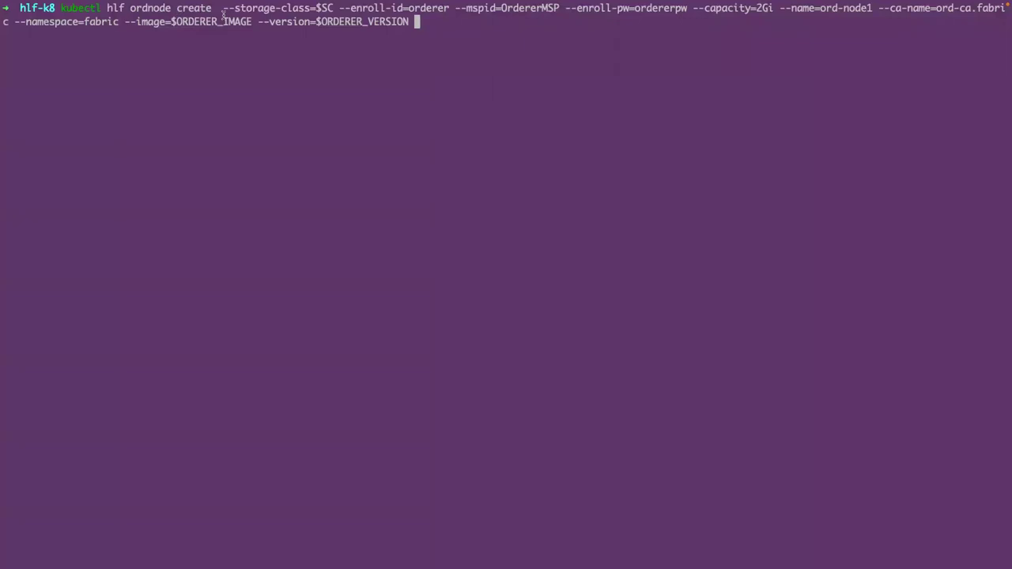
click(219, 8)
drag(306, 8, 449, 9)
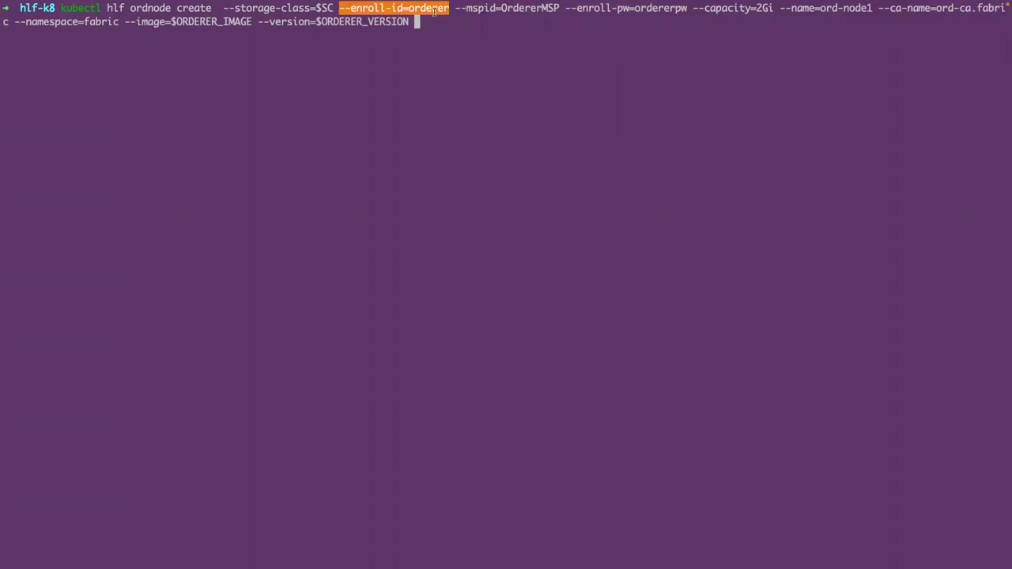
double_click(433, 10)
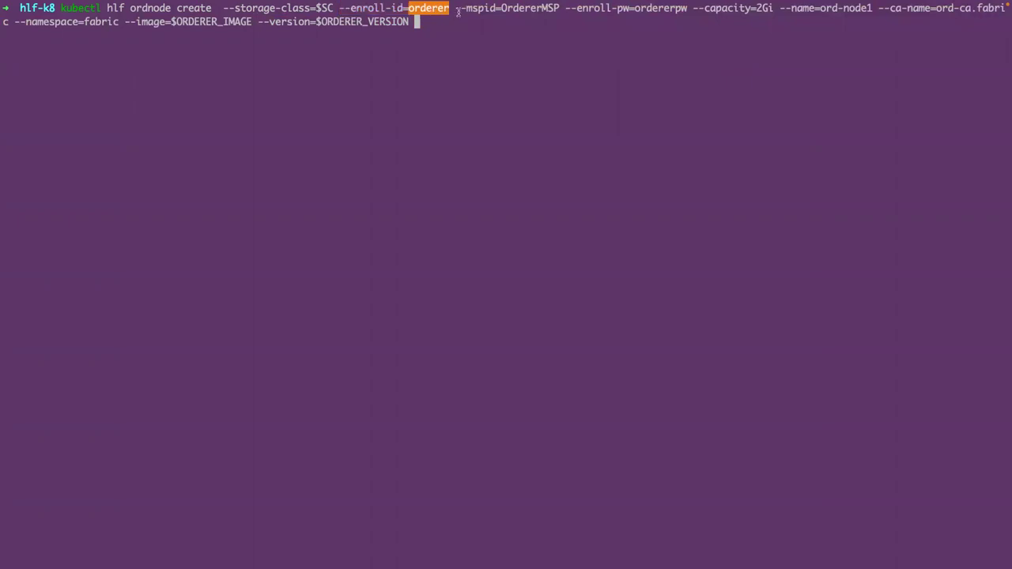
drag(457, 10, 769, 9)
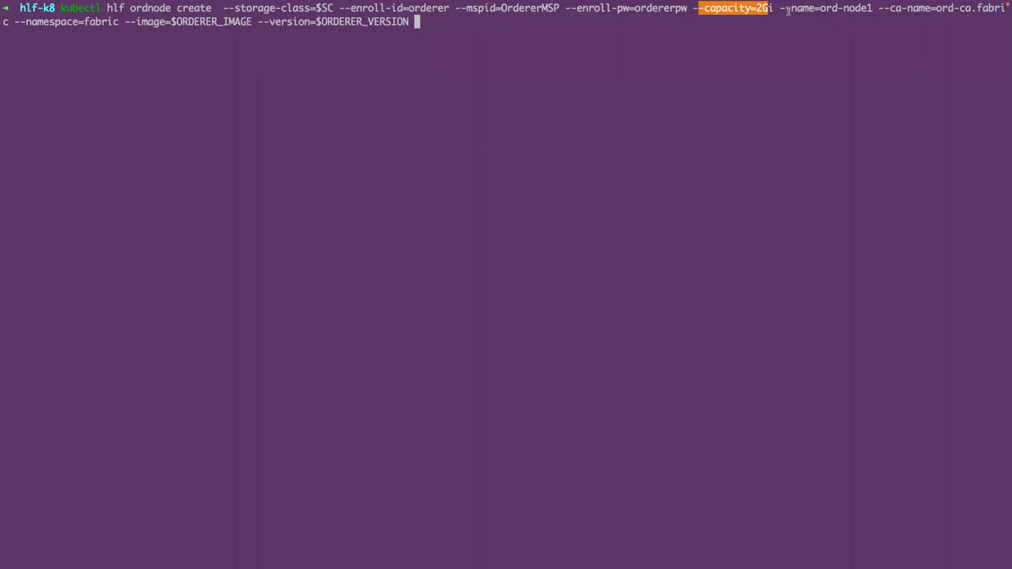
drag(780, 8, 971, 10)
click(908, 8)
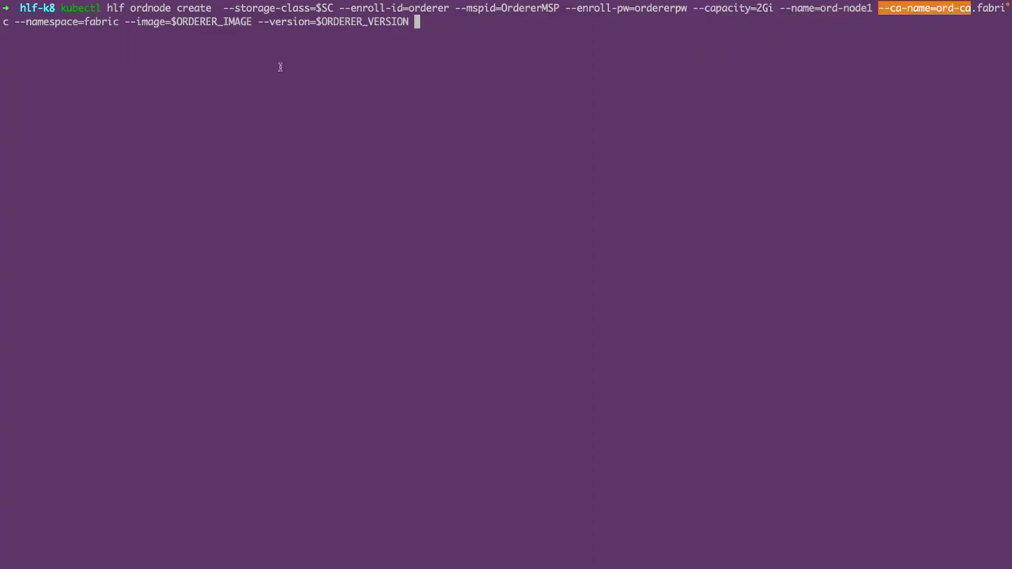
click(136, 19)
drag(120, 22, 395, 70)
click(395, 70)
key(Return)
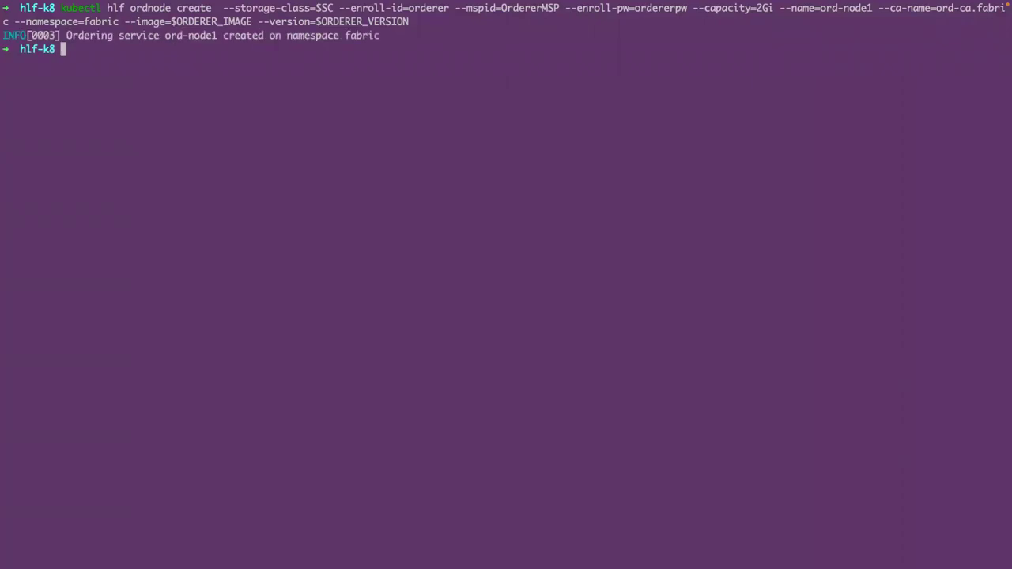
text(k get deploy -n fabric)
- List the fabric deployments and note ord-node1 is still 0/1 ready
key(Return)
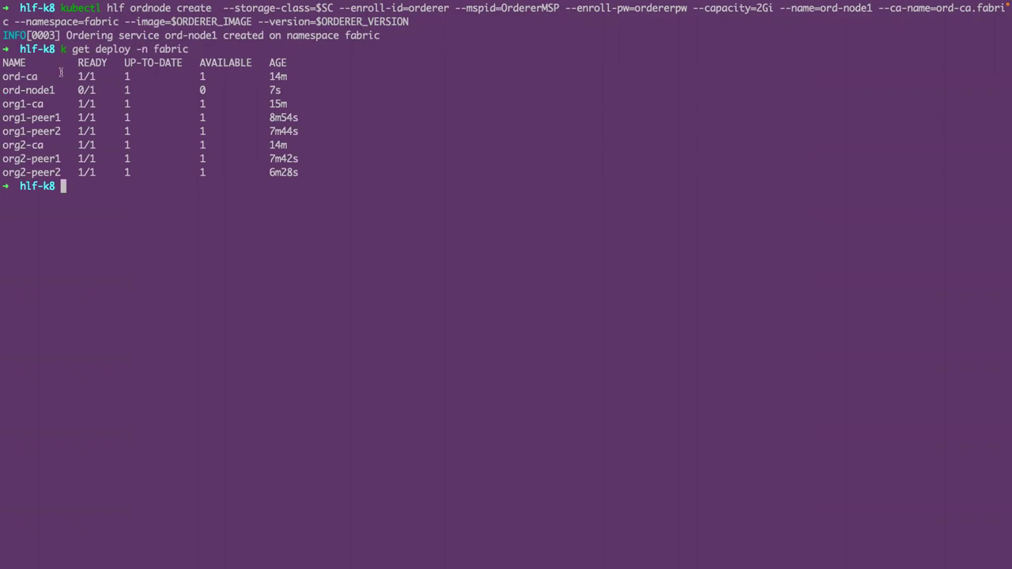
double_click(41, 91)
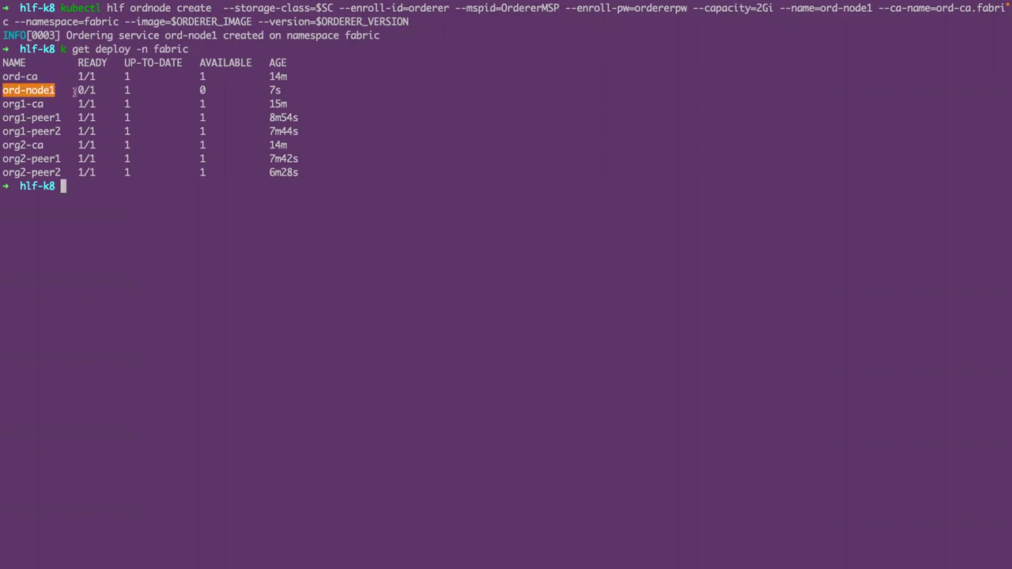
drag(77, 91, 89, 91)
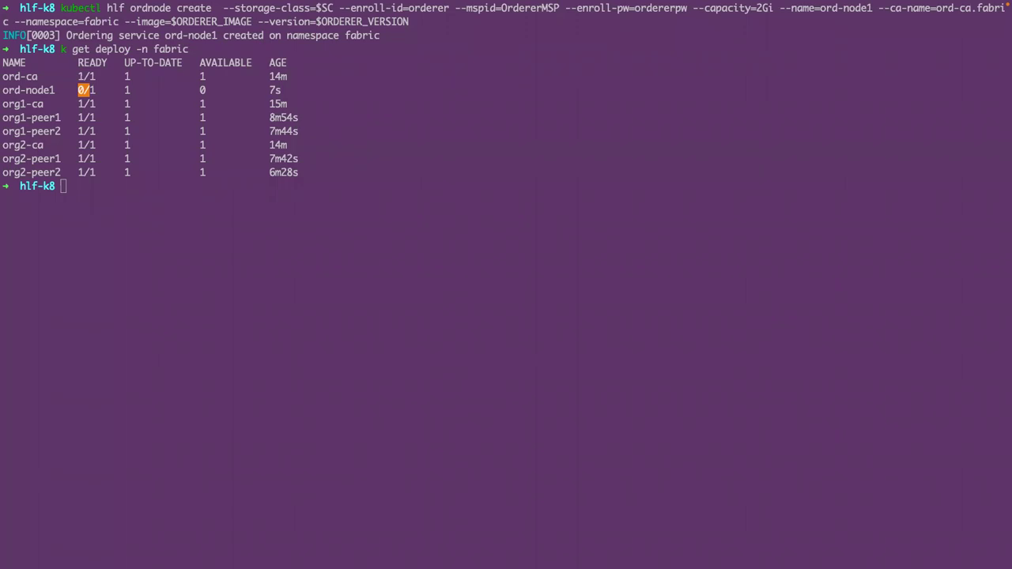
- Clear the screen and enter the admin-type register command for ord-ca under OrdererMSP
click(202, 282)
text(clear)
key(Return)
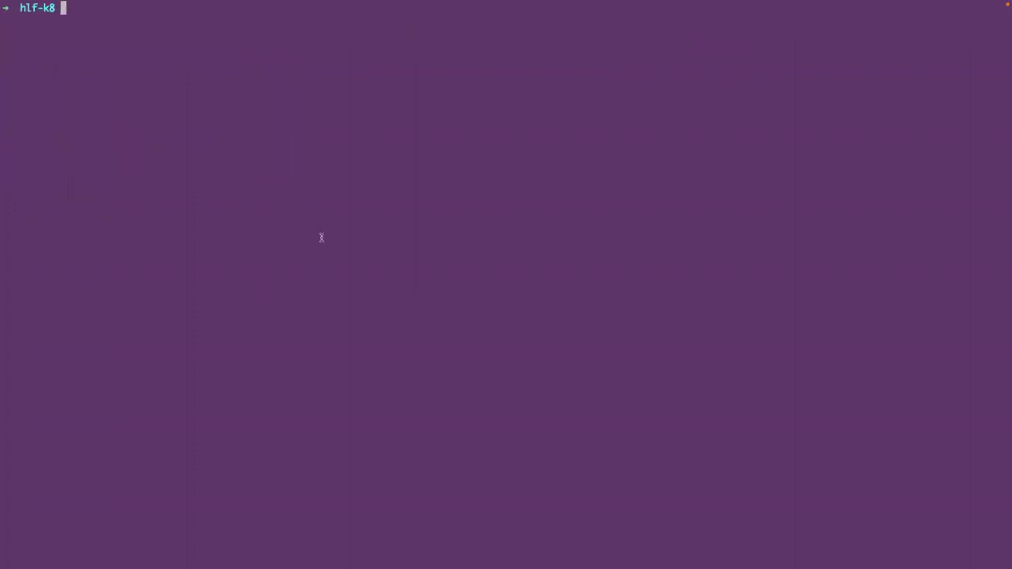
key(super+v)
key(Return)
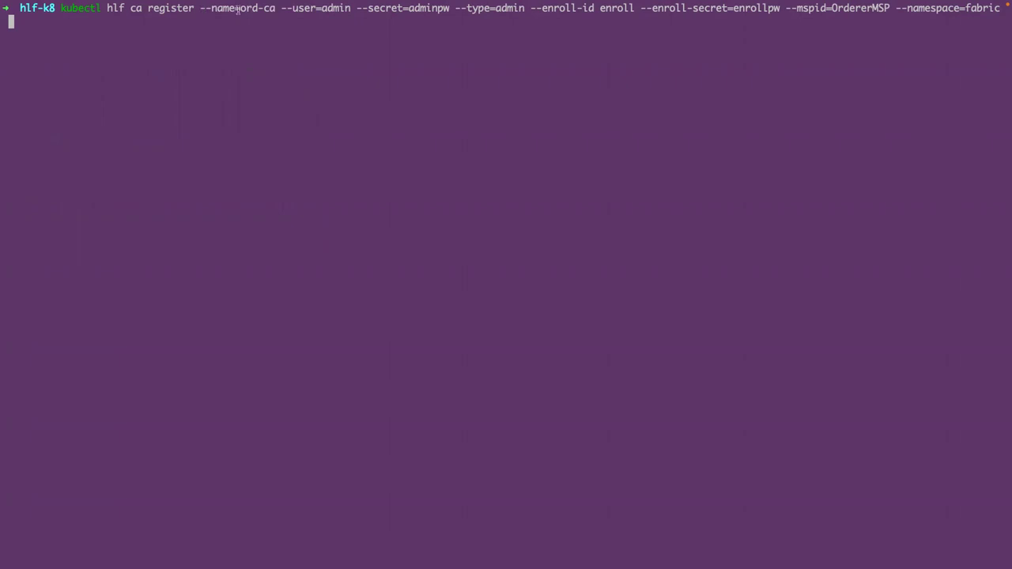
- Run the ord-ca admin registration for OrdererMSP, then paste the admin enroll command
drag(240, 8, 274, 11)
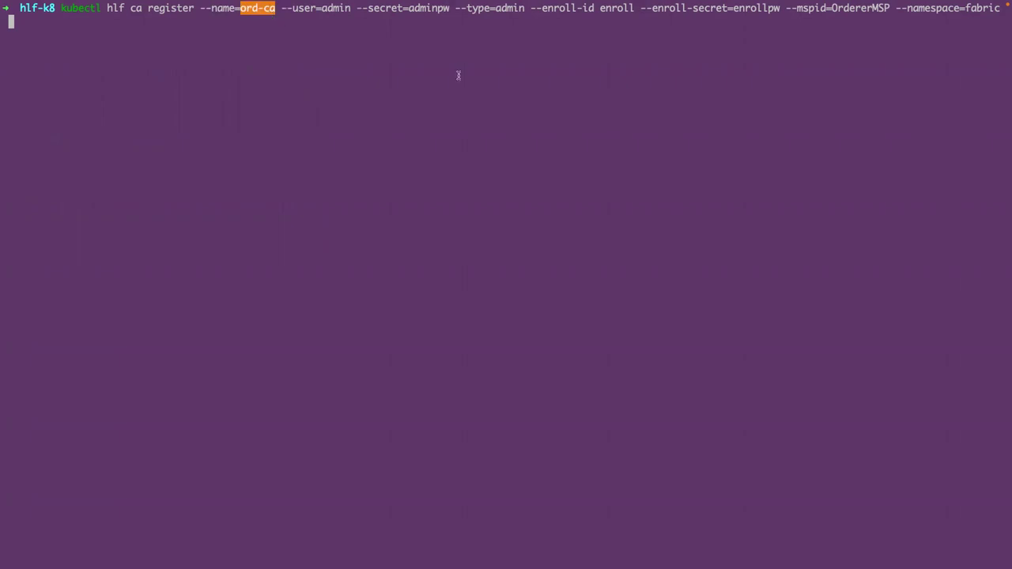
drag(869, 8, 831, 8)
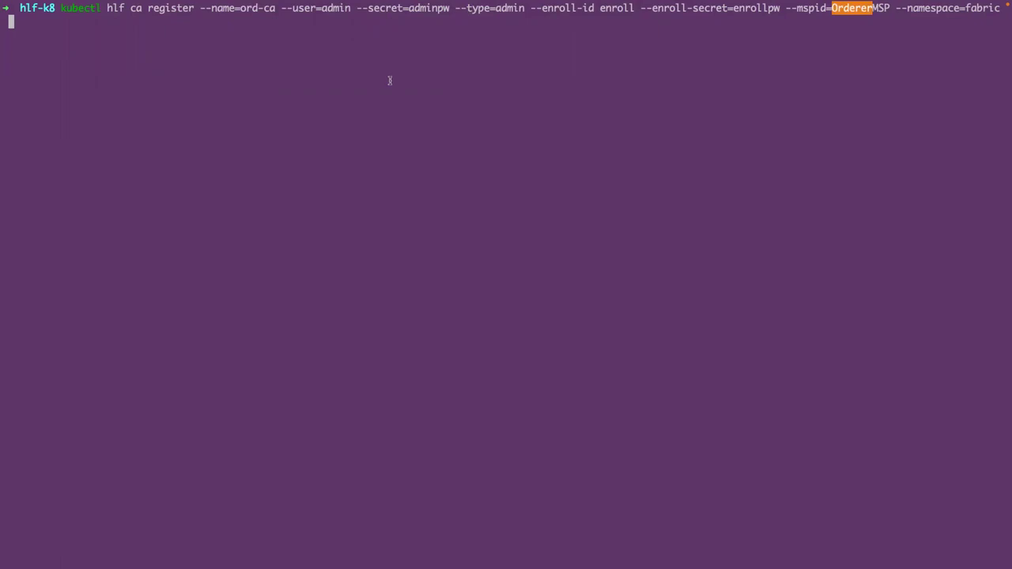
key(Return)
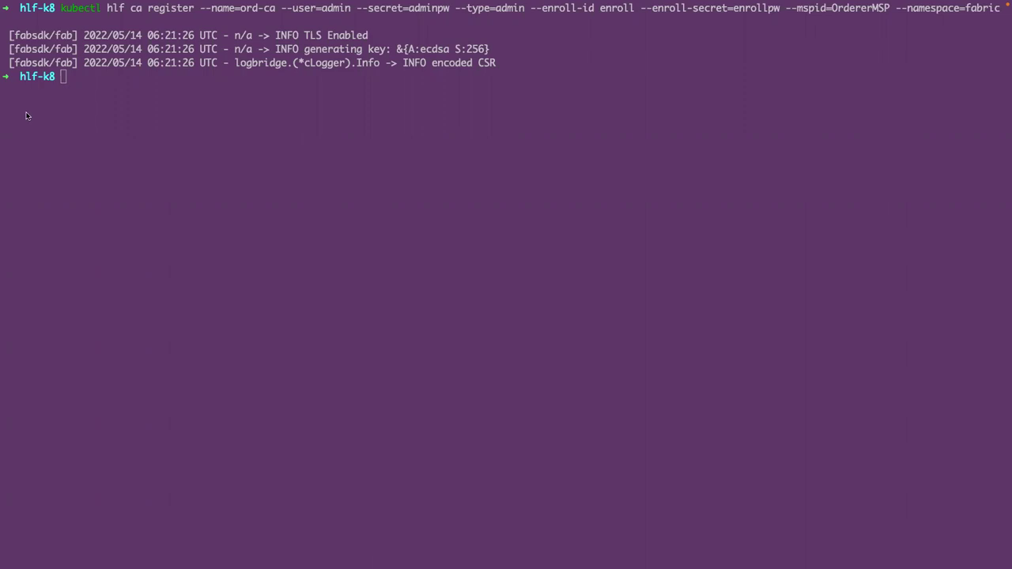
click(142, 100)
text(kubectl hlf ca enroll --name=ord-ca --user=admin --secret=adminpw --mspid=OrdererMSP --ca-name ca  --output admin-ordservice.yaml --namespace=fabric)
- Enroll the OrdererMSP admin from ord-ca with ca-name ca into admin-ordservice.yaml
key(Return)
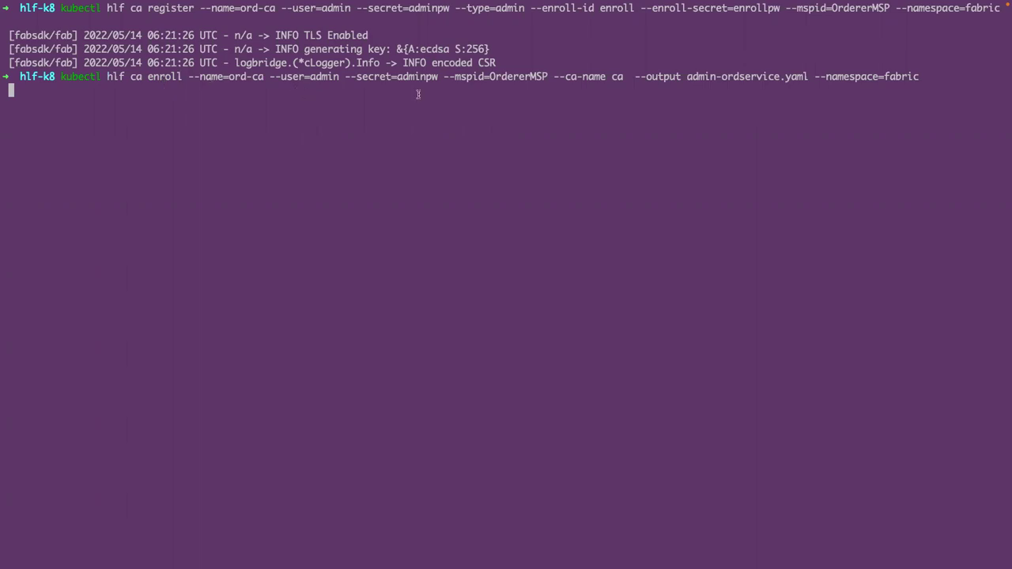
drag(554, 77, 616, 76)
double_click(617, 77)
drag(635, 76, 785, 78)
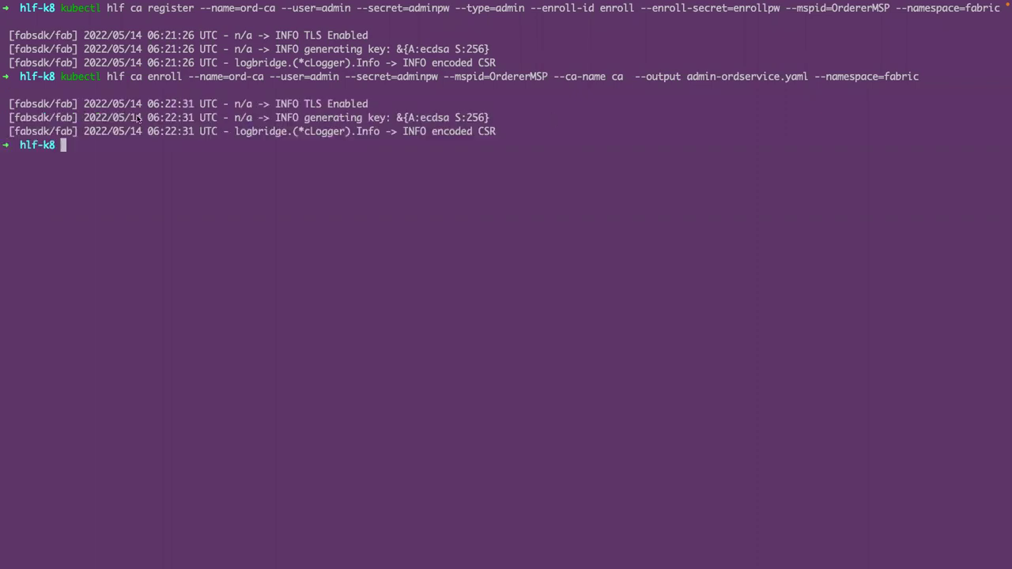
- List the folder to confirm admin-ordservice.yaml now exists
text(ls)
key(Return)
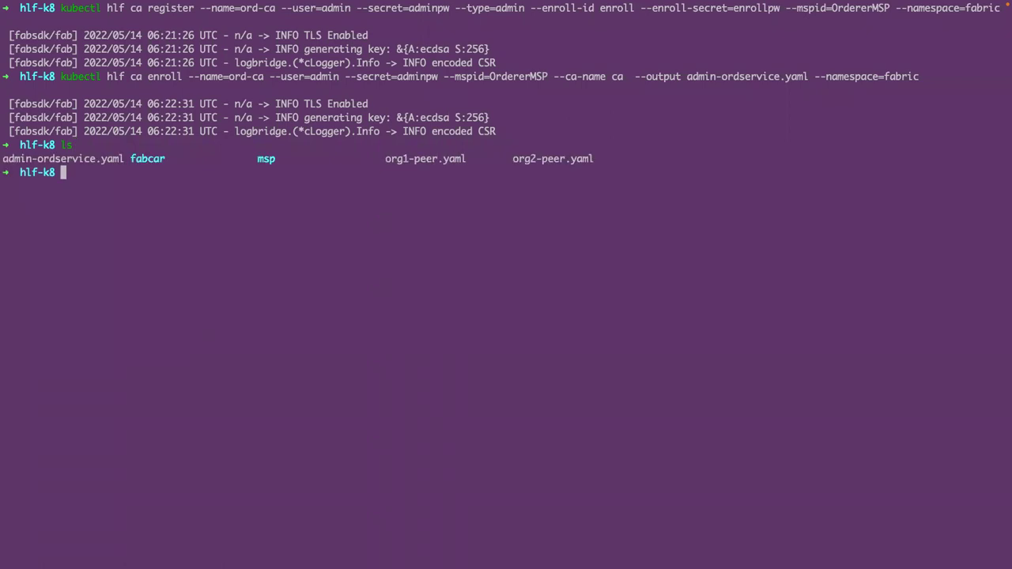
drag(123, 160, 8, 159)
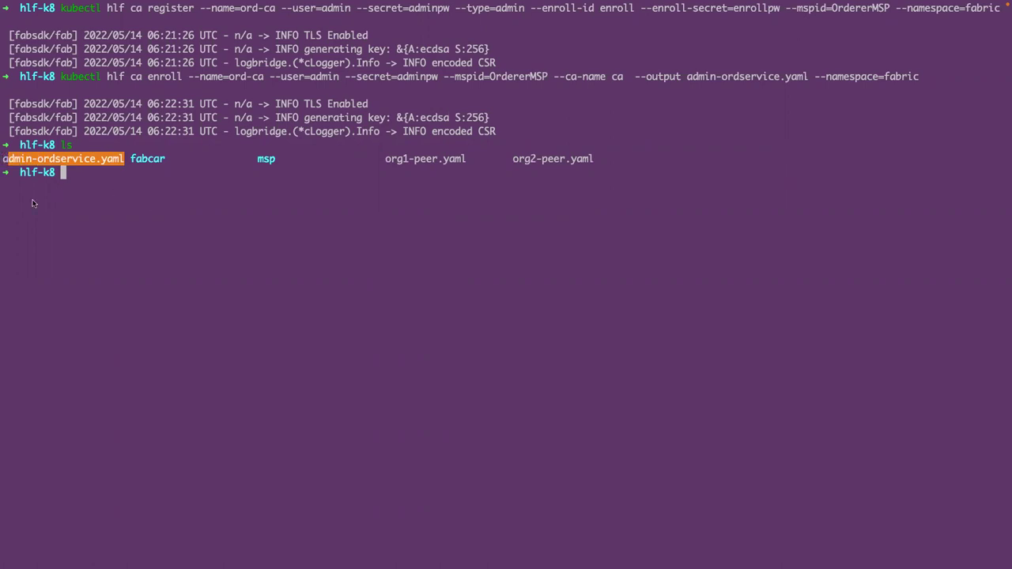
key(super+Tab)
- Enroll the orderer admin against the tlsca CA, writing admin-tls-ordservice.yaml
click(106, 183)
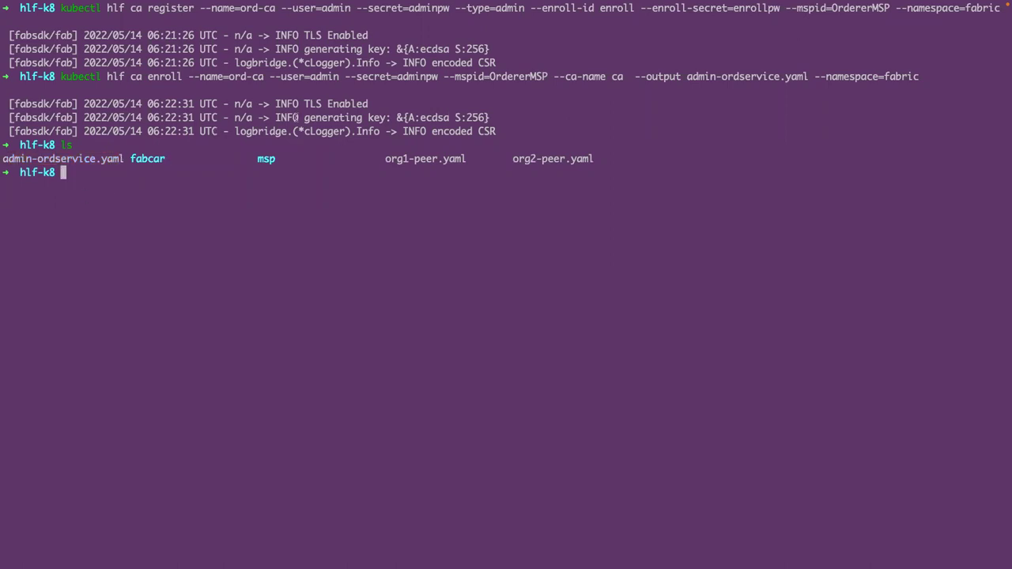
text(kubectl hlf ca enroll --name=ord-ca --user=admin --secret=adminpw --mspid=OrdererMSP --ca-name tlsca  --output admin-tls-ordservice.yaml --namespace=fabric)
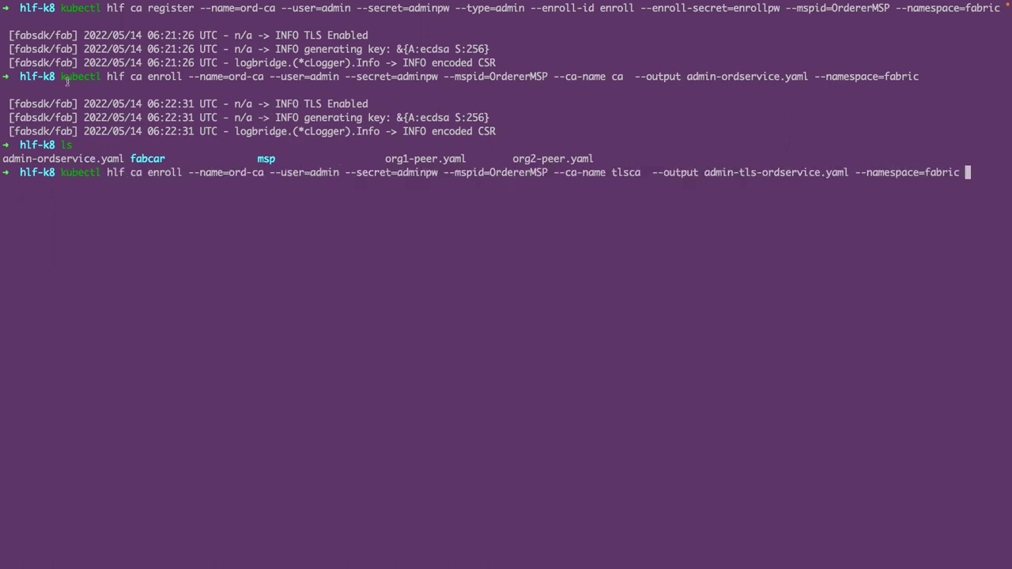
drag(61, 77, 198, 77)
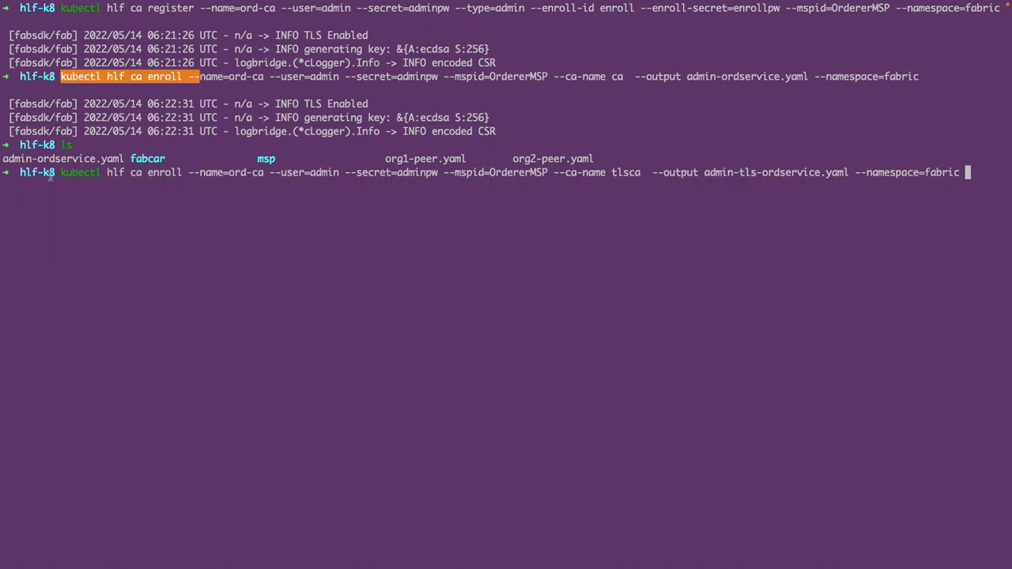
drag(61, 171, 121, 176)
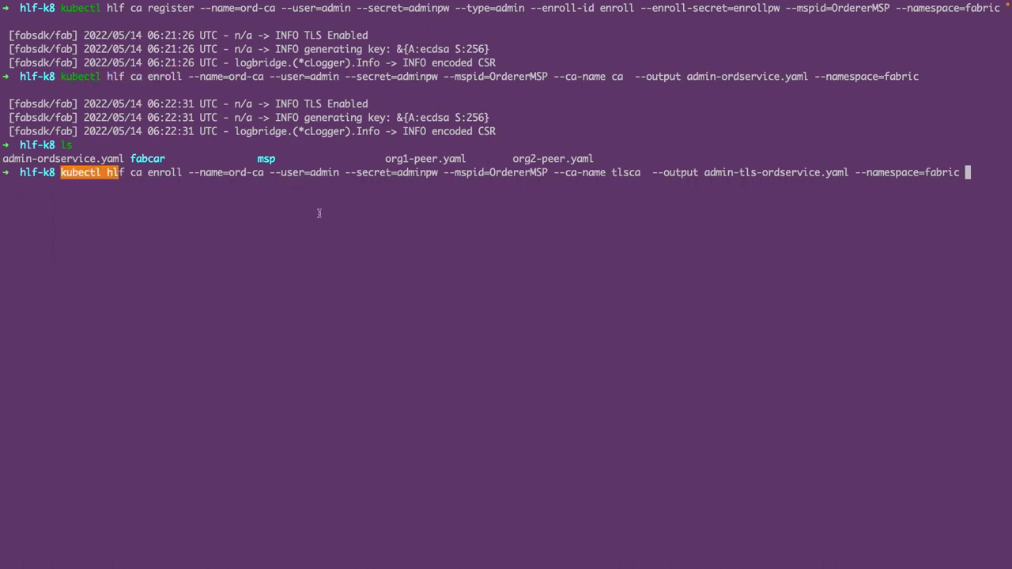
click(418, 203)
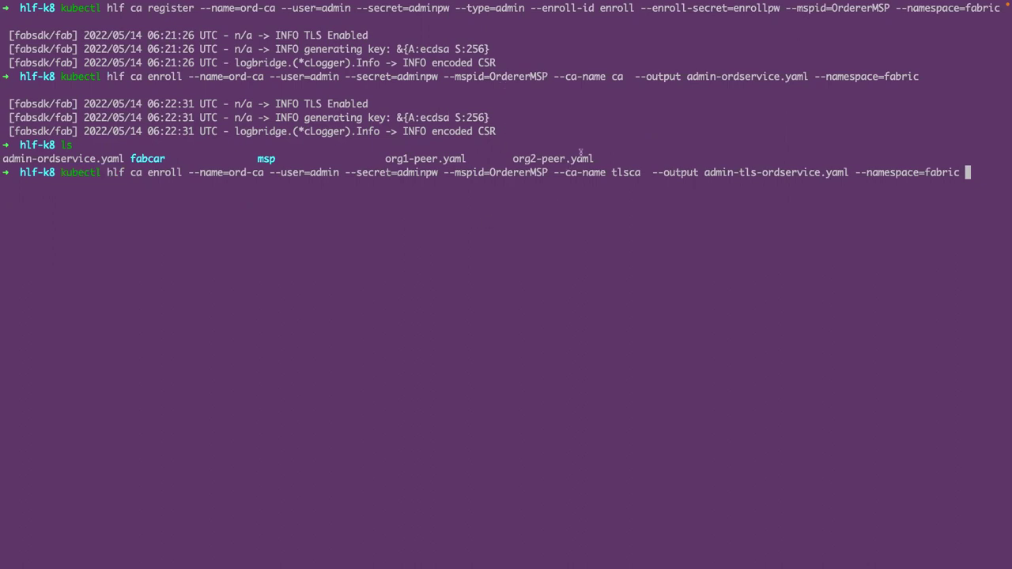
drag(555, 76, 628, 77)
drag(555, 171, 642, 170)
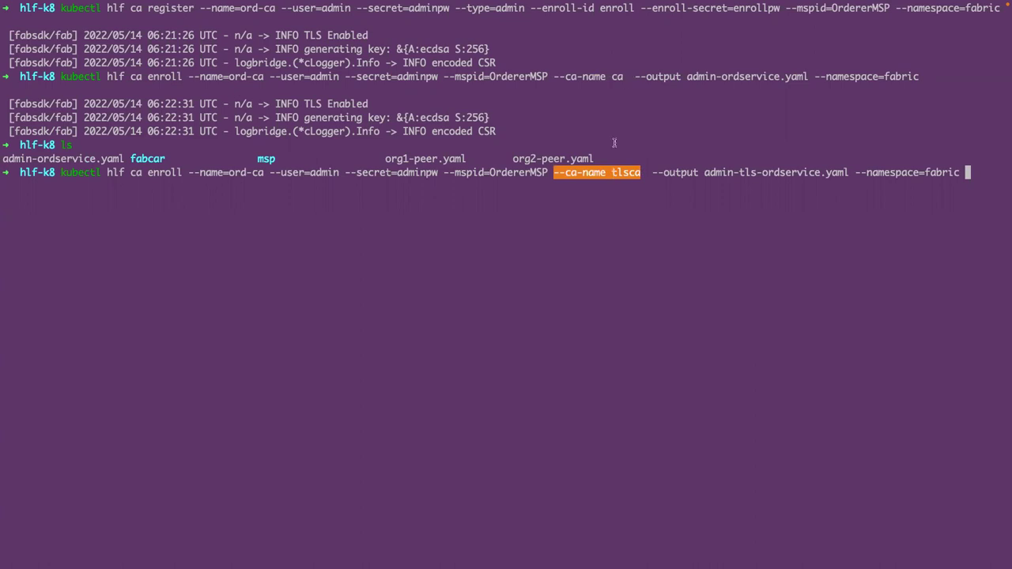
drag(612, 76, 625, 77)
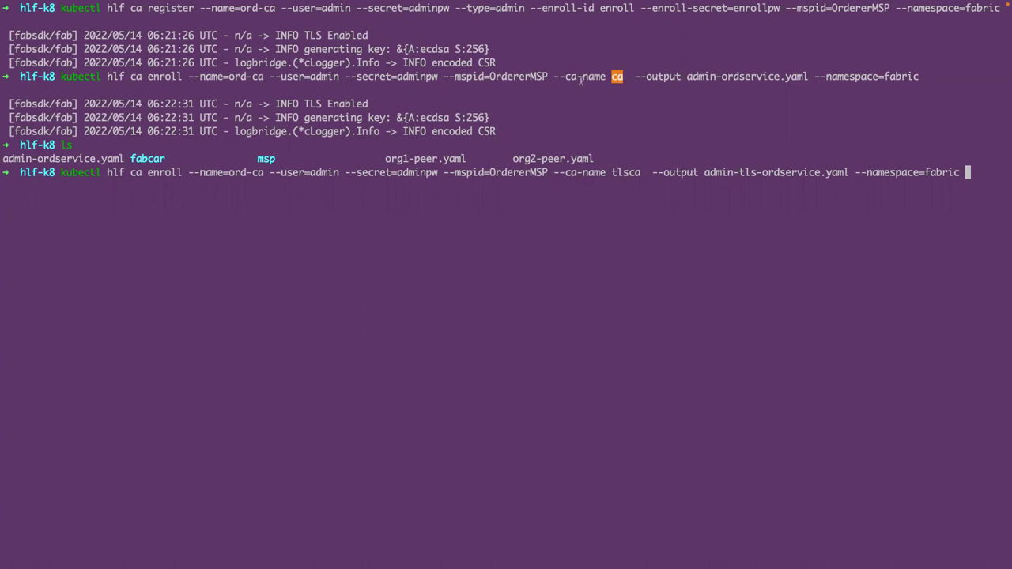
click(621, 298)
drag(703, 173, 773, 173)
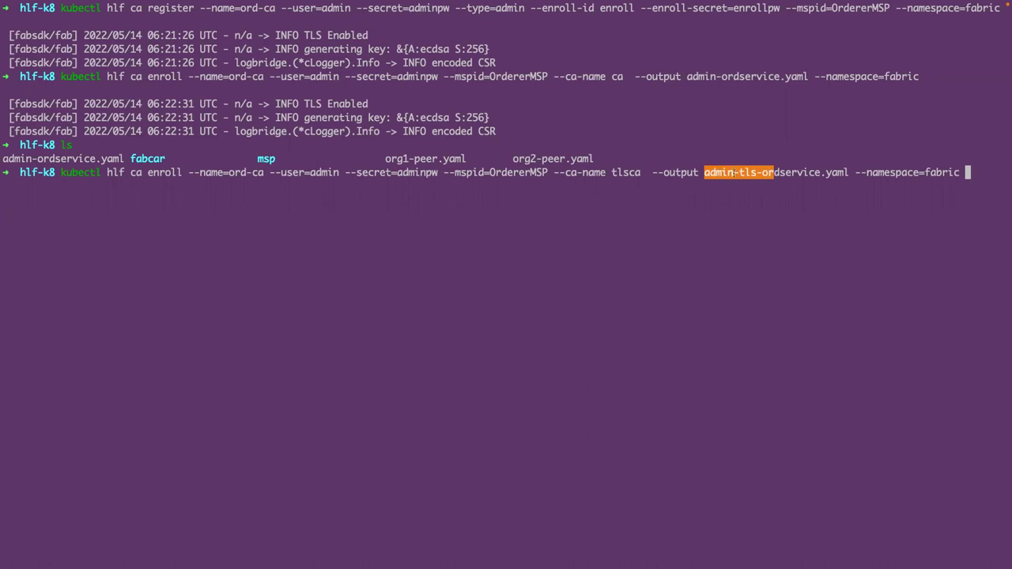
click(736, 173)
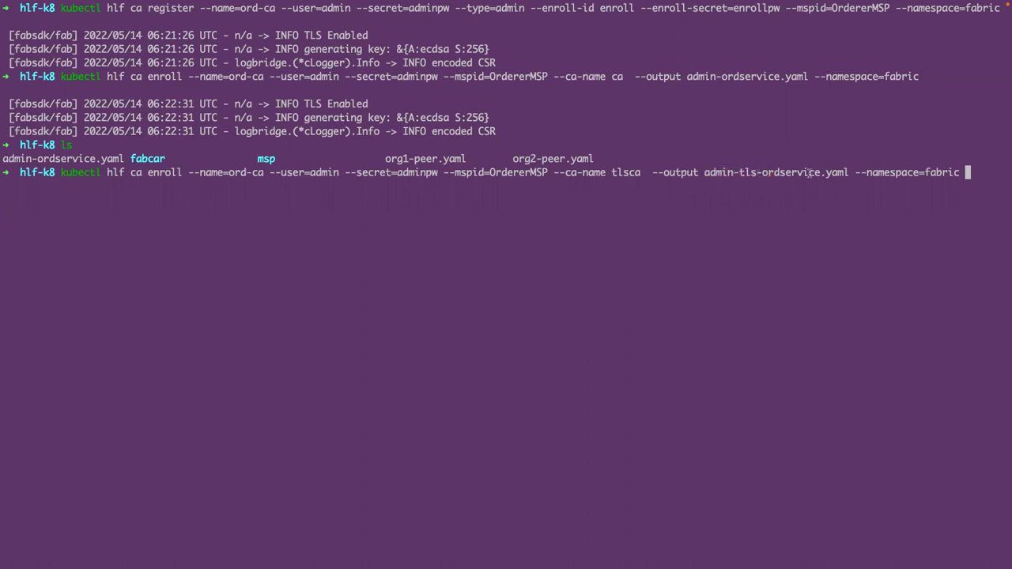
key(Return)
- List the folder to confirm admin-tls-ordservice.yaml was created
text(ls)
key(Return)
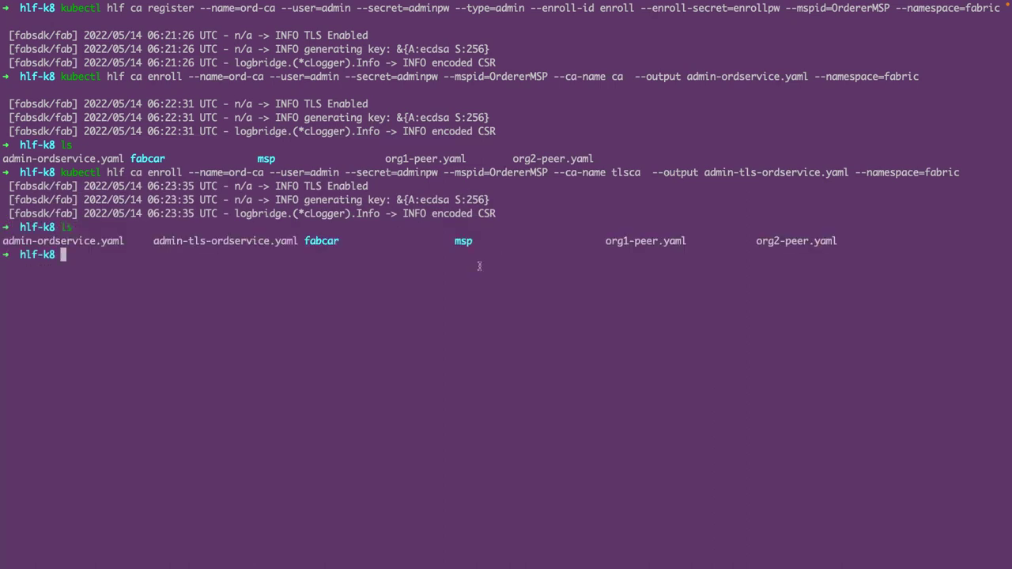
drag(150, 241, 282, 245)
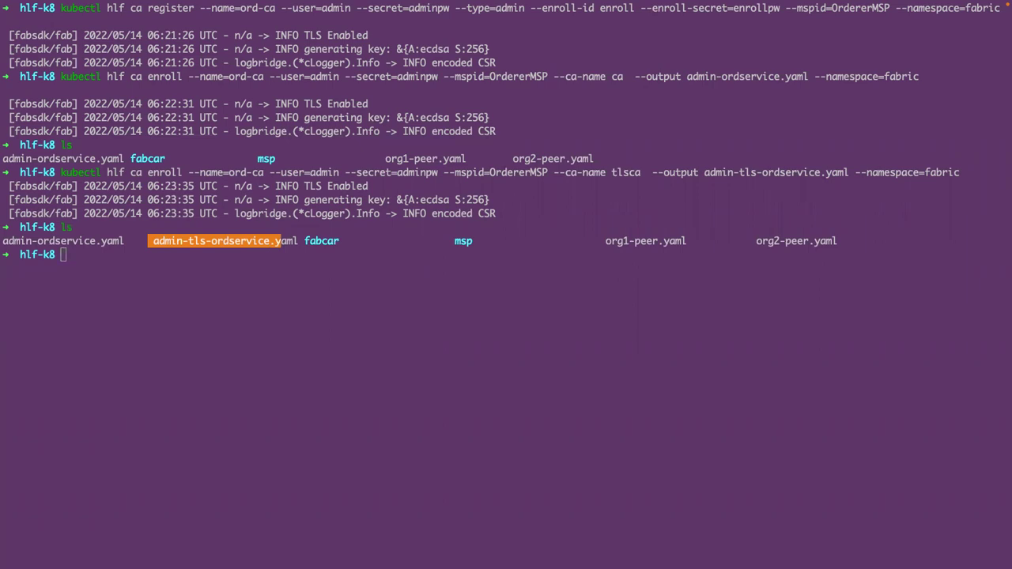
click(98, 270)
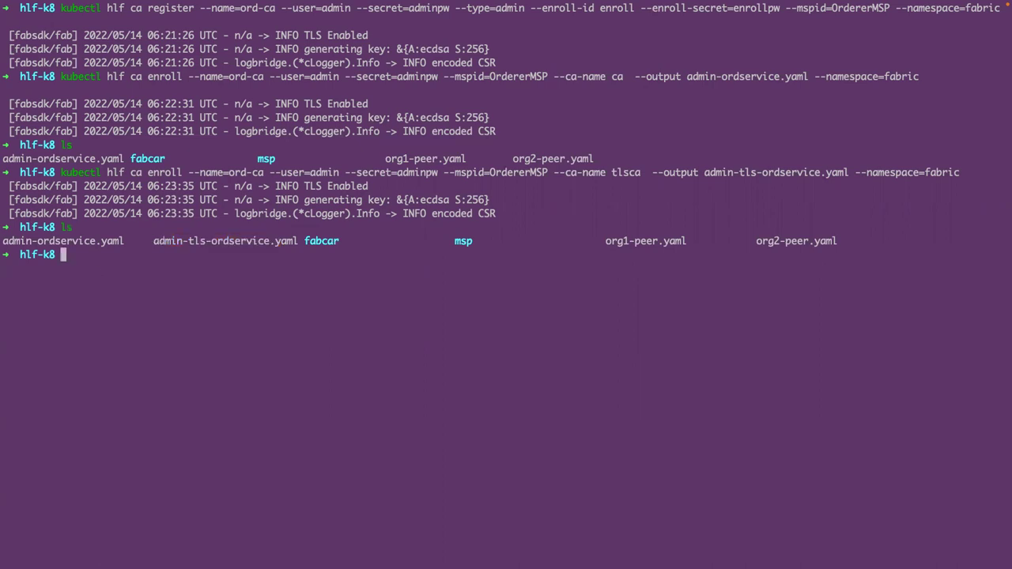
- Generate networkConfig.yaml with hlf inspect for Org1MSP, OrdererMSP and Org2MSP
text(clear)
key(Return)
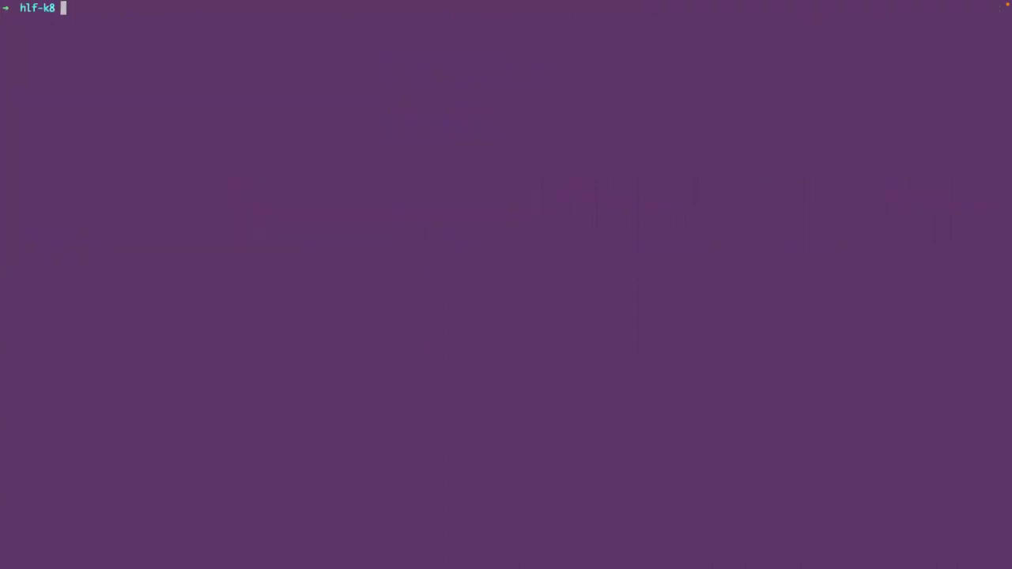
text(kubectl hlf inspect --output networkConfig.yaml -o Org1MSP -o OrdererMSP -o Org2MSP)
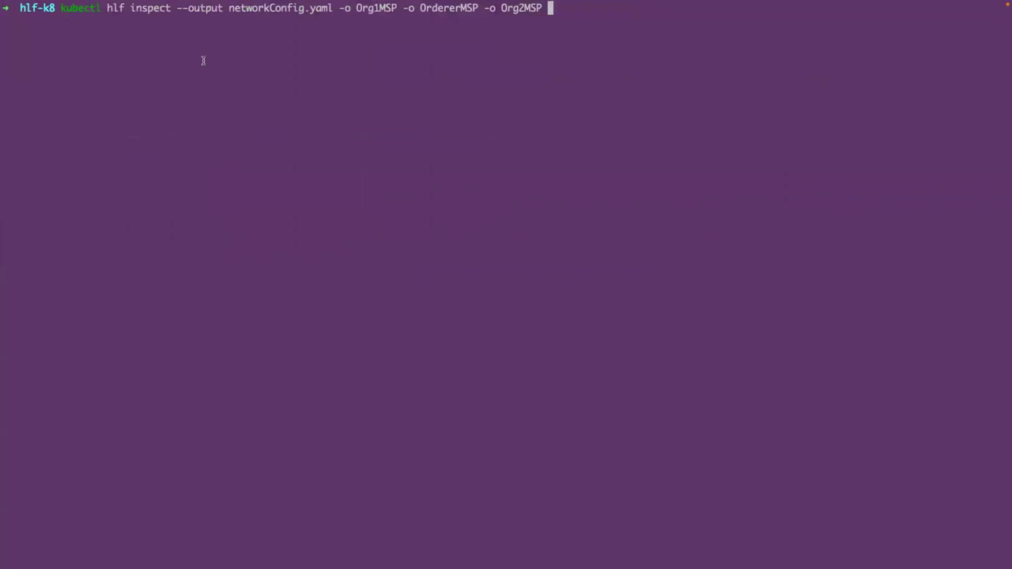
drag(341, 9, 542, 8)
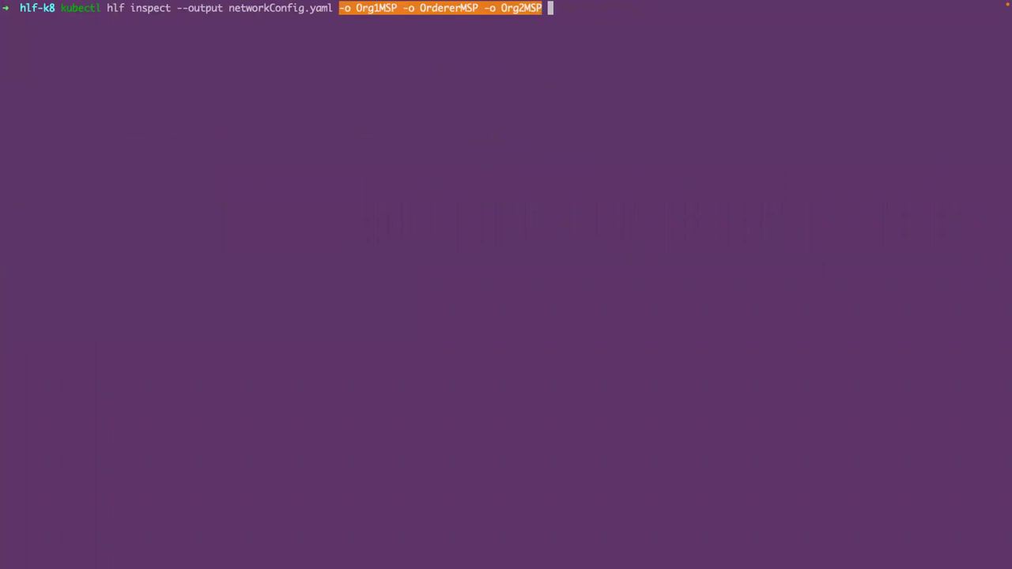
key(Return)
key(super+k)
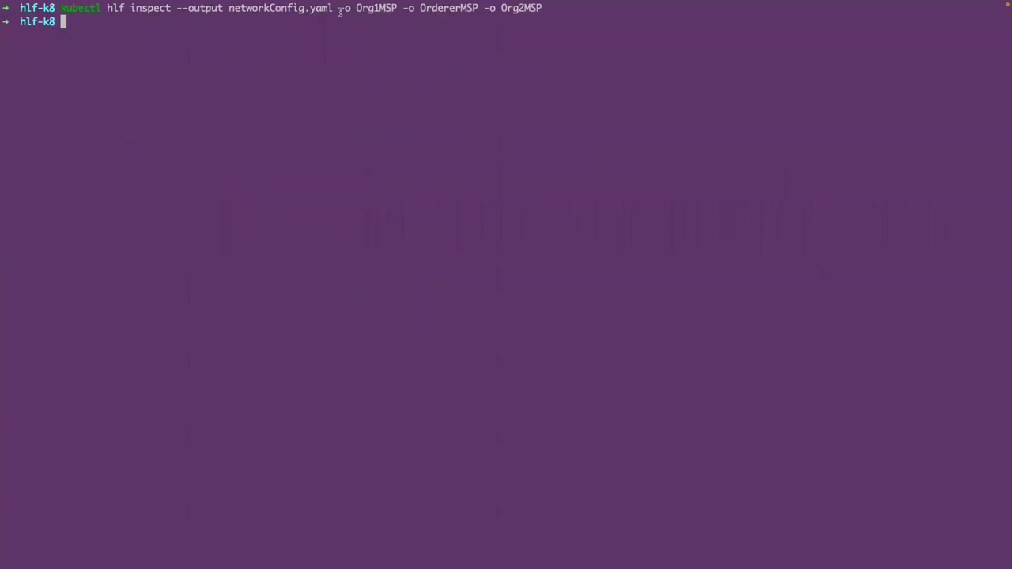
- Print networkConfig.yaml with cat, review it, then clear the terminal
text(cat ne)
key(Tab)
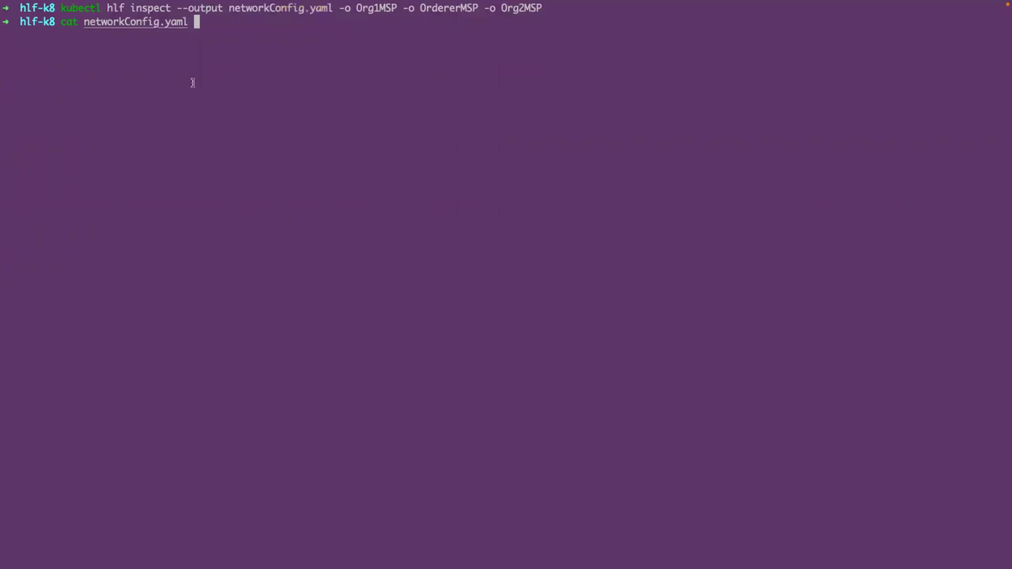
key(Return)
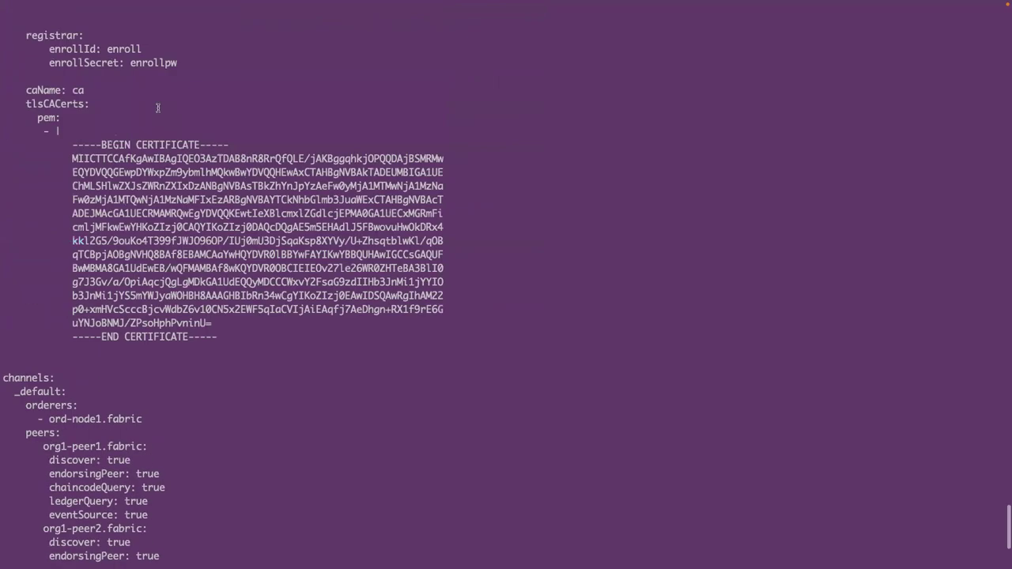
scroll(158, 108, up, 10)
scroll(158, 108, up, 10)
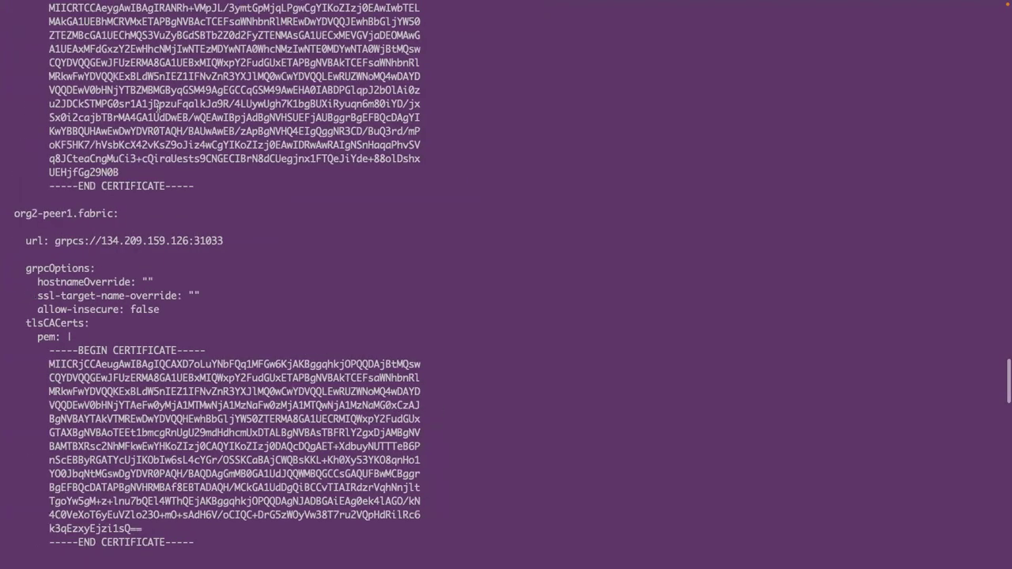
scroll(159, 108, up, 10)
scroll(158, 107, up, 15)
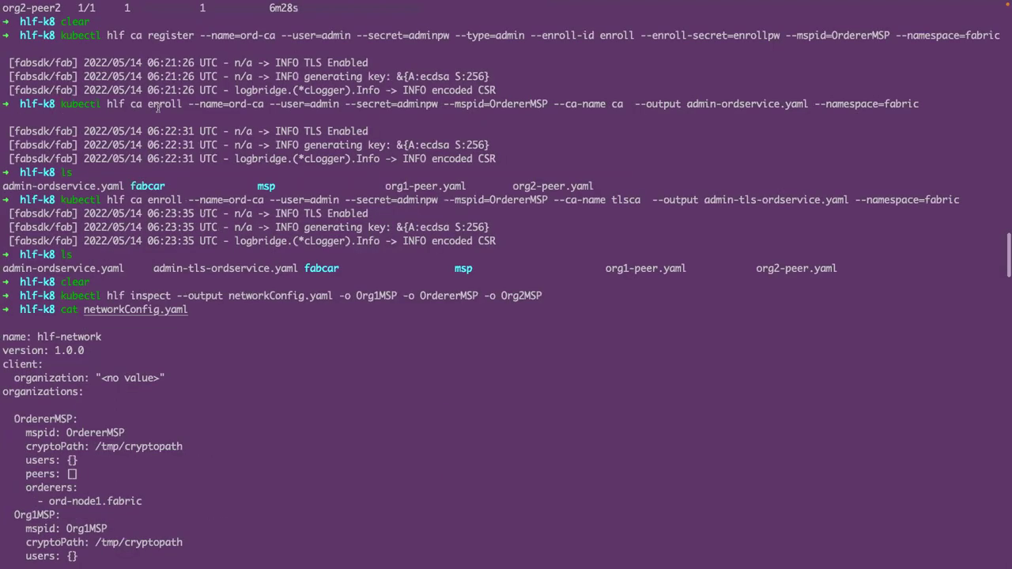
scroll(158, 108, down, 5)
scroll(153, 185, down, 13)
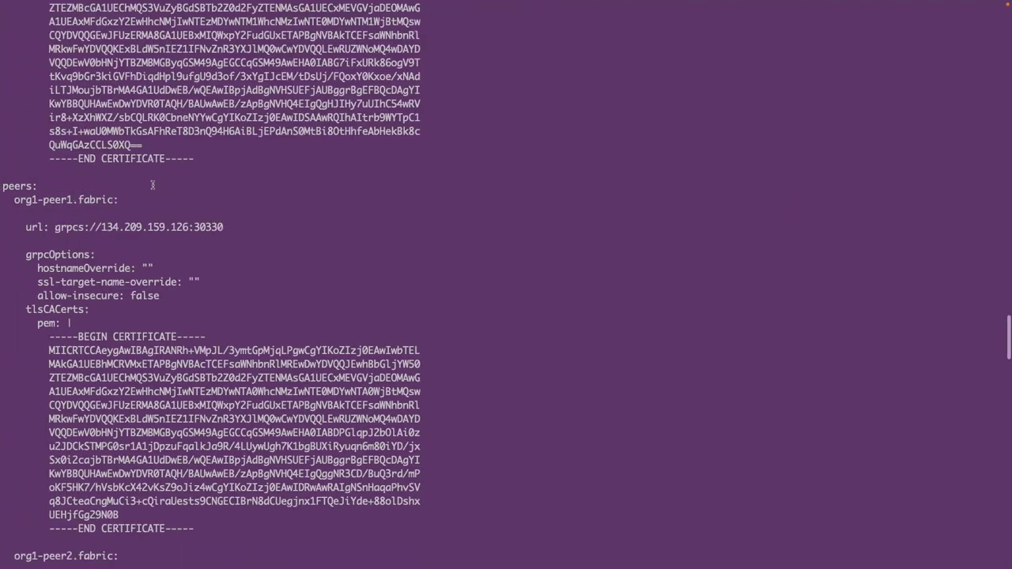
scroll(153, 185, down, 15)
text(clear)
key(Return)
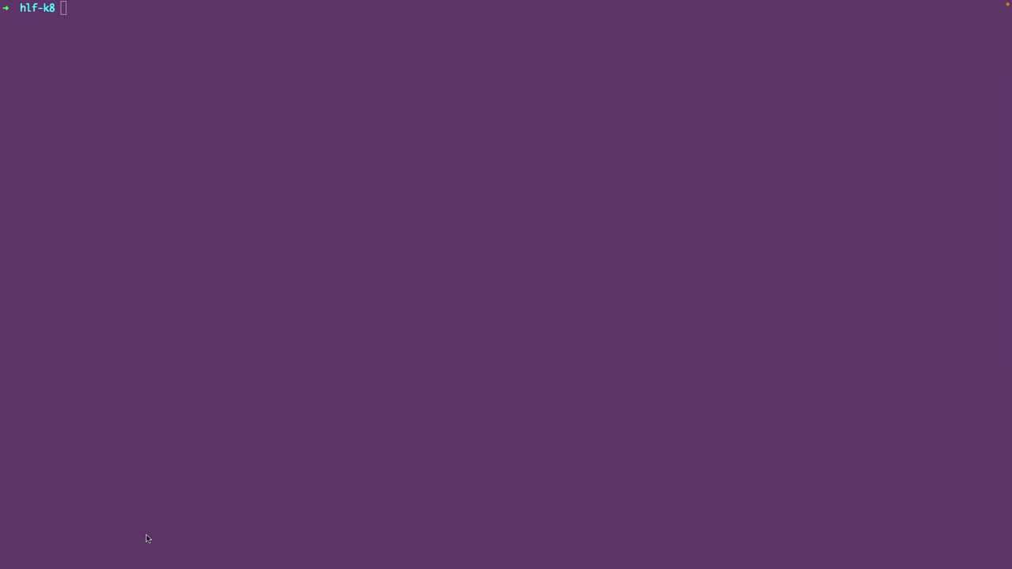
- Open the hlf-k8 folder in Visual Studio Code with the code command
click(341, 254)
text(code)
key(Return)
mouse_move(289, 1)
click(28, 20)
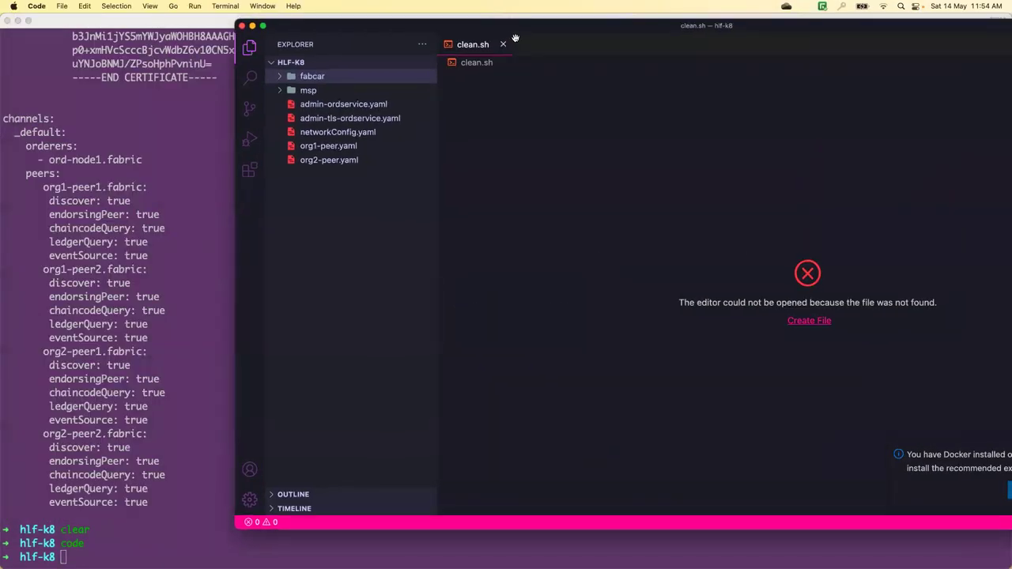
- Open networkConfig.yaml and inspect the empty users: {} entry under Org1MSP
click(505, 45)
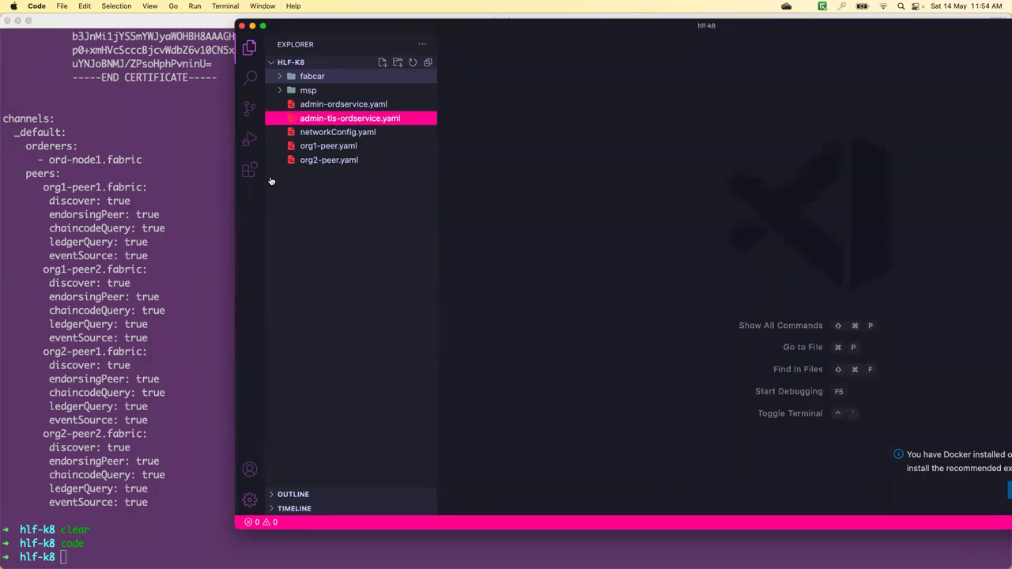
click(349, 133)
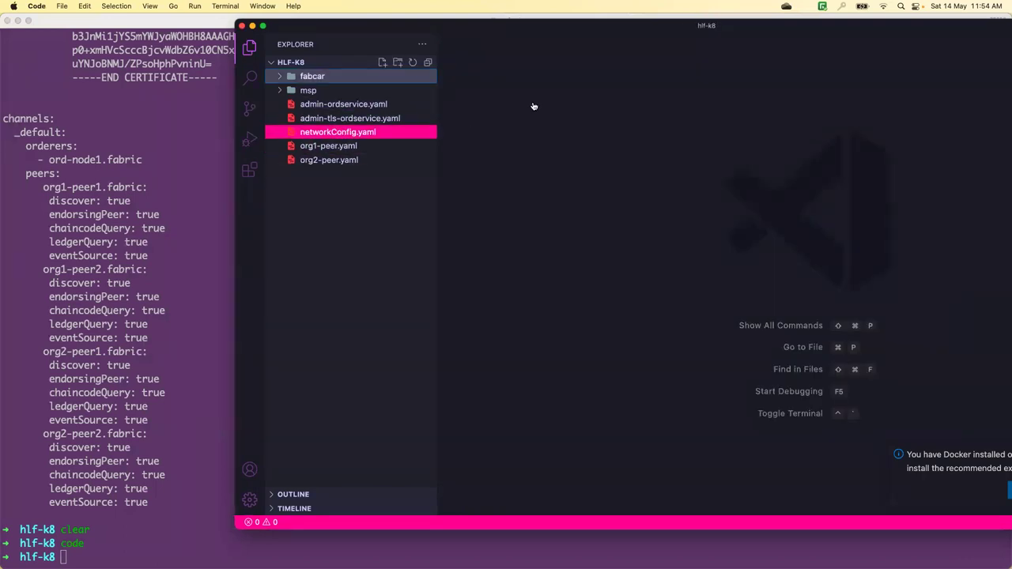
key(super+b)
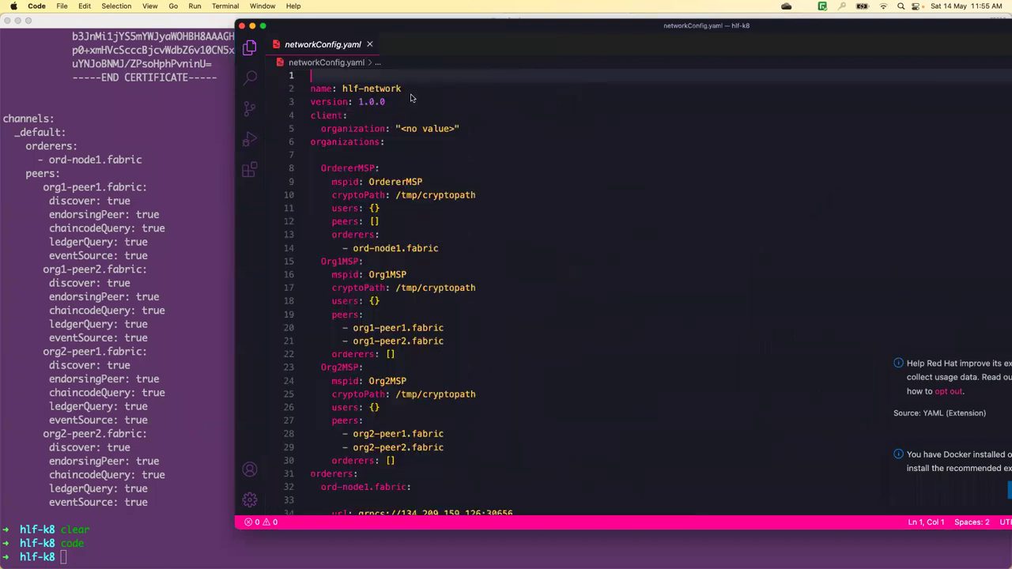
scroll(410, 98, down, 10)
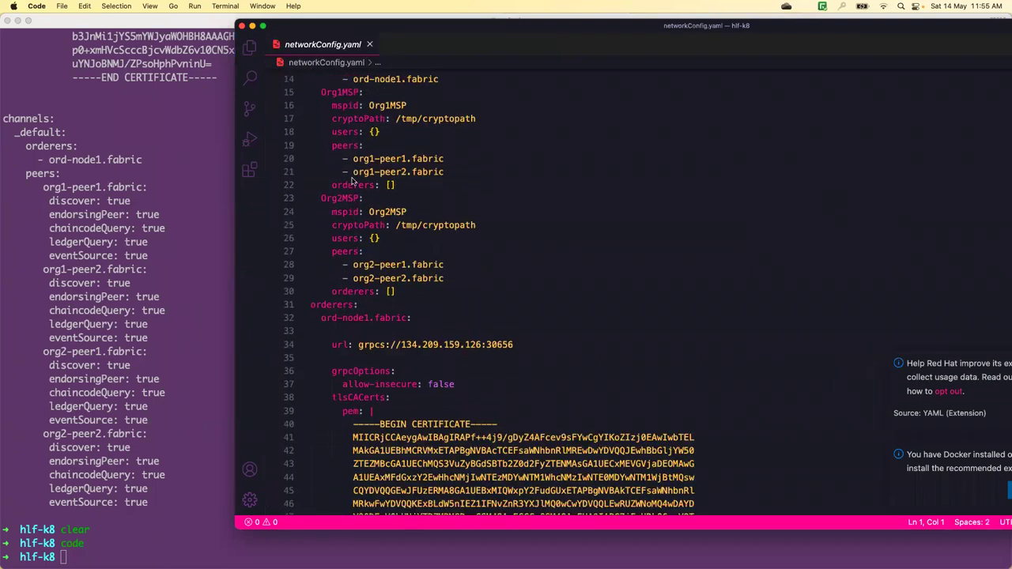
scroll(320, 198, up, 6)
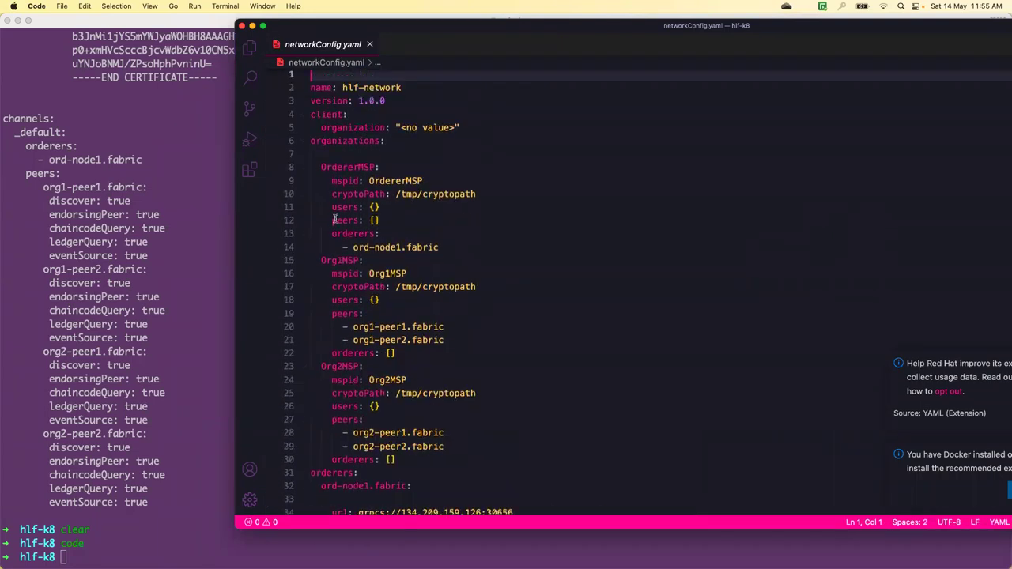
drag(332, 242, 380, 242)
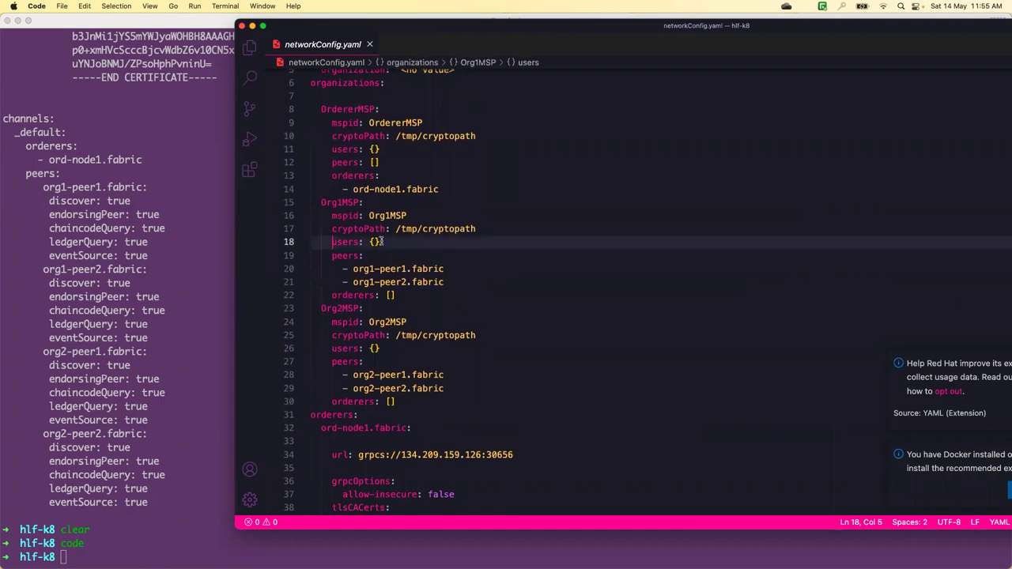
scroll(365, 256, down, 1)
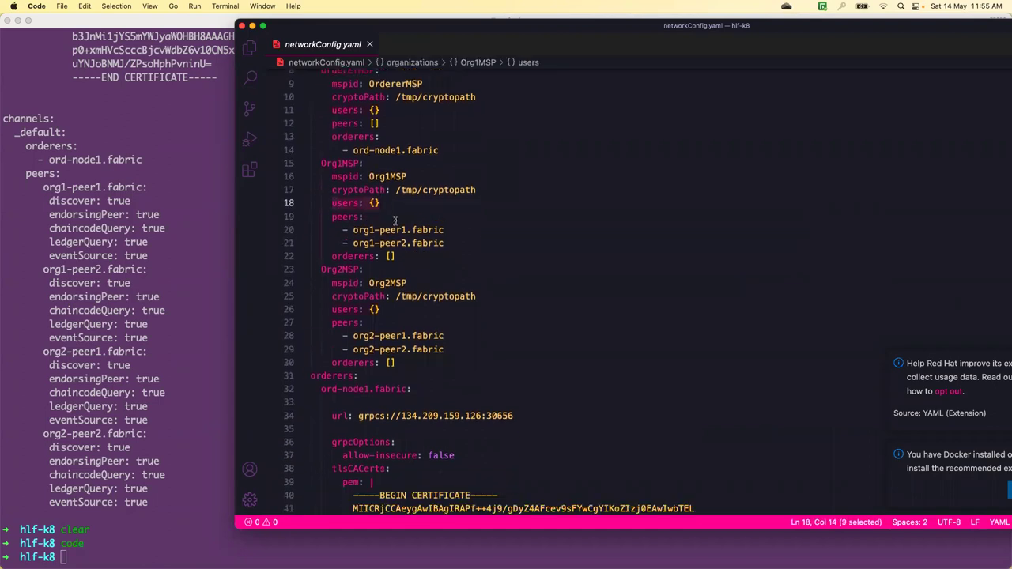
click(367, 204)
shift+click(332, 203)
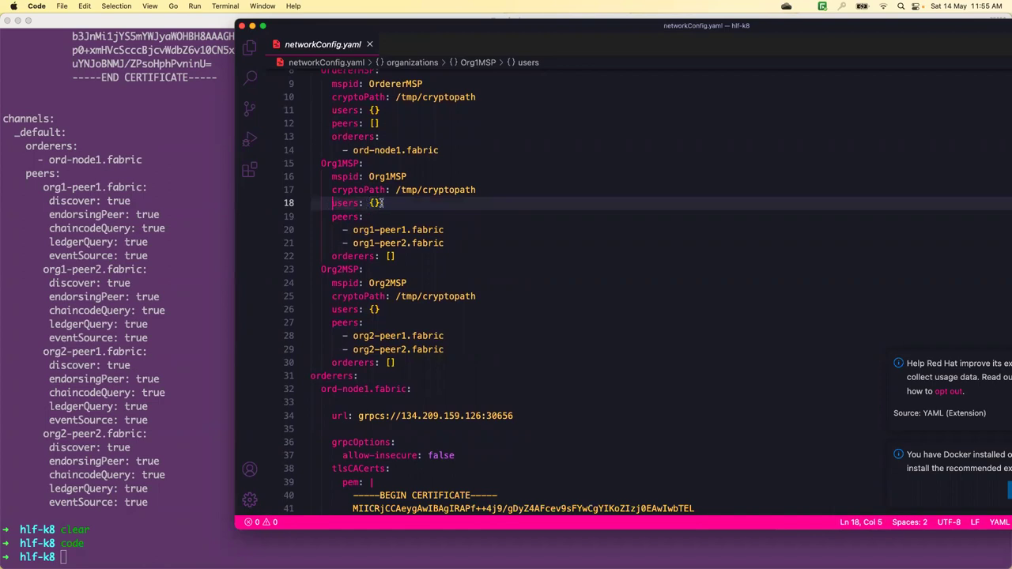
- Glance at org1-peer.yaml and org2-peer.yaml, confirm Org2MSP users is empty, and return to iTerm2
click(249, 46)
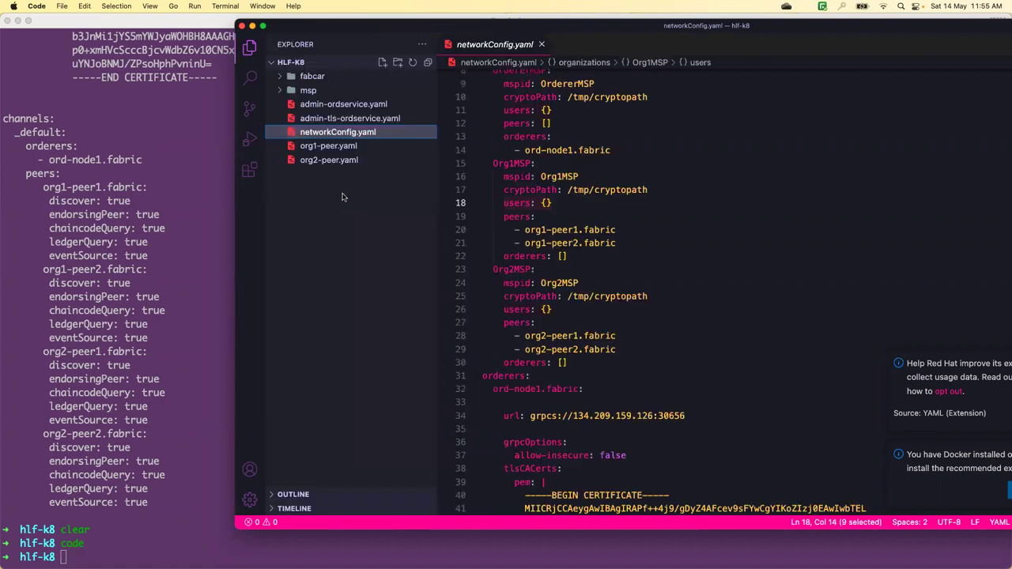
click(314, 150)
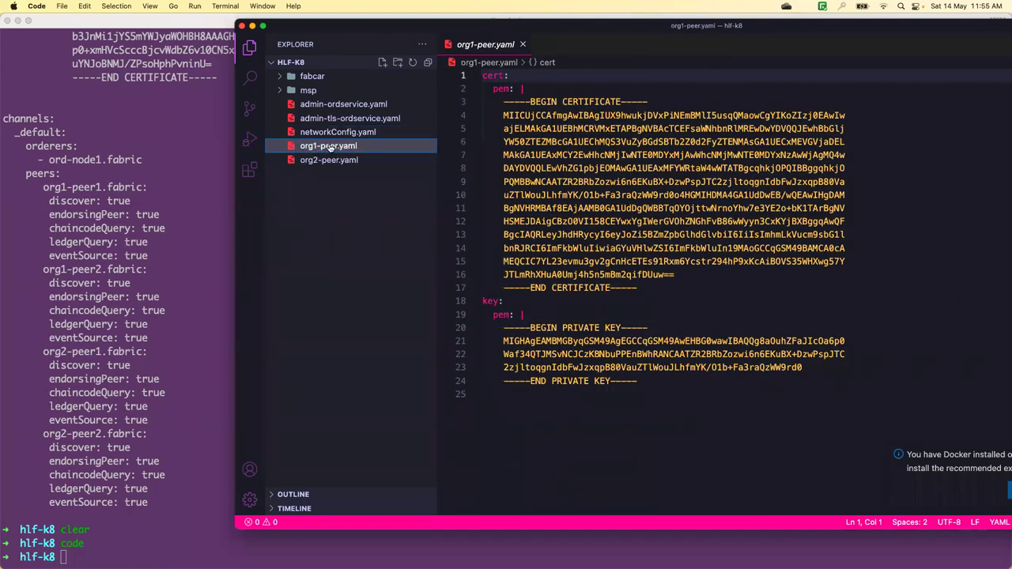
click(323, 161)
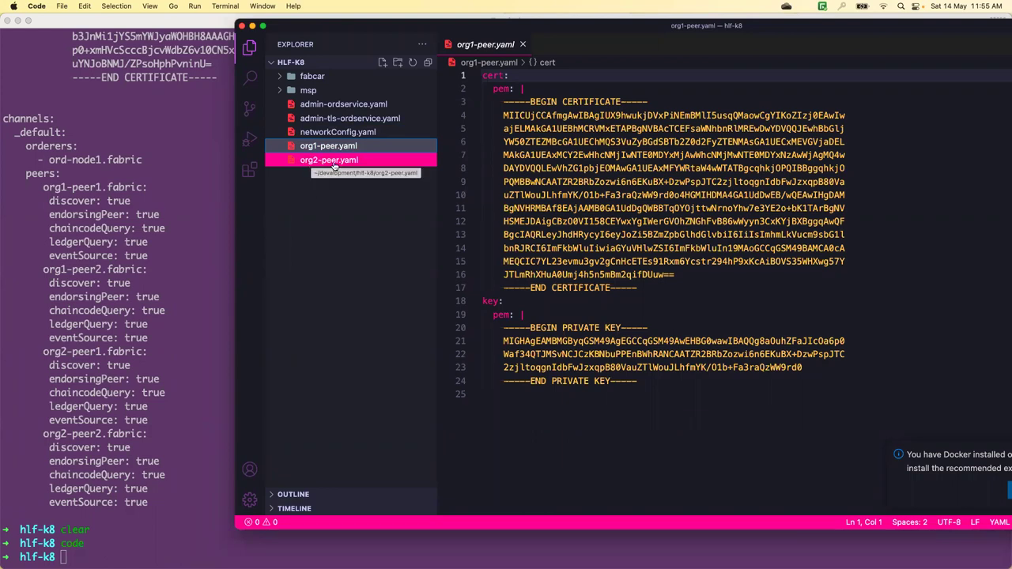
click(340, 133)
scroll(527, 210, down, 5)
scroll(525, 210, down, 3)
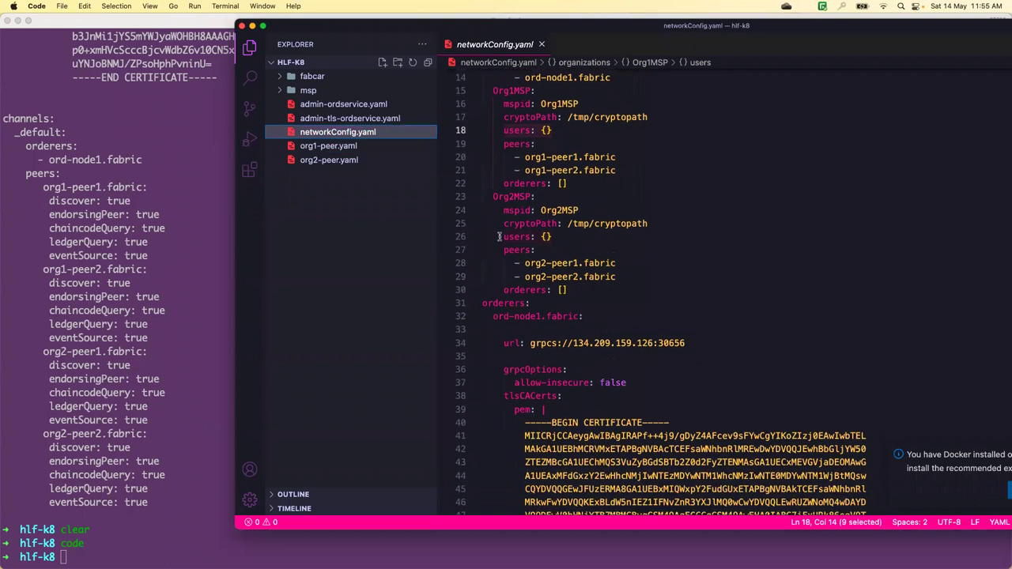
drag(499, 237, 551, 236)
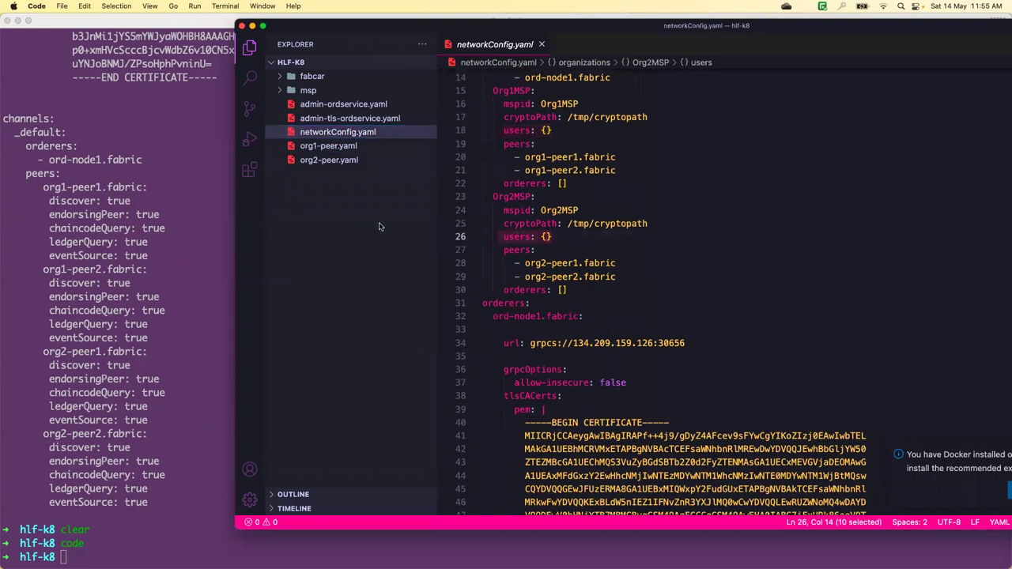
click(192, 219)
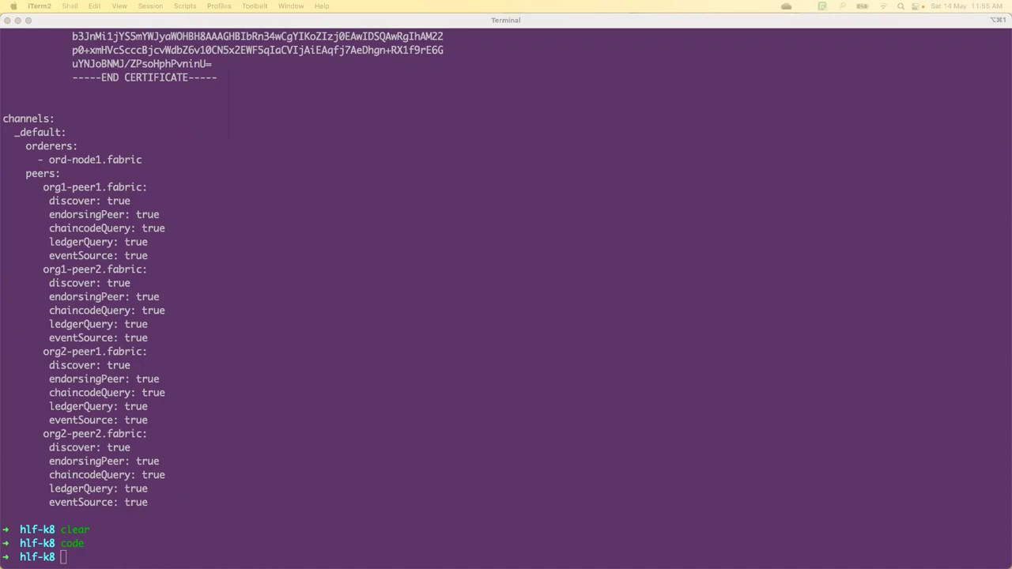
- Add the org1-peer.yaml admin to networkConfig.yaml under Org1MSP with hlf utils adduser
key(ctrl+l)
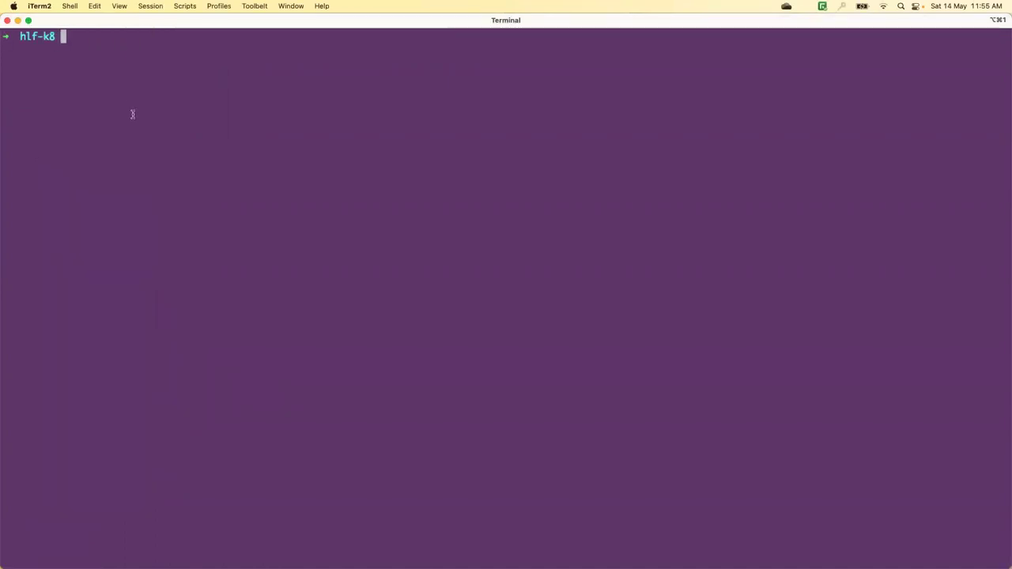
text(kubectl hlf utils adduser --userPath=org1-peer.yaml -)
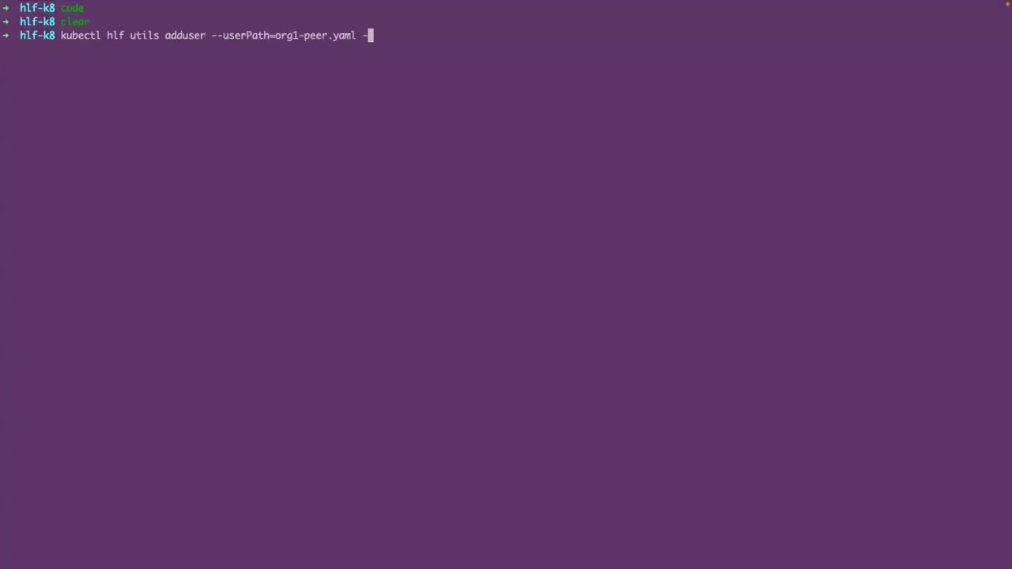
key(Return)
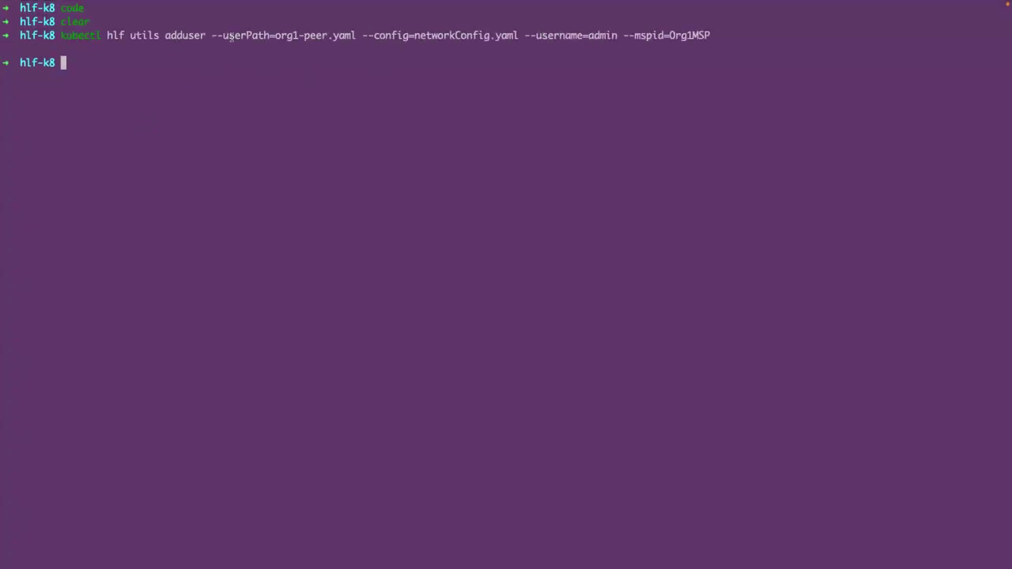
drag(212, 36, 708, 37)
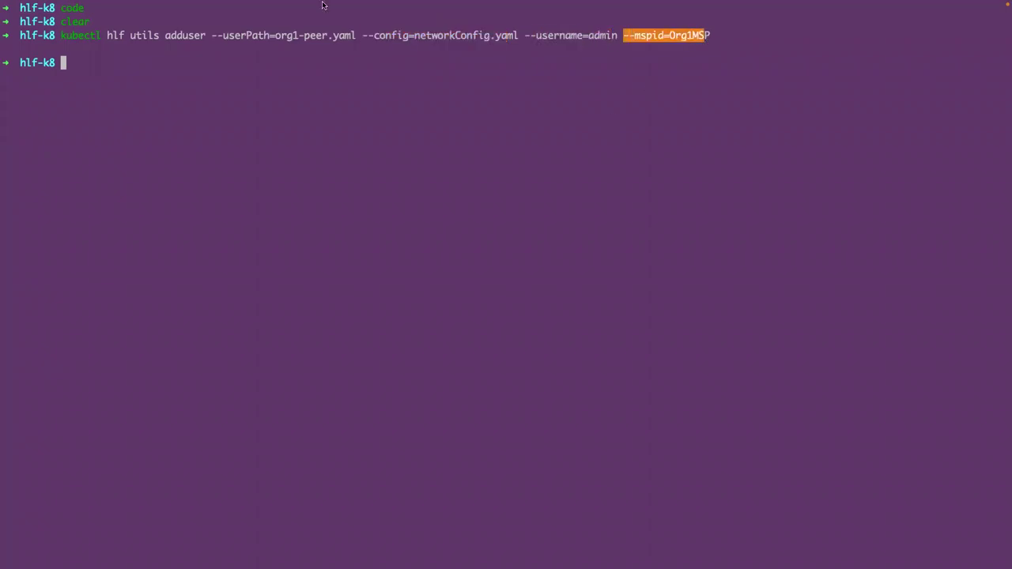
mouse_move(34, 4)
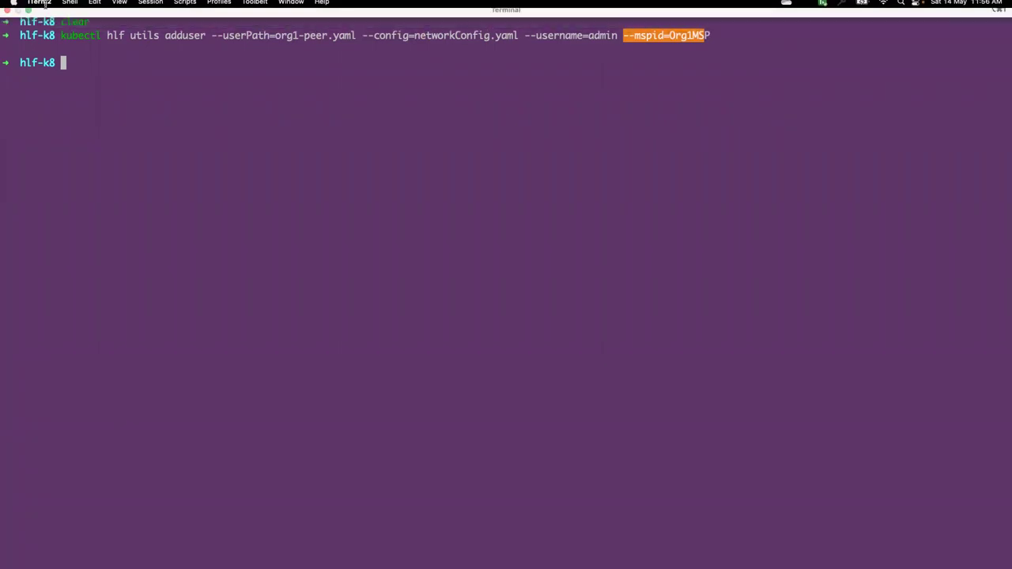
- Verify networkConfig.yaml's Org1MSP users now contain an admin certificate and private key
click(28, 20)
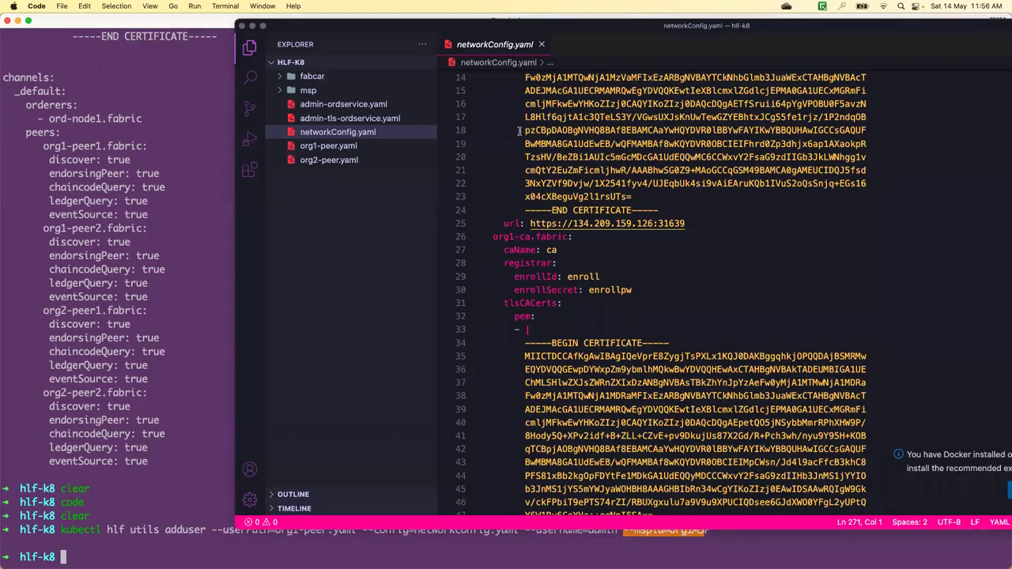
scroll(520, 131, up, 2)
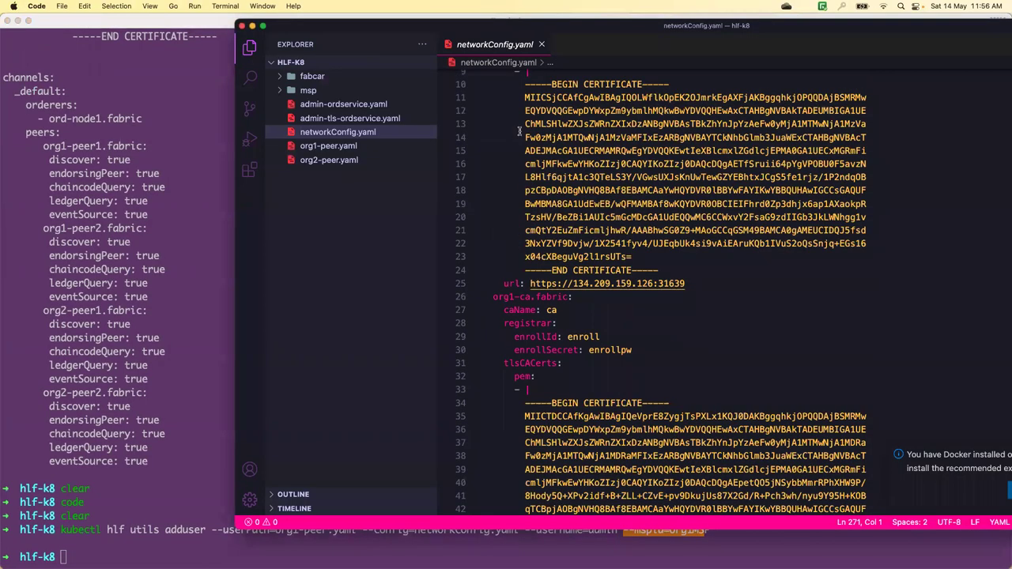
scroll(519, 131, down, 15)
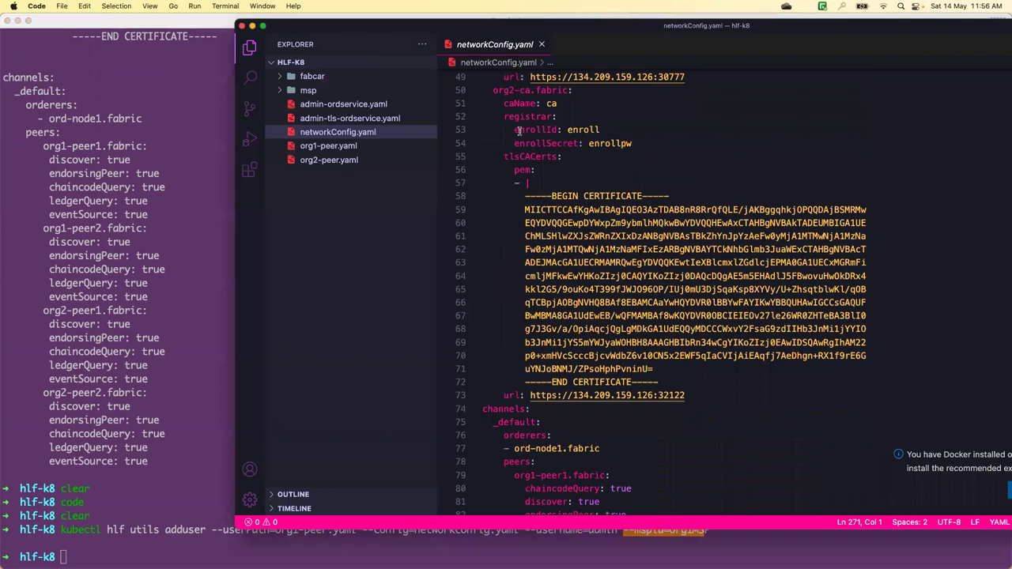
scroll(519, 131, down, 14)
scroll(519, 131, down, 4)
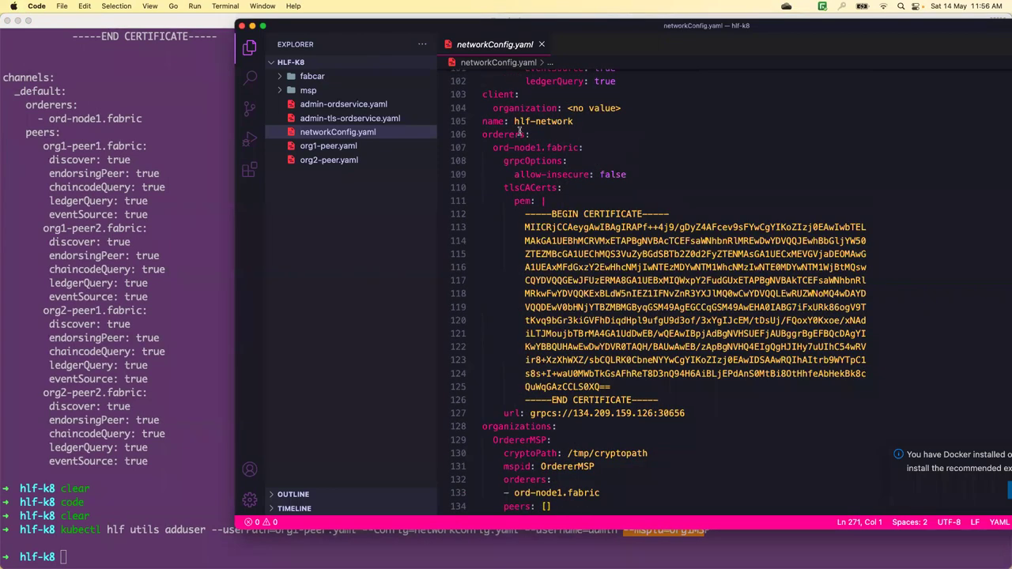
scroll(492, 121, down, 10)
drag(493, 120, 536, 120)
drag(503, 213, 536, 227)
scroll(536, 251, down, 3)
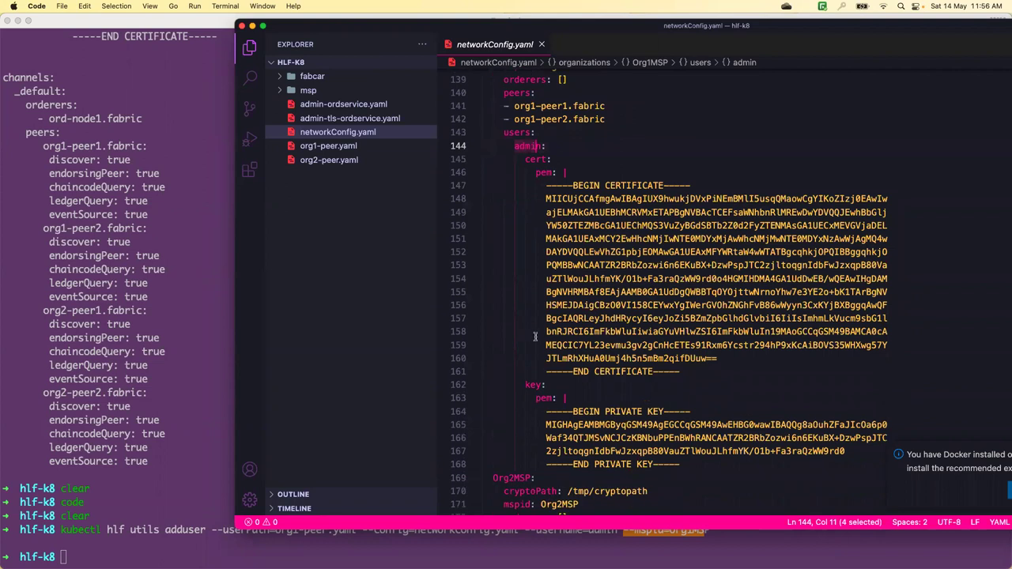
drag(536, 336, 549, 336)
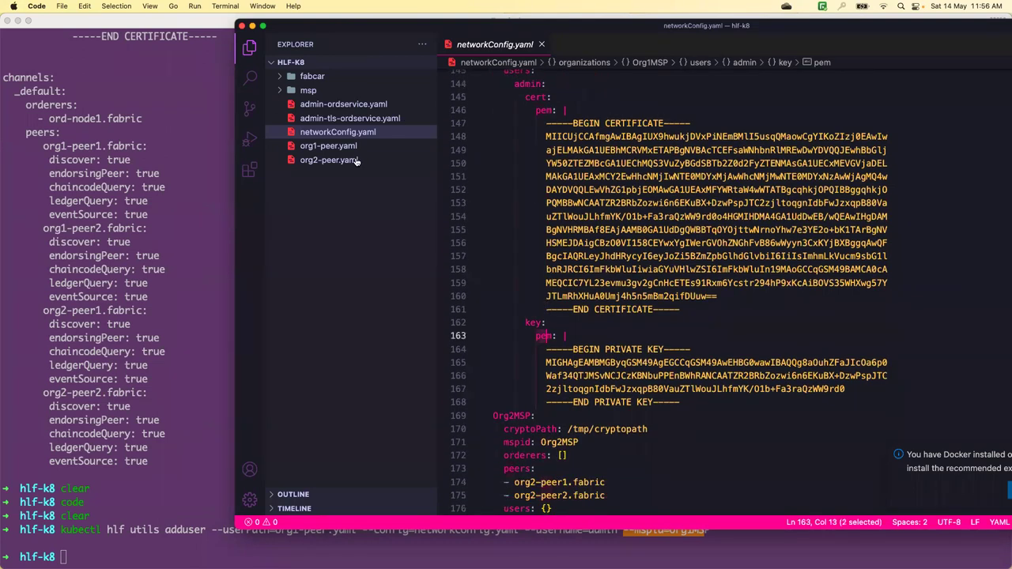
- Confirm Org2MSP users is still empty, then bring iTerm2 back to the front
scroll(501, 224, down, 3)
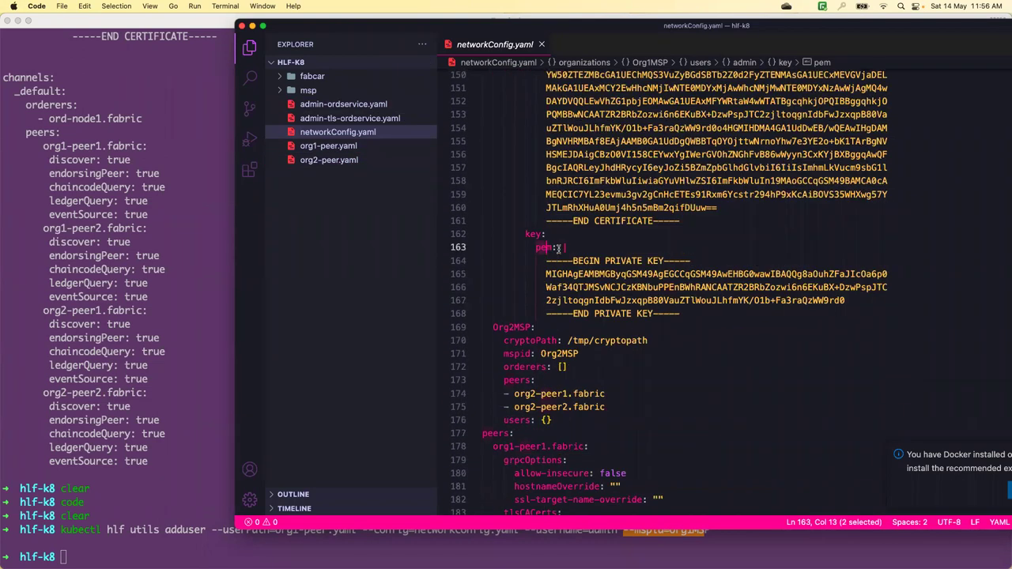
scroll(501, 224, down, 4)
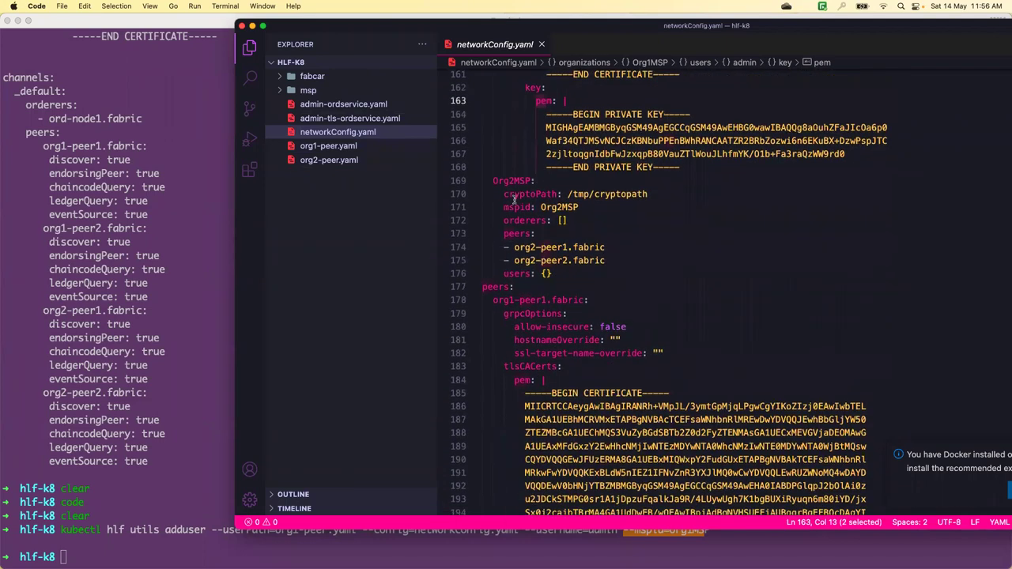
scroll(518, 185, down, 1)
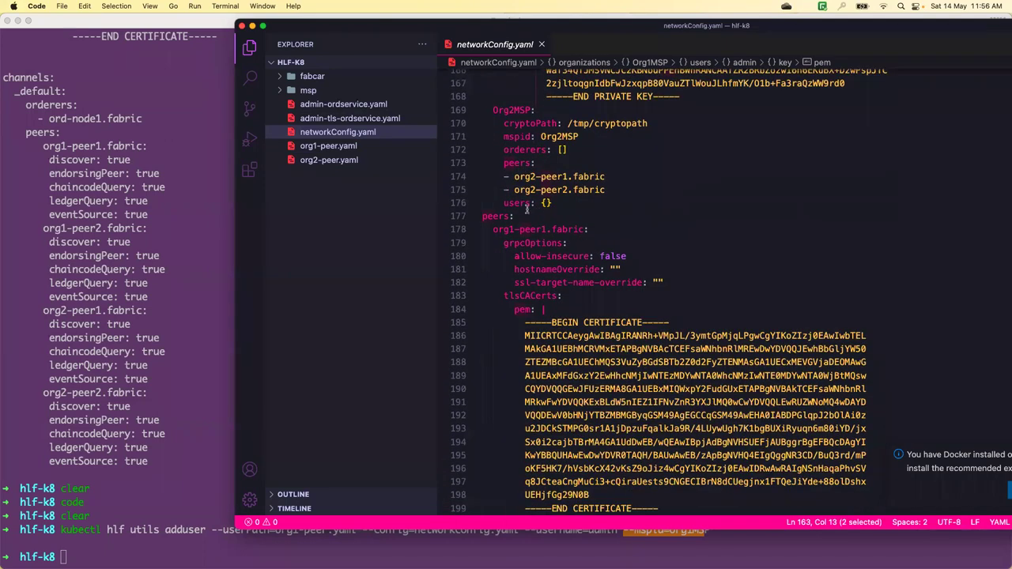
click(504, 202)
shift+click(559, 202)
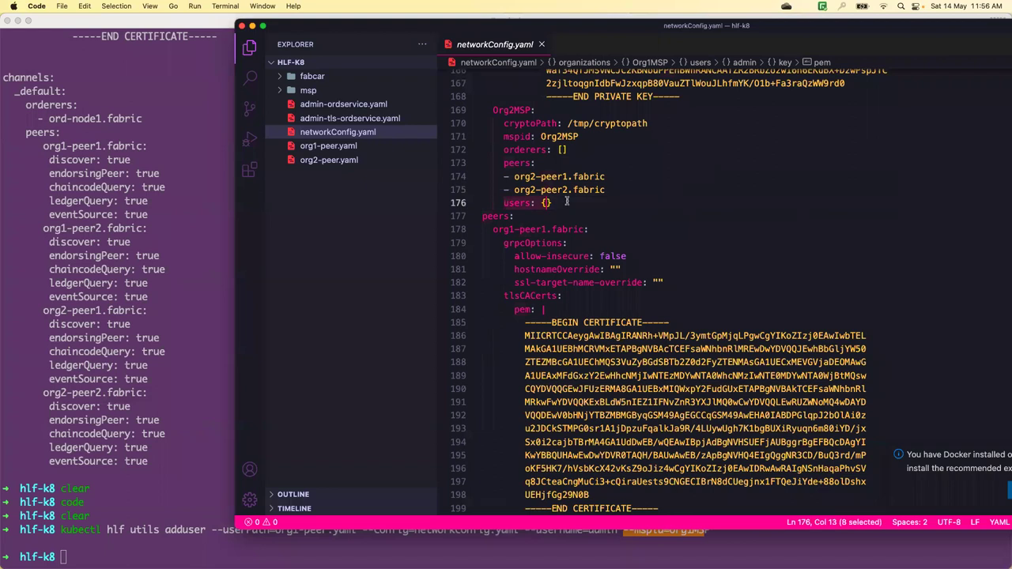
click(198, 221)
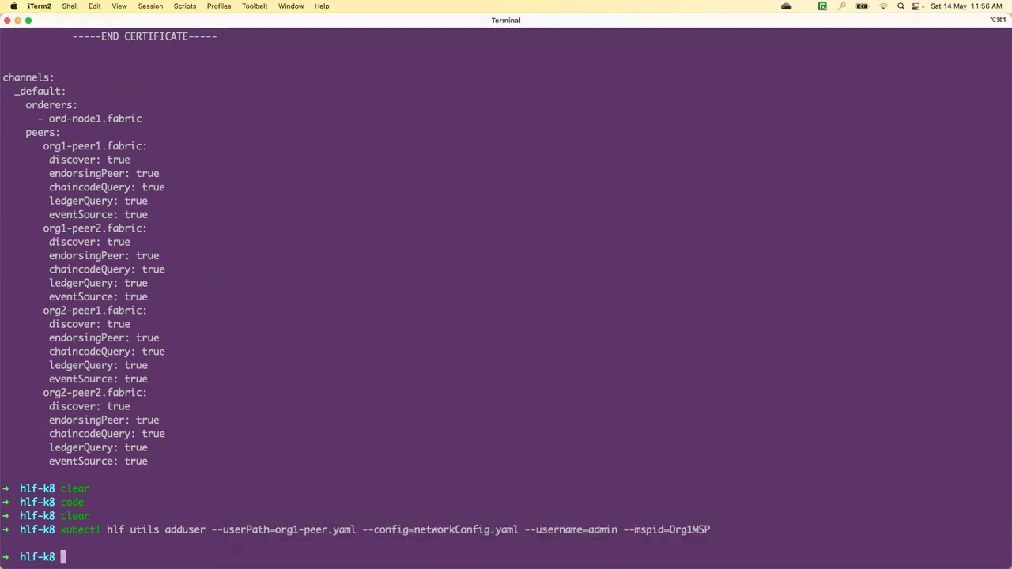
- Clear the terminal and run kubectl hlf utils adduser for admin using org2-peer.yaml, networkConfig.yaml and Org2MSP
key(super+Tab)
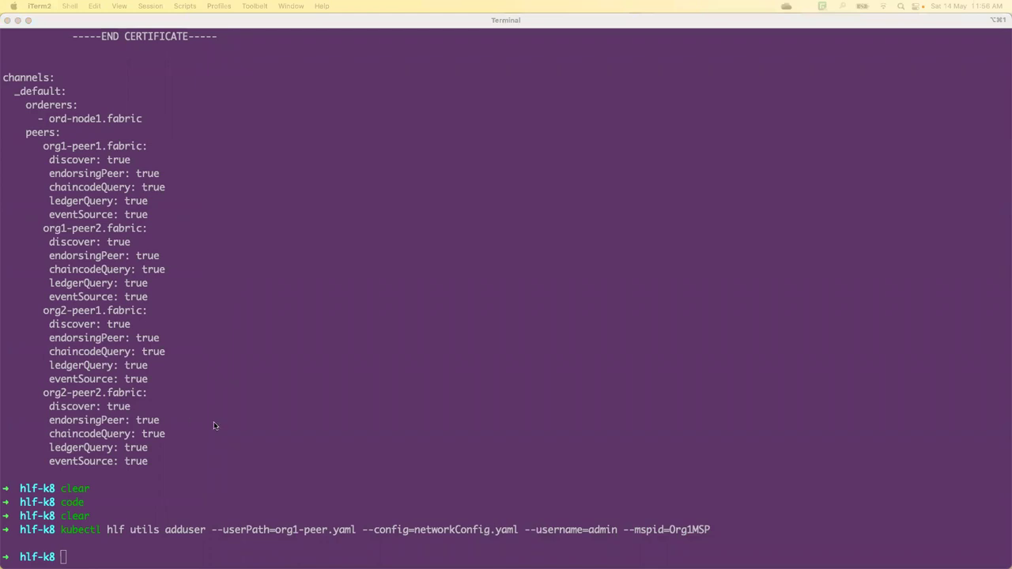
click(367, 458)
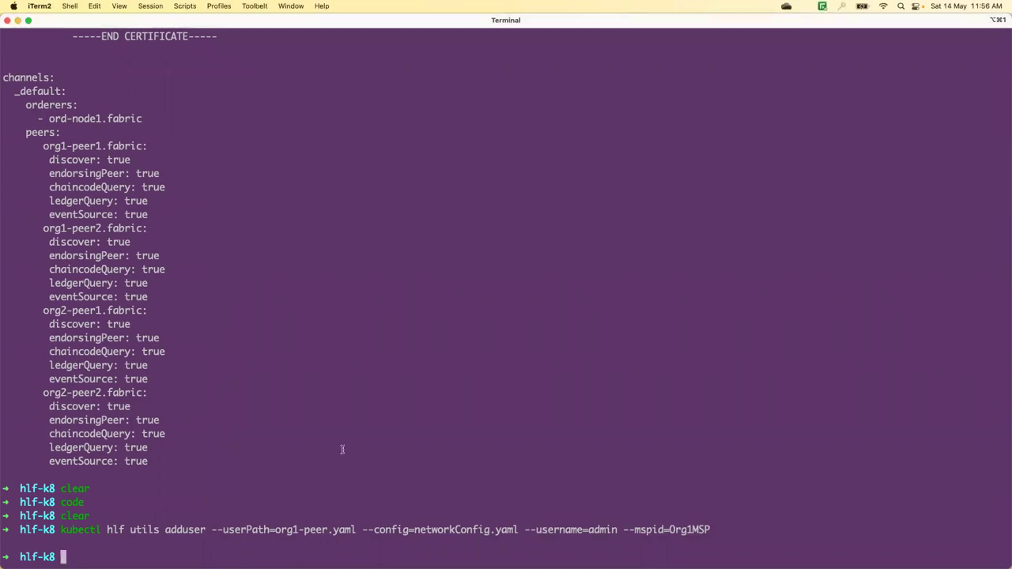
text(clear)
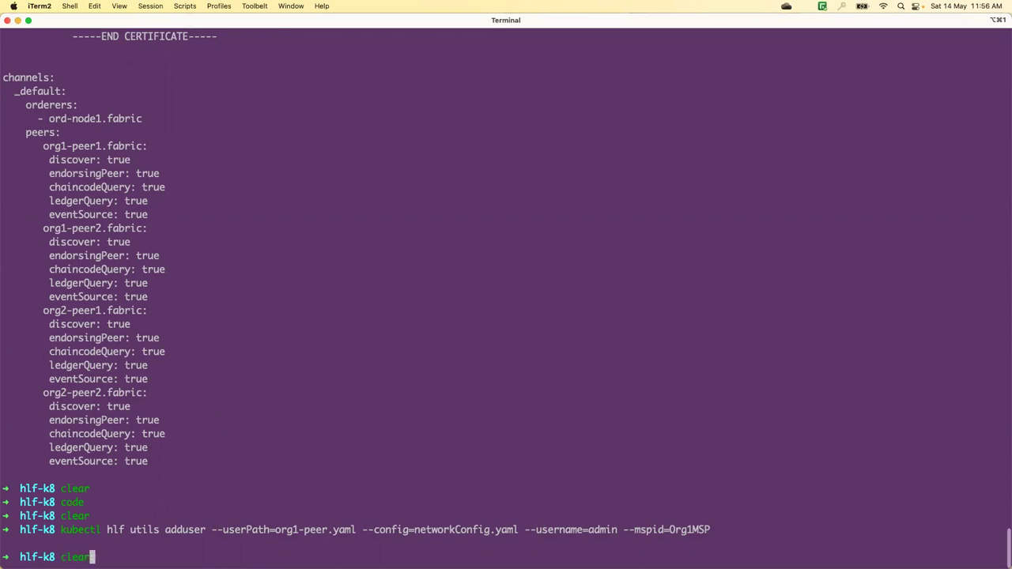
key(Return)
text(kubectl hlf utils adduser --userPath=org2-peer.yaml --config=networkConfig.yaml --u)
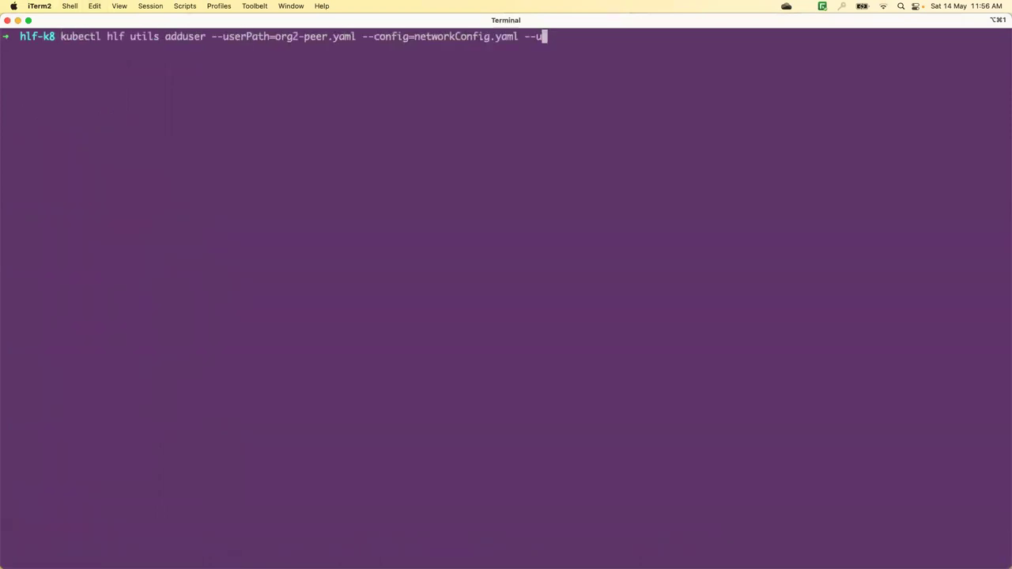
text(sername=admin --mspid=Org2MSP)
key(Return)
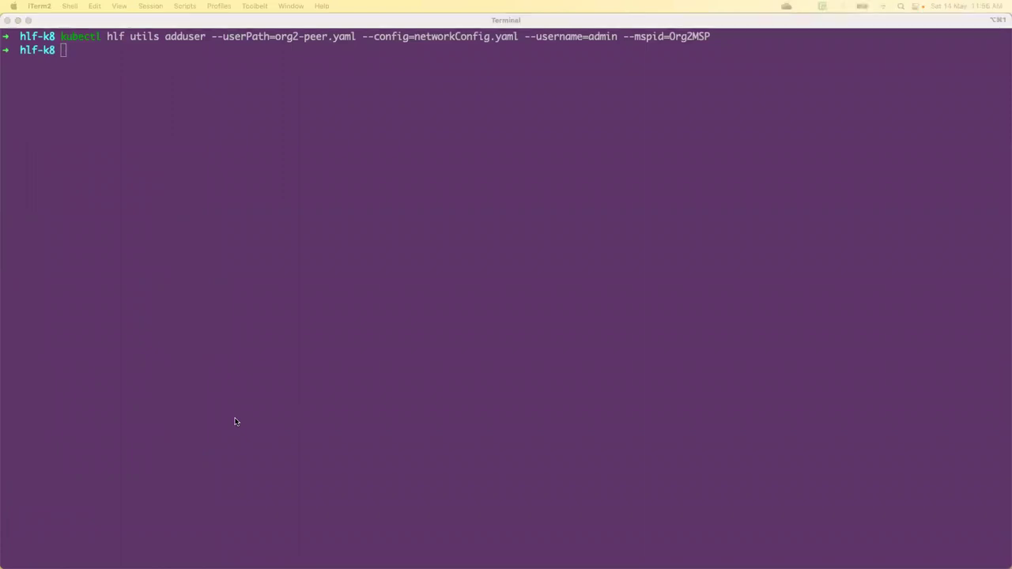
key(ctrl+Up)
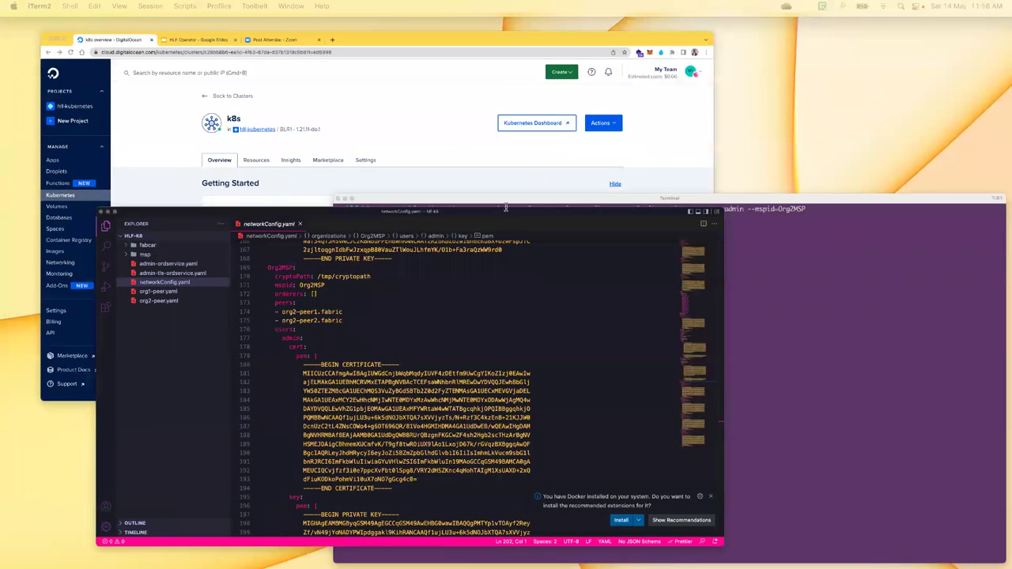
- Check the new admin users entry under Org2MSP in networkConfig.yaml
click(507, 206)
drag(504, 203, 534, 203)
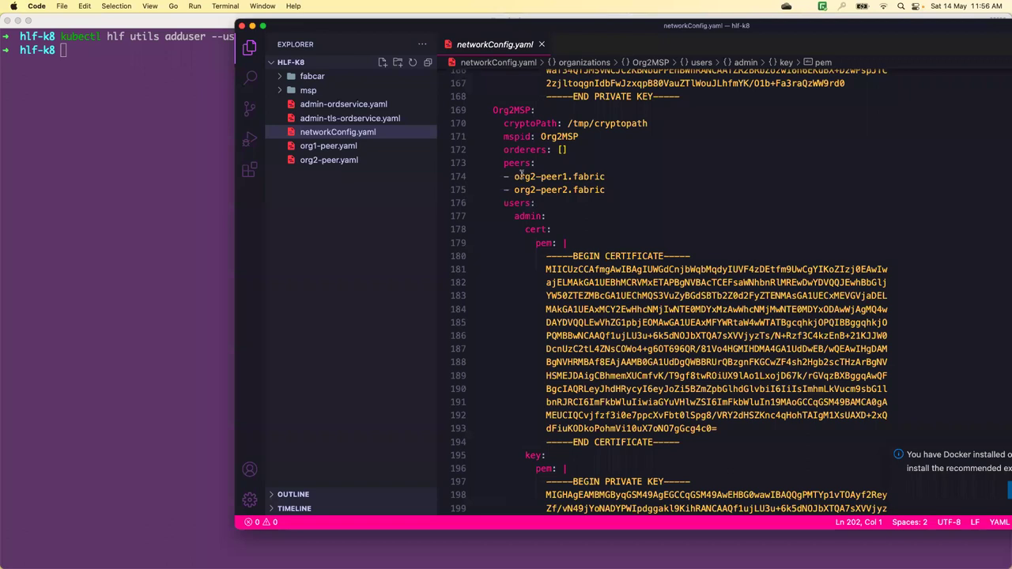
double_click(529, 111)
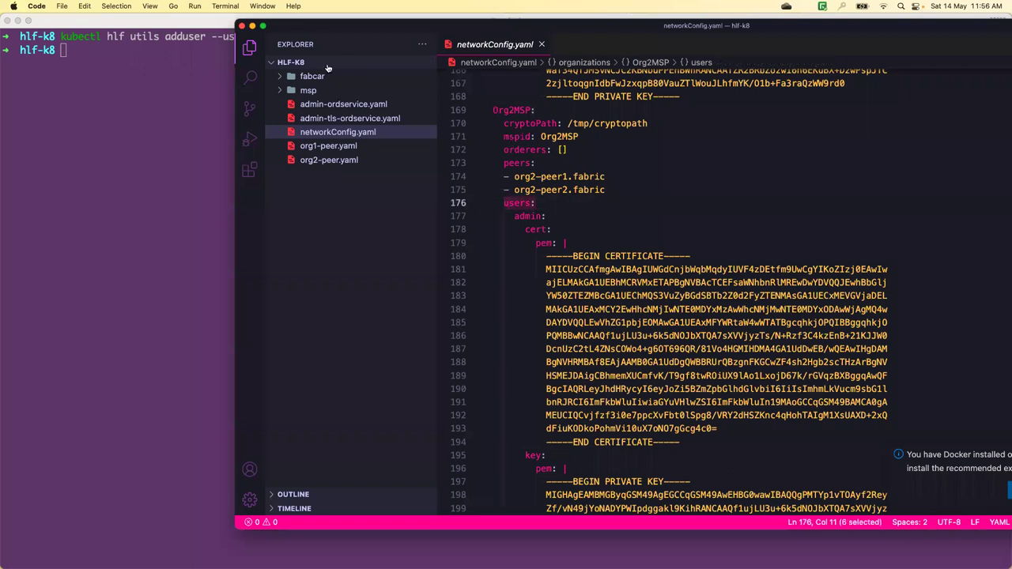
- Close the editor and return to a full-screen iTerm2 terminal
click(243, 26)
click(201, 120)
key(super+Return)
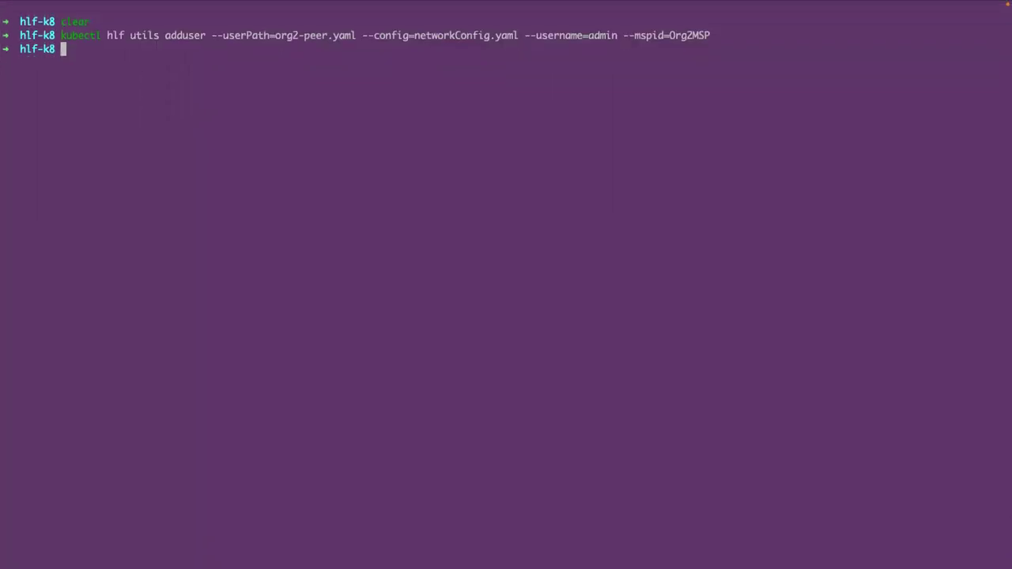
- Clear the terminal and enter the channel generate command for mychannel.block with Org1MSP, Org2MSP and OrdererMSP
key(ctrl+l)
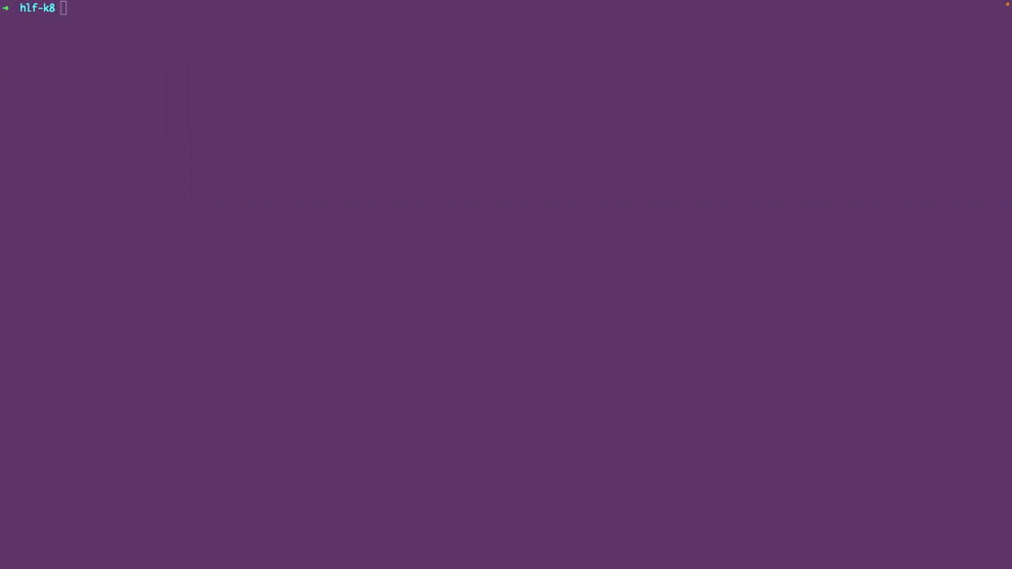
click(145, 145)
text(kubectl hlf channel generate --output=mychannel.block)
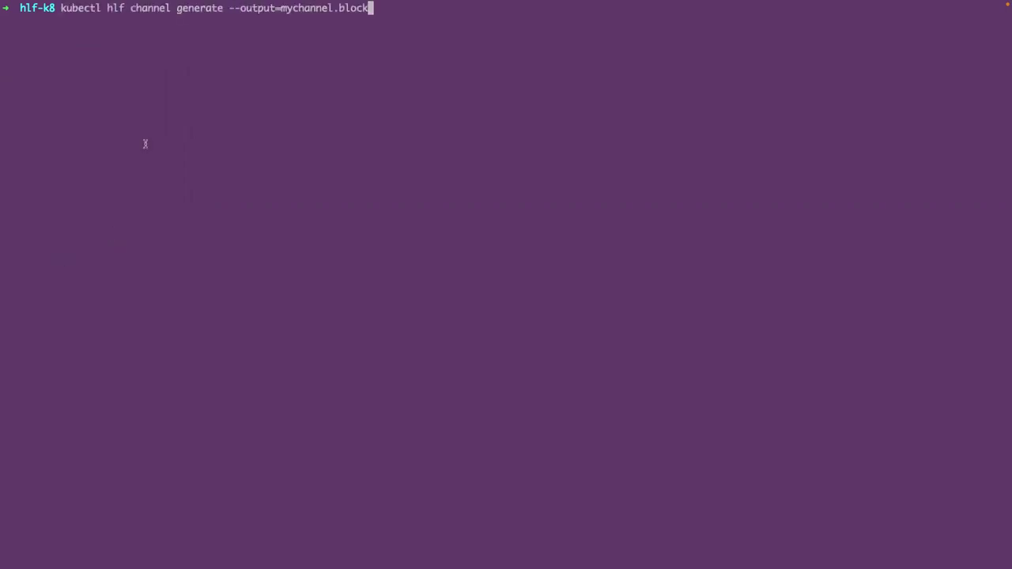
text( --name=mychannel --organizations Org1MSP --organizations Org2MSP --ordererOrganizations OrdererMSP)
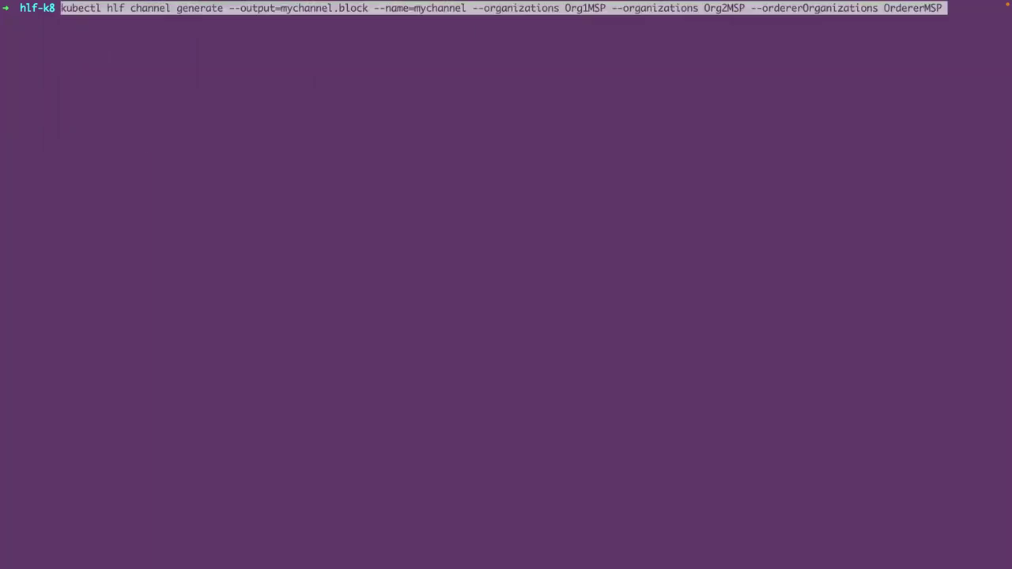
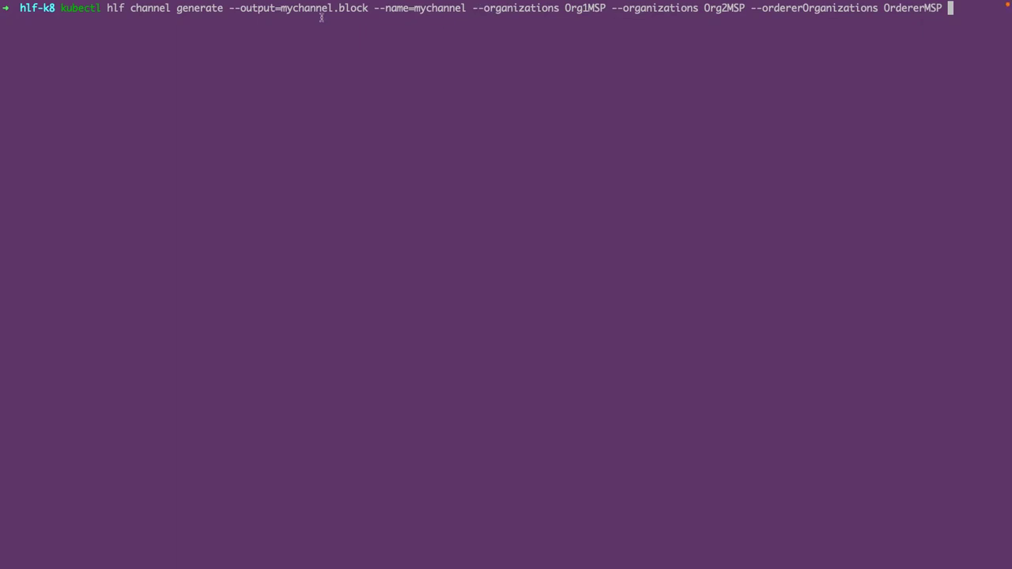
- Generate mychannel.block for Org1MSP, Org2MSP and OrdererMSP, and confirm it appears in the file listing
key(Return)
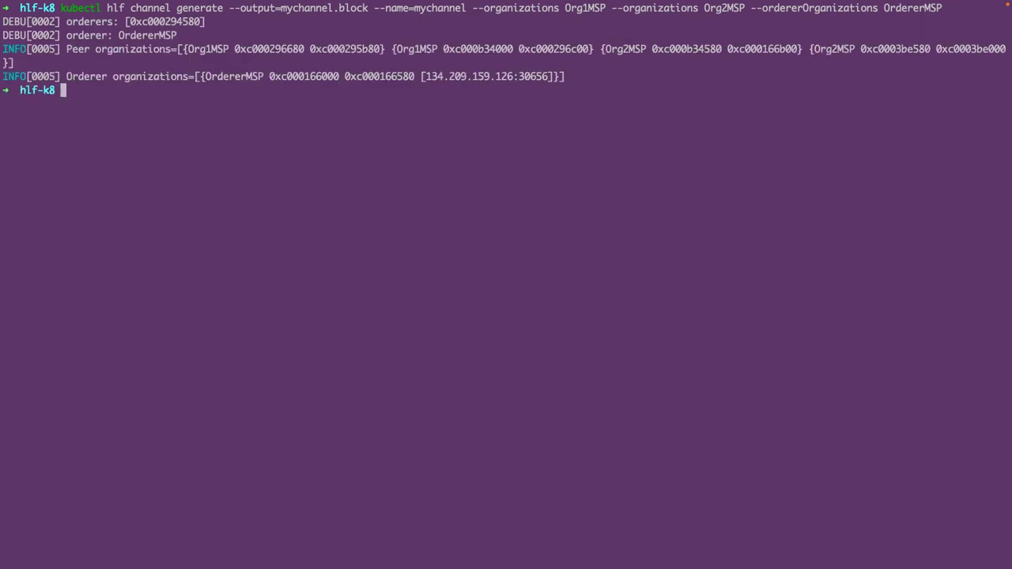
text(ls)
key(Return)
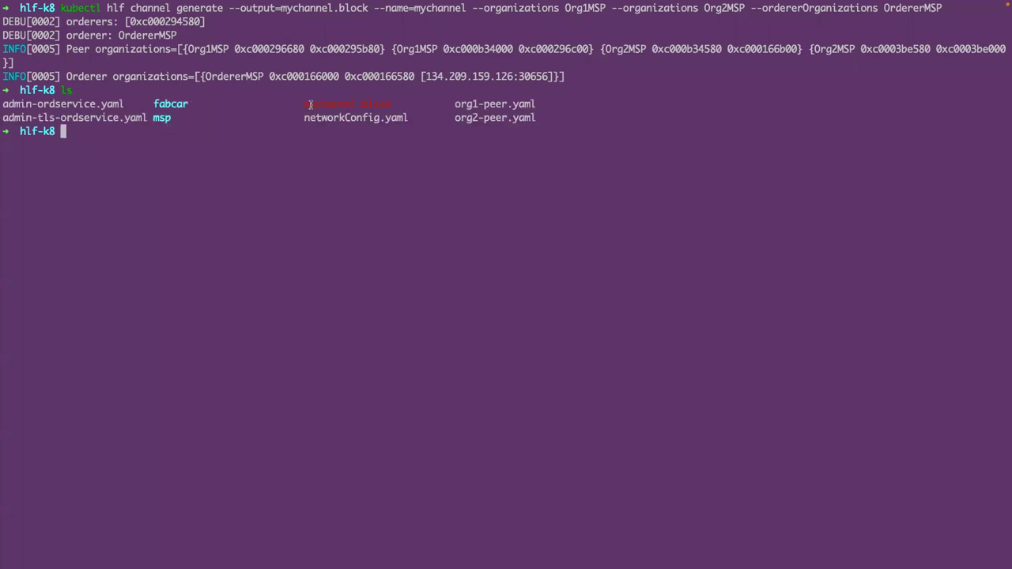
double_click(310, 105)
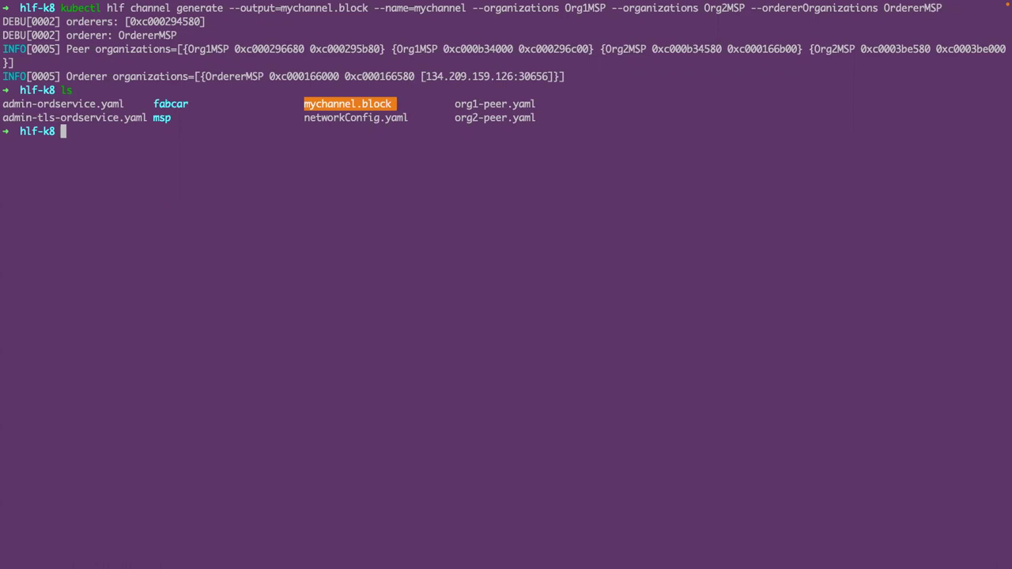
- Return to the terminal and clear it
key(super+Tab)
click(146, 189)
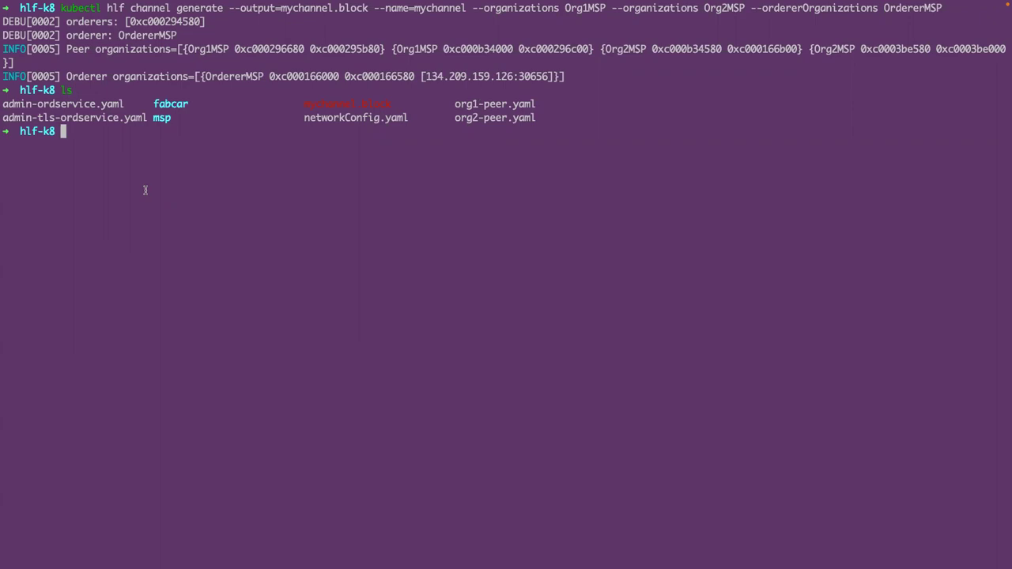
text(clear)
key(Return)
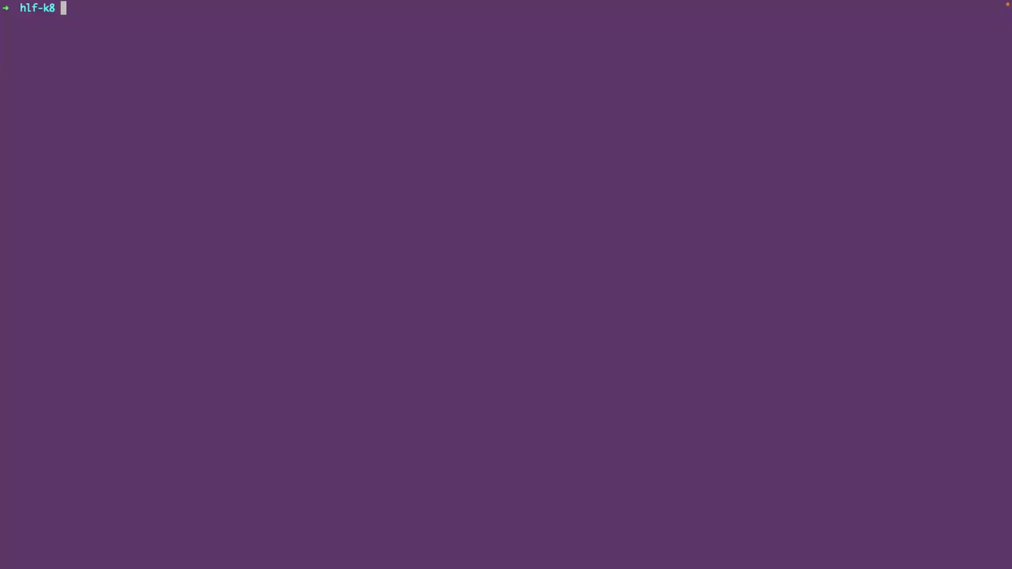
- Join orderer ord-node1 in namespace fabric to the channel using mychannel.block and admin-tls-ordservice.yaml
text(kubectl hlf ordnode join --block=mychannel.block --name=ord-node1 --namespace=fabric --identity=admin-tls-ordservice.yaml --namespace=fabric)
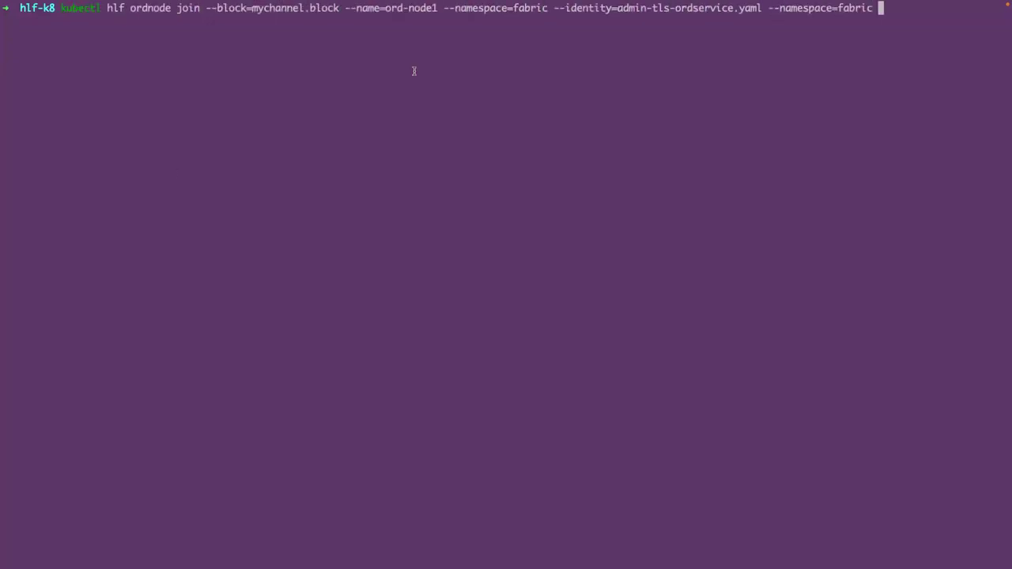
drag(555, 8, 675, 8)
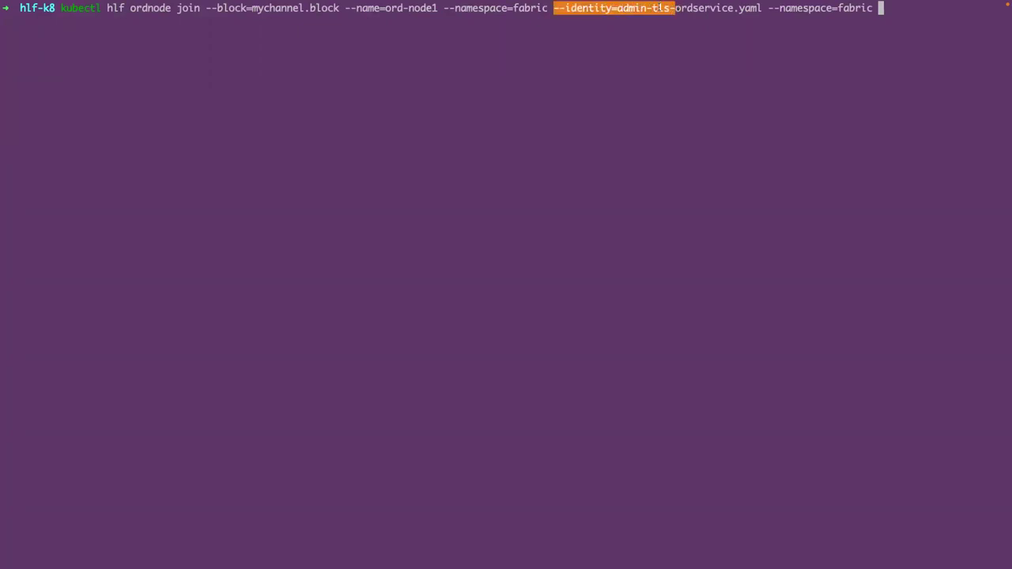
click(661, 8)
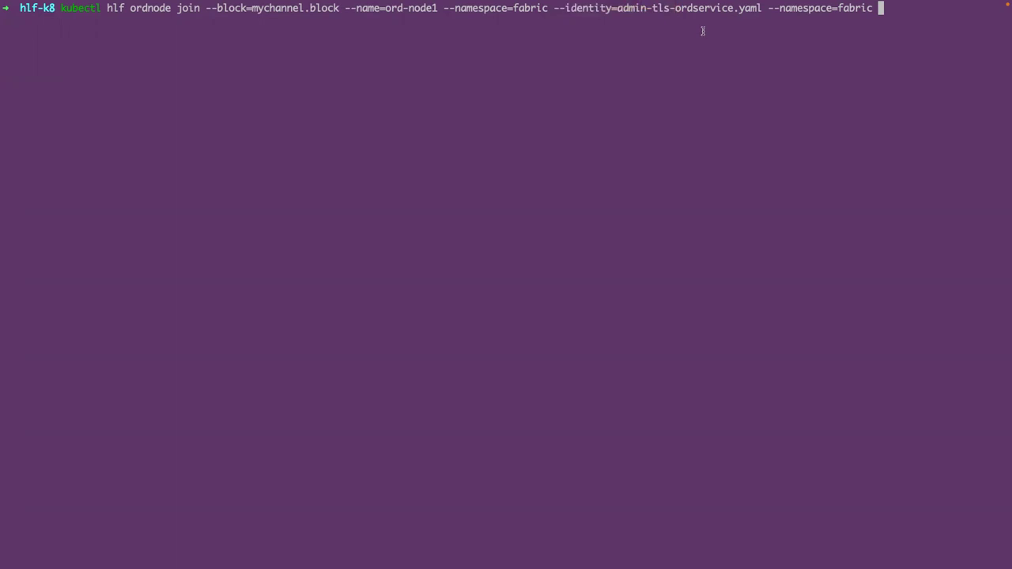
key(Return)
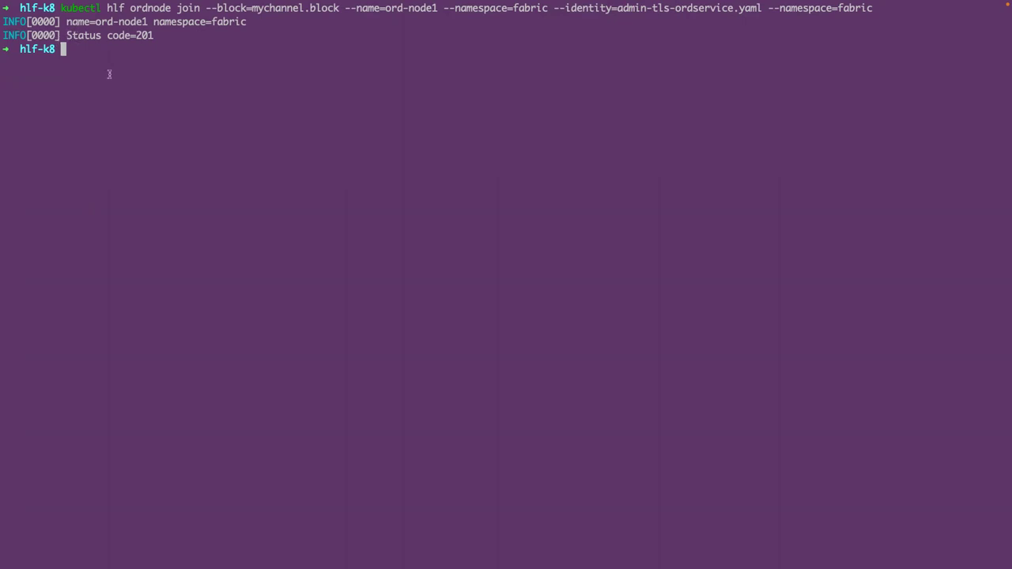
- List the pods in the fabric namespace with k get pods
text(k)
key(BackSpace)
text(k get pods)
key(Right)
key(Return)
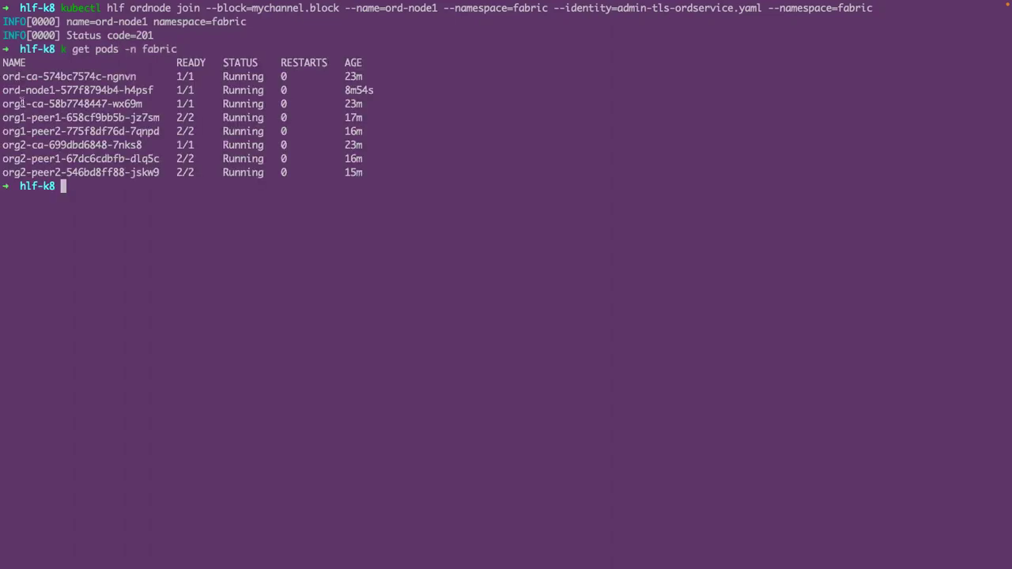
- Show the ord-node1 pod logs in namespace fabric, confirming it leads mychannel's Raft
drag(3, 90, 152, 93)
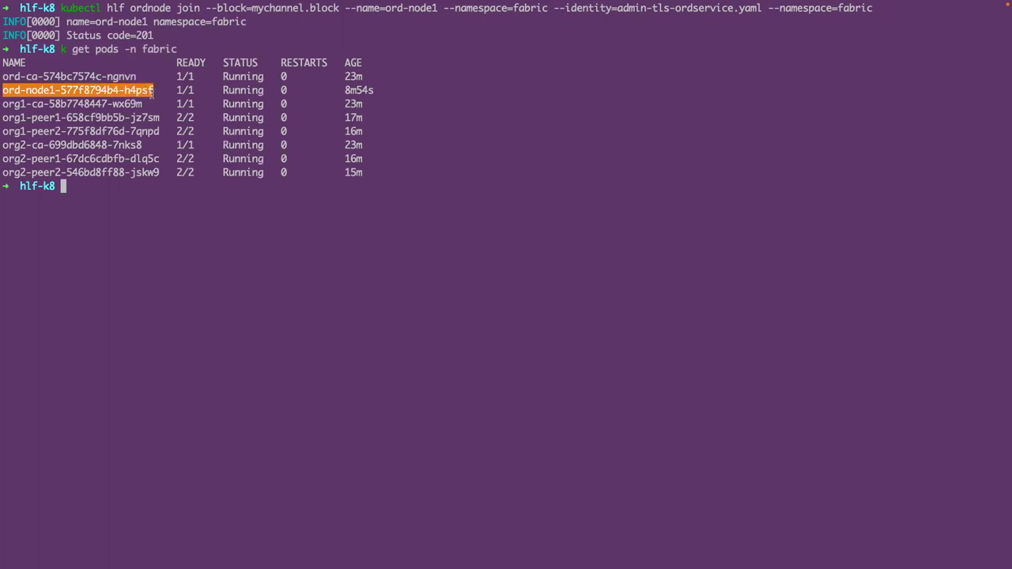
text(k)
text( get lo)
key(BackSpace)
key(BackSpace)
key(BackSpace)
key(BackSpace)
key(BackSpace)
key(BackSpace)
text(l)
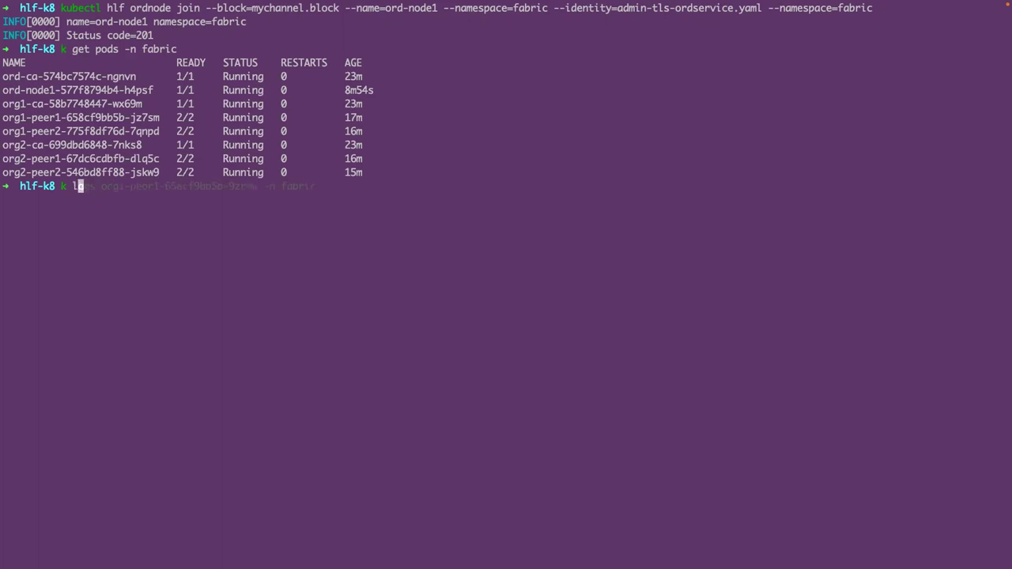
text(ogs ord-n)
key(Tab)
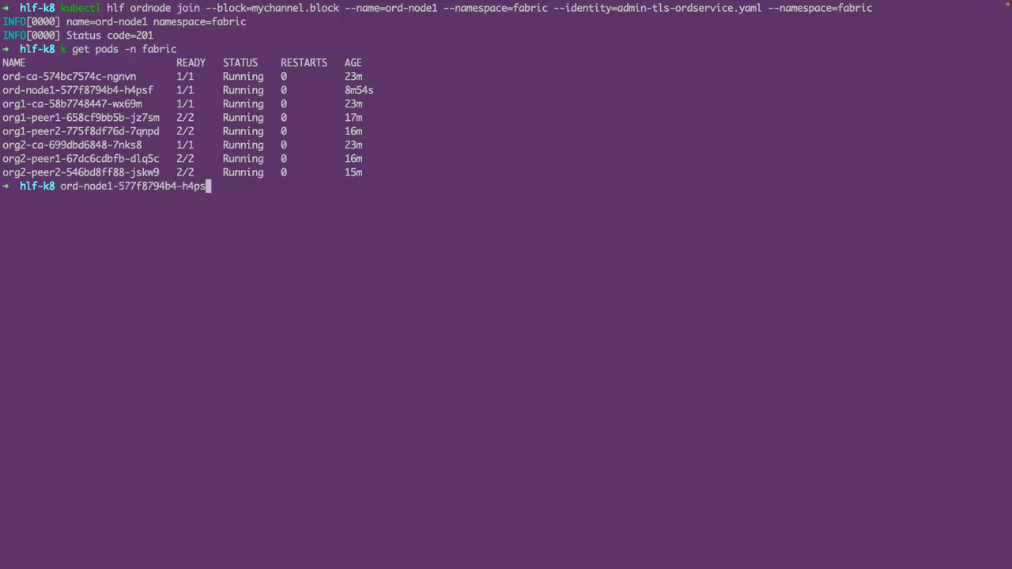
text(-n fabri)
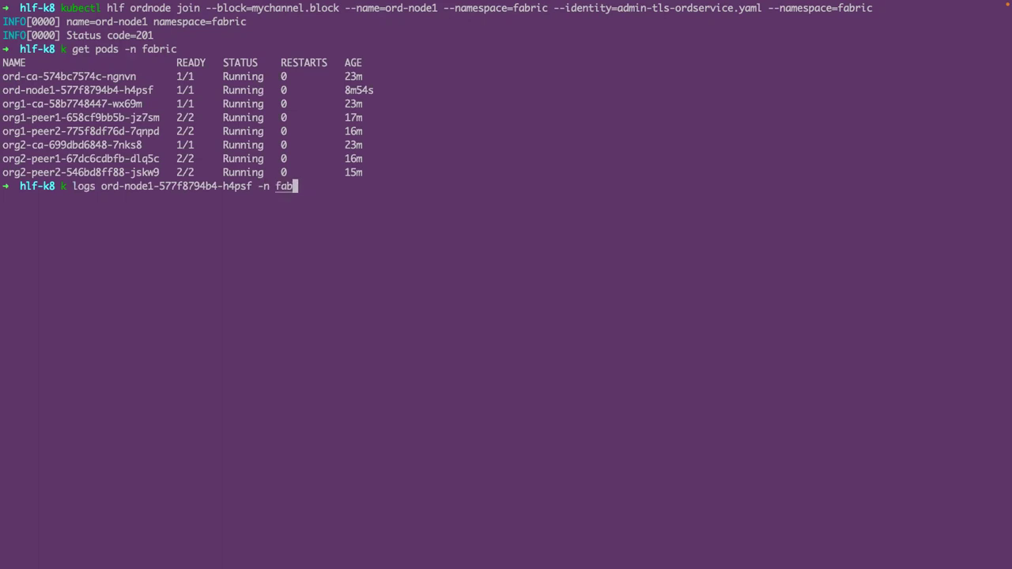
key(BackSpace)
key(BackSpace)
text(ric)
key(Return)
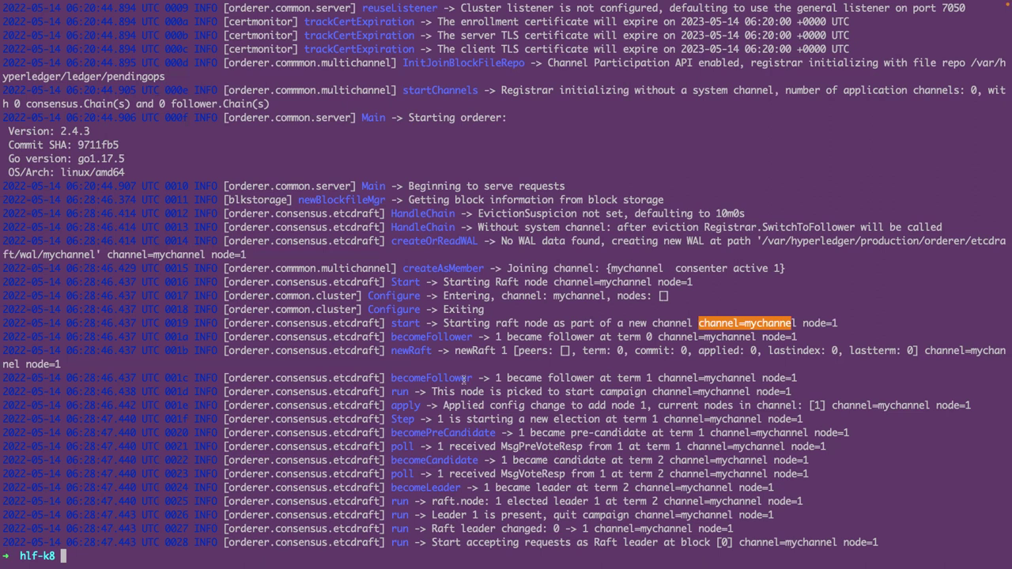
- Clear the terminal
text(cleare)
key(Return)
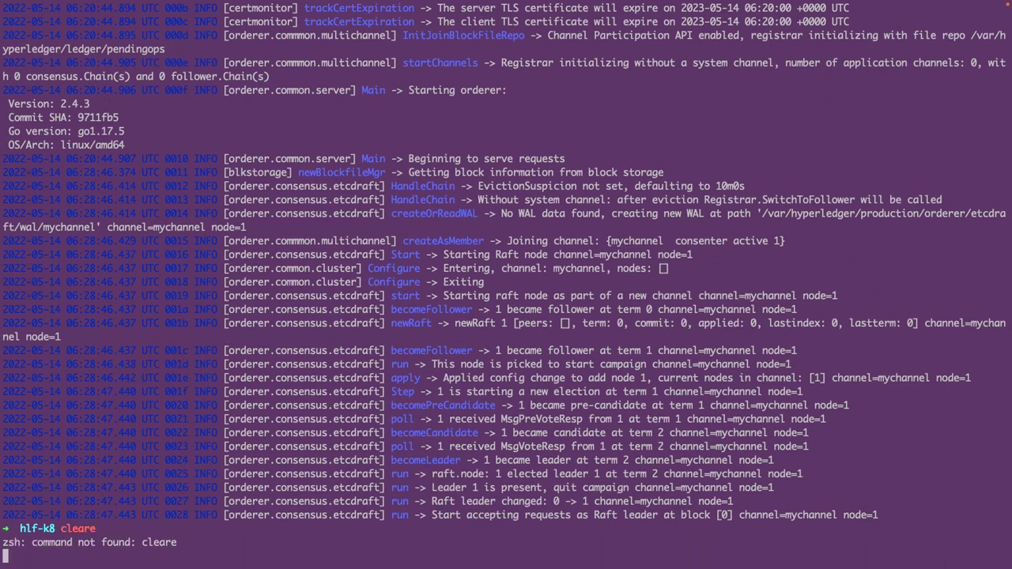
text(clear)
key(Return)
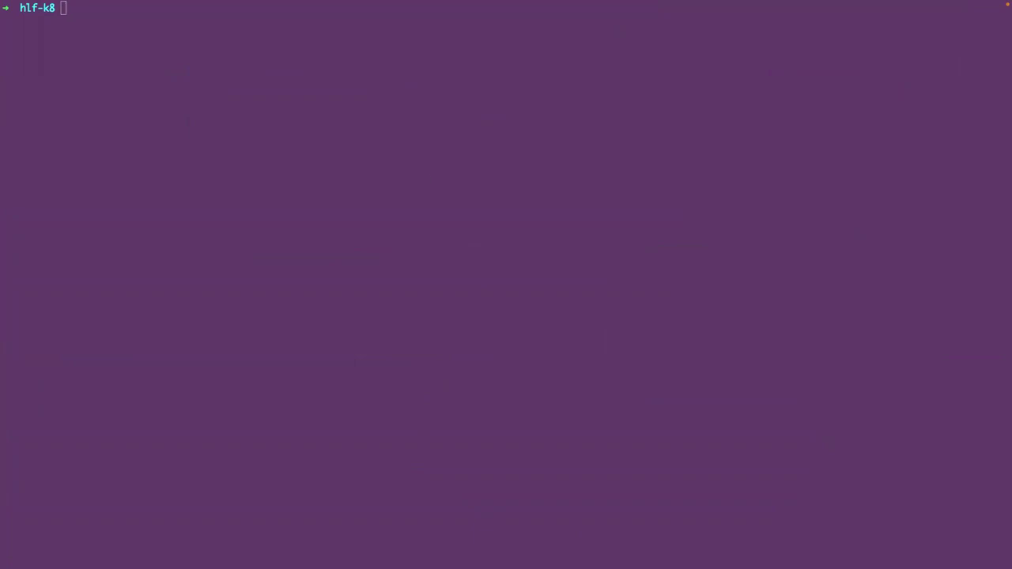
- Join peer org1-peer1.fabric to mychannel as admin using networkConfig.yaml
click(445, 174)
text(kubectl hlf channel join --name=mychannel --config=networkConfig.yaml --user=admin -p=org1-peer1.fabric)
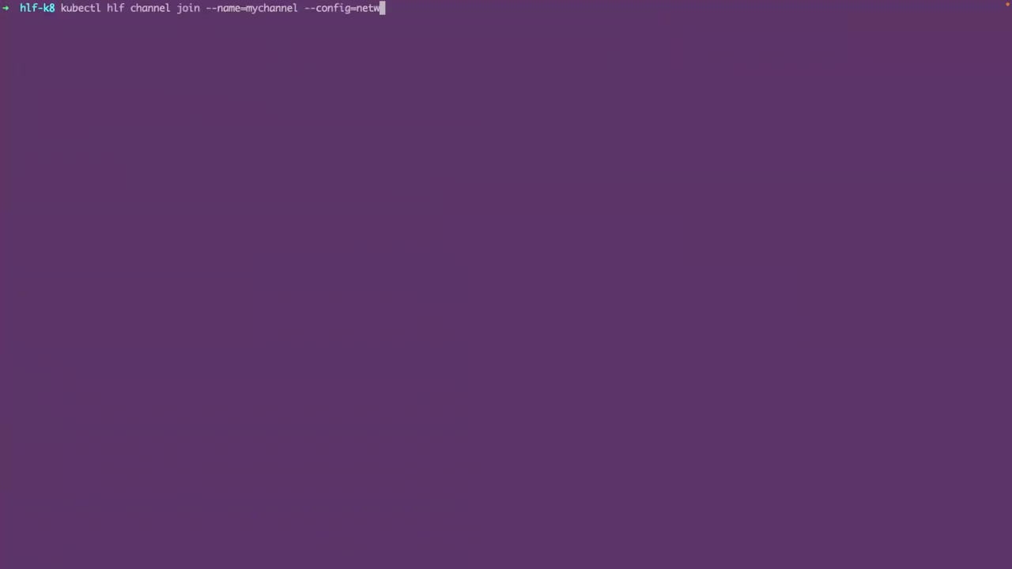
key(Return)
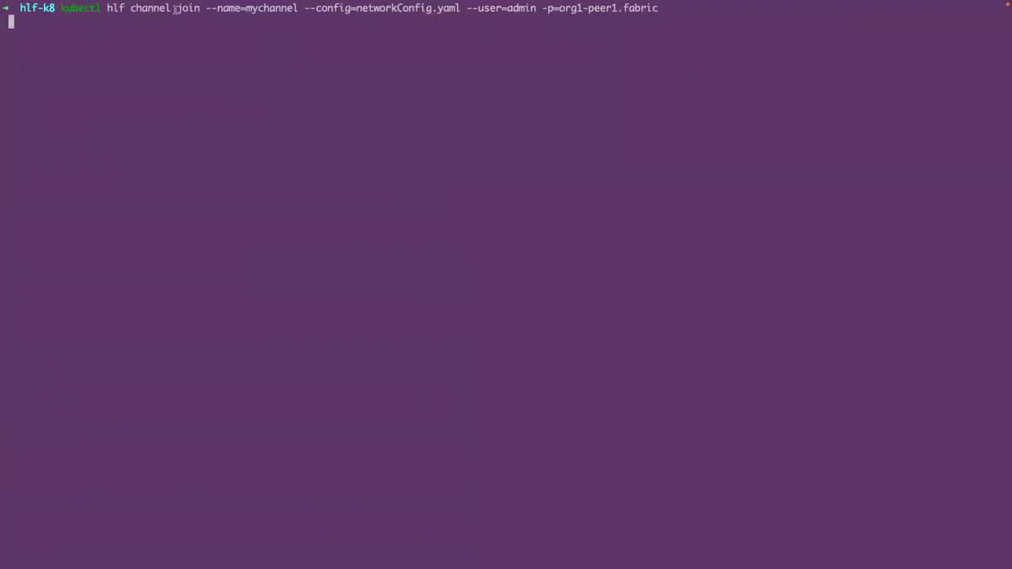
drag(202, 8, 541, 10)
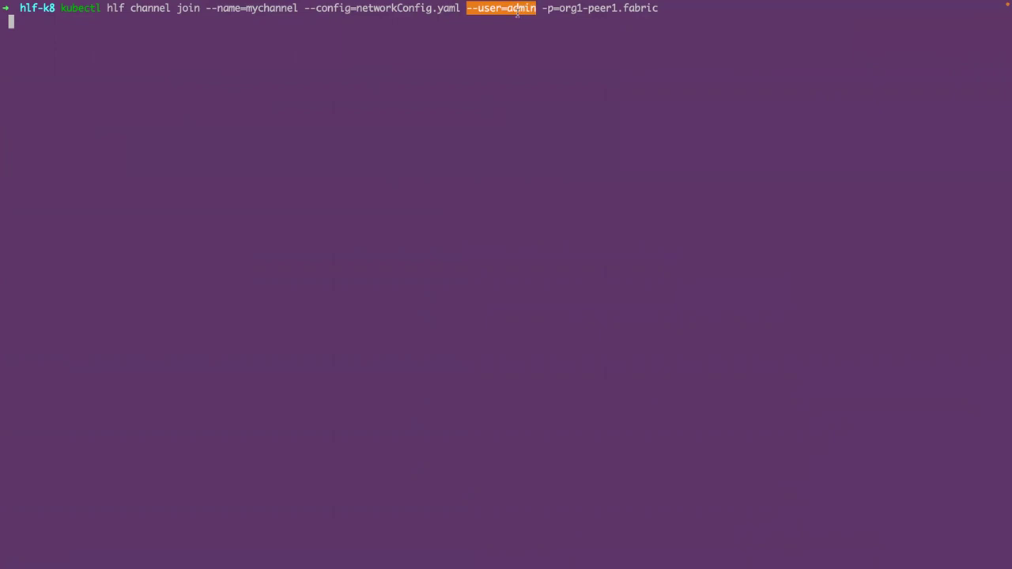
double_click(518, 11)
drag(542, 8, 660, 8)
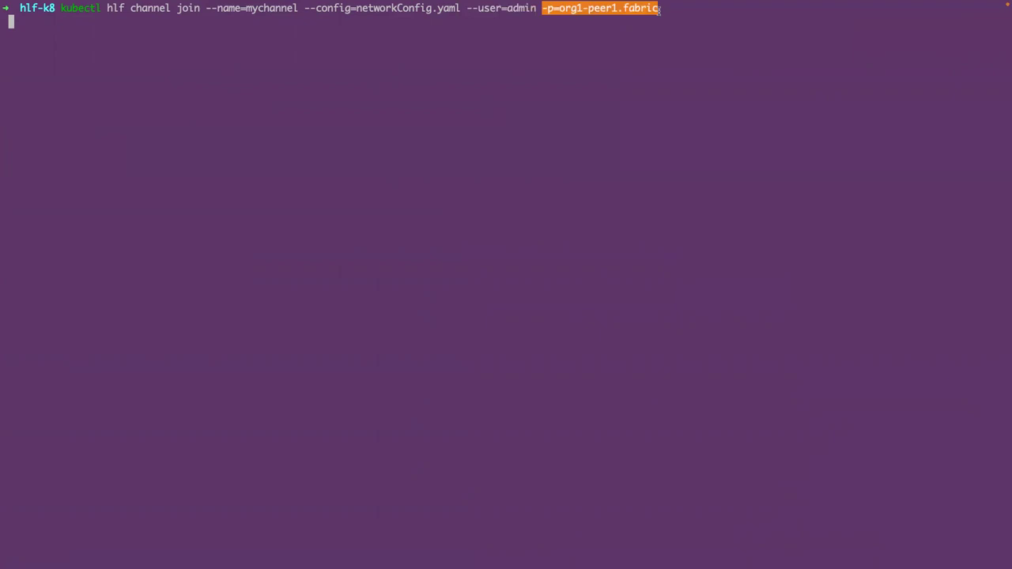
click(653, 13)
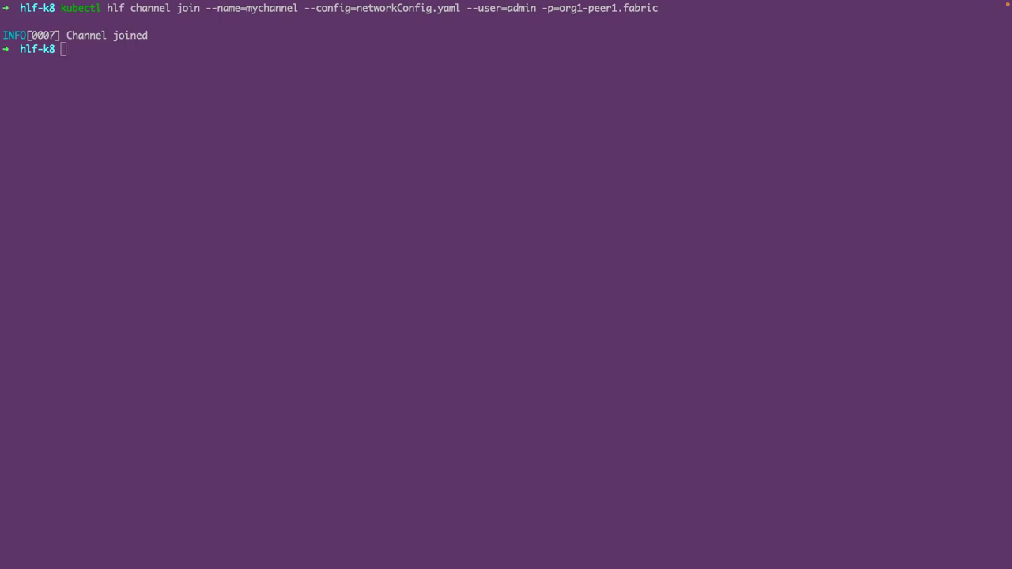
- Clear the terminal
click(165, 166)
text(clear)
key(Return)
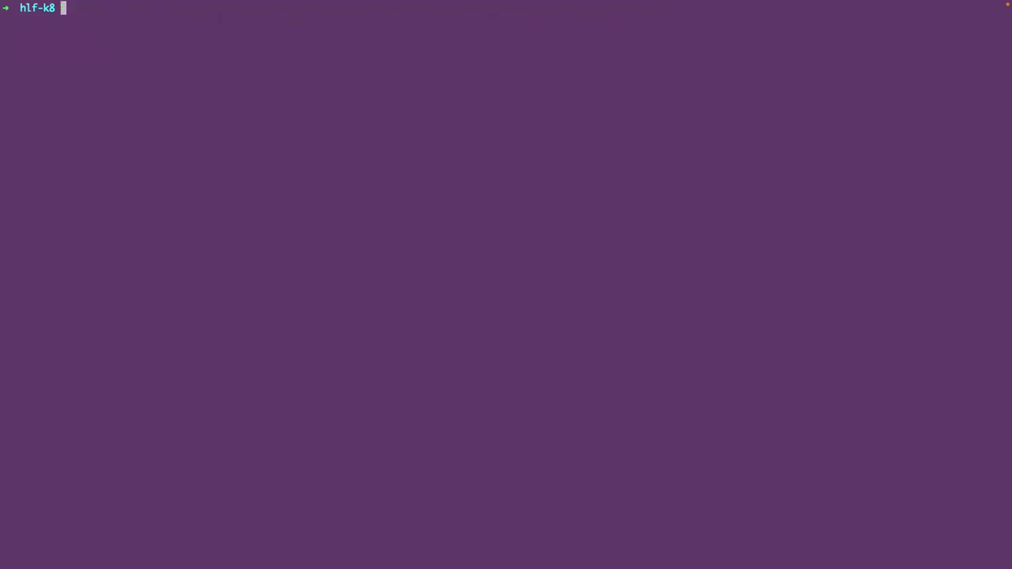
- Run the channel join commands for org1-peer2, org2-peer1 and org2-peer2, each returning Channel joined
text(kubectl hlf channel join --name=mychannel --config=networkConfig.yaml --user=admin -p=org1-peer2.fabric kubectl hlf channel join --name=mychannel --config=networkConfig.yaml --user=admin -p=org2-peer1.fabric kubectl hlf channel join --name=mychannel --config=networkConfig.yaml --user=admin -p=org2-peer2.fabric)
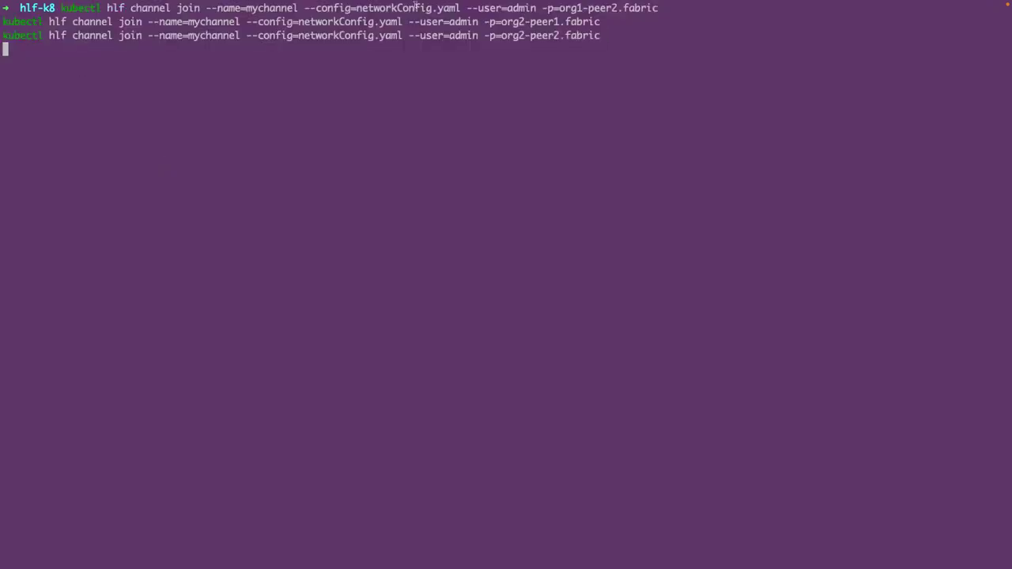
drag(559, 10, 618, 10)
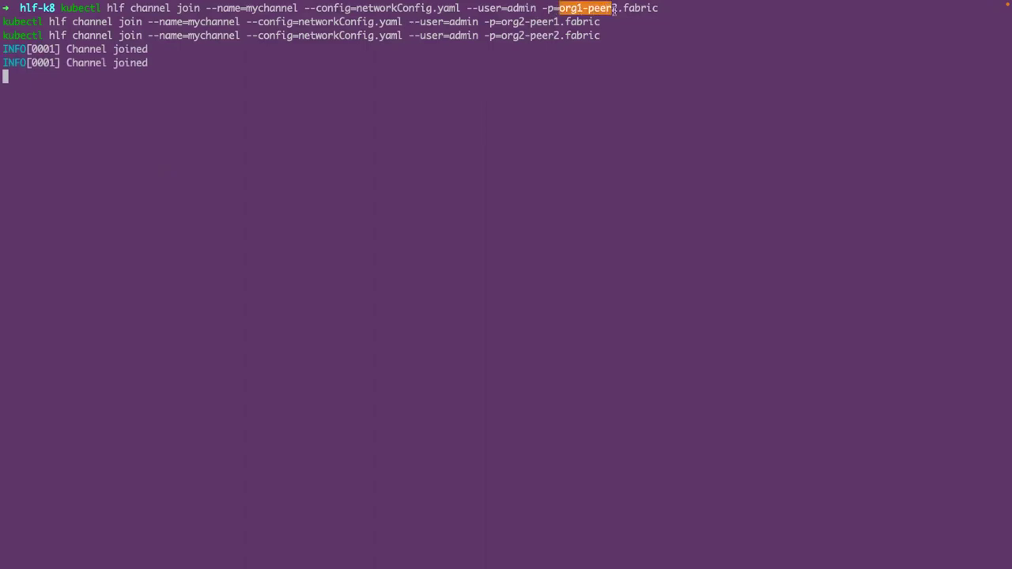
click(503, 21)
double_click(509, 21)
drag(502, 37, 555, 37)
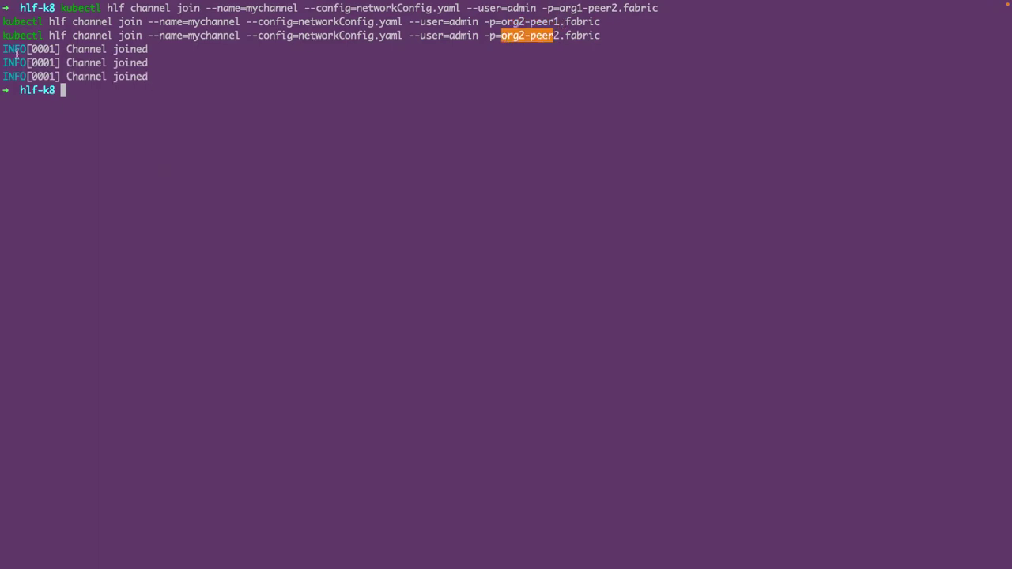
drag(16, 53, 71, 92)
click(161, 66)
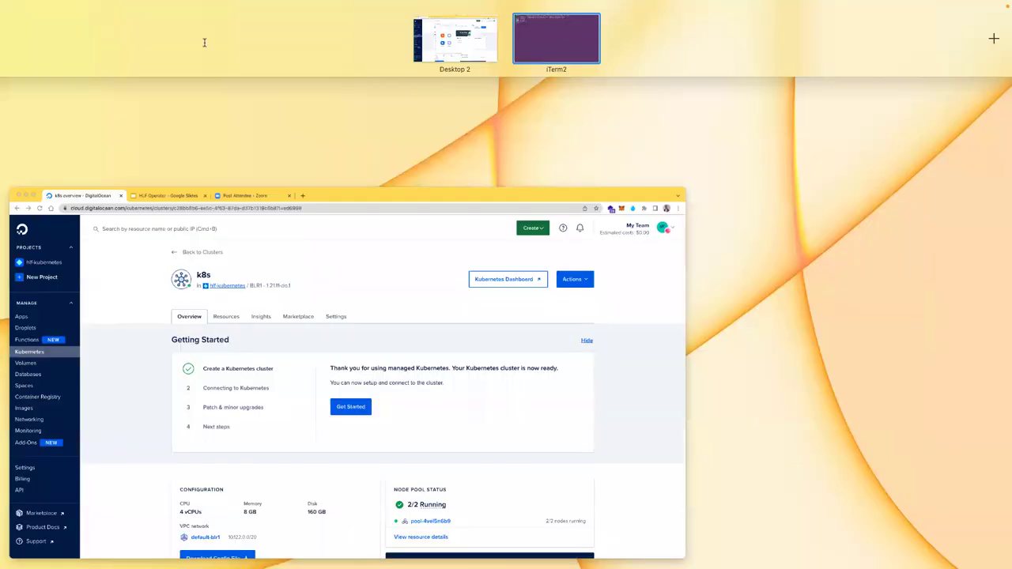
- Enter the addanchorpeer command for org1-peer1 on mychannel, then exit iTerm2 full screen
click(458, 267)
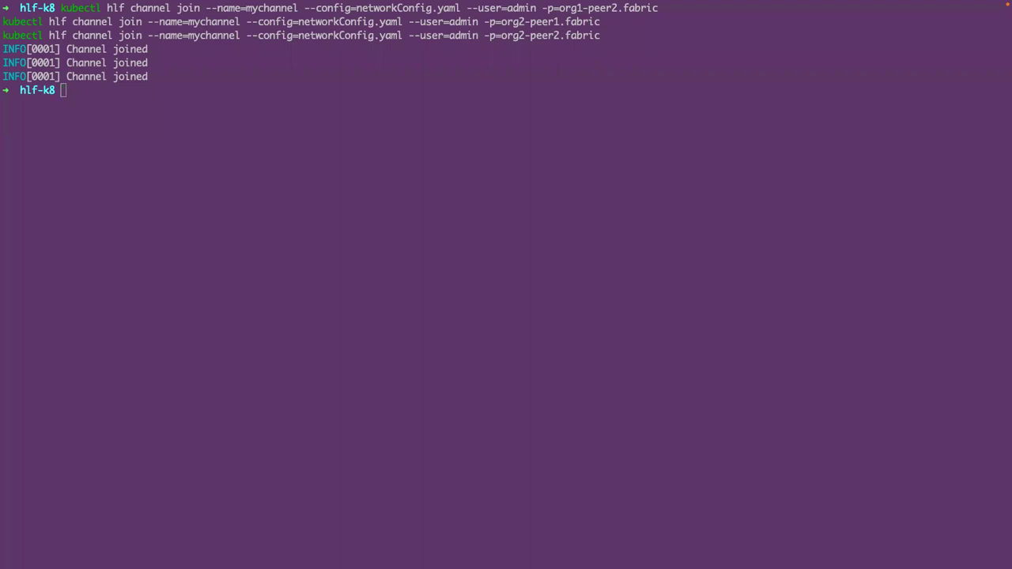
click(99, 208)
key(ctrl+l)
text(kubectl hlf channel addanchorpeer --channel=mychannel --config=networkConfig.yaml -)
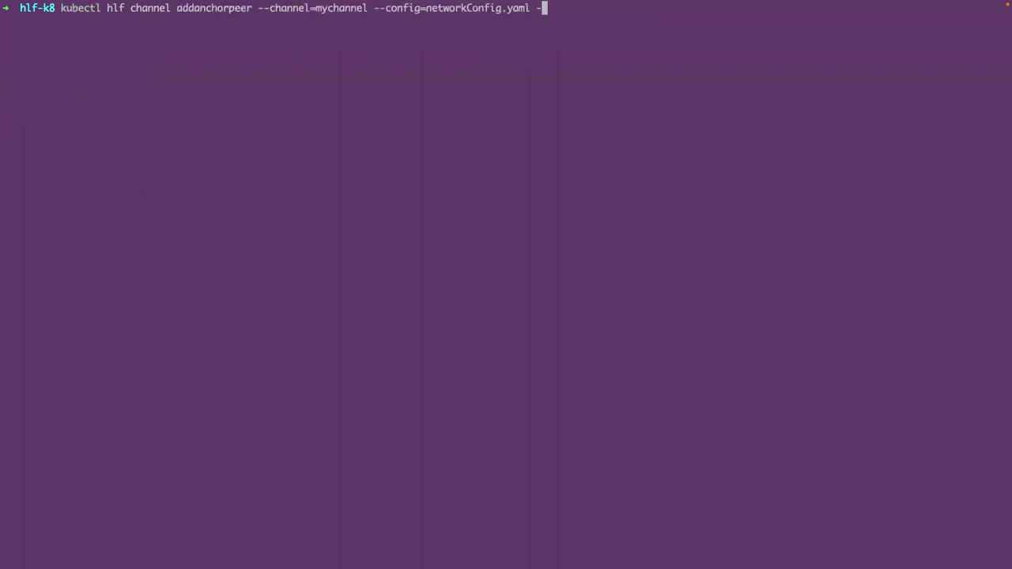
text(-user=admin --peer=org1-peer1.fabric)
key(Return)
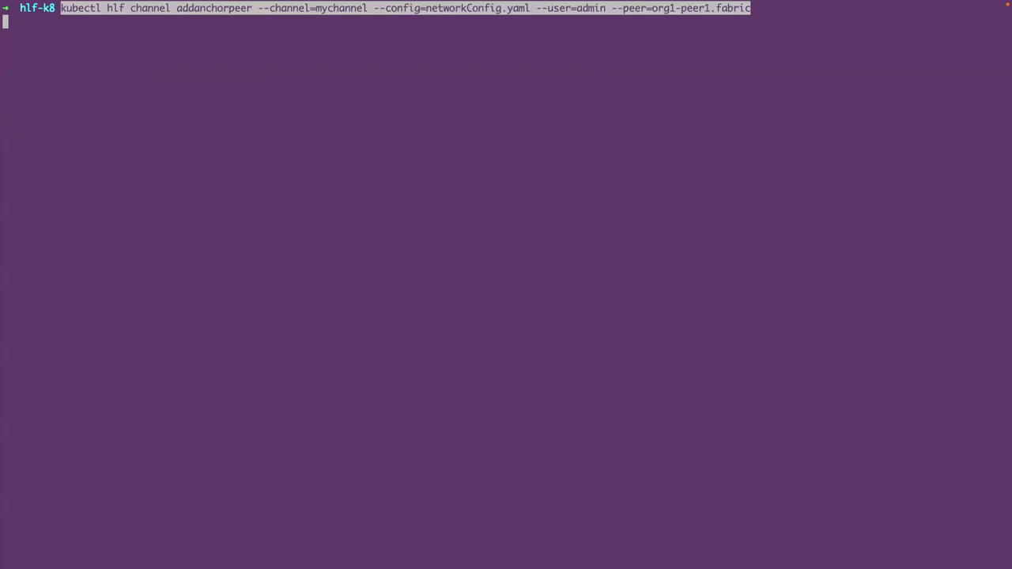
key(ctrl+super+f)
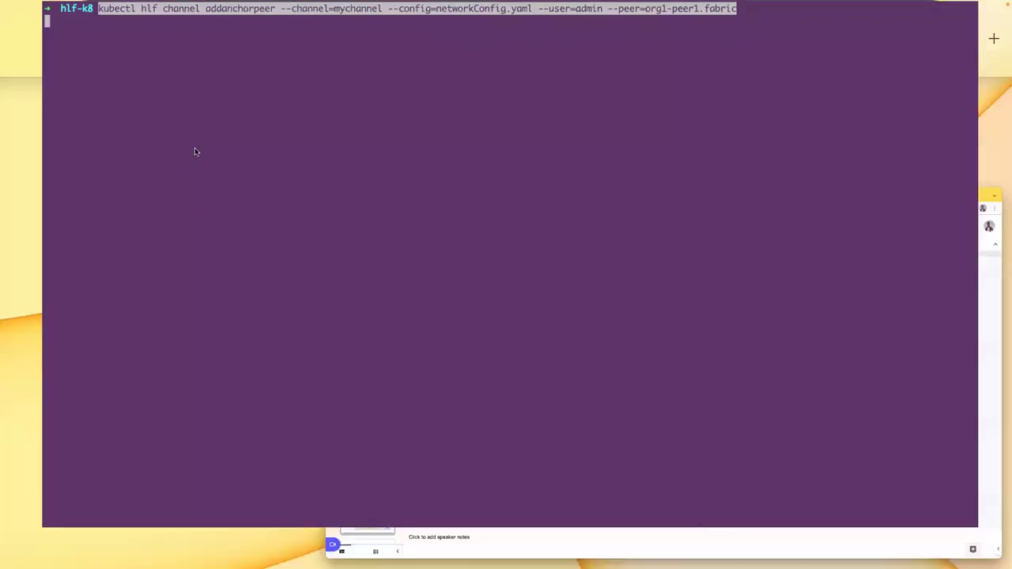
- Present the Network diagram slide in Google Slides, then return to the full-screen terminal
key(ctrl+alt+minus)
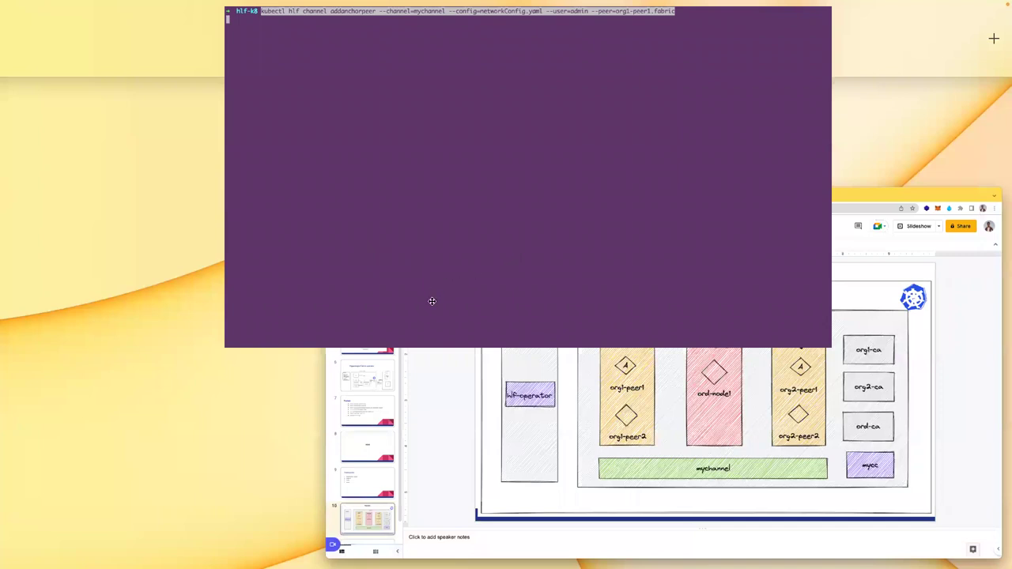
key(Escape)
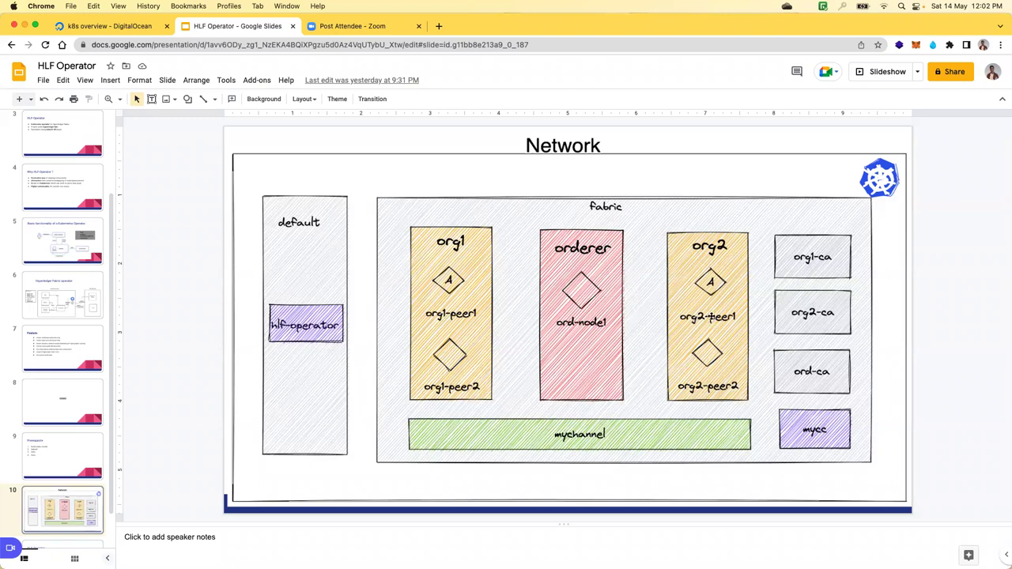
key(super+Tab)
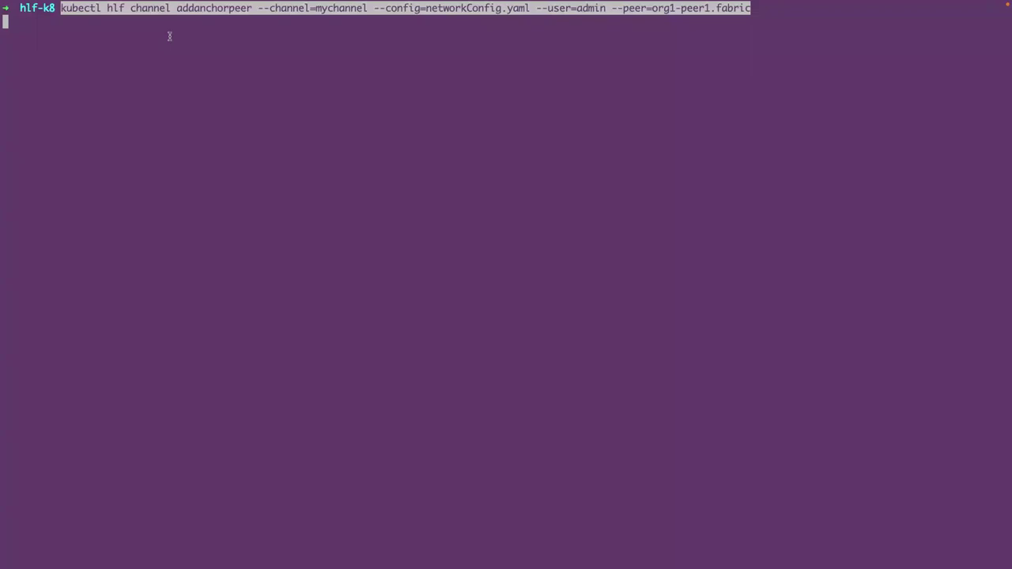
- Set org1-peer1 and then org2-peer1 as anchor peers on mychannel
double_click(706, 7)
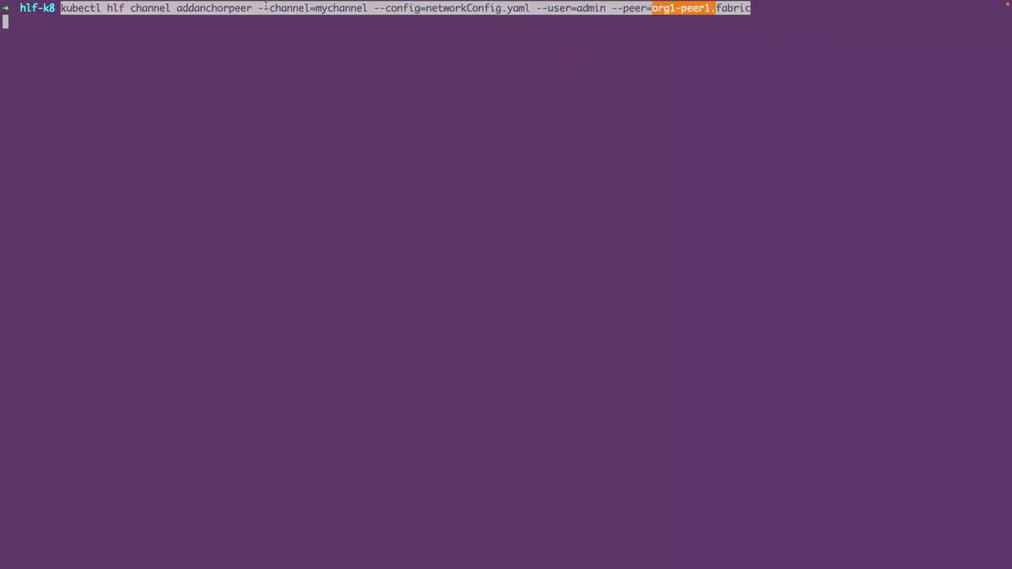
drag(263, 7, 605, 10)
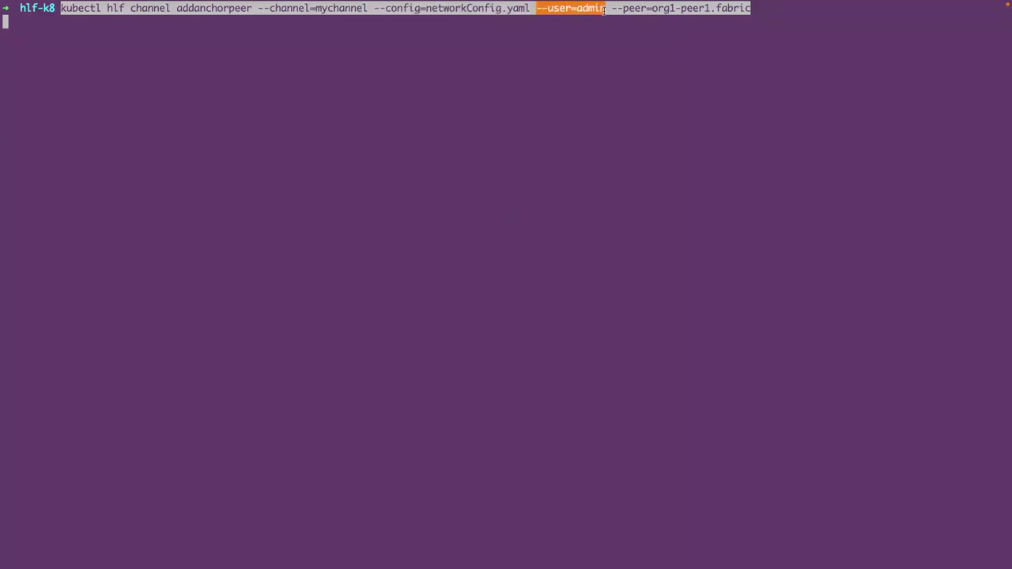
drag(605, 10, 608, 9)
key(Return)
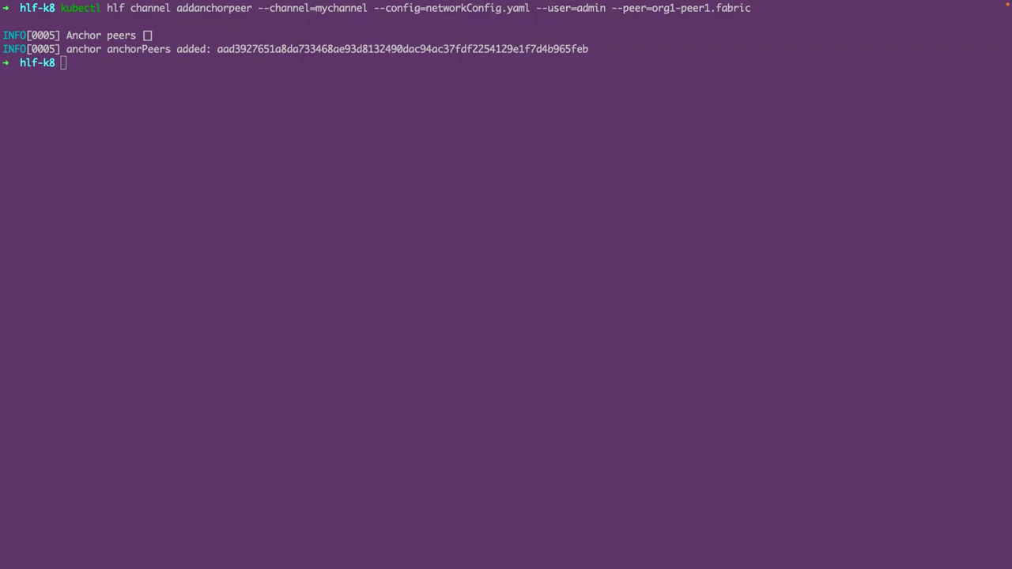
click(308, 90)
text(kubectl hlf channel addanchorpeer --channel=mychannel --config=networkConfig.yaml --user=admin --peer=org2-peer1.fabric)
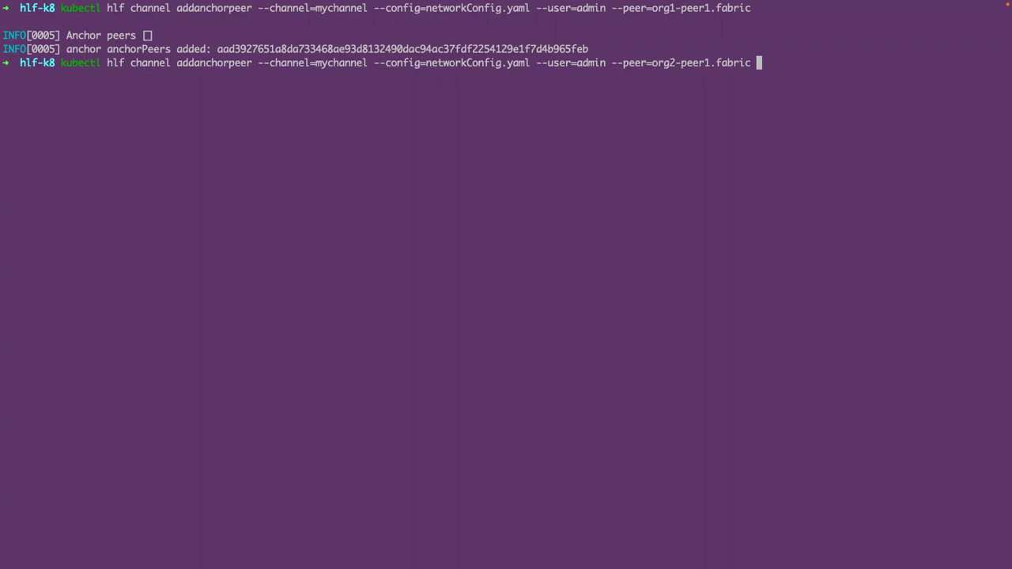
key(Return)
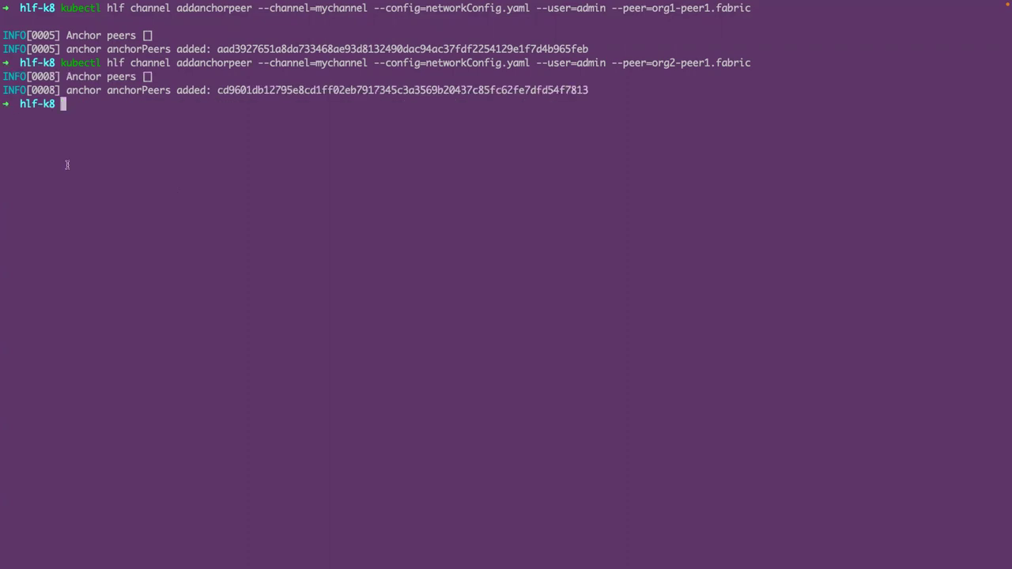
- Clear the terminal
text(clear)
key(Return)
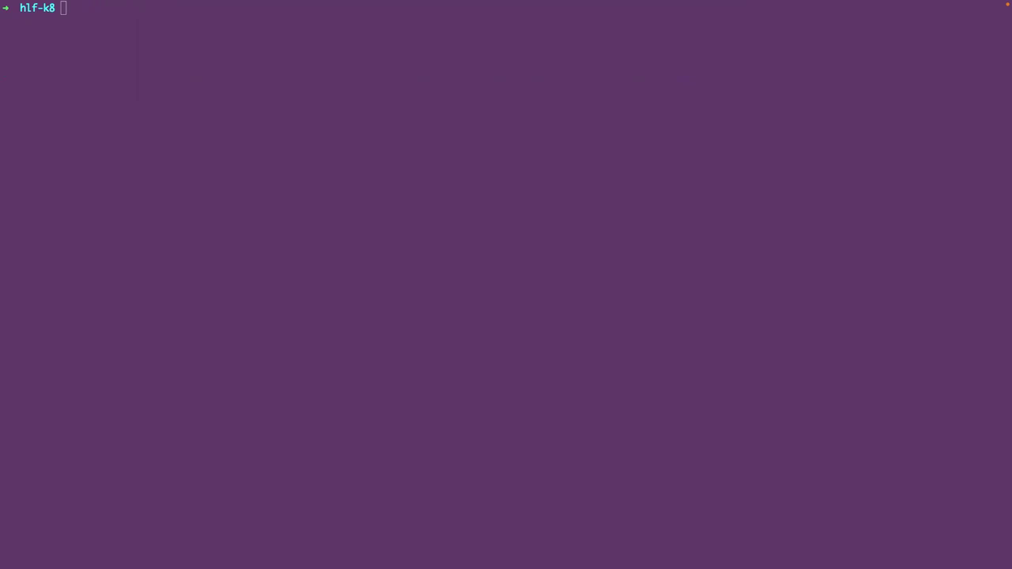
click(163, 74)
- Set the CC_NAME variable to mycc
text(CC_NAME=mycc)
key(Return)
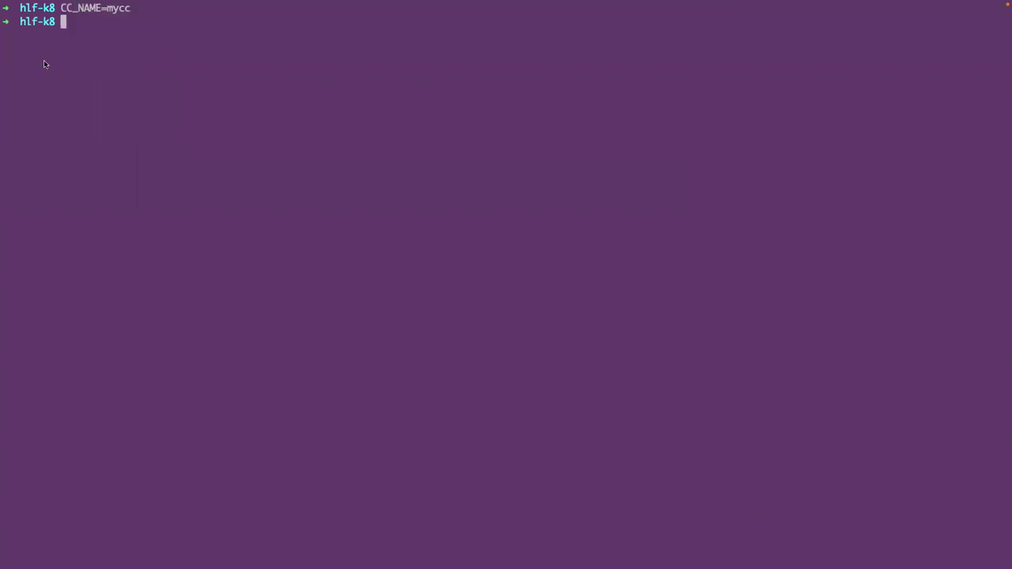
key(super+Tab)
- Write metadata.json with type ccaas and label mycc via a heredoc
click(135, 52)
text(cat <<METADATA-EOF >"metadata.json"     {         "type": "ccaas",         "label": "${CC_NAME}"      } METADATA-EOF)
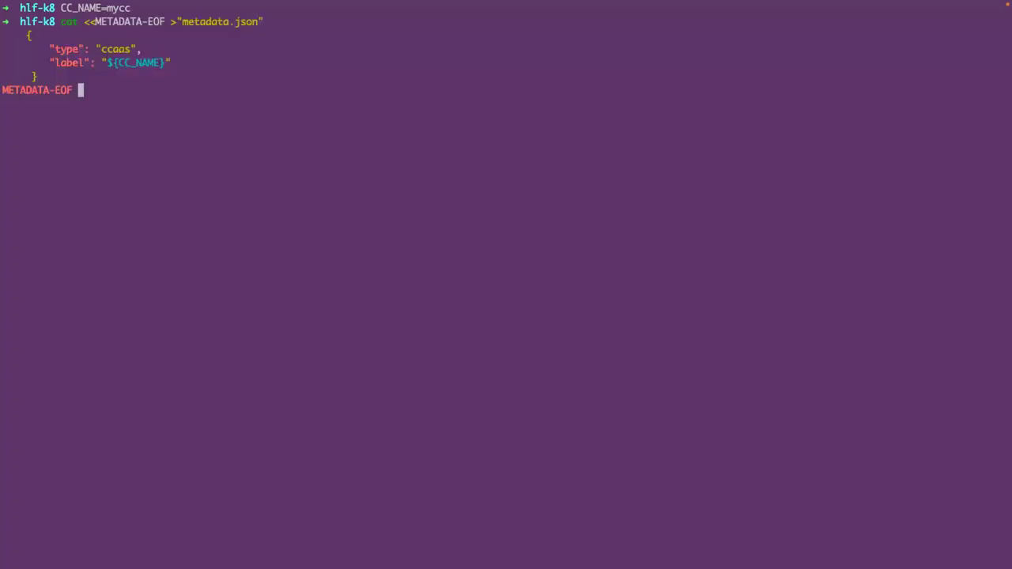
key(Return)
key(ctrl+c)
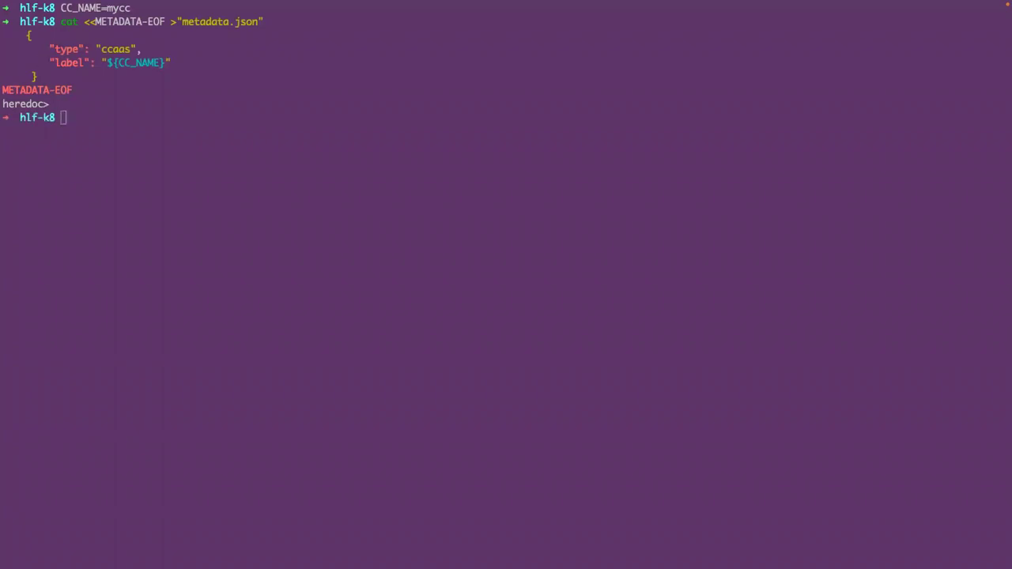
click(233, 137)
key(super+v)
key(Return)
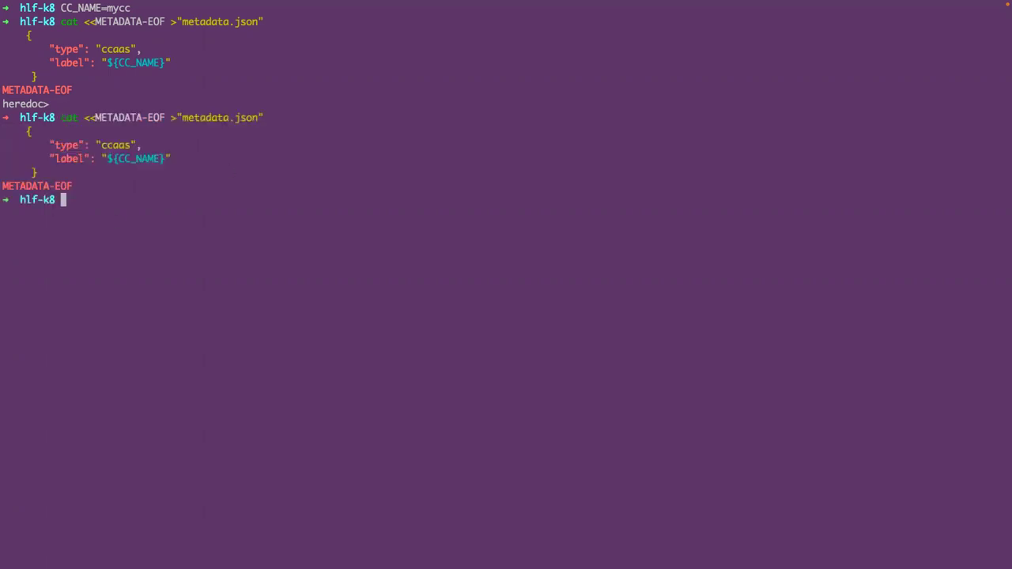
- List the files and print metadata.json to verify type ccaas and label mycc
key(ctrl+l)
text(ls)
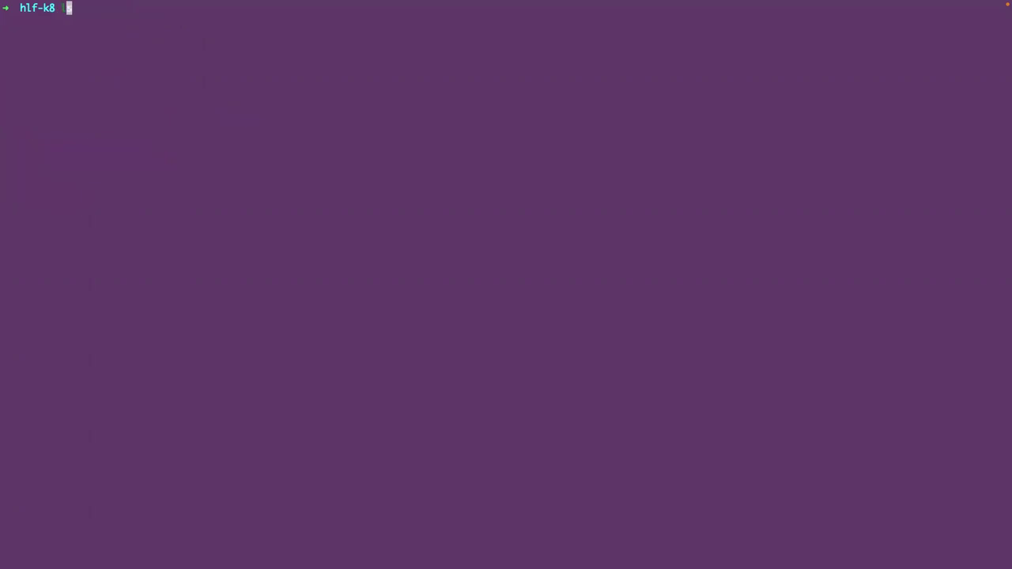
key(Return)
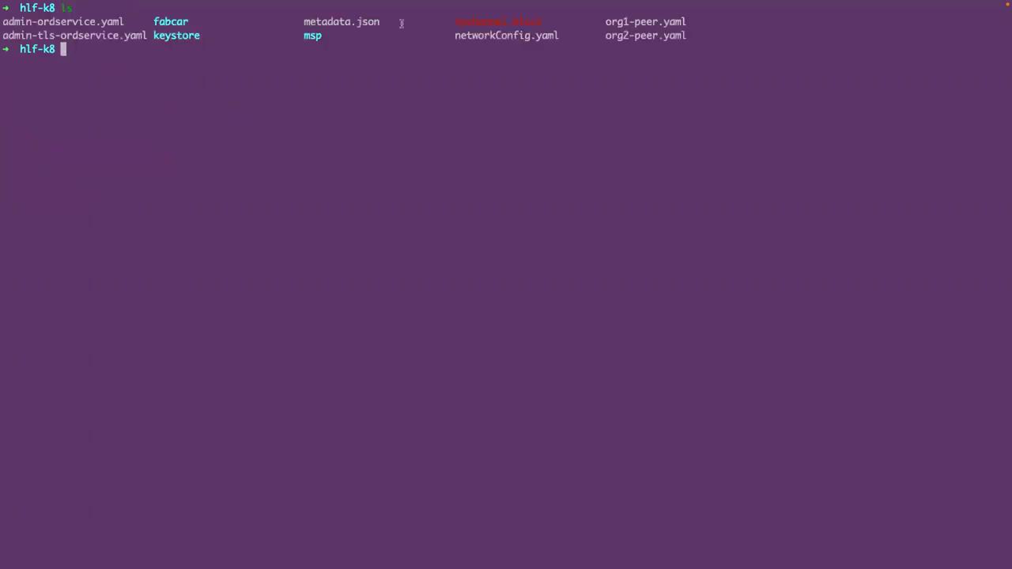
double_click(387, 22)
text(cat me)
key(Tab)
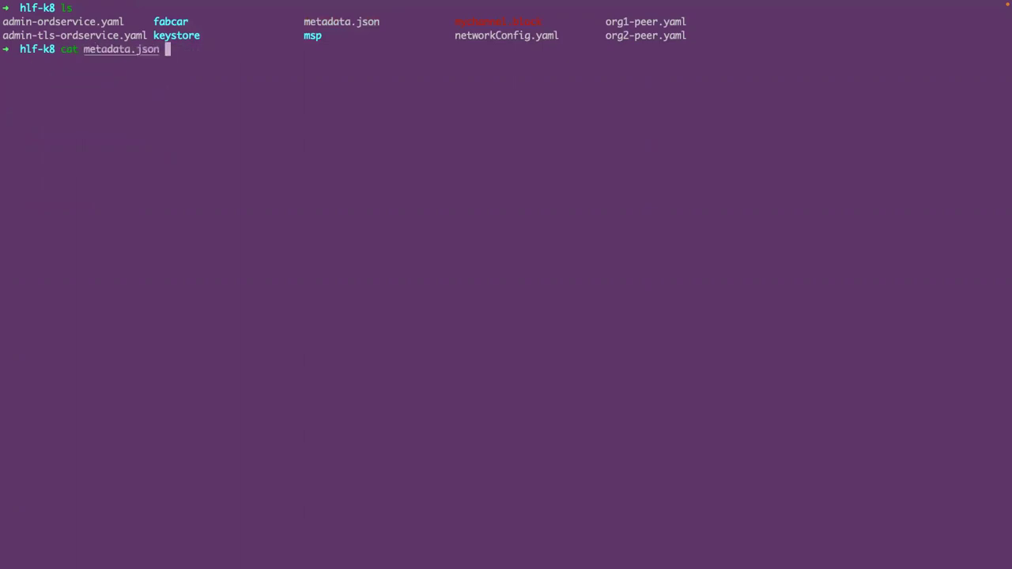
key(Return)
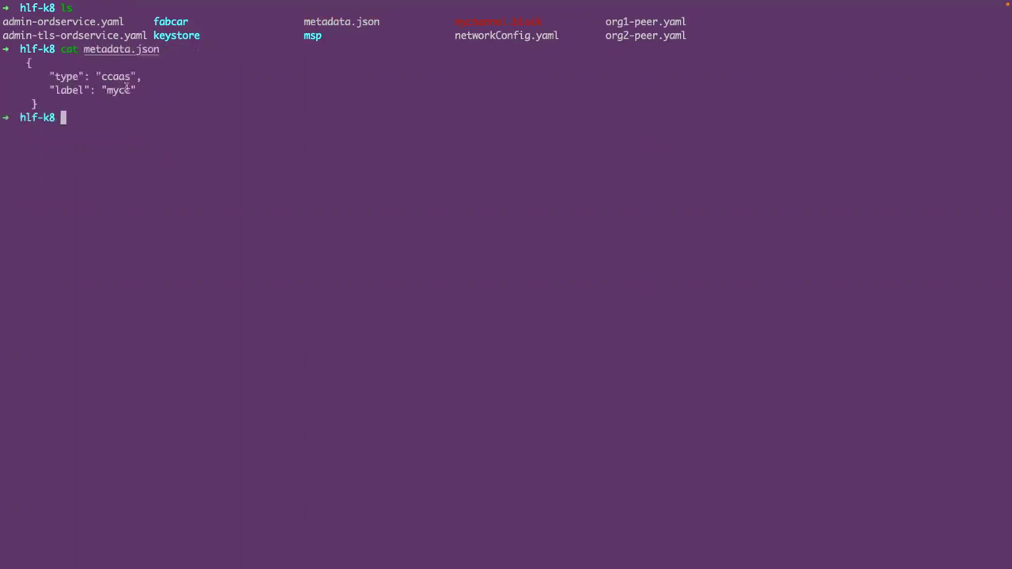
drag(101, 90, 139, 92)
click(15, 68)
drag(14, 69, 34, 104)
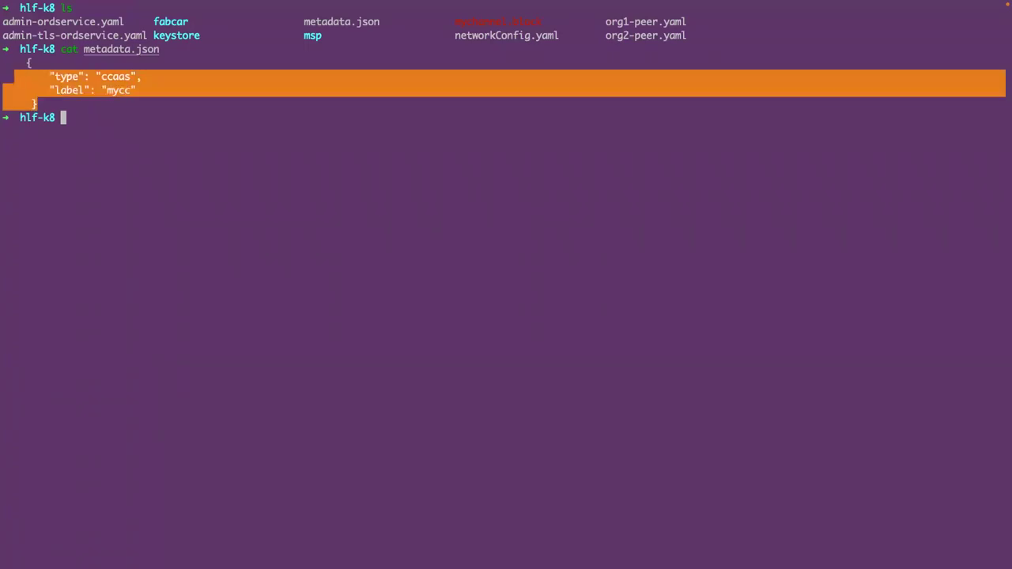
key(super+Tab)
click(141, 132)
- Create connection.json with address mycc:7052, dial_timeout 10s and tls_required false
text(clear)
key(Return)
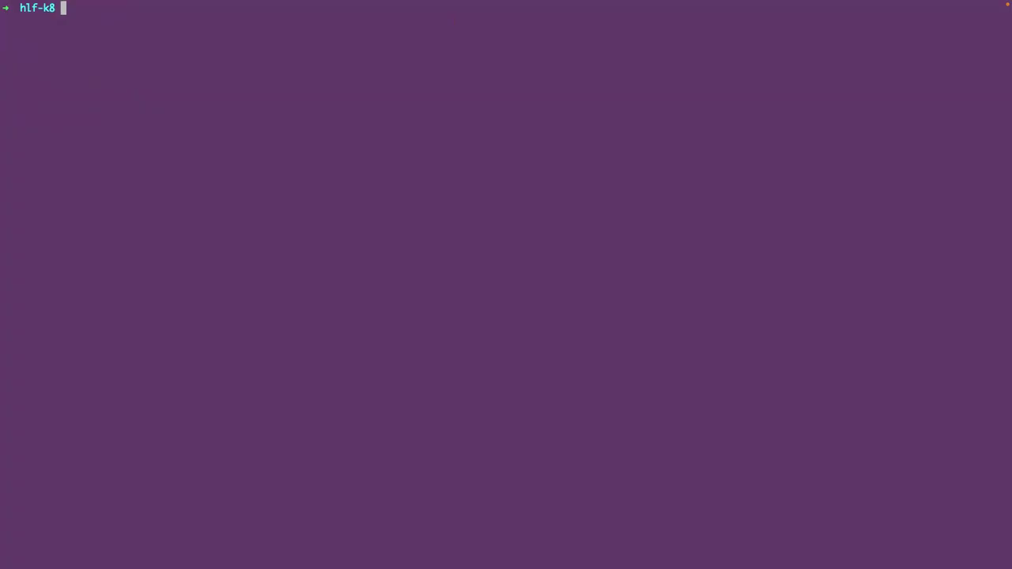
key(super+v)
key(Return)
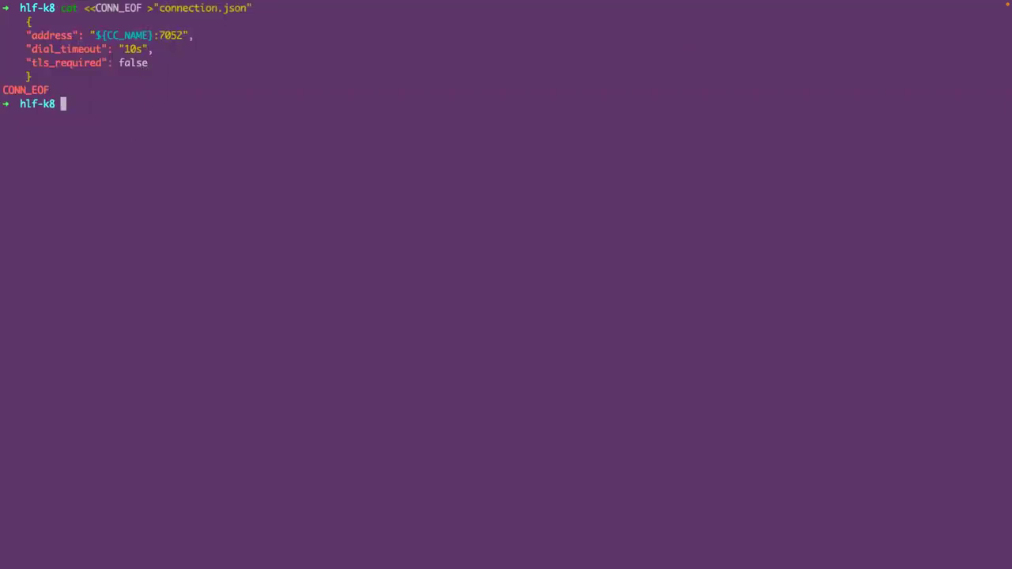
- List the files and print connection.json to verify the mycc:7052 address
text(ls)
key(Return)
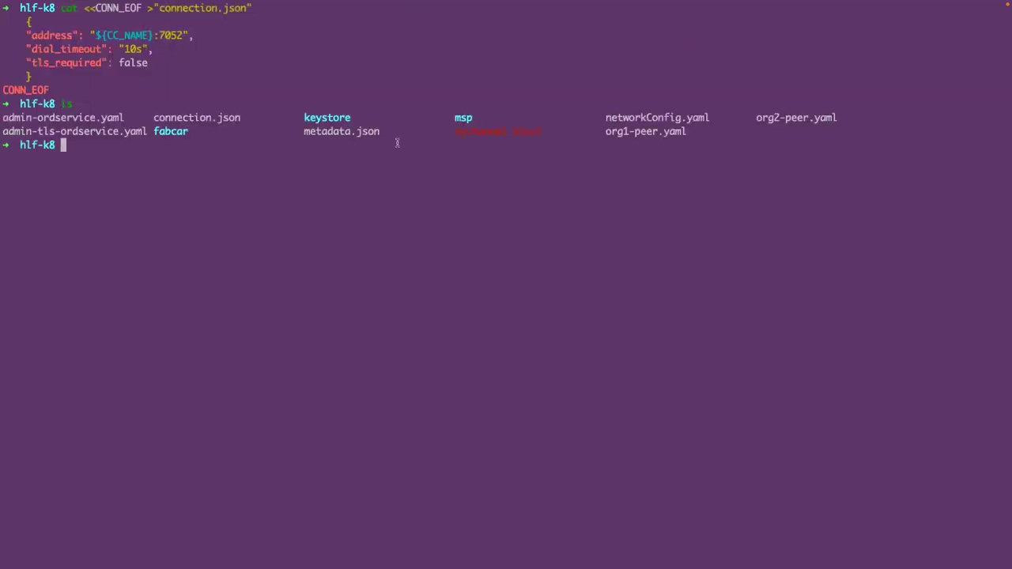
drag(155, 117, 242, 118)
text(cat co)
key(Tab)
key(Return)
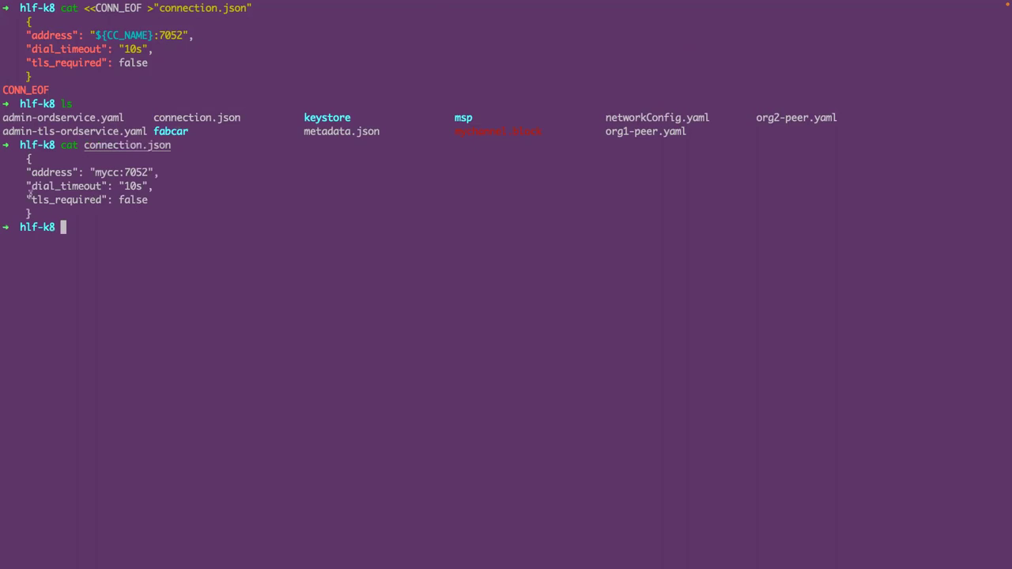
drag(13, 171, 158, 218)
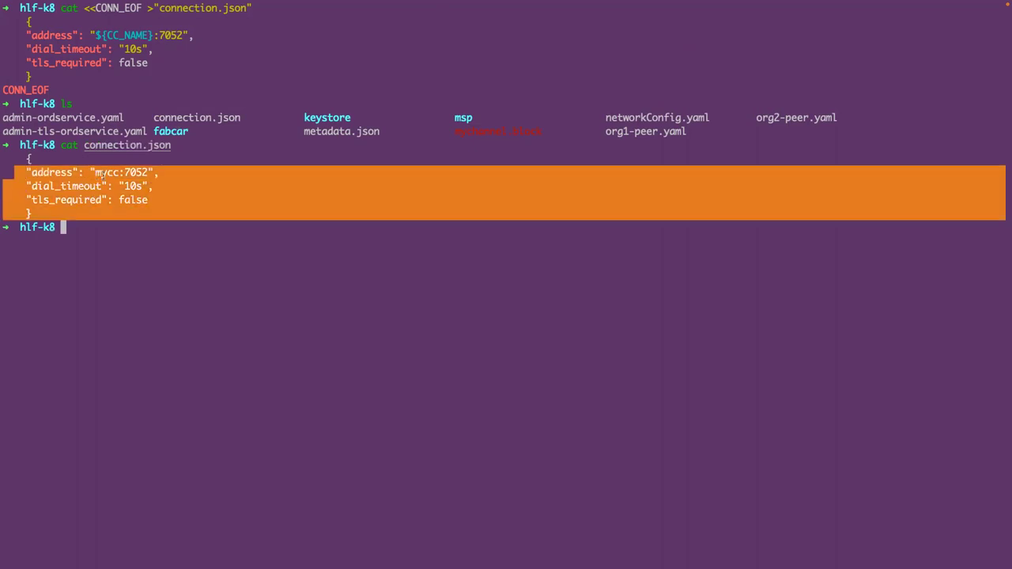
double_click(111, 172)
drag(119, 173, 132, 172)
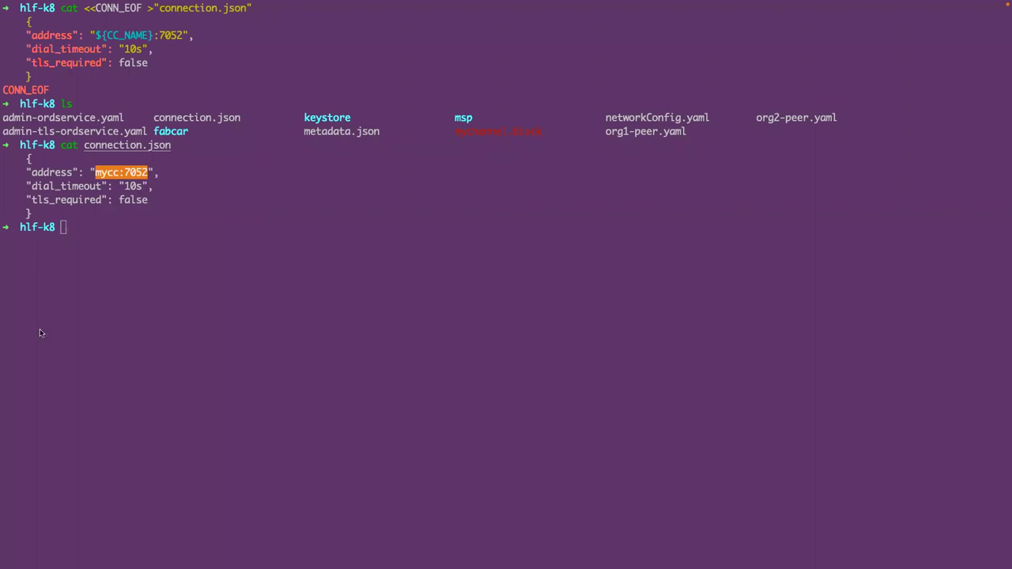
- Clear the terminal screen
click(134, 243)
text(clear)
key(Return)
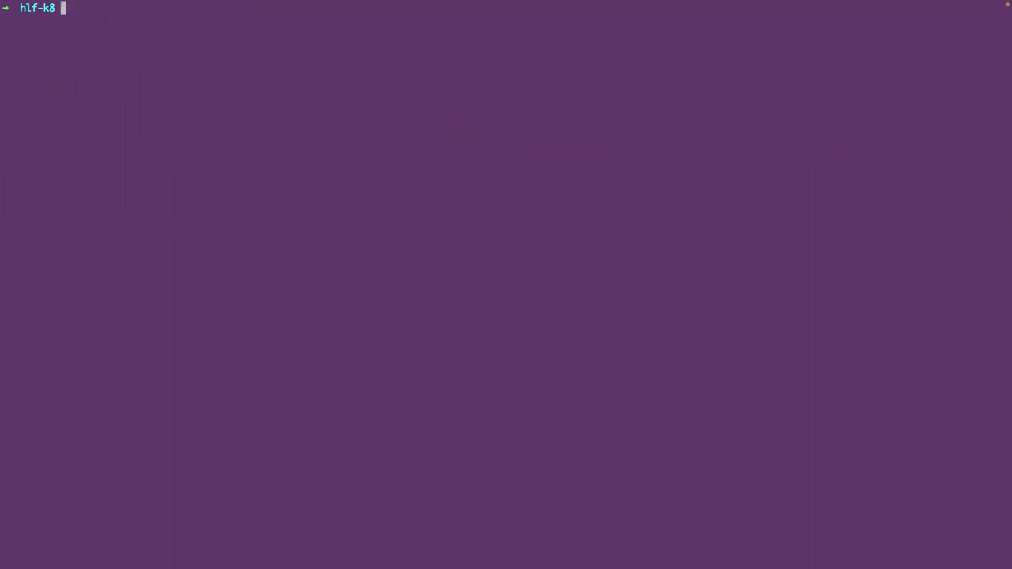
key(super+v)
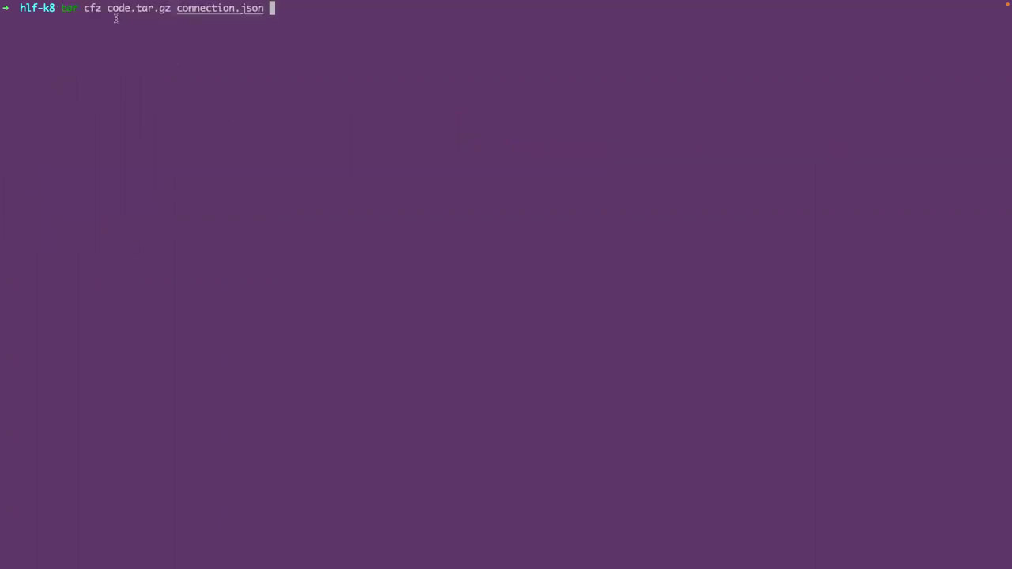
drag(106, 9, 171, 11)
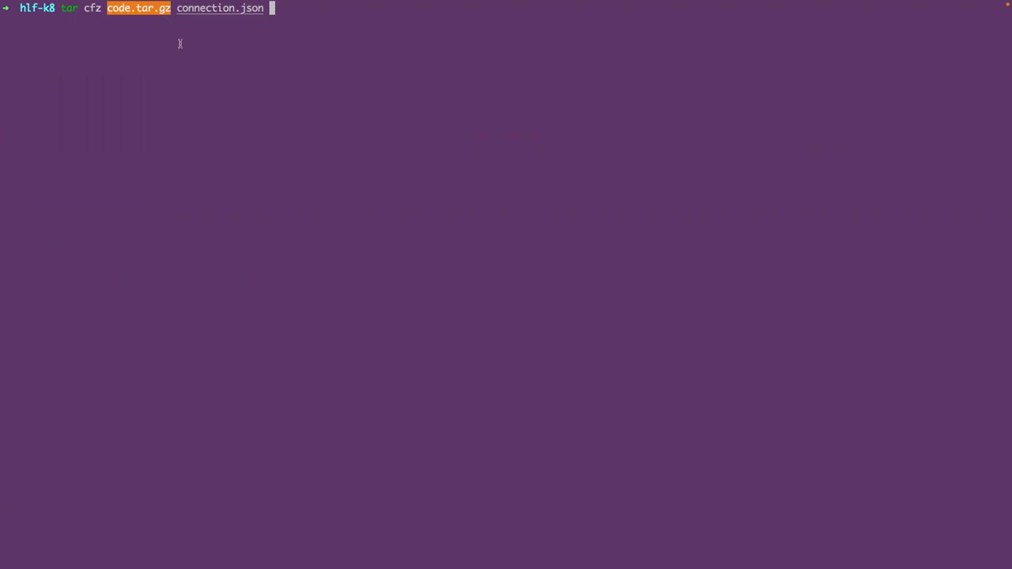
key(Return)
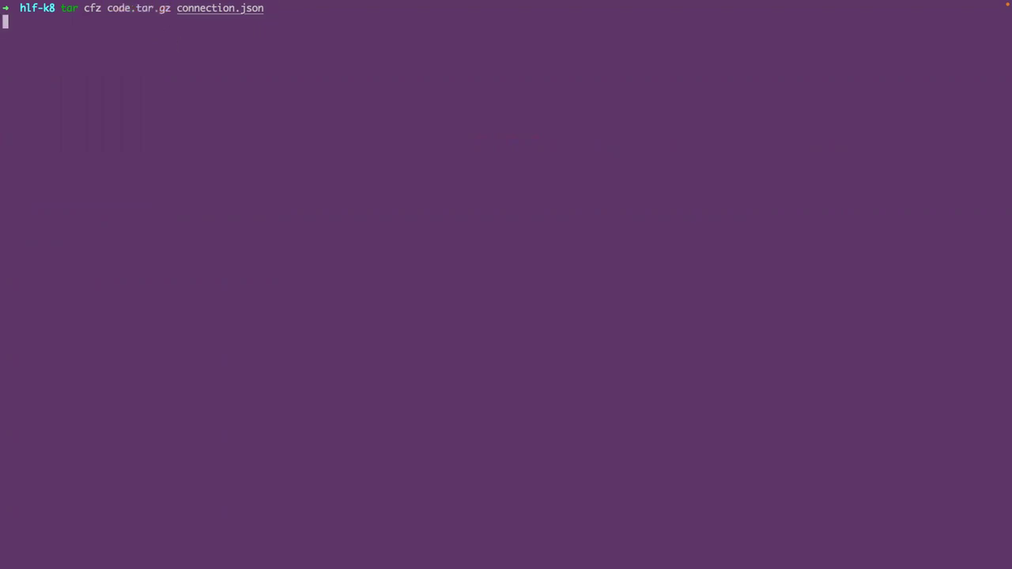
text(ls)
key(Return)
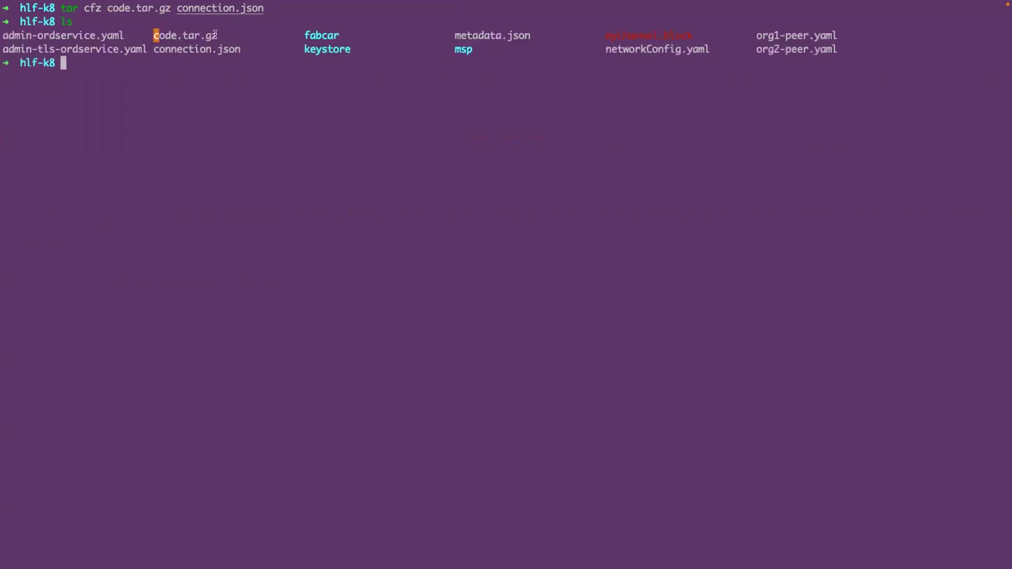
double_click(155, 35)
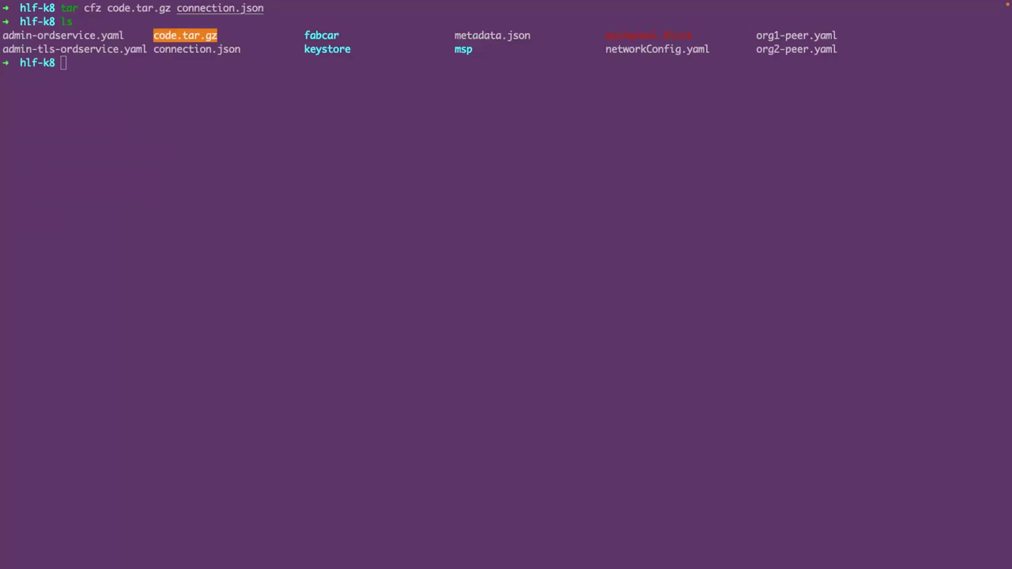
click(220, 118)
drag(452, 35, 524, 36)
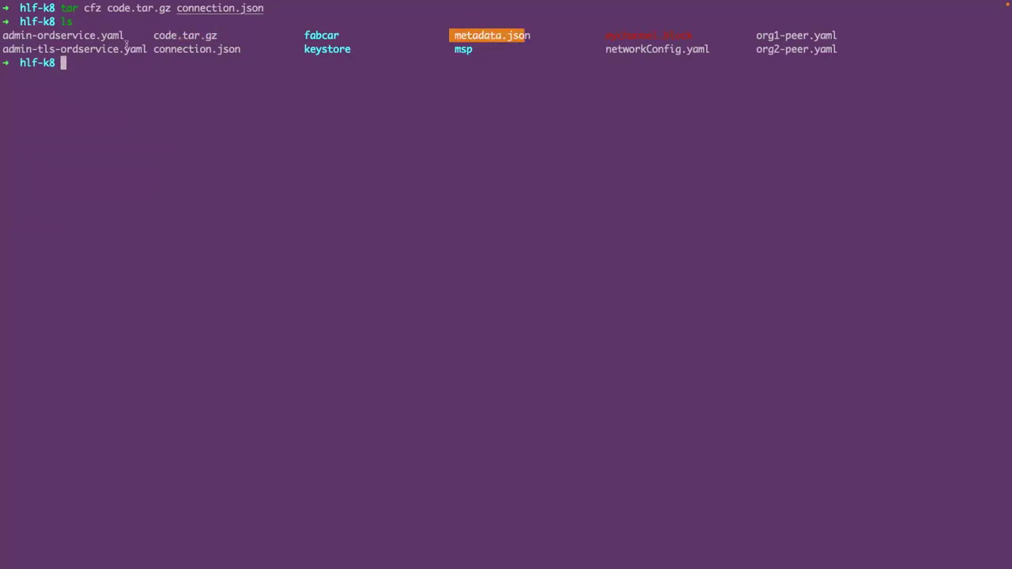
drag(154, 35, 220, 36)
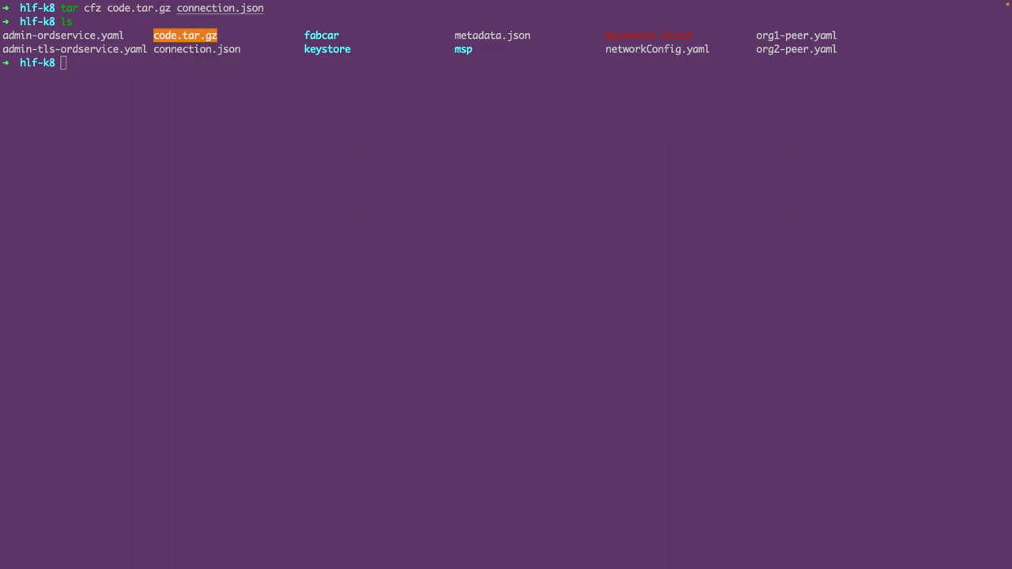
click(239, 160)
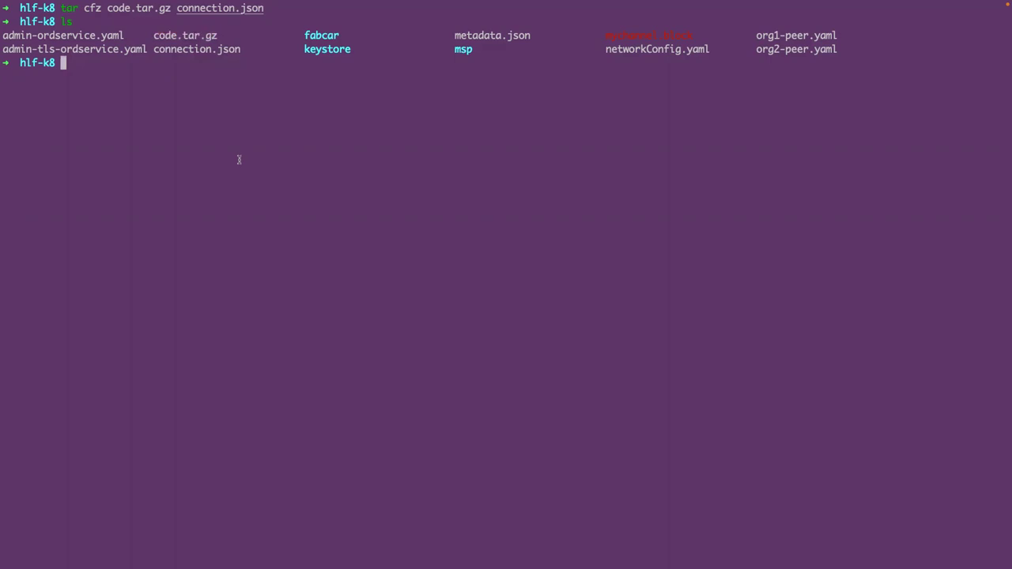
- Tar metadata.json and code.tar.gz into mycc-external.tgz and list the folder to show the new package
text(tar cfz ${CC_NAME}-external.tgz metadata.json code.tar.gz)
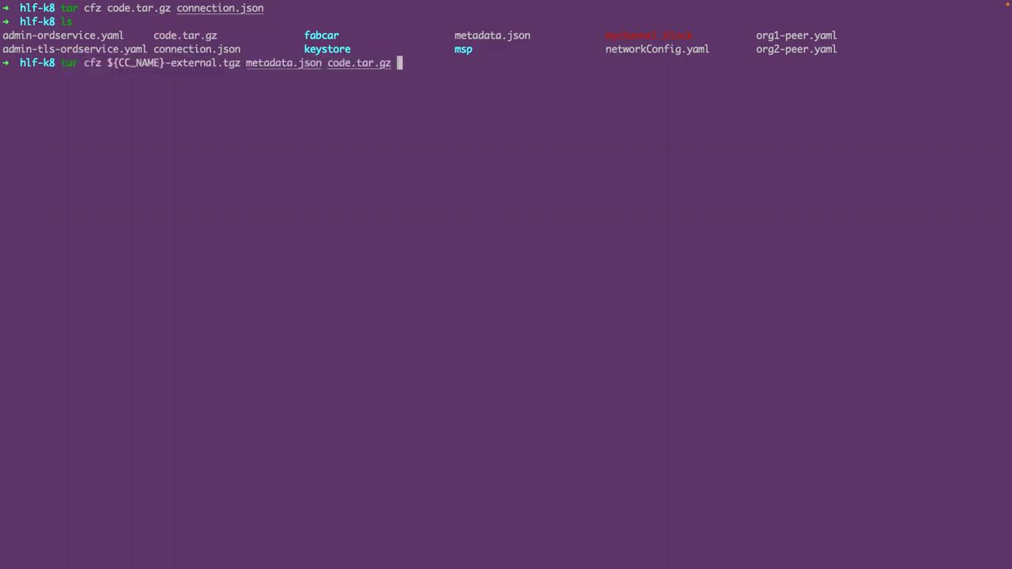
key(Return)
text(ls)
key(Return)
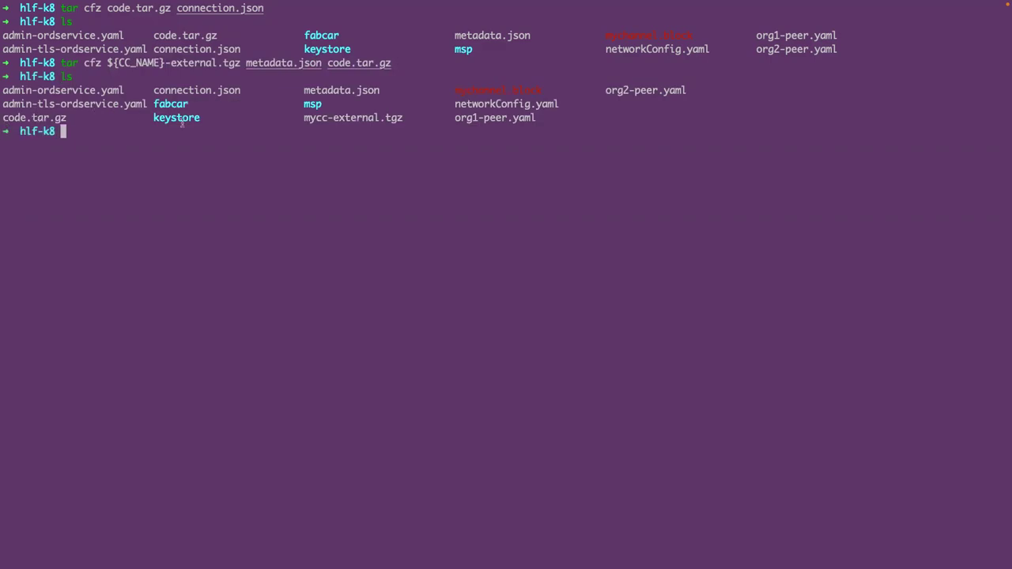
drag(306, 118, 403, 117)
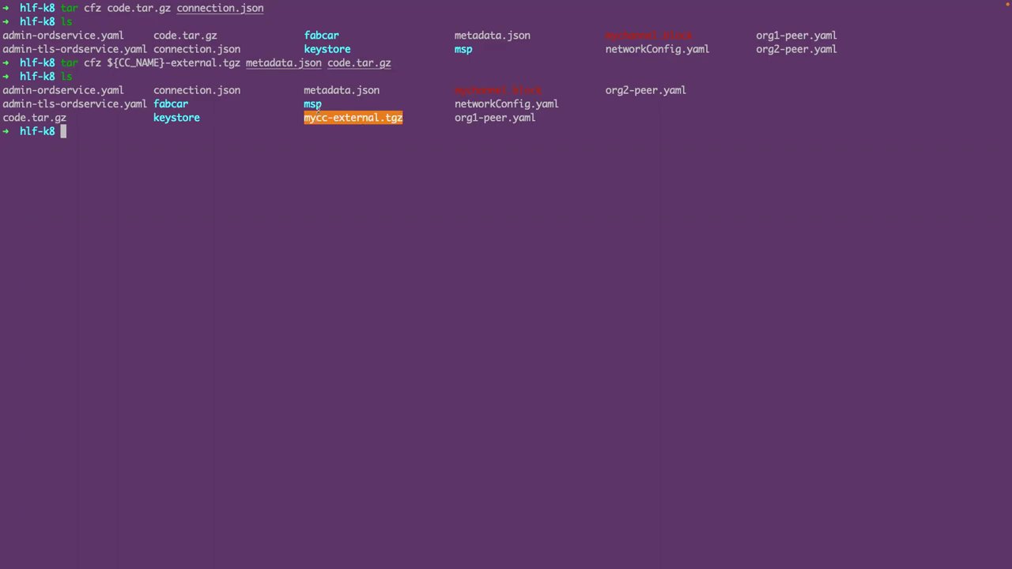
drag(304, 90, 381, 90)
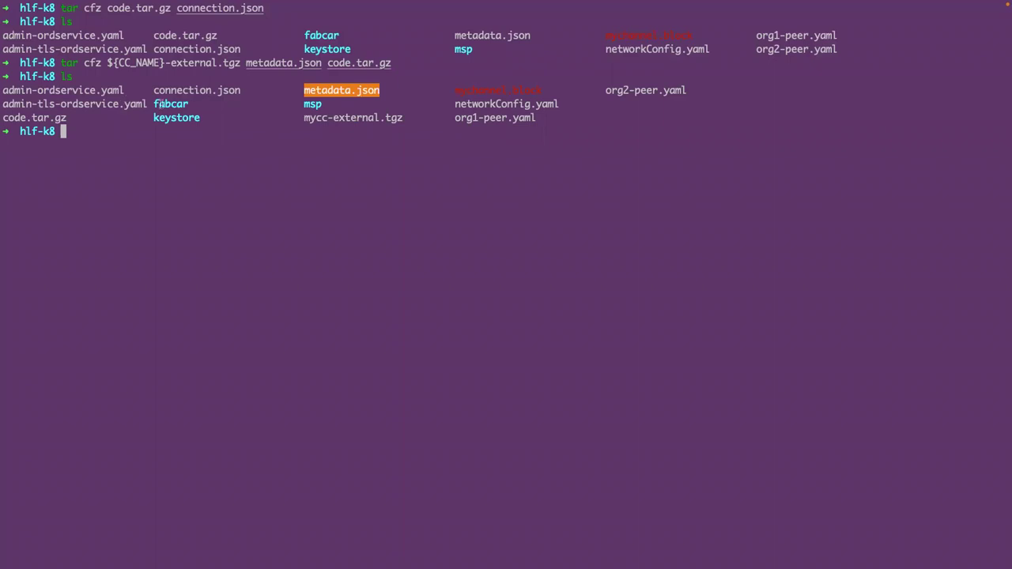
drag(66, 118, 2, 119)
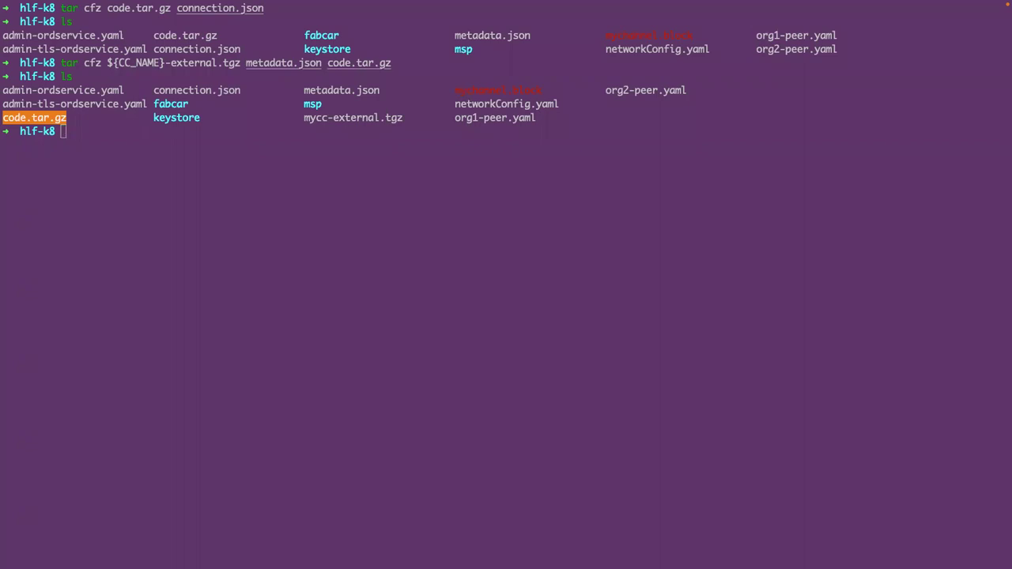
- Run kubectl-hlf chaincode calculatepackageid on mycc-external.tgz (node, label) and store it in PACKAGE_ID
click(134, 148)
text(PACKAGE_ID=$(kubectl-hlf chaincode calculatepackageid --path=$CC_NAME-external.tgz --language=node --label=$CC_NAME))
key(Return)
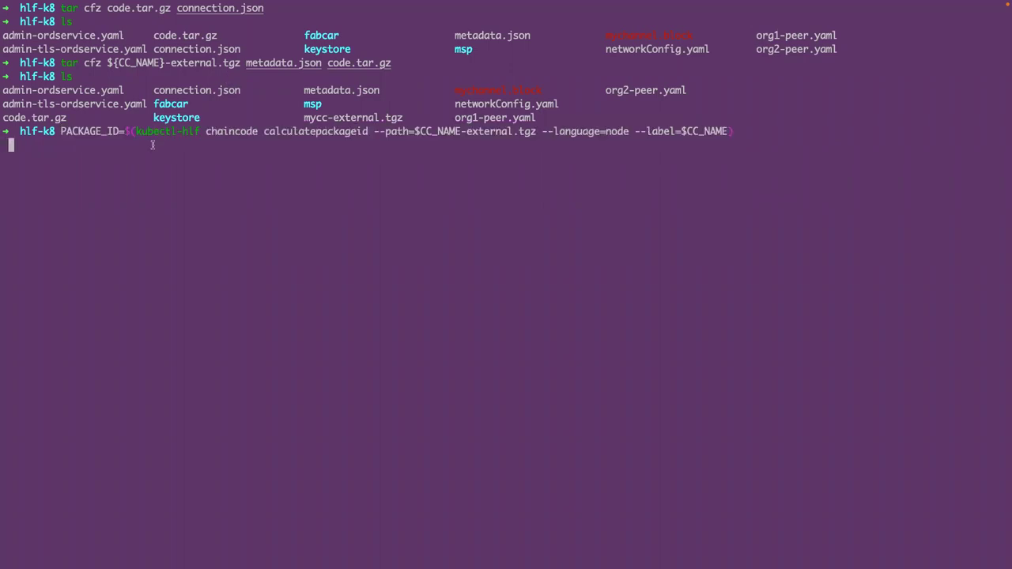
double_click(198, 132)
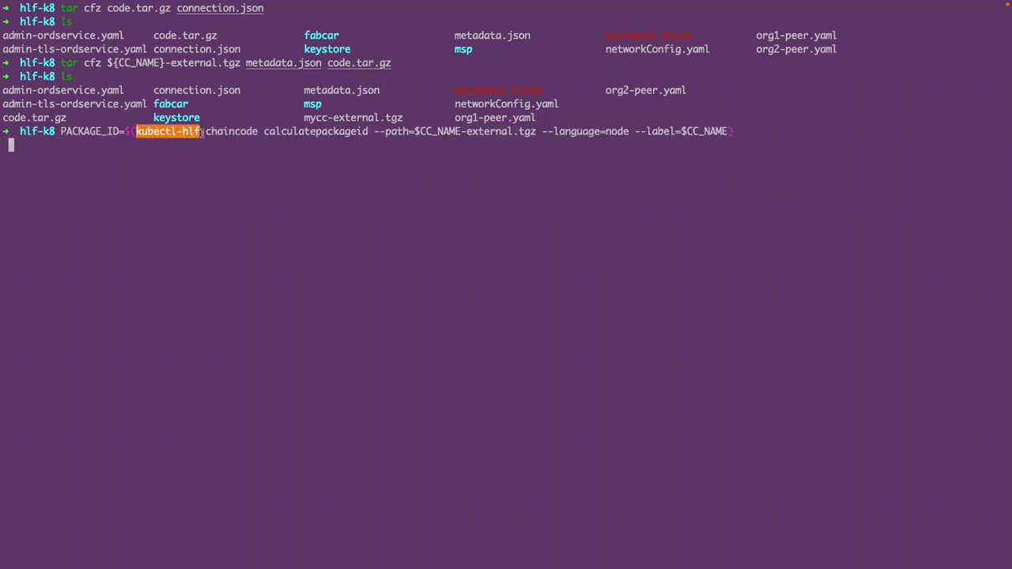
drag(265, 132, 369, 133)
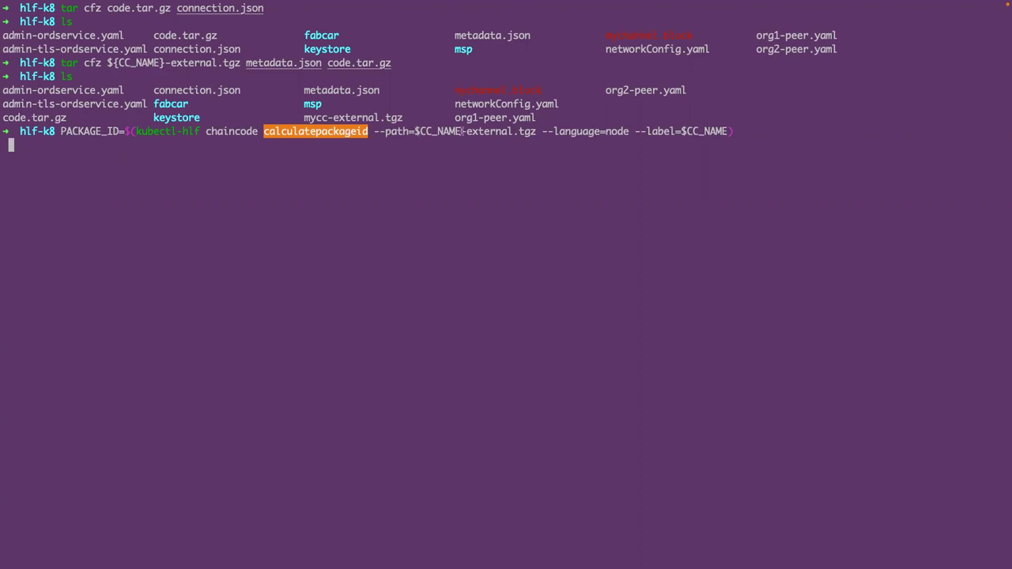
click(525, 132)
drag(415, 132, 628, 132)
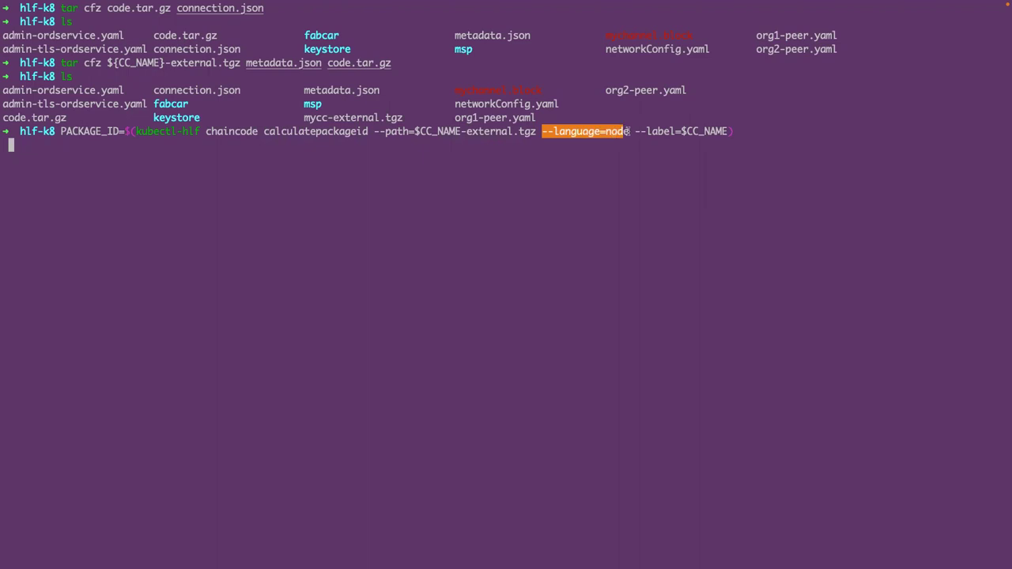
click(608, 132)
double_click(608, 132)
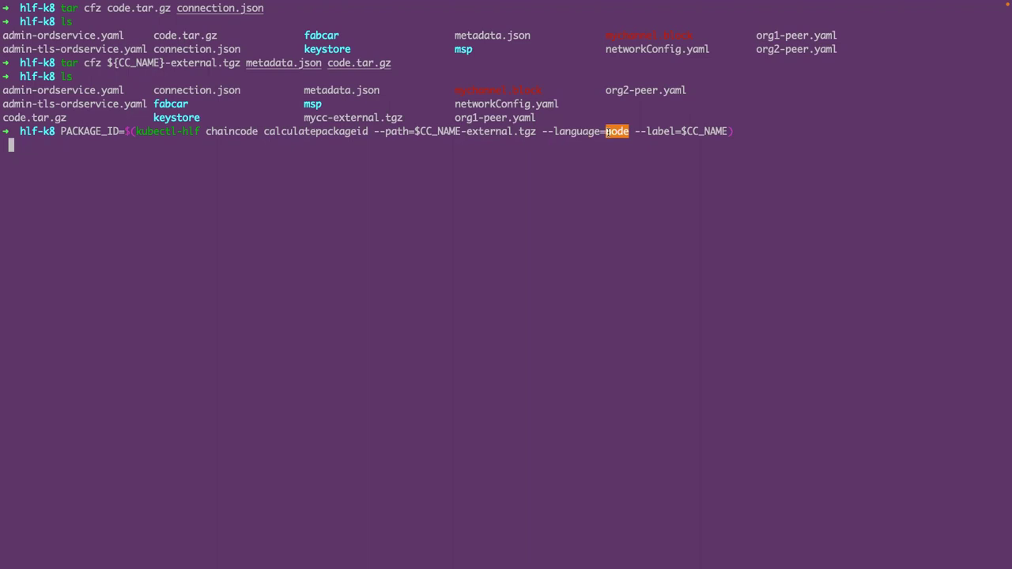
drag(634, 132, 727, 132)
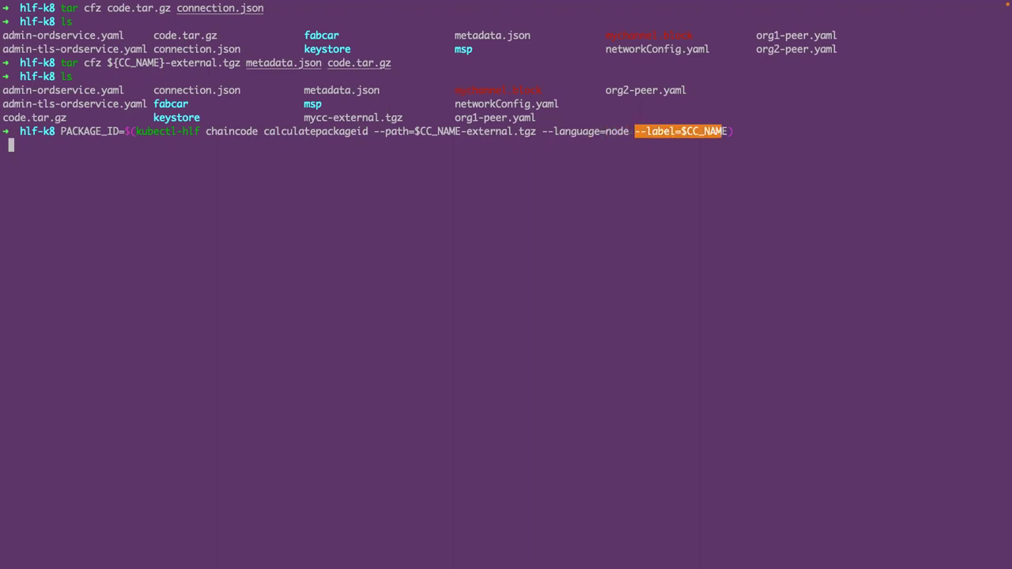
- Echo $PACKAGE_ID and copy the mycc-external.tgz file name
text(ec)
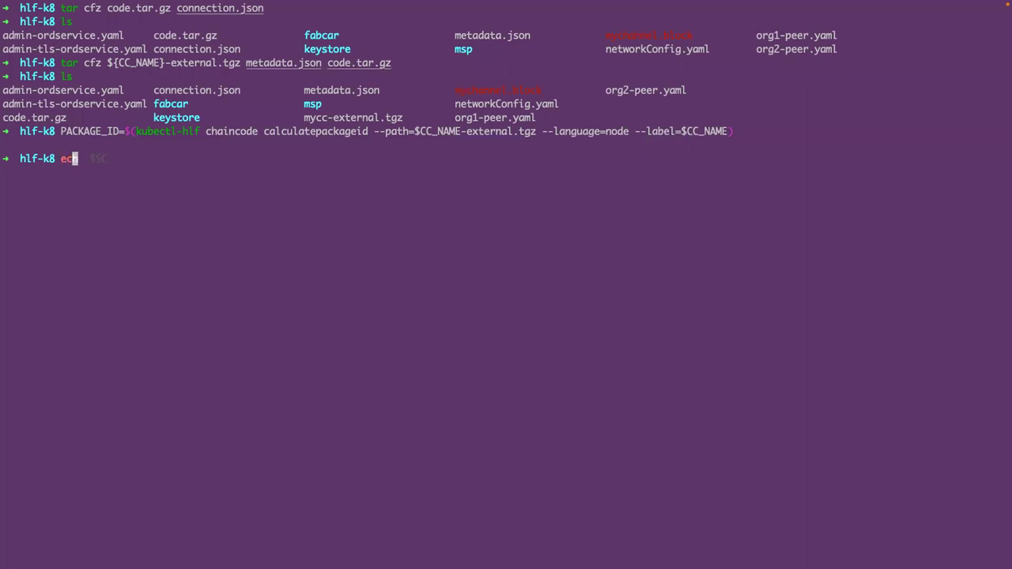
text(ho $PA)
key(Right)
key(Return)
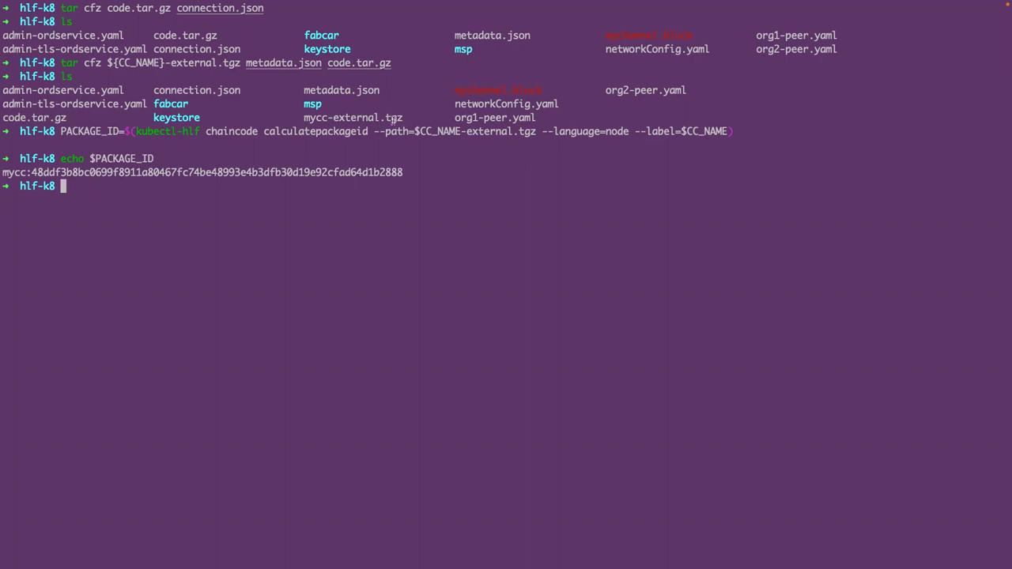
drag(304, 119, 404, 119)
key(super+c)
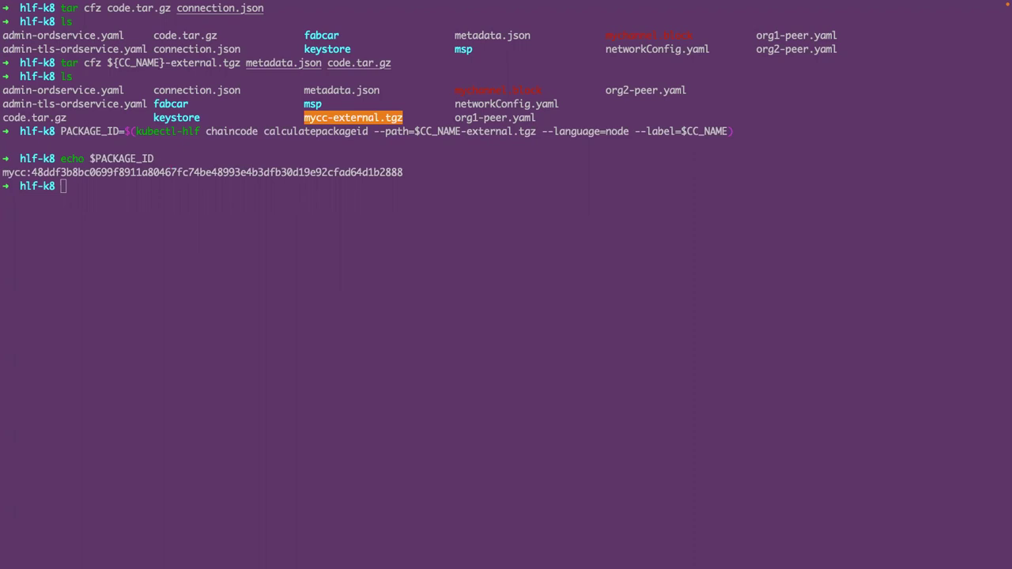
- Install the mycc-external.tgz chaincode on org1-peer1 using networkConfig.yaml as admin
click(114, 196)
key(super+v)
key(Return)
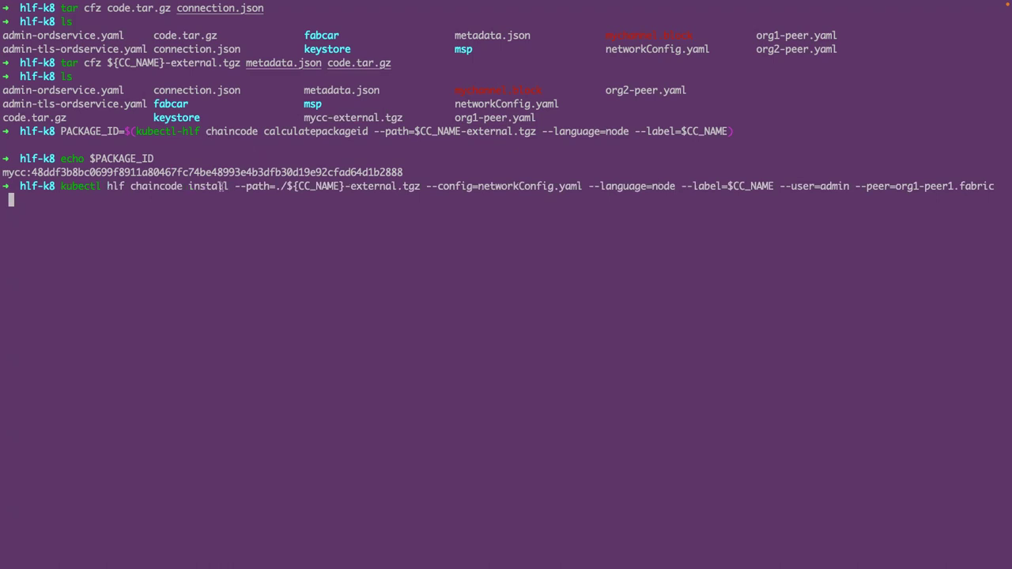
drag(235, 187, 781, 187)
double_click(661, 186)
double_click(678, 186)
double_click(851, 187)
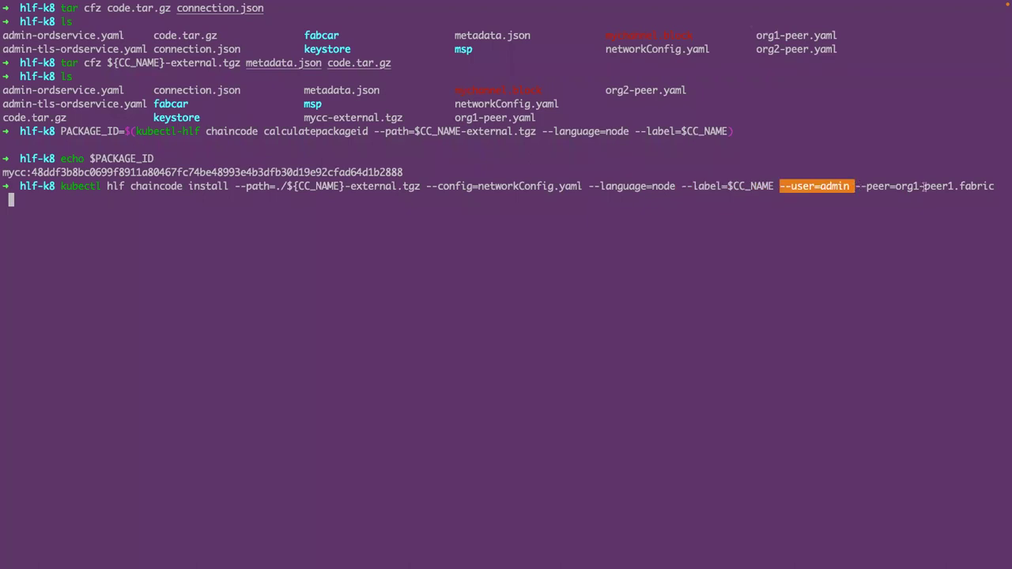
double_click(893, 186)
click(945, 200)
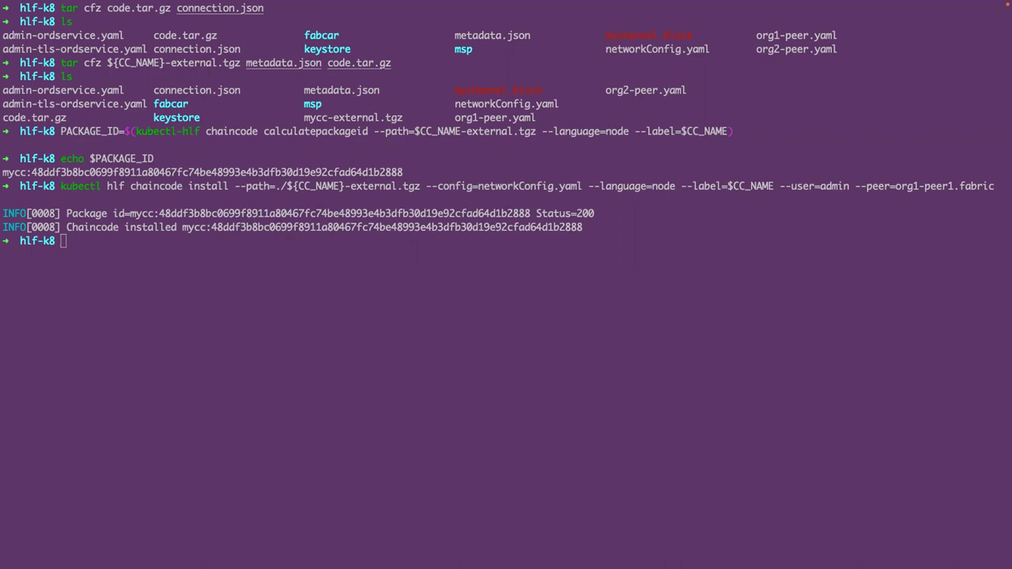
- Install the same chaincode package on org2-peer1, then clear the terminal
click(225, 249)
text(kubectl hlf chaincode install --path=./${CC_NAME}-external.tgz --config=networkConfig.yaml --language=node --label=$CC_NAME --user=admin --peer=org2-peer1.fabric)
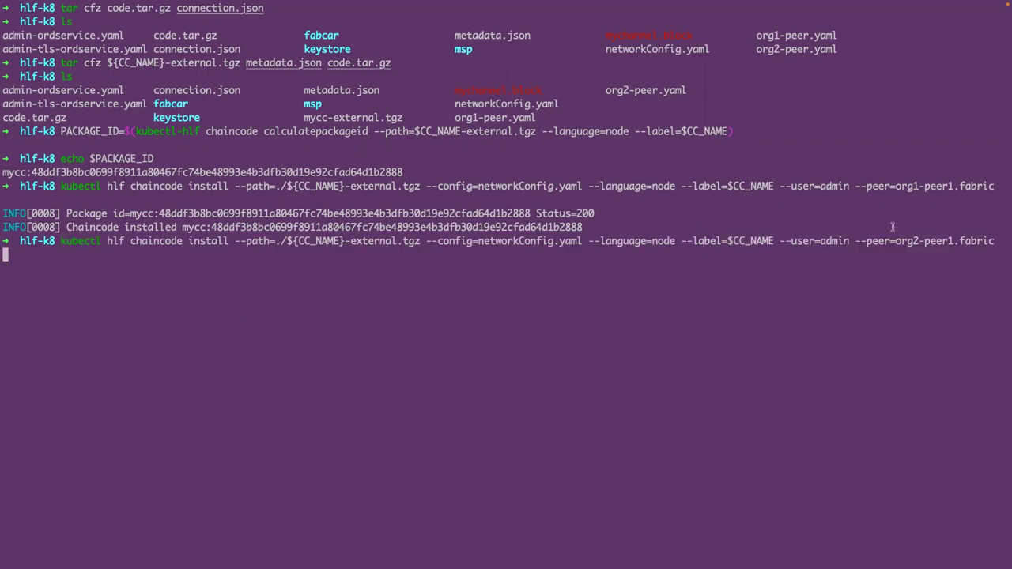
drag(855, 241, 964, 241)
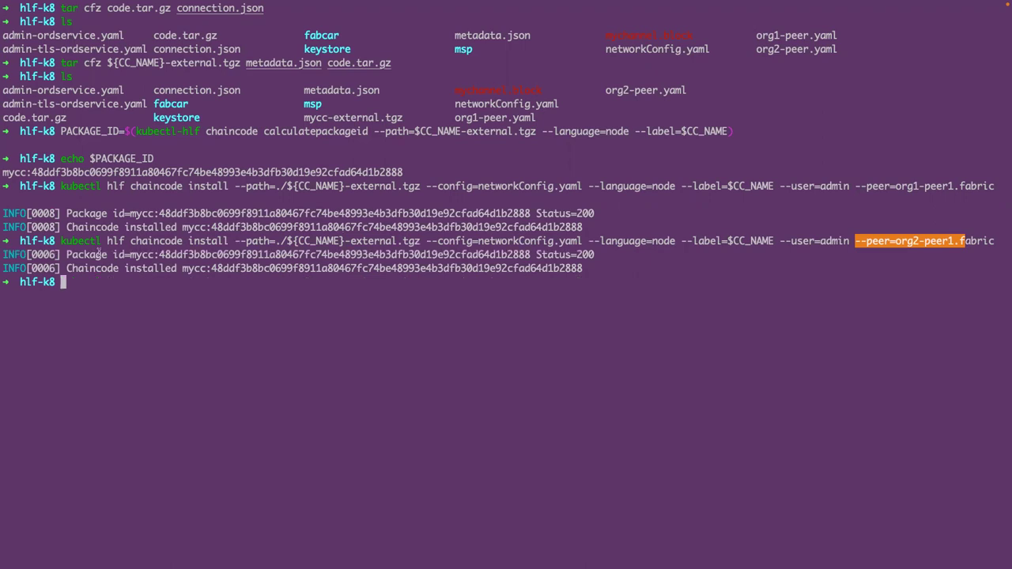
text(clear)
key(Return)
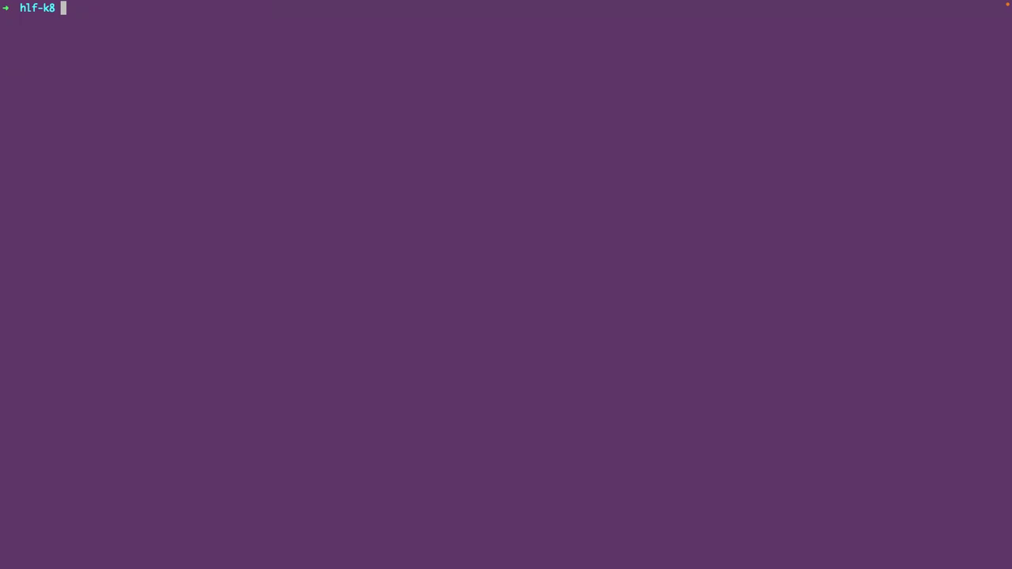
- Run code . to open the hlf-k8 folder in VS Code
text(code .)
key(Return)
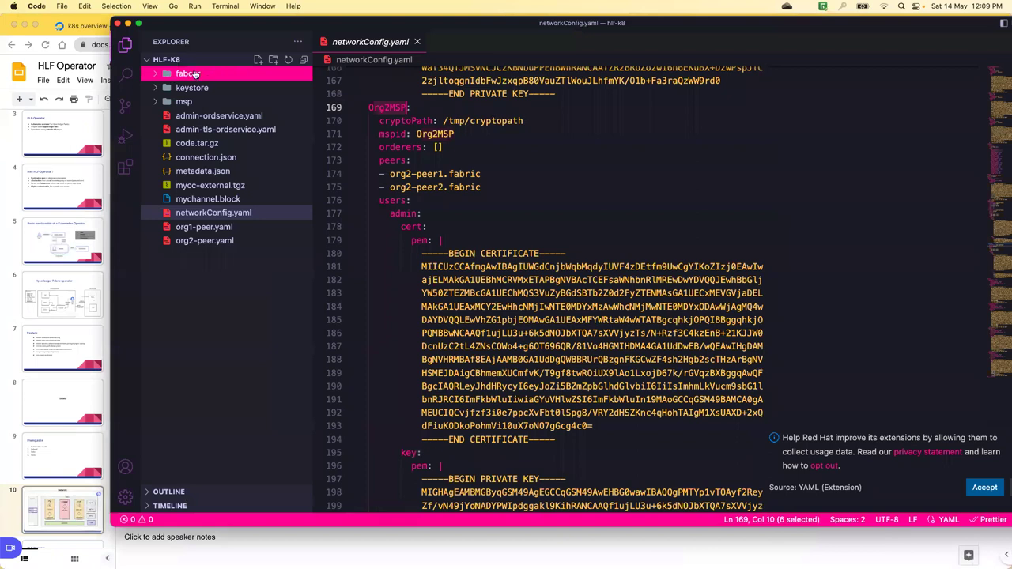
- Expand the fabcar folder and view the Dockerfile instructions
click(195, 74)
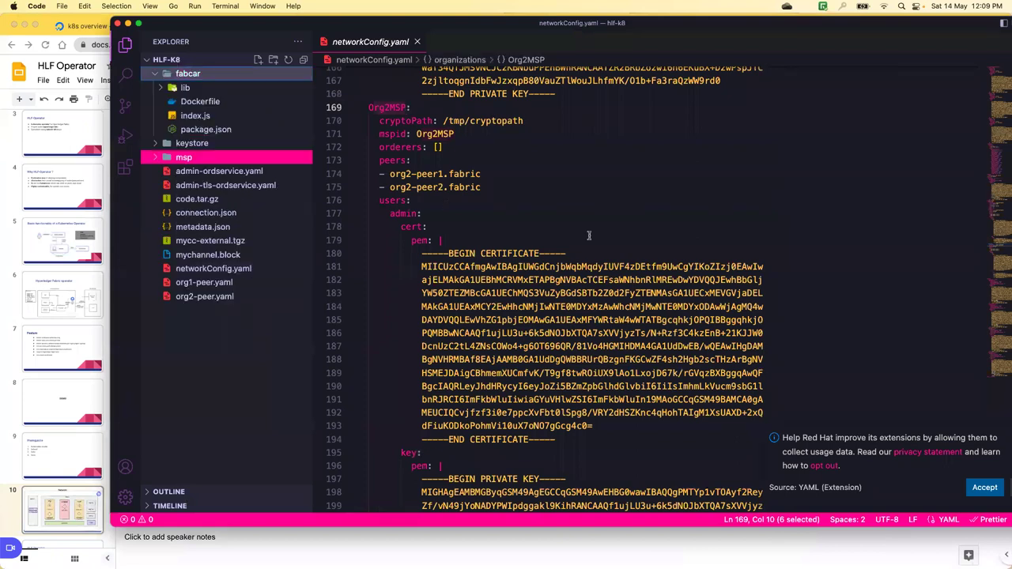
click(212, 117)
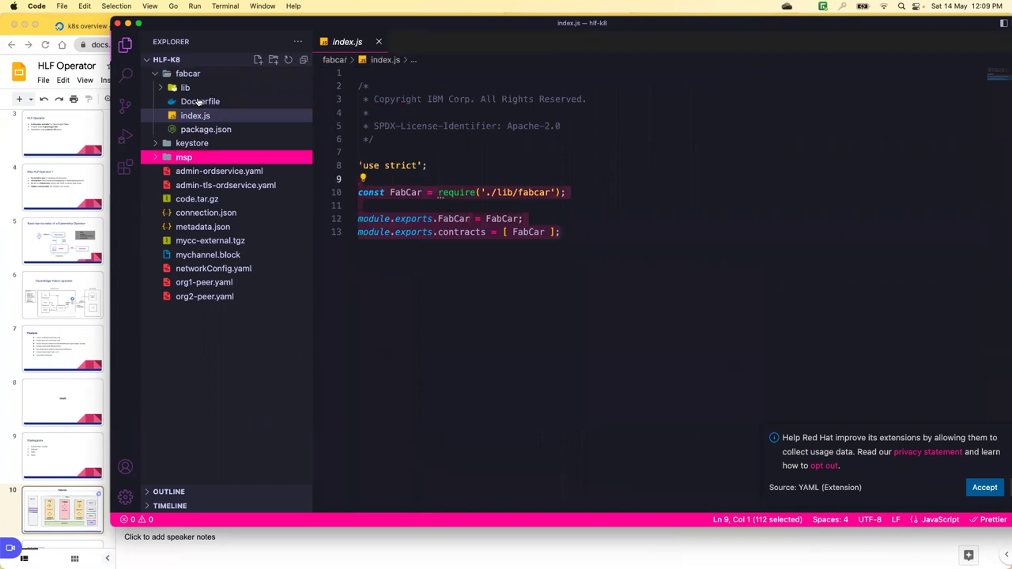
click(206, 92)
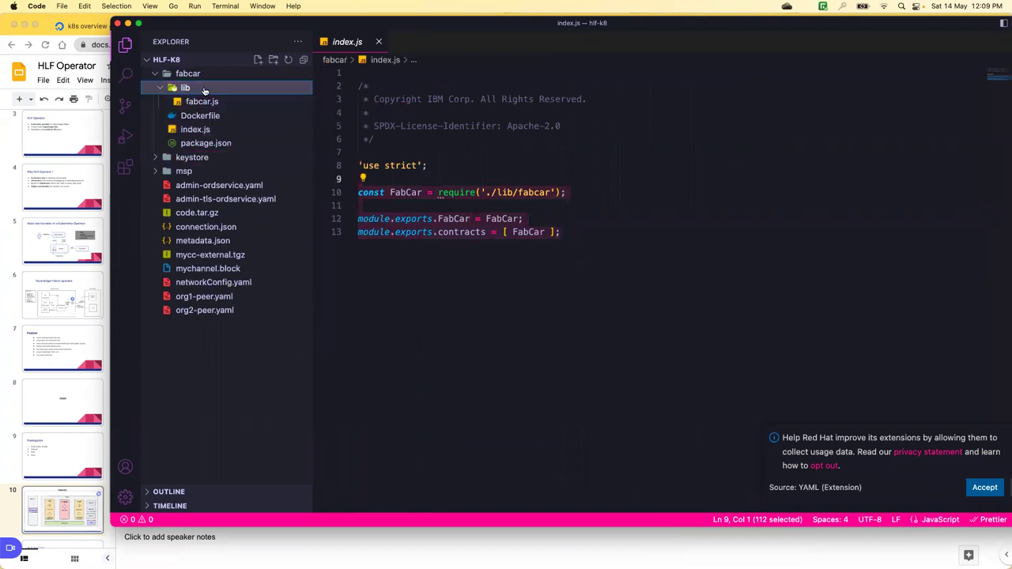
click(204, 91)
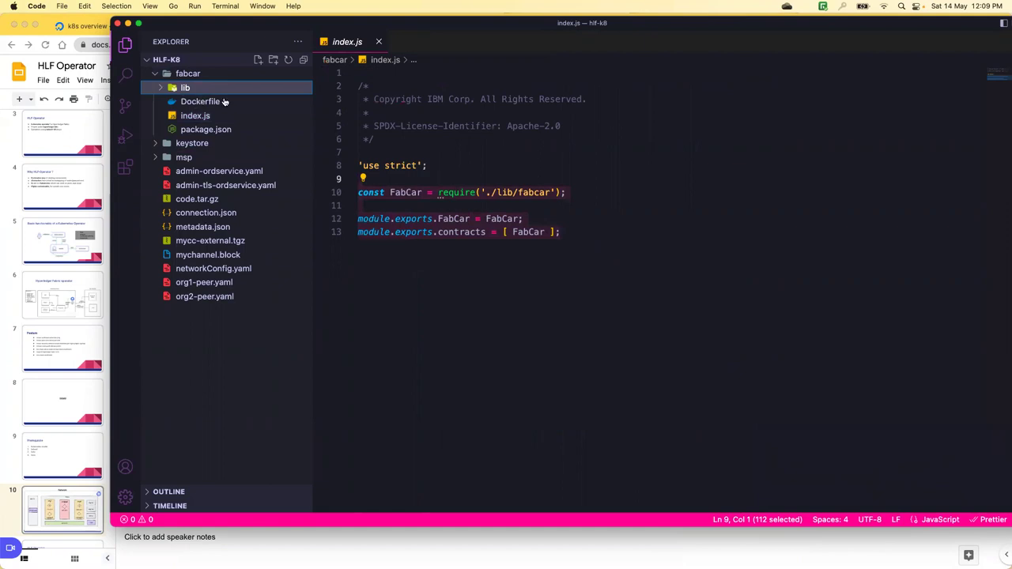
key(space)
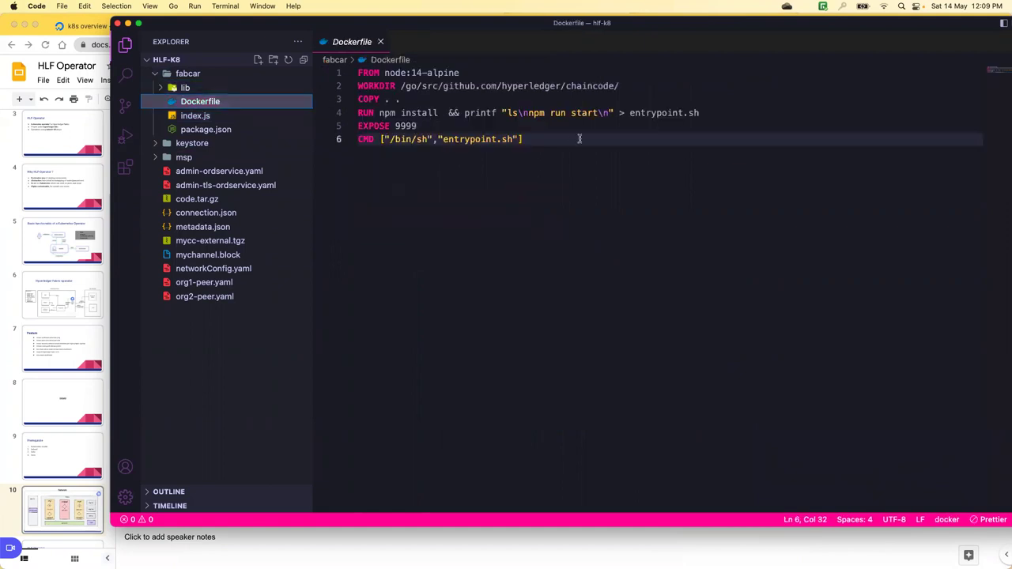
drag(523, 139, 353, 72)
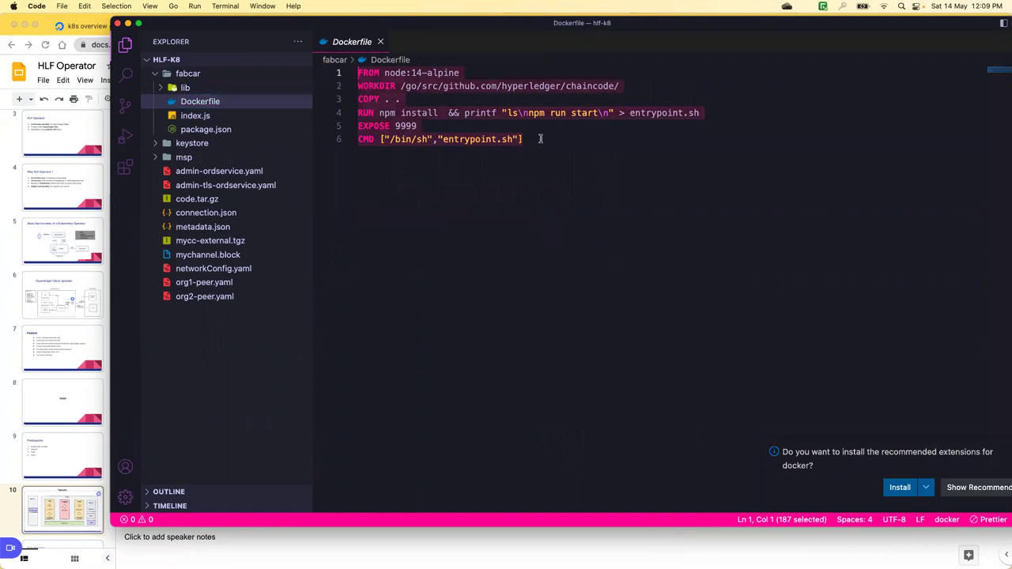
key(Right)
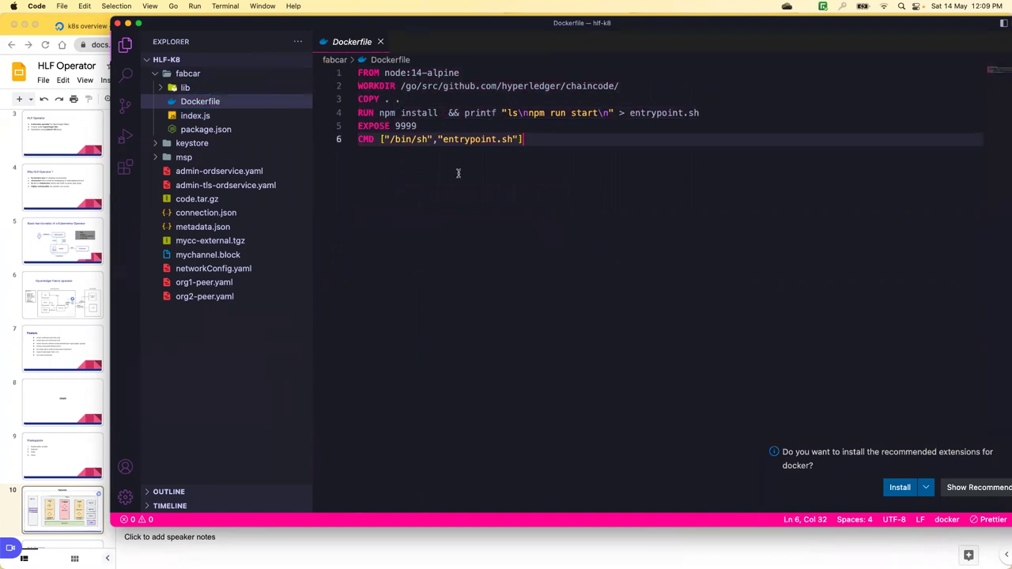
key(shift+Up)
key(shift+Up)
key(shift+Up)
key(shift+Up)
key(shift+Up)
key(shift+Up)
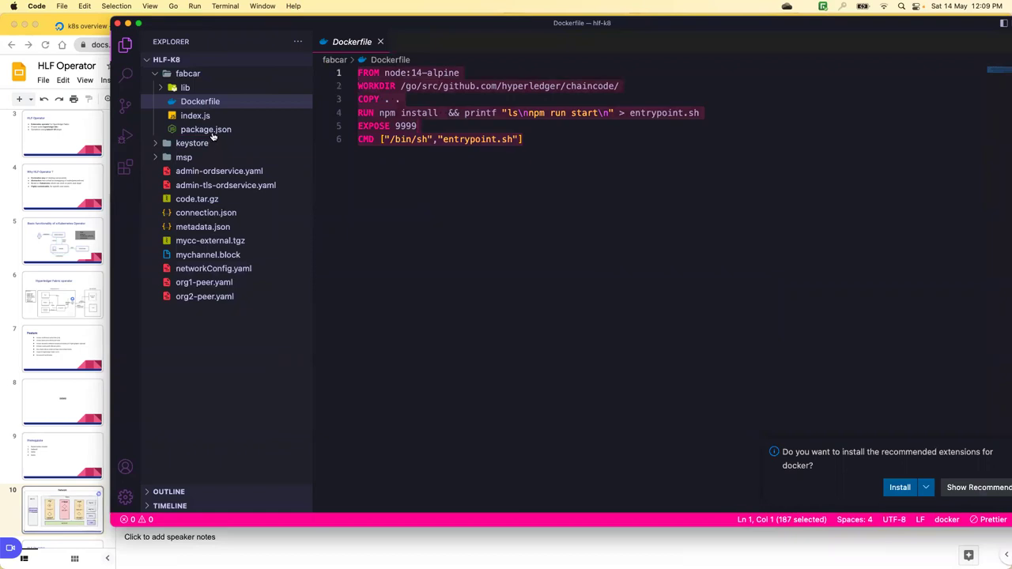
- Open package.json and inspect the start script on line 14
click(227, 130)
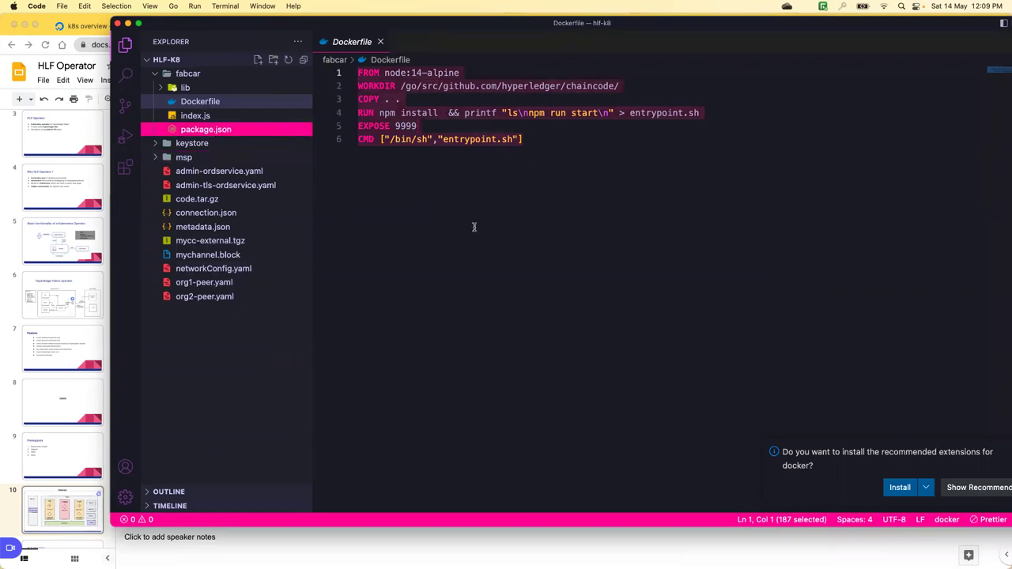
scroll(468, 182, down, 3)
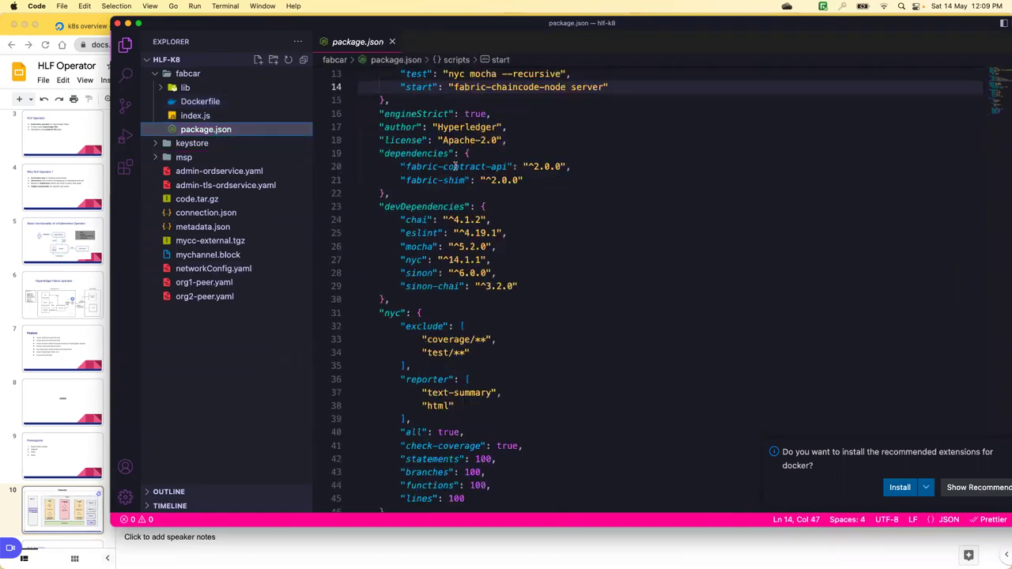
scroll(463, 162, up, 2)
scroll(545, 165, up, 2)
double_click(594, 164)
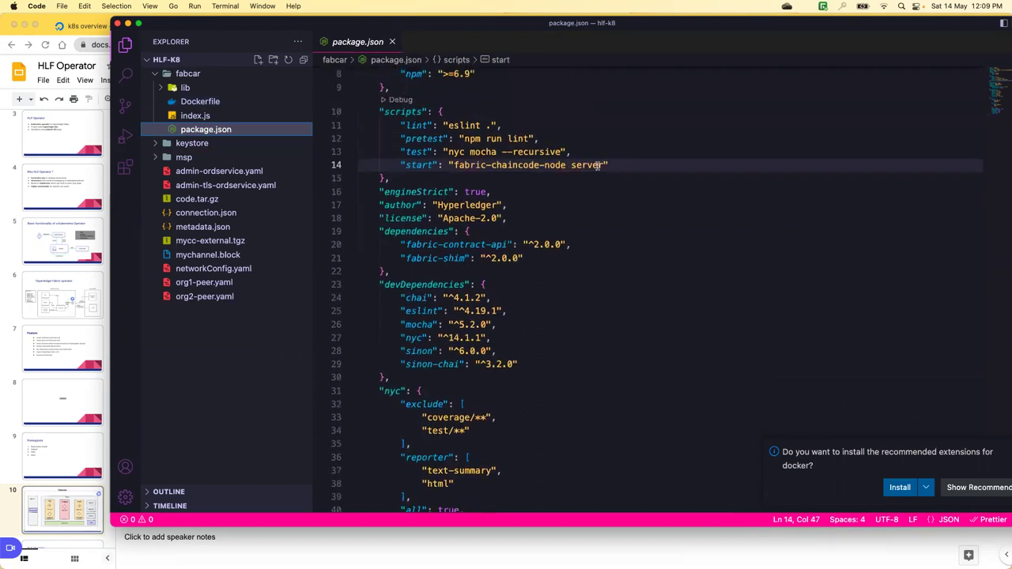
key(shift+Right)
key(shift+Right)
key(shift+Right)
key(shift+Right)
key(shift+Right)
key(shift+Right)
key(shift+Right)
key(shift+Right)
key(shift+Right)
key(shift+Right)
key(shift+Right)
key(shift+Right)
key(shift+Right)
key(shift+Right)
key(shift+Right)
key(shift+Right)
key(shift+Right)
key(shift+Right)
key(shift+Right)
key(shift+Right)
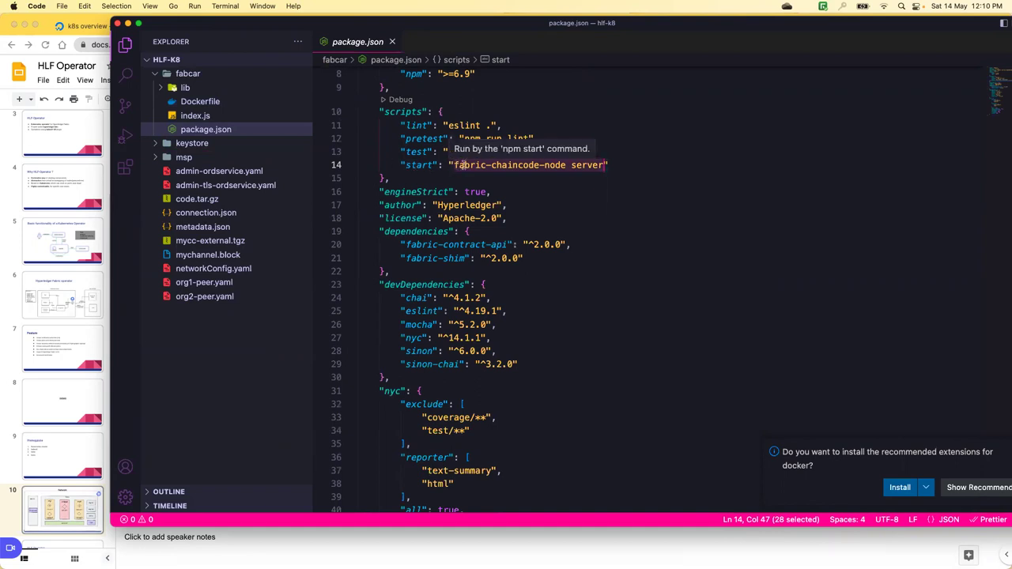
drag(396, 164, 489, 164)
shift+click(624, 164)
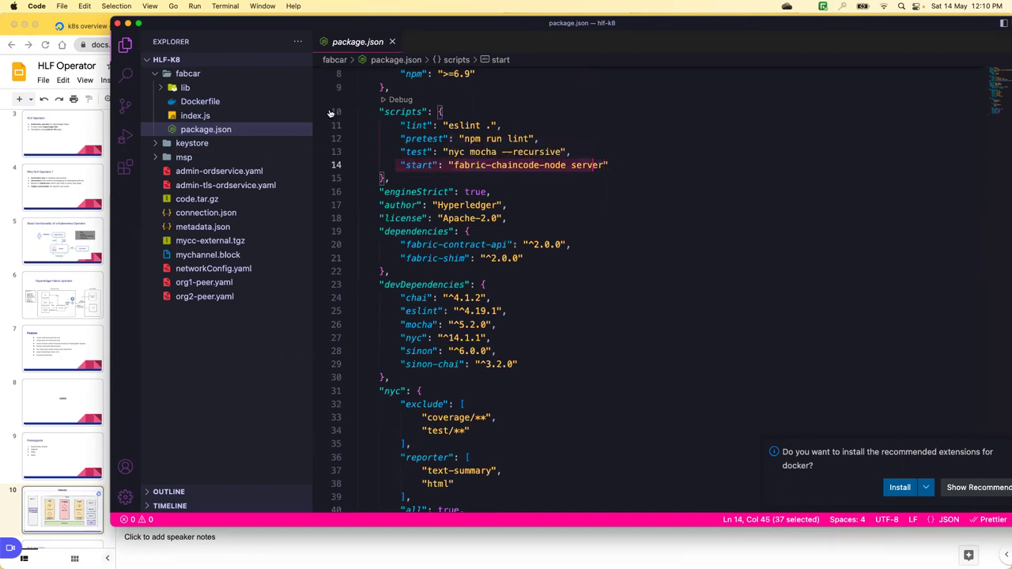
- Close the Dockerfile, then show index.js with lines 8–13 selected
click(230, 103)
drag(547, 141, 358, 73)
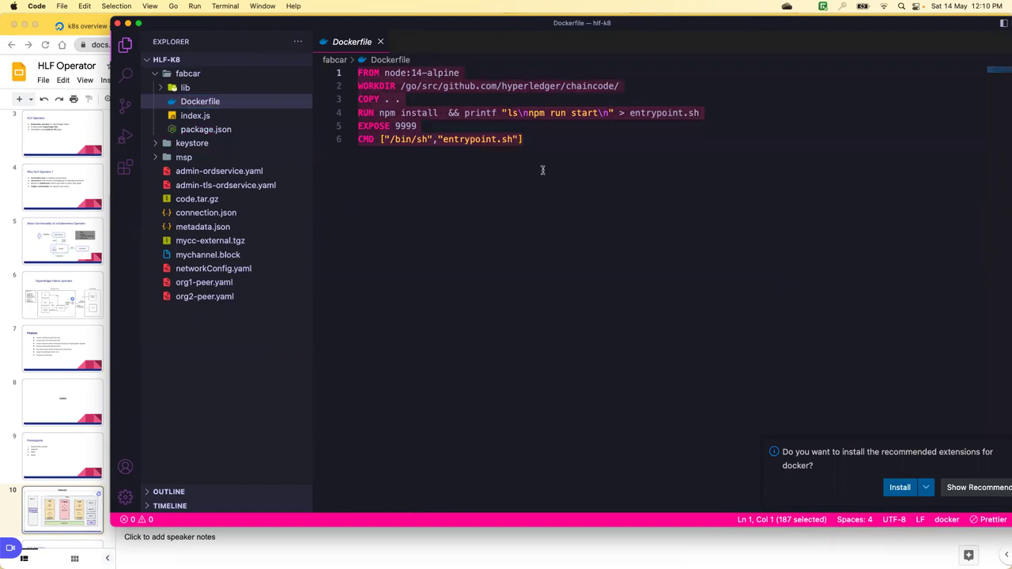
click(381, 42)
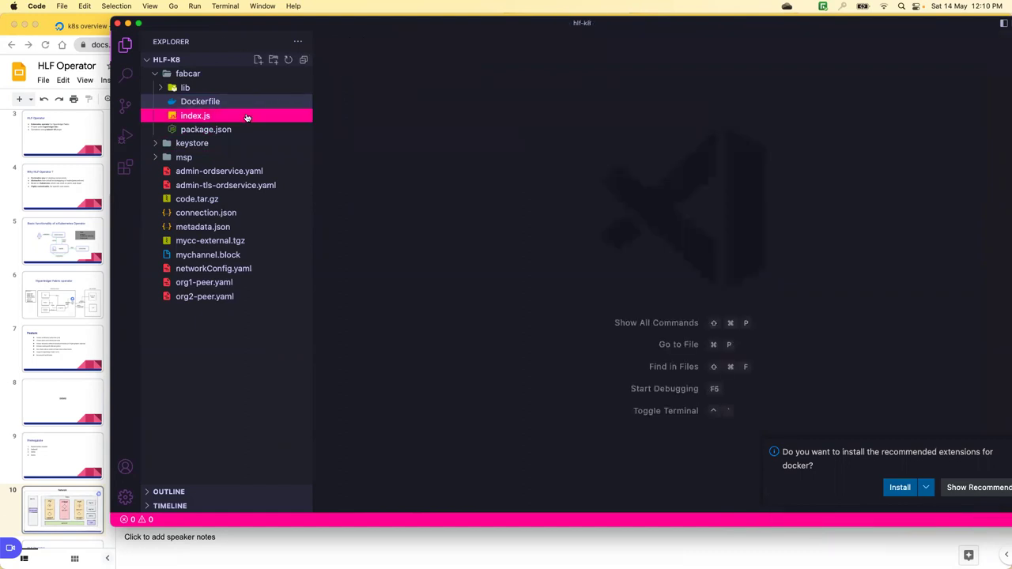
key(super+Down)
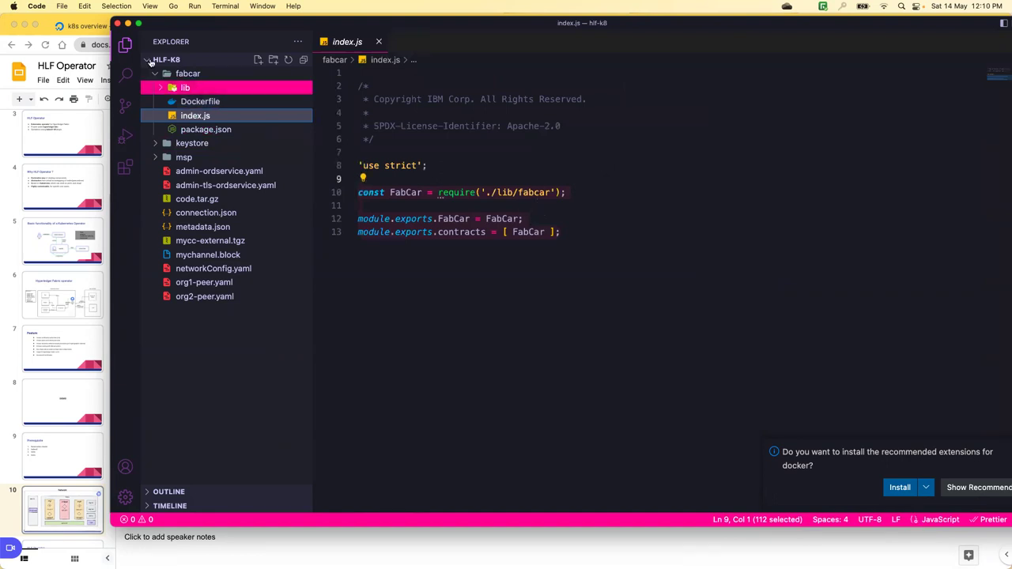
click(574, 235)
key(shift+Up)
key(shift+Up)
key(shift+Up)
key(shift+Up)
key(shift+Up)
key(shift+Home)
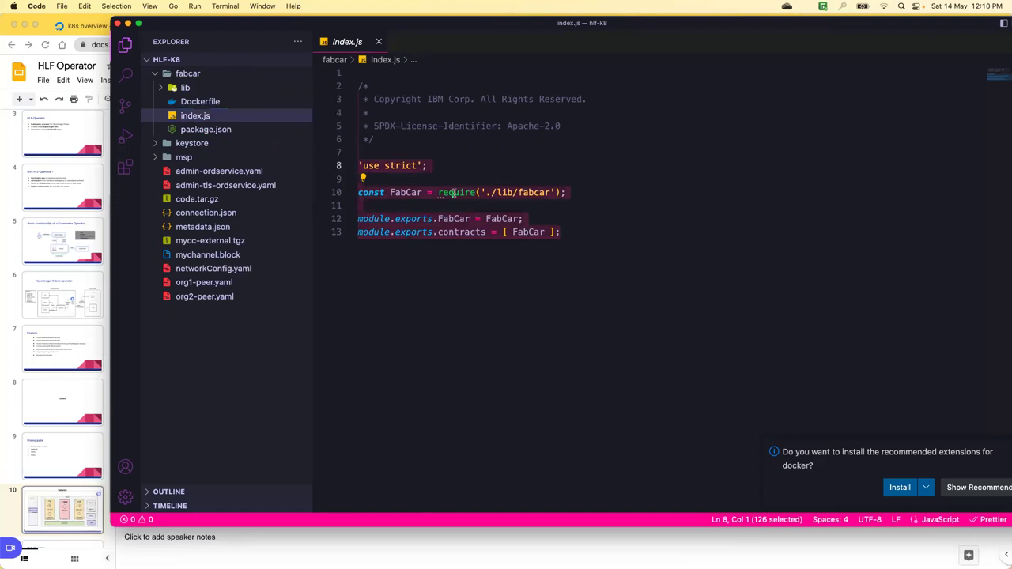
key(super+shift+e)
- Recall the externalchaincode sync command using the hlf-nodejs-external-cc image in the terminal
key(super+Tab)
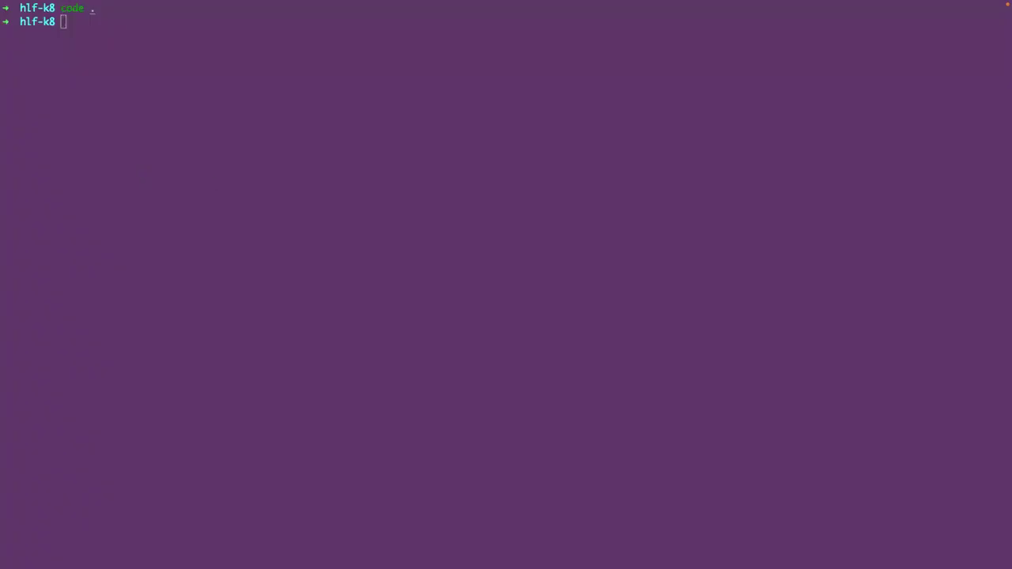
click(233, 78)
text(kubectl hlf externalchaincode sync --image=adityajoshi12/hlf-nodejs-external-cc:latest --name=$CC_NAME --namespace=fabric --package-id=$PACKAGE_ID --tls-required=false --replicas=1)
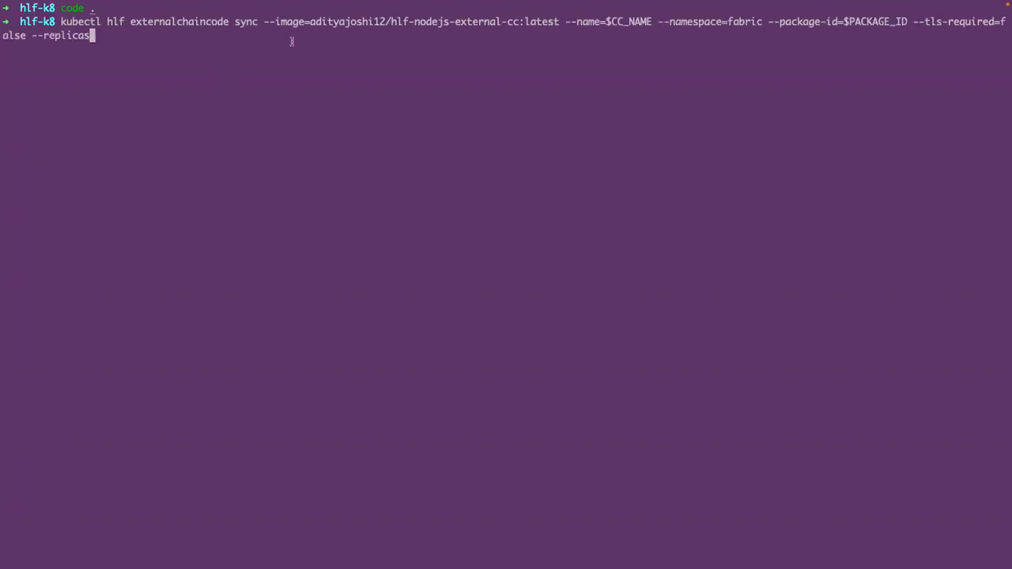
double_click(226, 21)
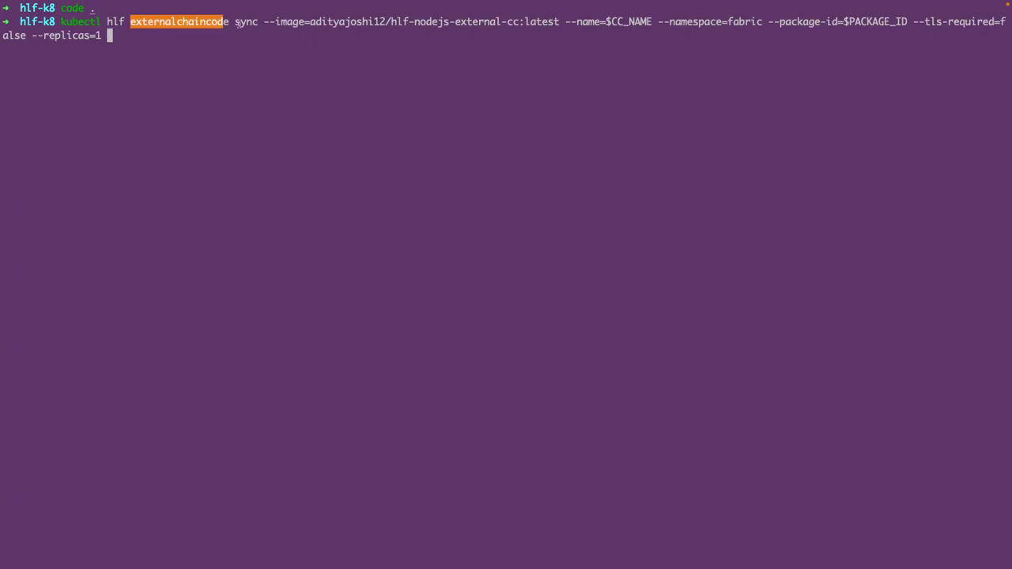
drag(264, 22, 431, 24)
drag(496, 21, 514, 22)
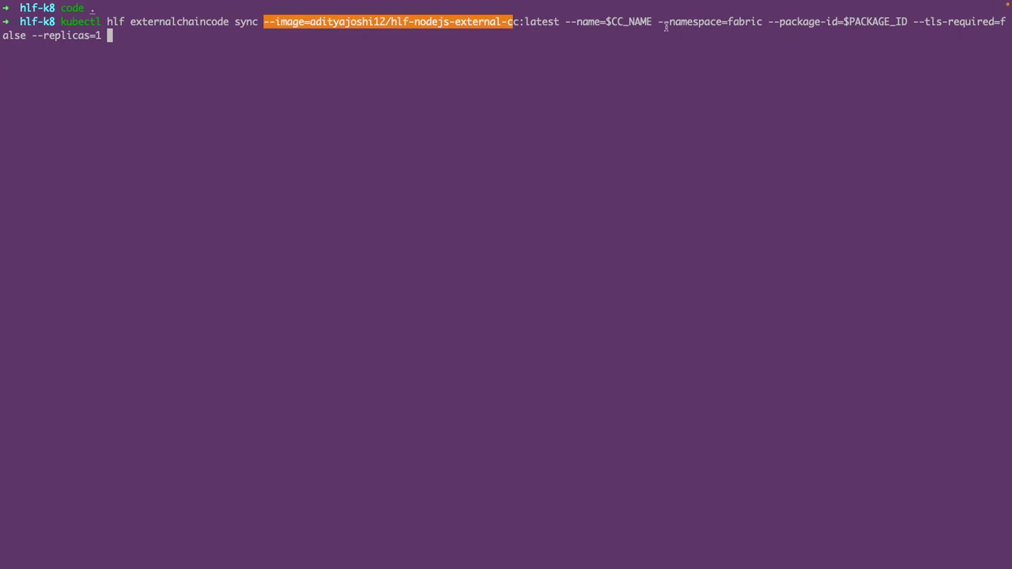
click(393, 22)
drag(488, 21, 391, 22)
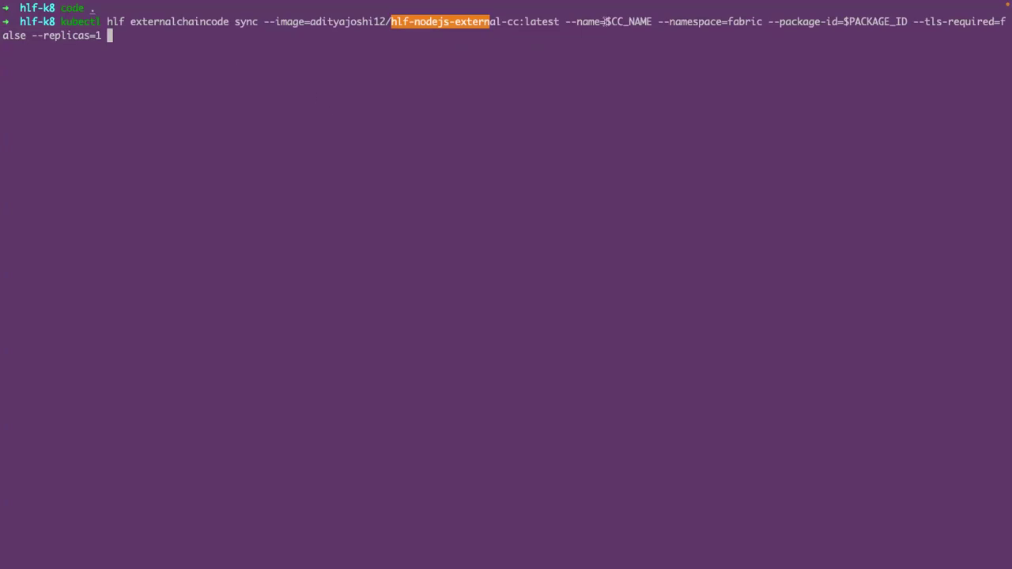
- Run the sync with name $CC_NAME, namespace fabric, package ID $PACKAGE_ID and replicas=1
double_click(648, 21)
drag(670, 21, 905, 21)
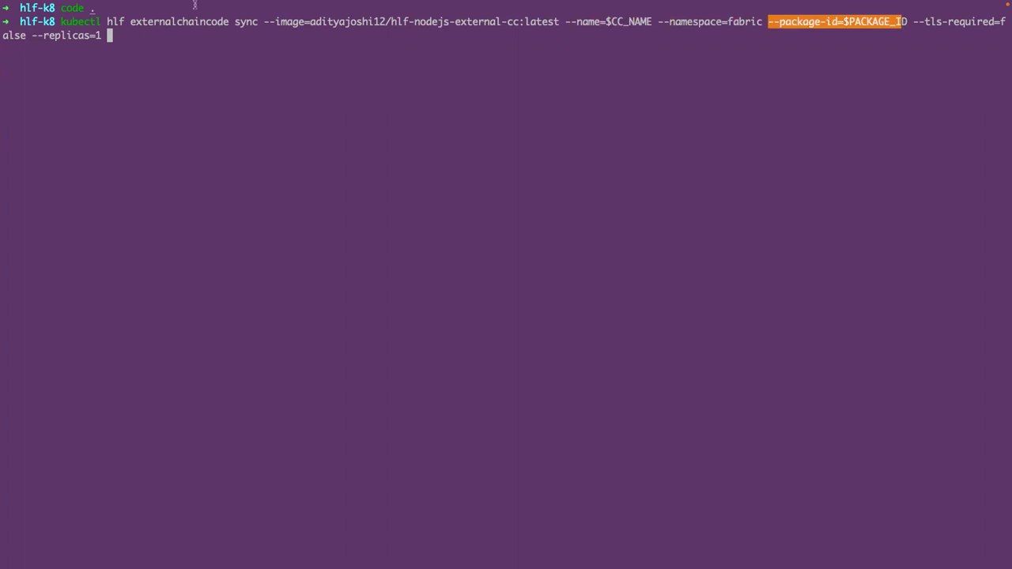
triple_click(8, 77)
drag(32, 36, 98, 36)
key(Return)
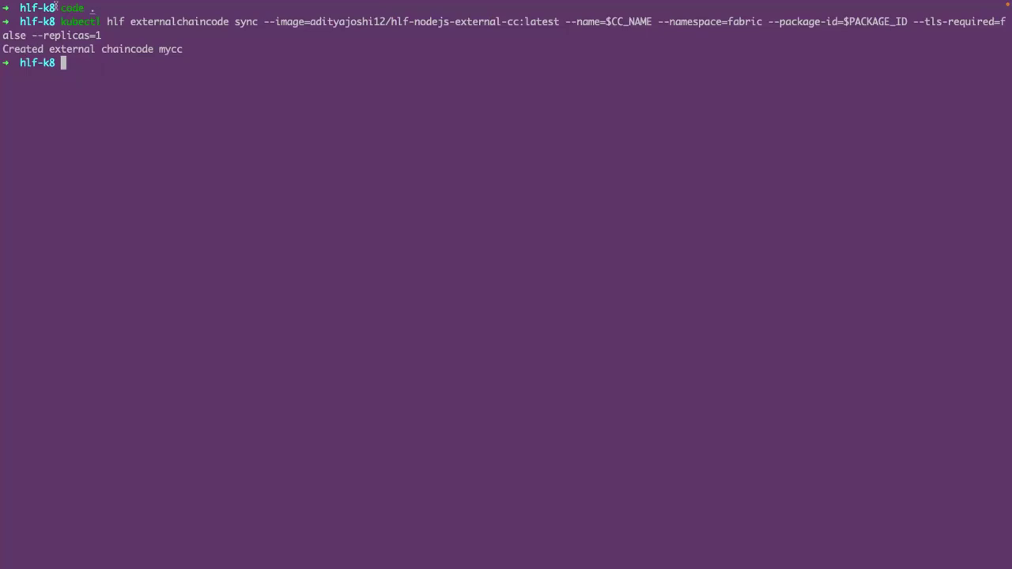
- Run k get pods -n fabric and confirm the mycc chaincode pod is Running 1/1
mouse_move(58, 5)
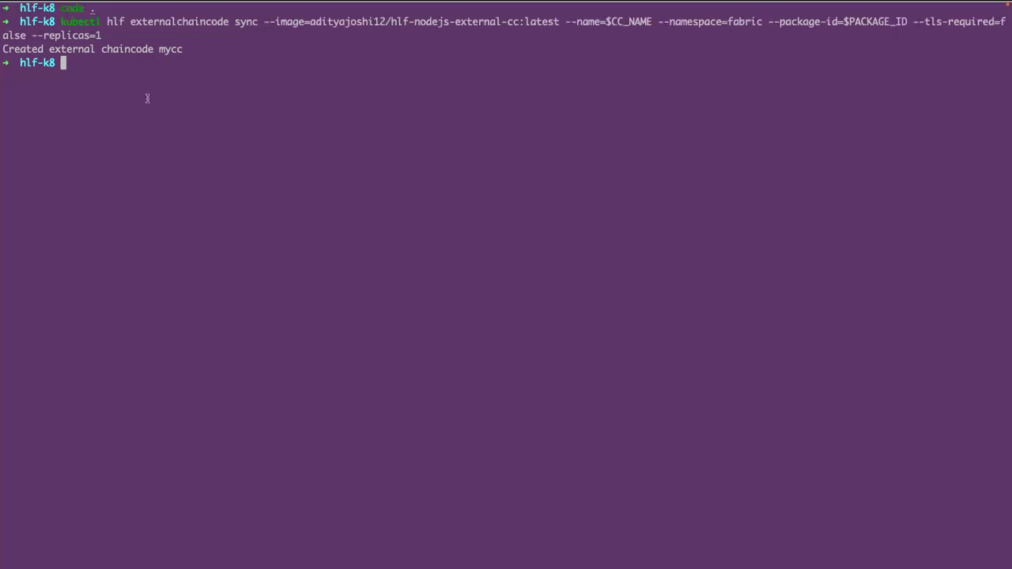
text(k)
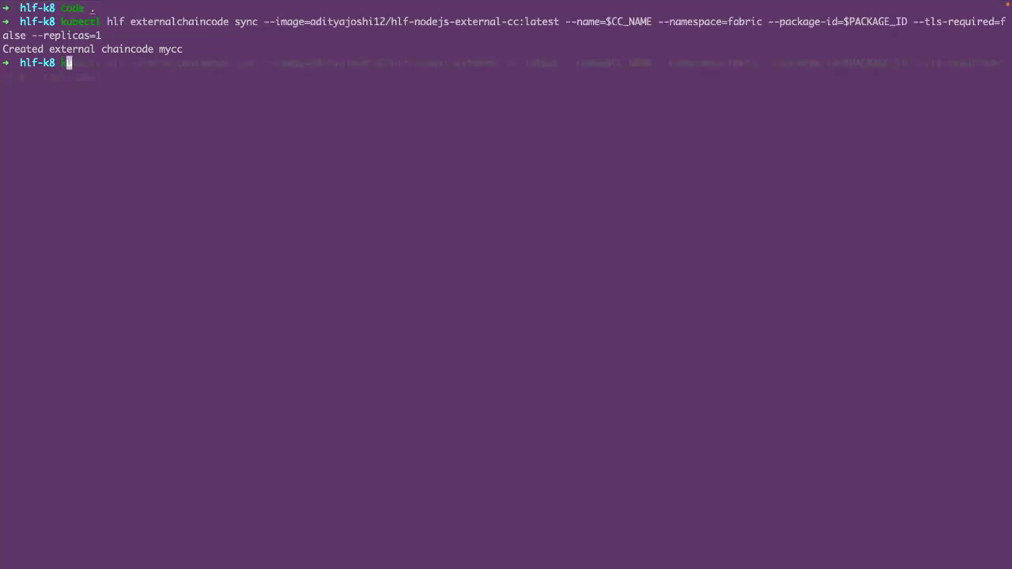
text( get)
key(Right)
key(Return)
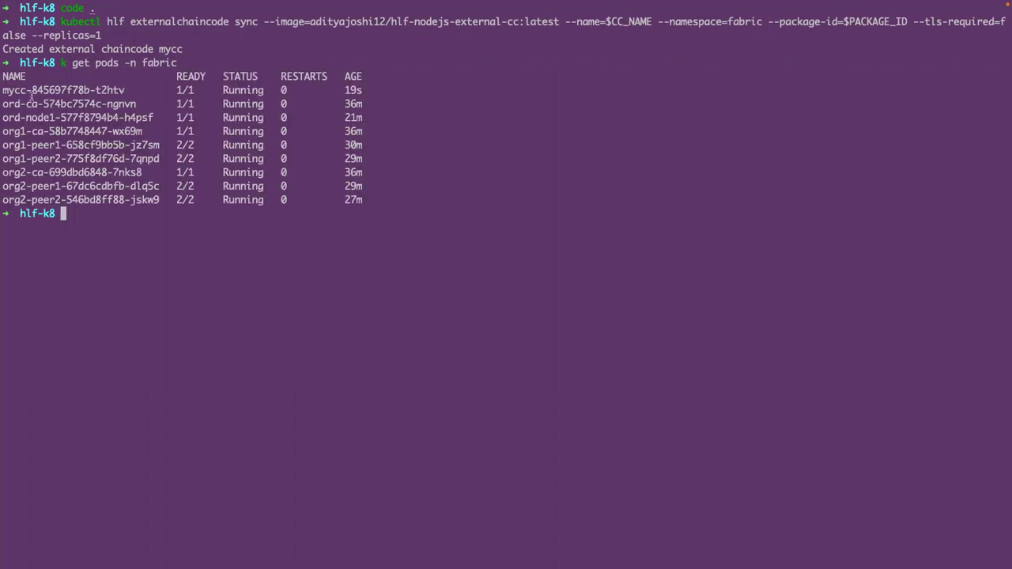
double_click(120, 91)
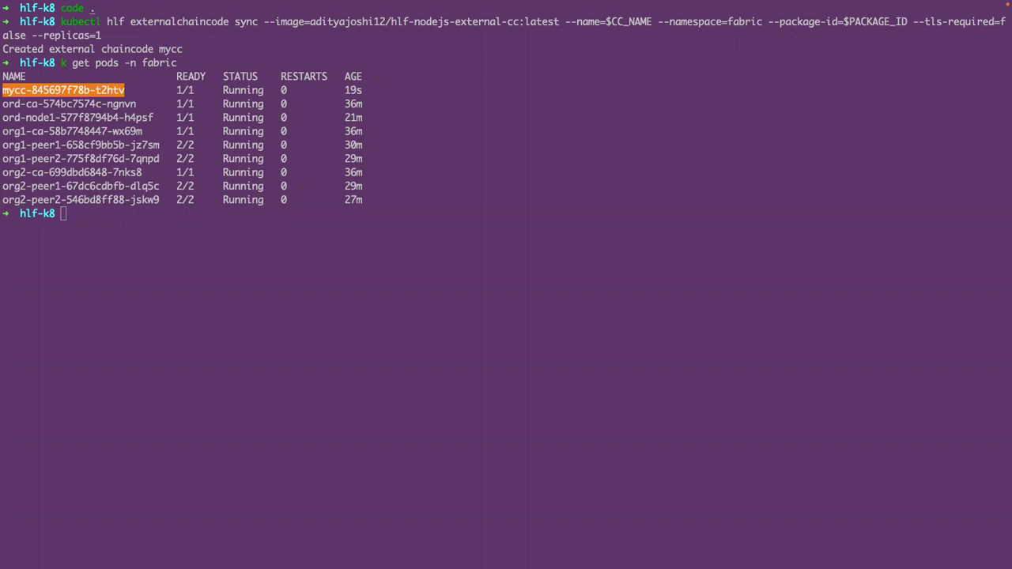
click(147, 230)
- Clear the terminal to an empty prompt
text(clear)
key(Return)
text(k)
key(BackSpace)
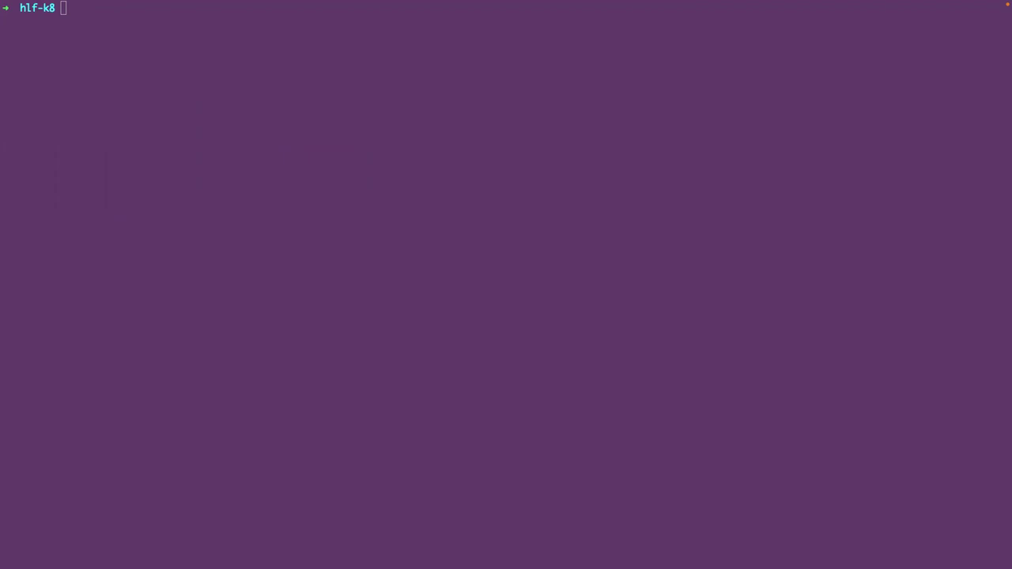
- Approve mycc version 1.0, sequence 1 for org1-peer1 on mychannel with the OR policy
text(kubectl hlf chaincode approveformyorg --config=networkConfig.yaml --user=admin --peer=org1-peer1.fabric --package-id=$PACKAGE_ID --version 1.0 --sequence 1 --name=$CC_NAME --policy="OR('Org1MSP.member','Org2MSP.member')" --channel=mychannel)
key(Return)
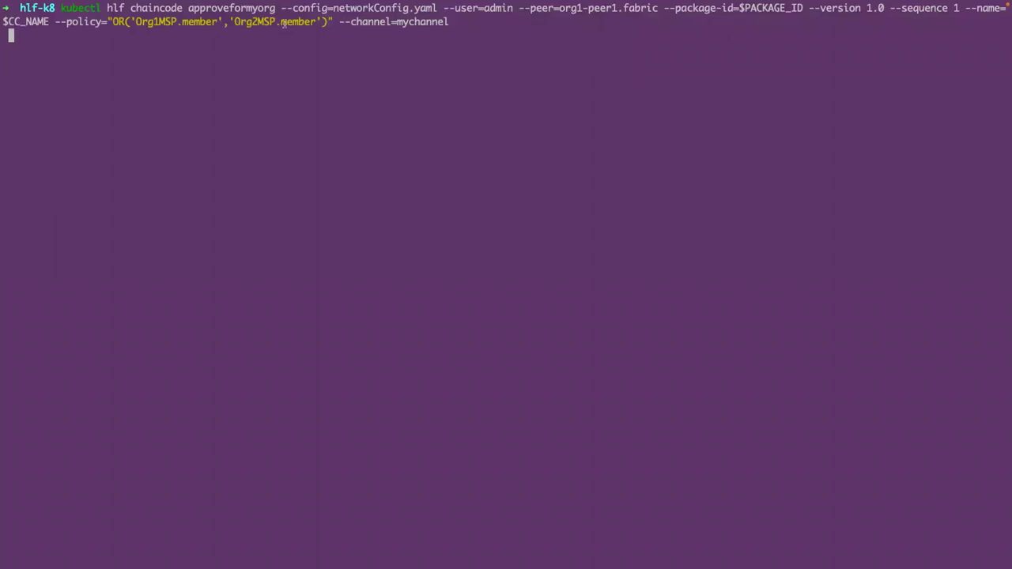
drag(278, 8, 733, 8)
drag(809, 8, 882, 8)
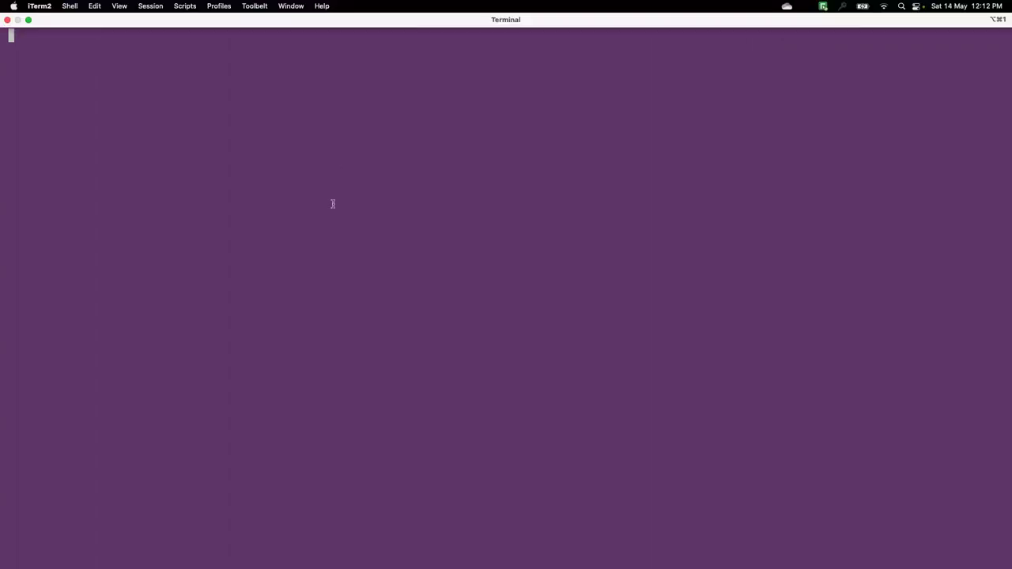
drag(56, 24, 200, 23)
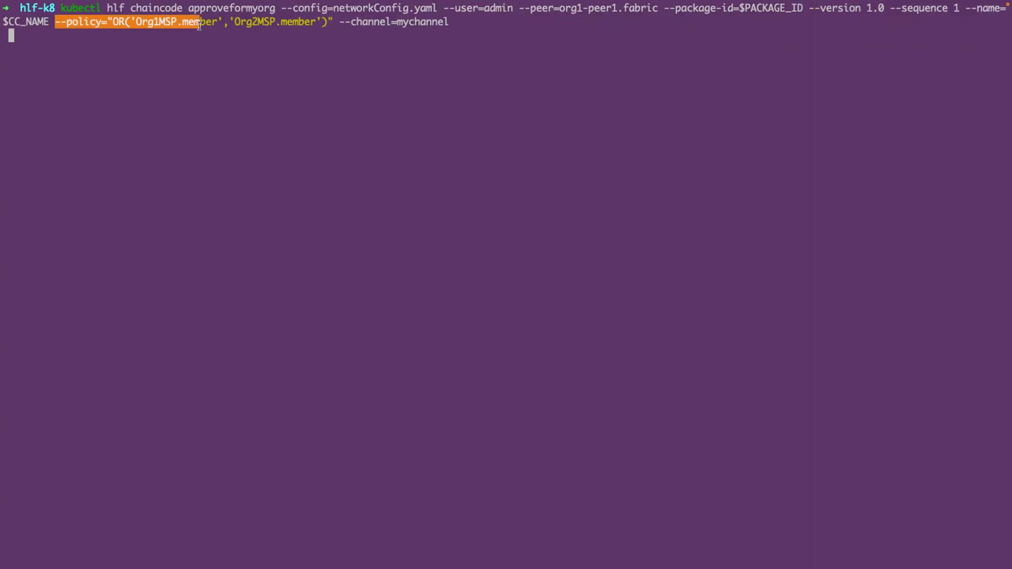
click(127, 22)
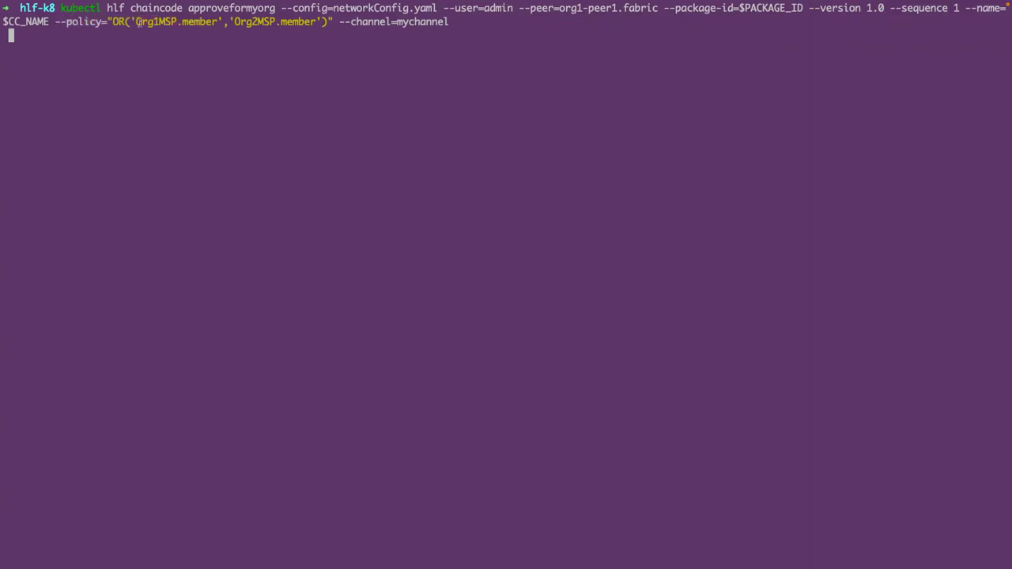
drag(340, 22, 449, 21)
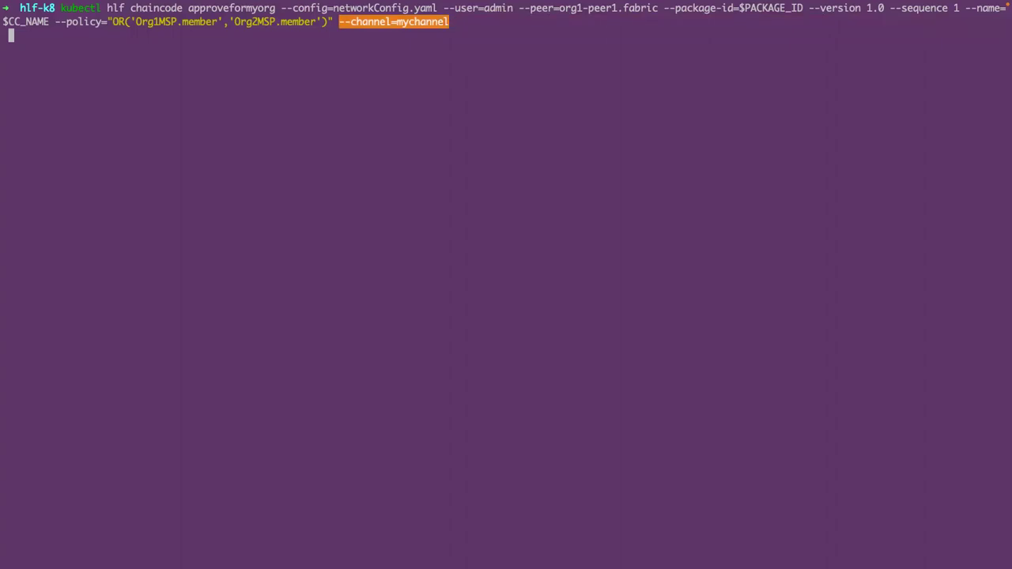
key(Return)
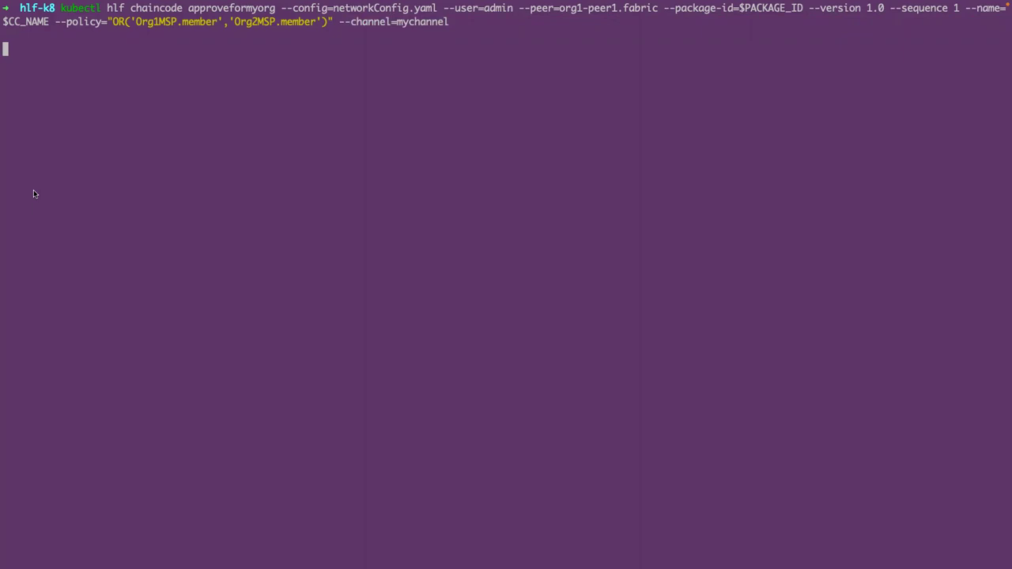
- Approve the same chaincode definition for org2-peer1, then clear the terminal
click(187, 121)
text(kubectl hlf chaincode approveformyorg --config=networkConfig.yaml --user=admin --peer=org2-peer1.fabric --package-id=$PACKAGE_ID --version 1.0 --sequence 1 --name=$CC_NAME --policy="OR('Org1MSP.member','Org2MSP.member')" --channel=mychannel)
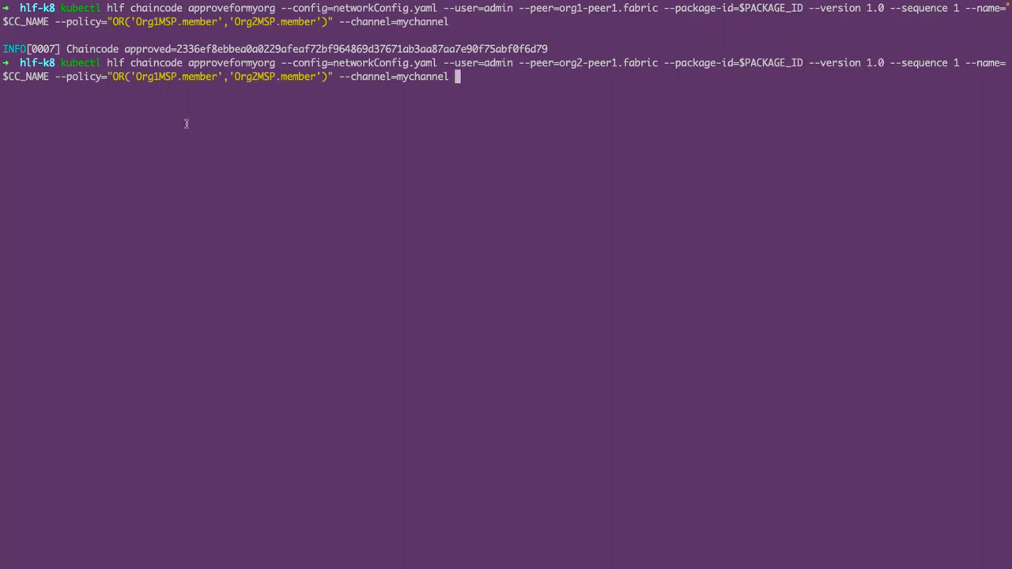
key(Return)
drag(559, 62, 449, 76)
click(289, 149)
text(clear)
key(Return)
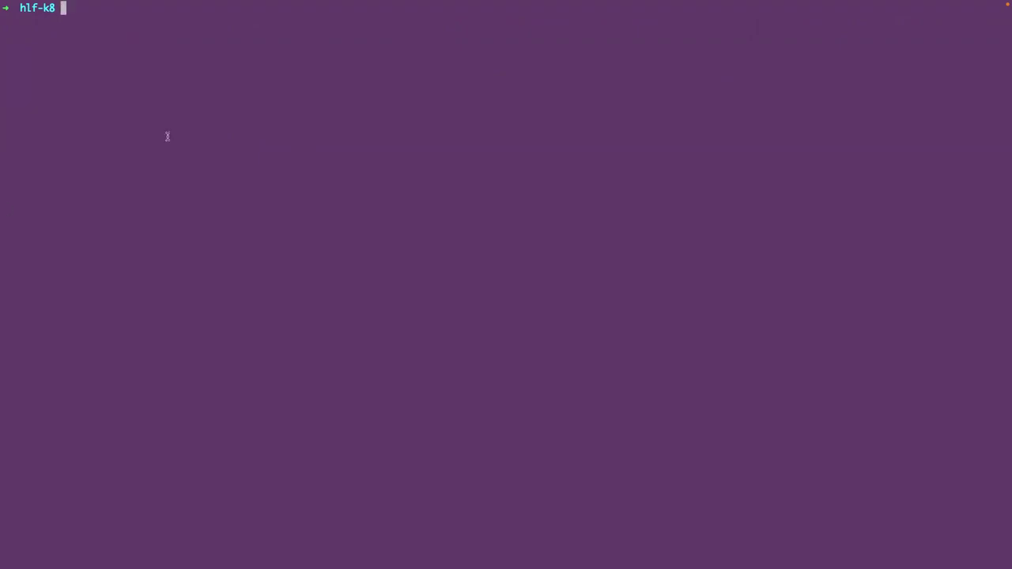
- Commit mycc version 1.0, sequence 1 on mychannel with MSP ID Org1MSP as admin
text(kubectl hlf chaincode commit --config=networkConfig.yaml --mspid=Org1MSP --user=admin --version 1.0 --sequence 1 --name=$CC_NAME --policy="OR('Org1MSP.member','Org2MSP.member')" --channel=mychannel)
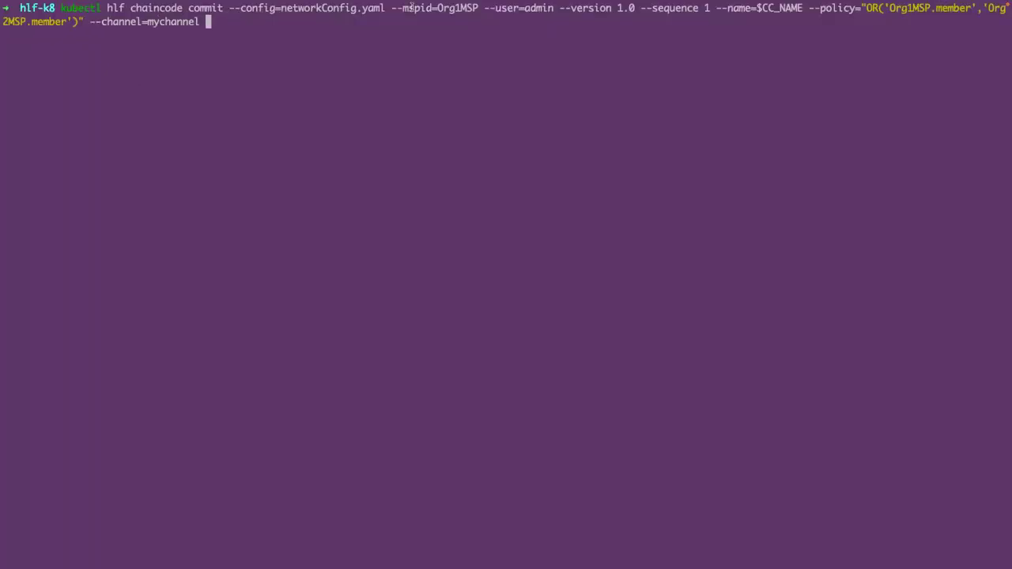
drag(392, 8, 473, 8)
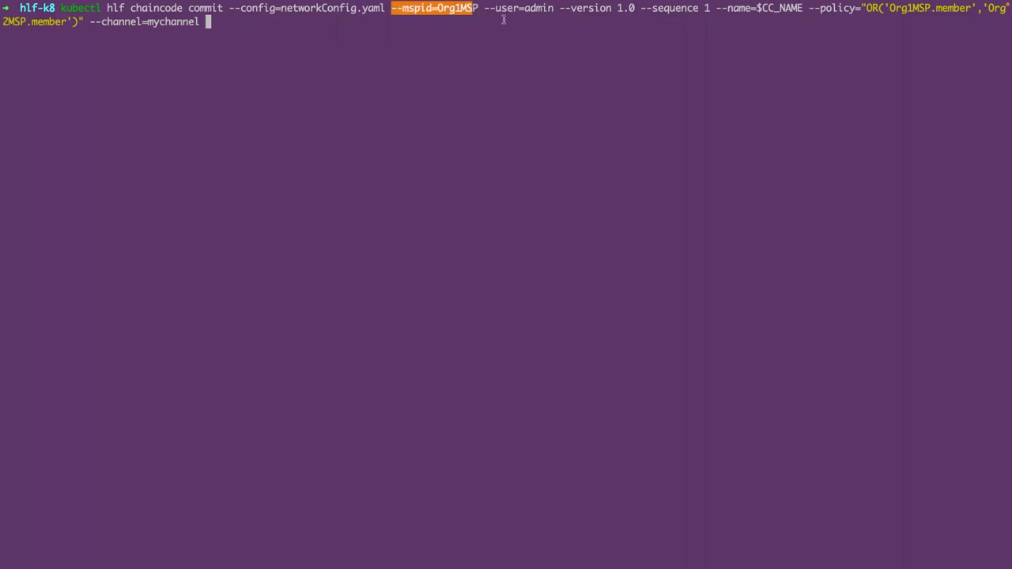
drag(483, 9, 601, 10)
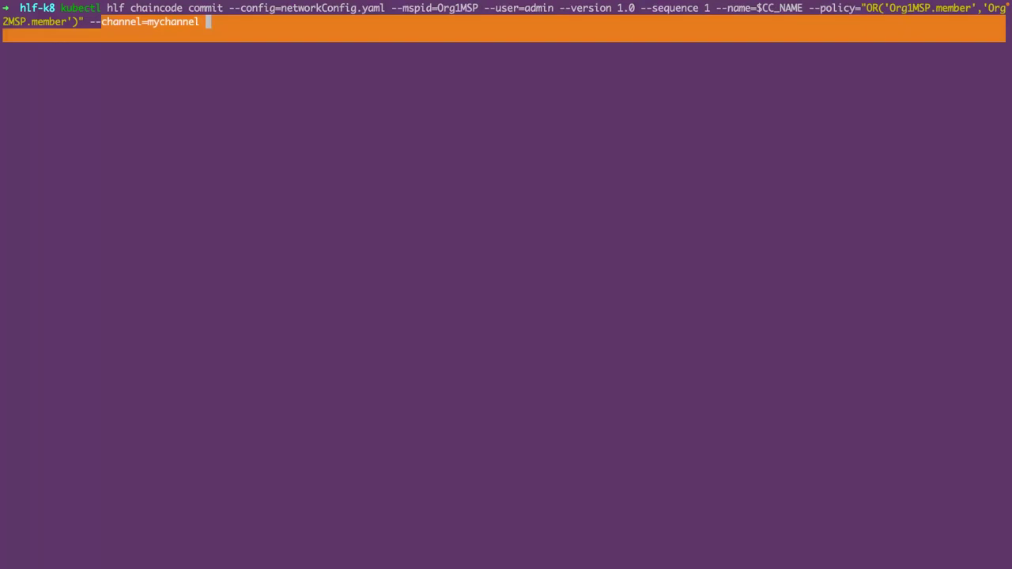
key(Return)
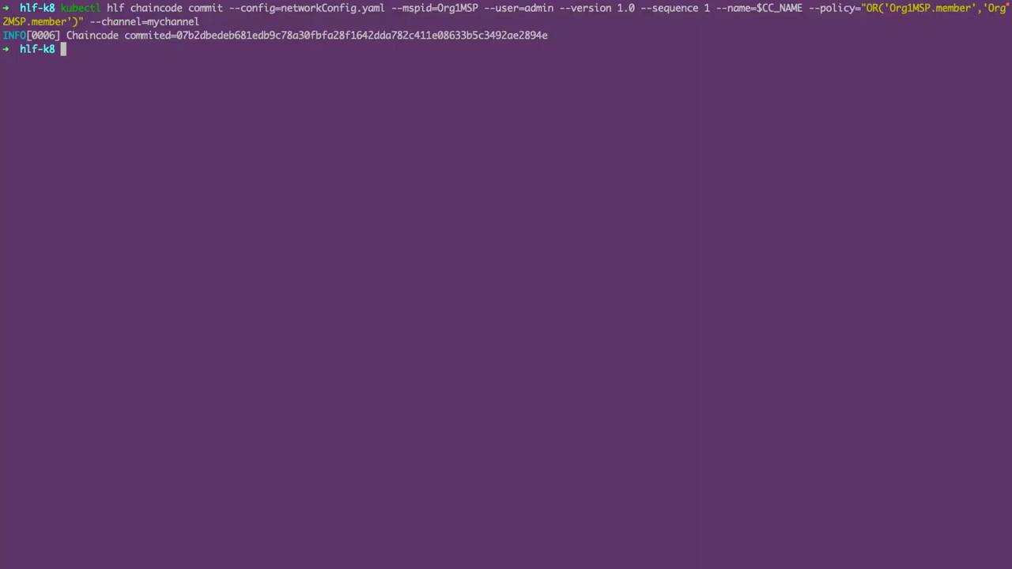
- Clear the terminal and enter a kubectl hlf chaincode invoke command for org1-peer1
text(clear)
key(Return)
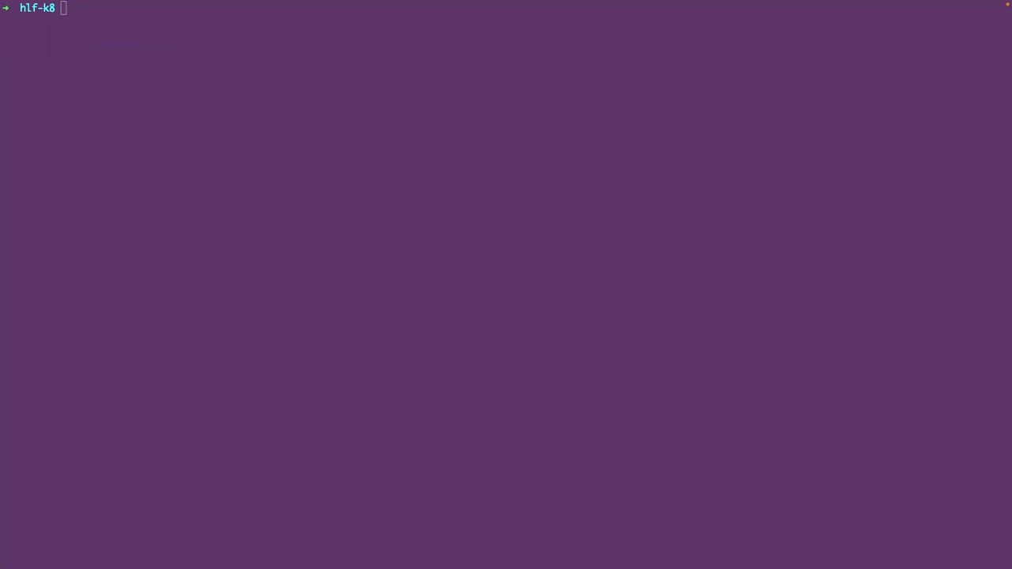
click(94, 174)
text(kubectl hlf chaincode invoke --config=networkConfig.yaml --user=admin --peer=org1-peer1.fabric --chaincode=$CC_NAME --channel=mychannel --fcn=createCar -a "10000" -a "honda" -a "civic" -a "red" -a "adrian")
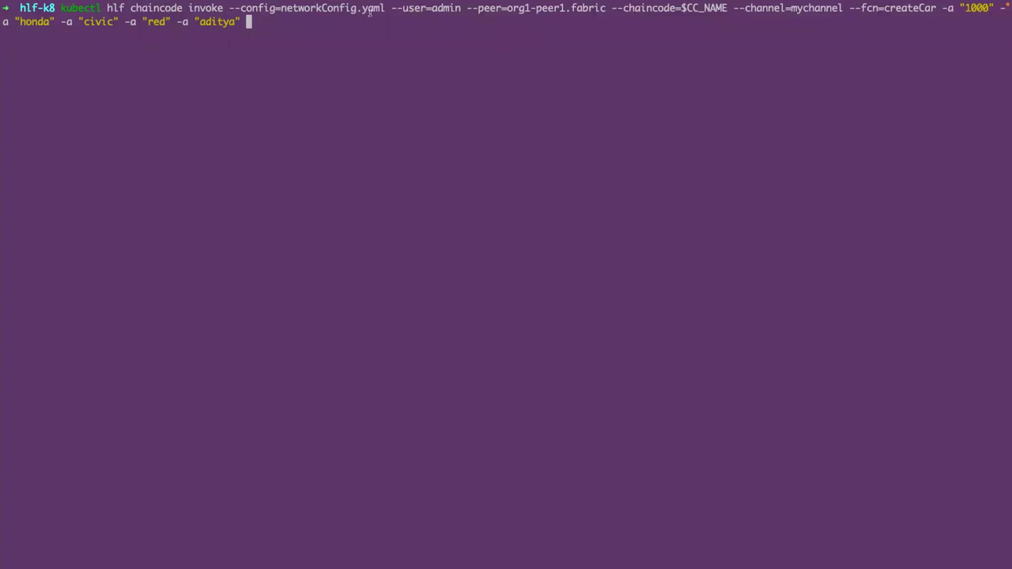
- Run the createCar invoke adding car 1000, a red Honda Civic, as admin on mychannel
drag(444, 6, 715, 7)
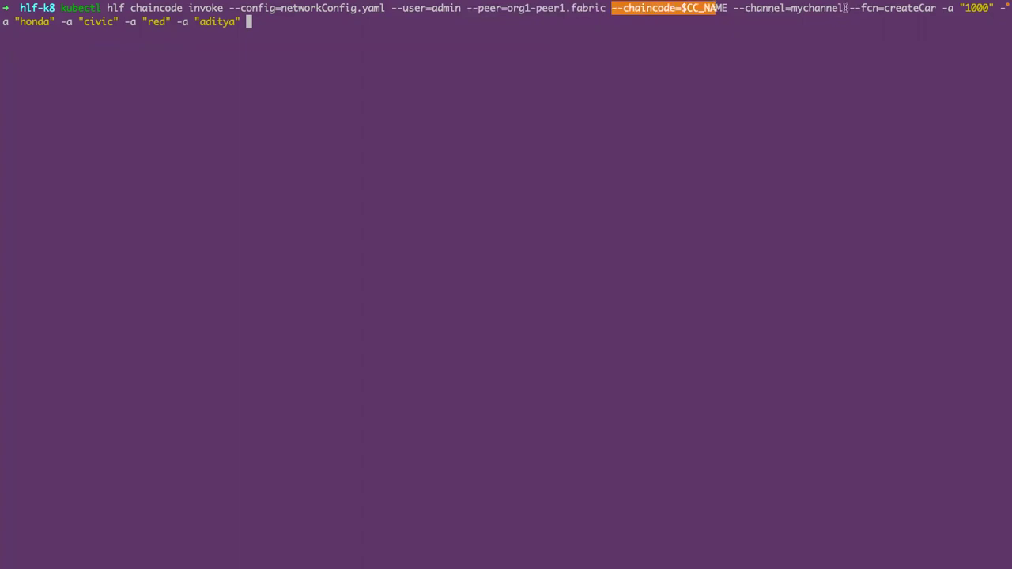
drag(845, 7, 886, 8)
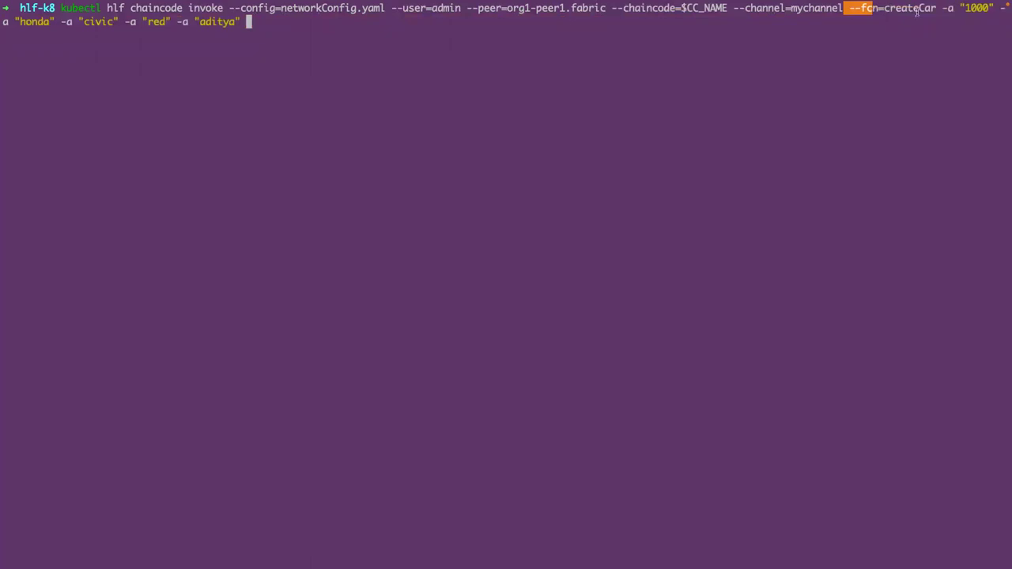
drag(966, 8, 944, 8)
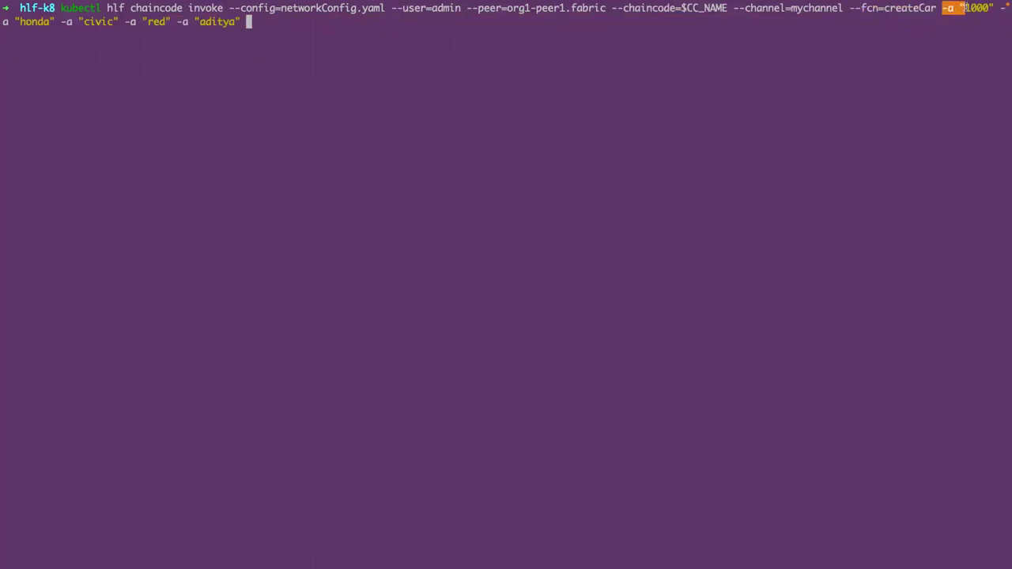
click(944, 8)
double_click(909, 8)
click(872, 48)
double_click(907, 7)
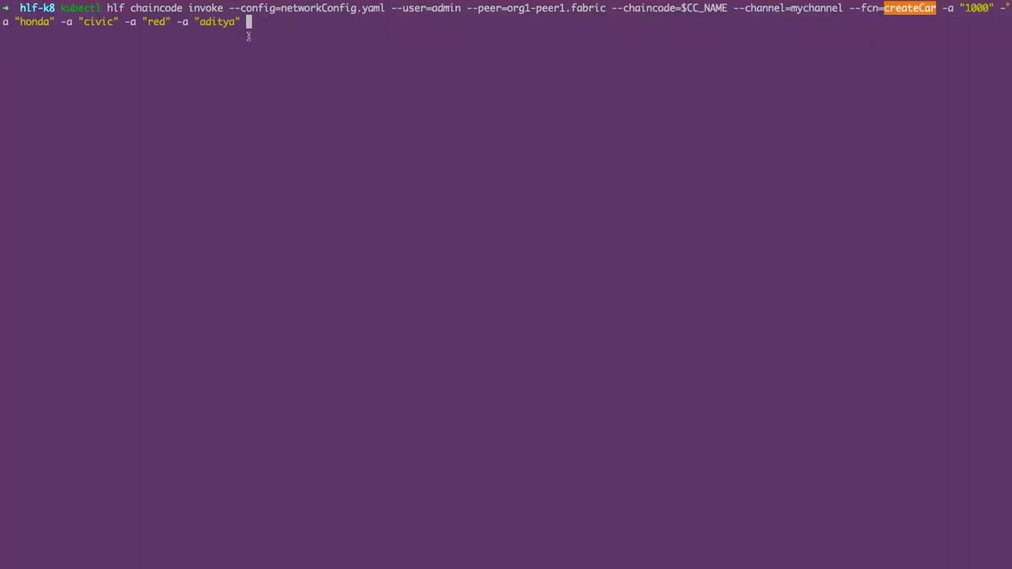
key(Return)
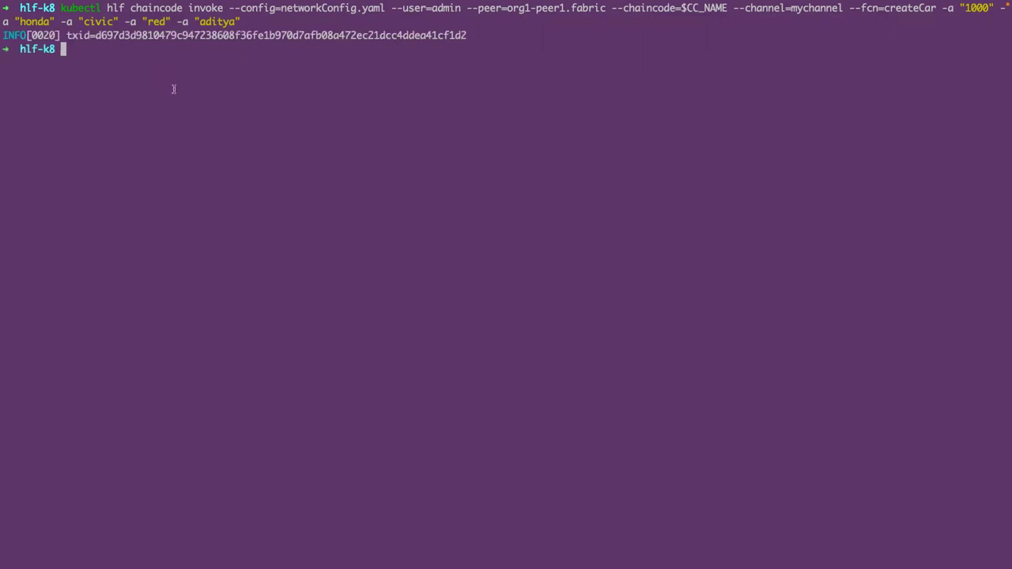
- Run the queryAllCars chaincode query on mychannel with an empty argument
text(kubectl hlf chaincode query --config=networkConfig.yaml --user=admin --peer=org1-peer1.fabric --chaincode=$CC_NAME --channel=mychannel --fcn=queryAllCars -a '')
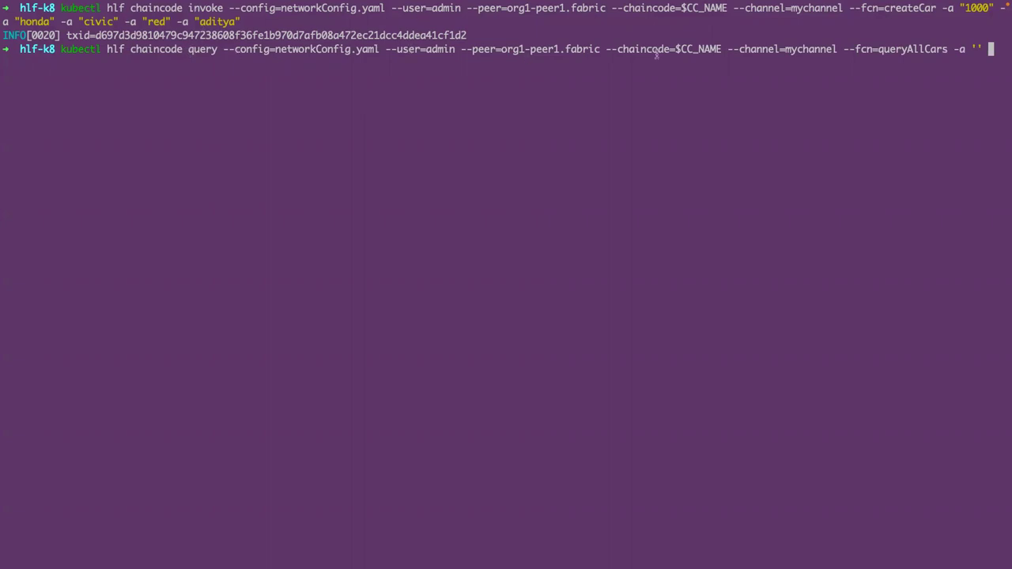
drag(843, 49, 983, 49)
click(956, 49)
key(Return)
- Review the result showing car 1000 as a red Honda Civic with docType car
drag(954, 53, 980, 50)
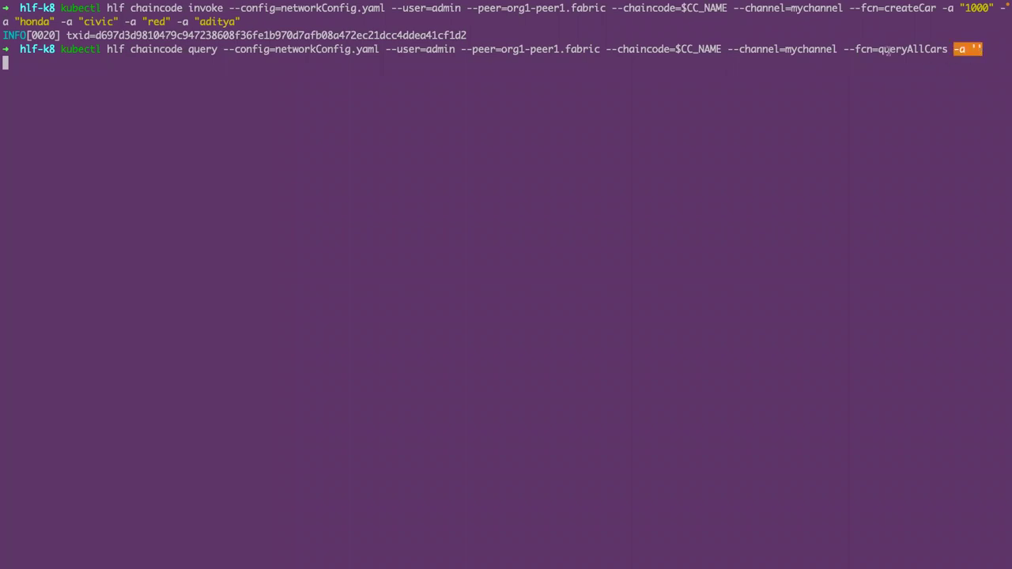
drag(878, 50, 943, 50)
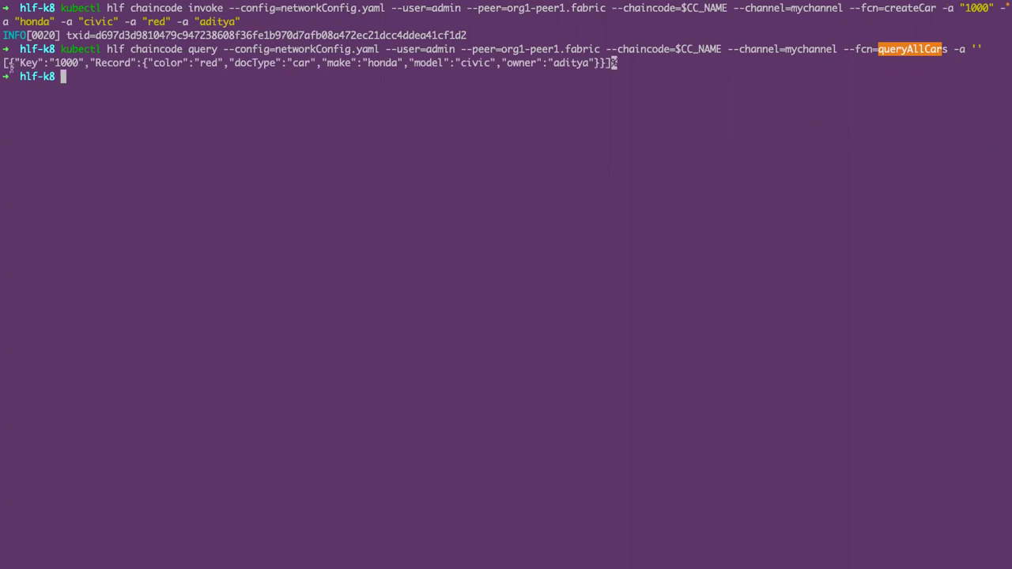
drag(60, 63, 76, 63)
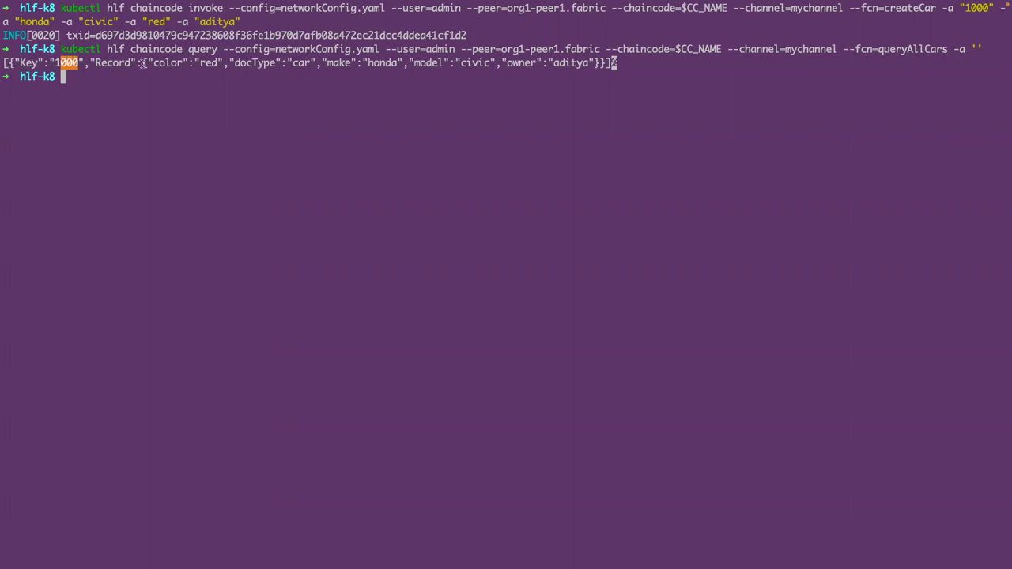
drag(149, 63, 212, 64)
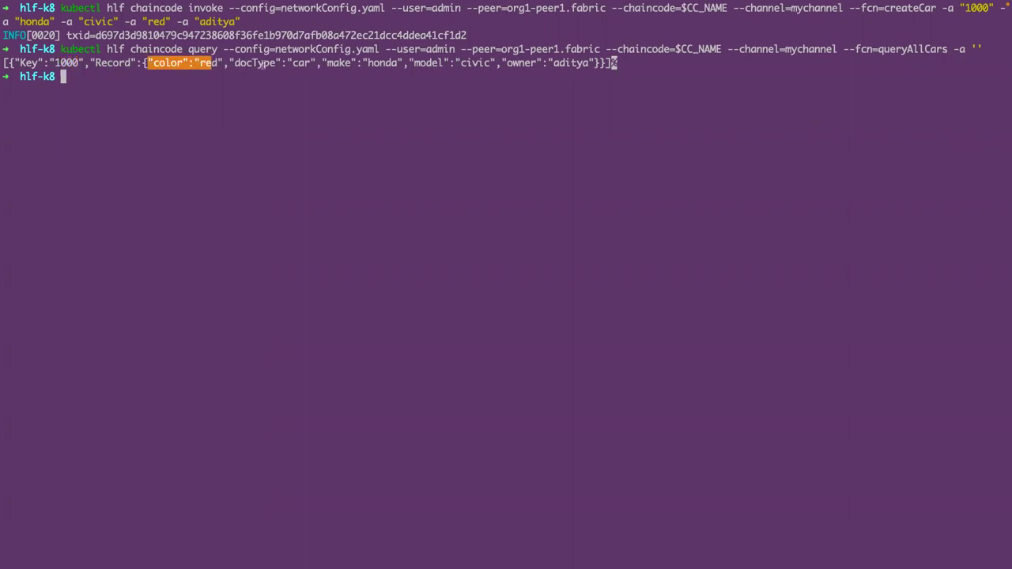
drag(327, 63, 373, 63)
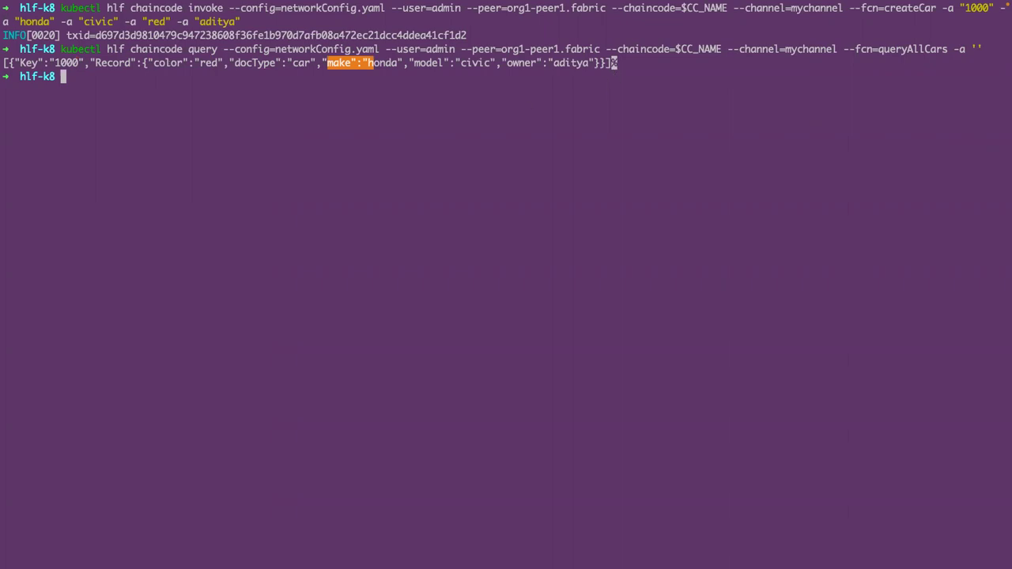
key(Up)
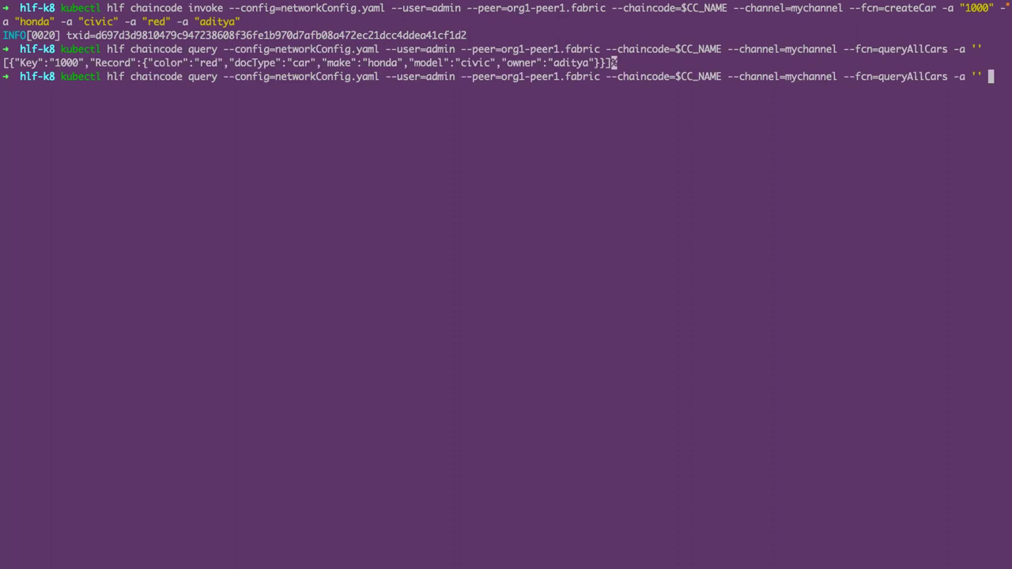
- Change the recalled query to queryCar with argument '1000' and run it
key(Left)
key(Left)
key(Left)
key(Left)
key(Left)
key(Left)
key(Right)
key(Left)
key(Left)
key(BackSpace)
key(Left)
key(Left)
key(Left)
key(BackSpace)
key(BackSpace)
key(BackSpace)
key(Right)
key(Right)
key(Right)
key(Right)
key(Right)
key(Right)
key(Right)
key(Right)
text(1000)
key(Return)
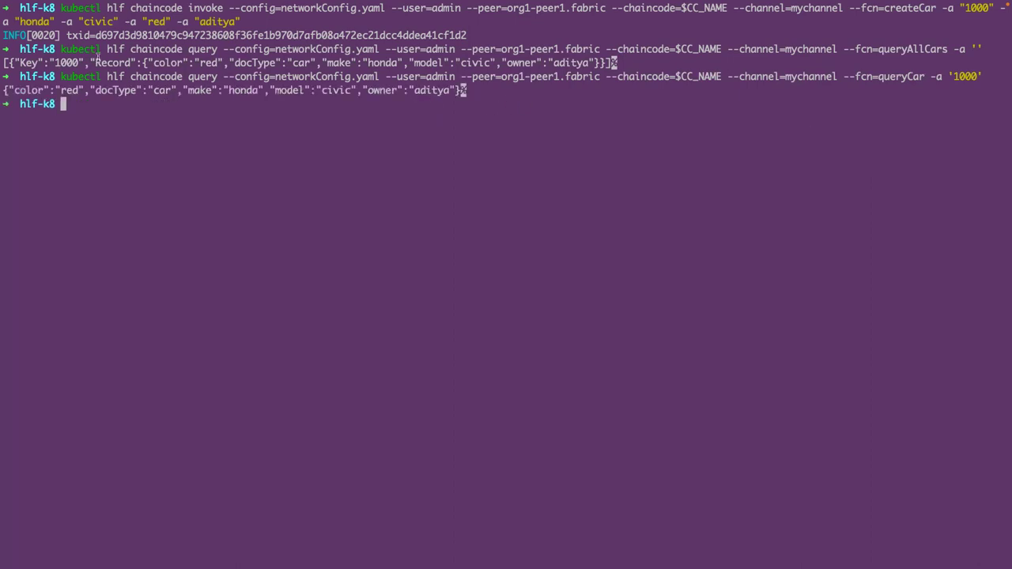
- Compare the all-cars and single-car results, then clear the terminal
drag(3, 63, 149, 63)
drag(278, 76, 357, 77)
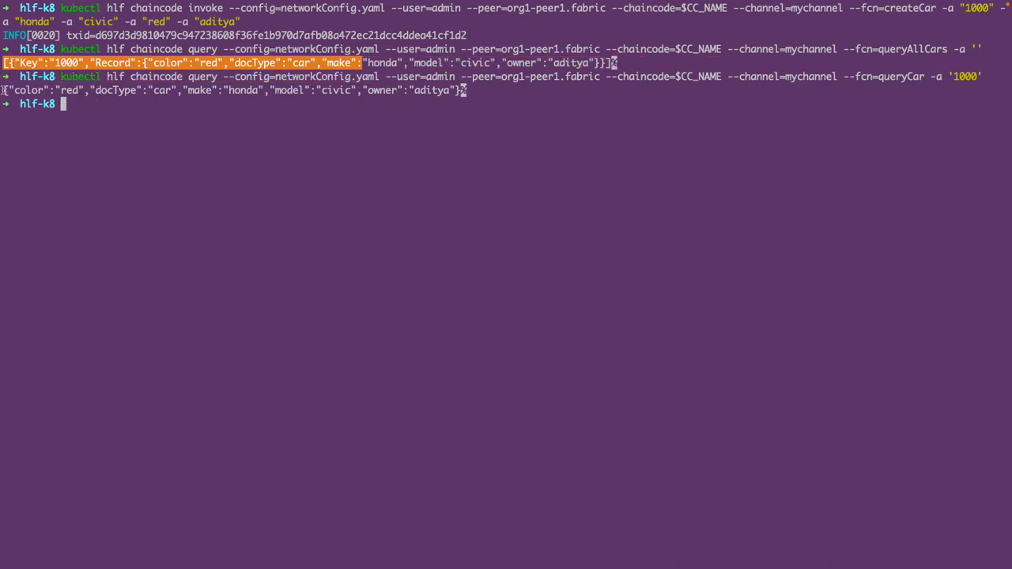
drag(3, 90, 187, 90)
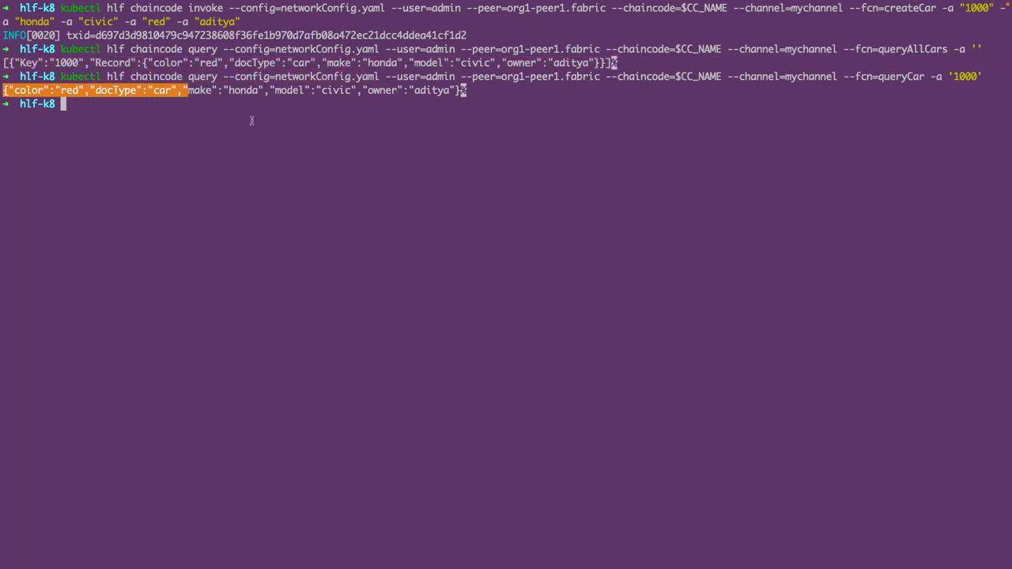
click(128, 105)
text(clear)
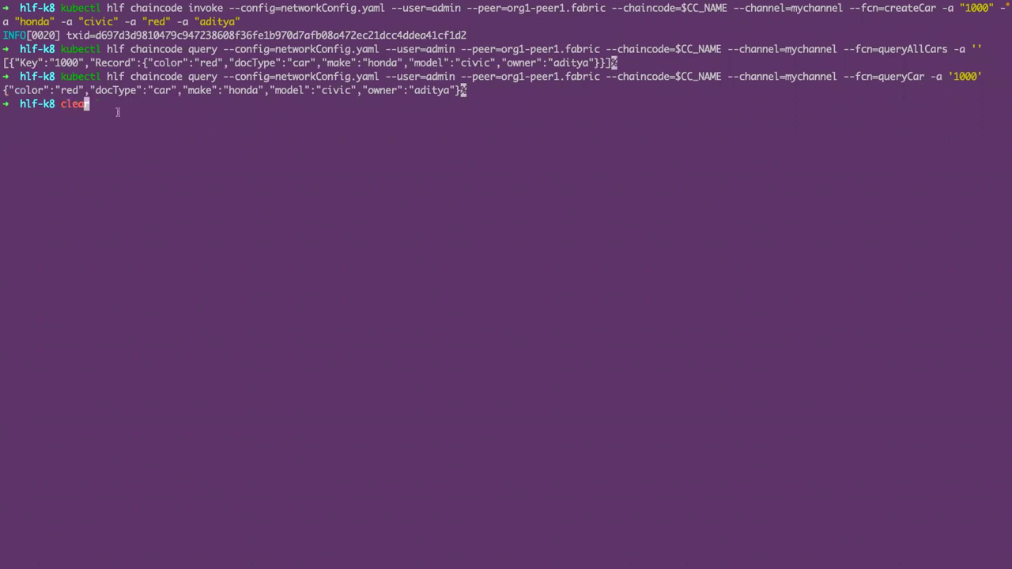
key(Return)
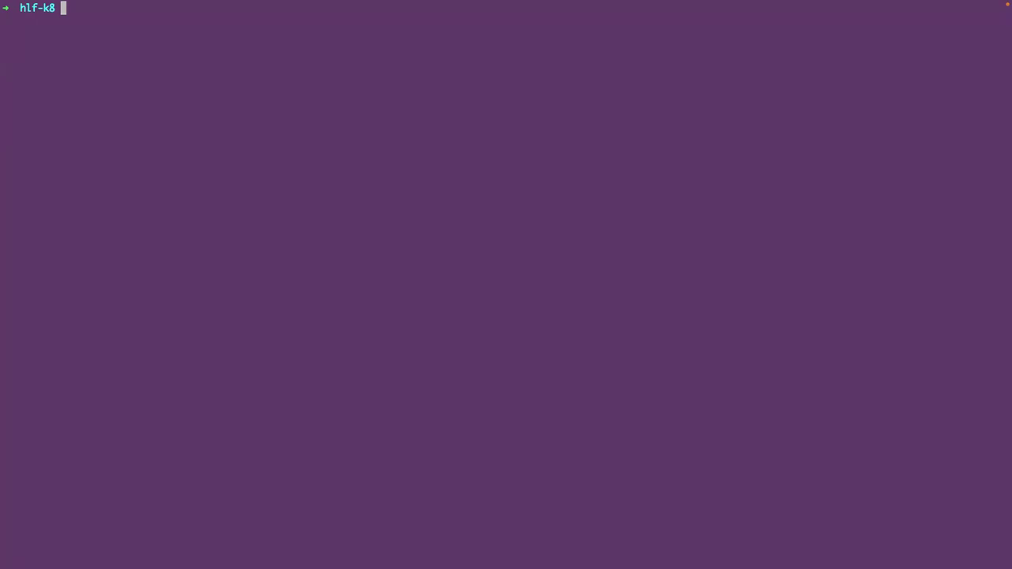
- Start kubectl hlf channel top on mychannel through peer org1-peer1.fabric
click(201, 144)
text(kubectl hlf channel top --channel=mychannel --config=networkConfig.yaml --user=admin -p=org1-peer1.fabric)
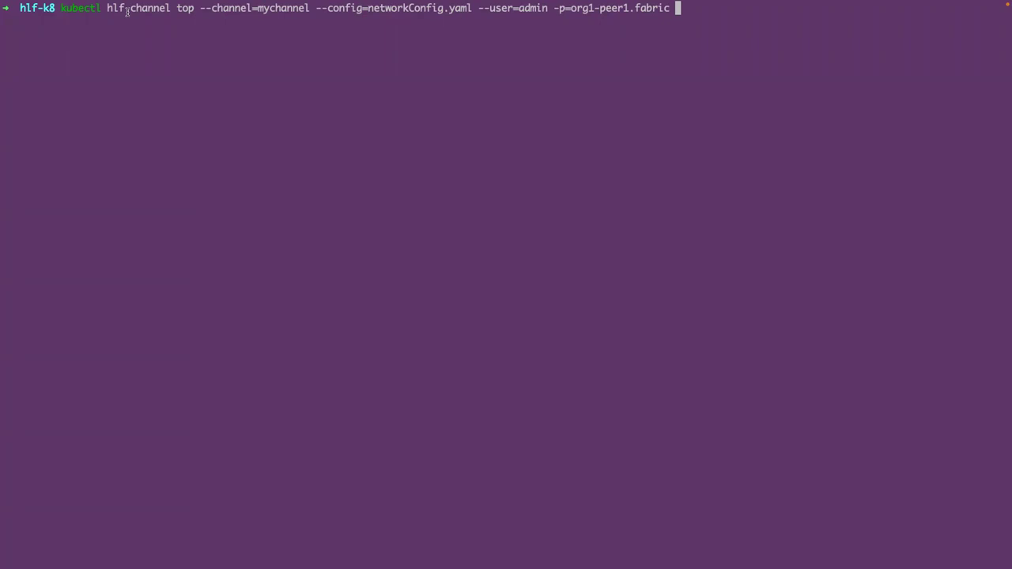
drag(182, 8, 131, 8)
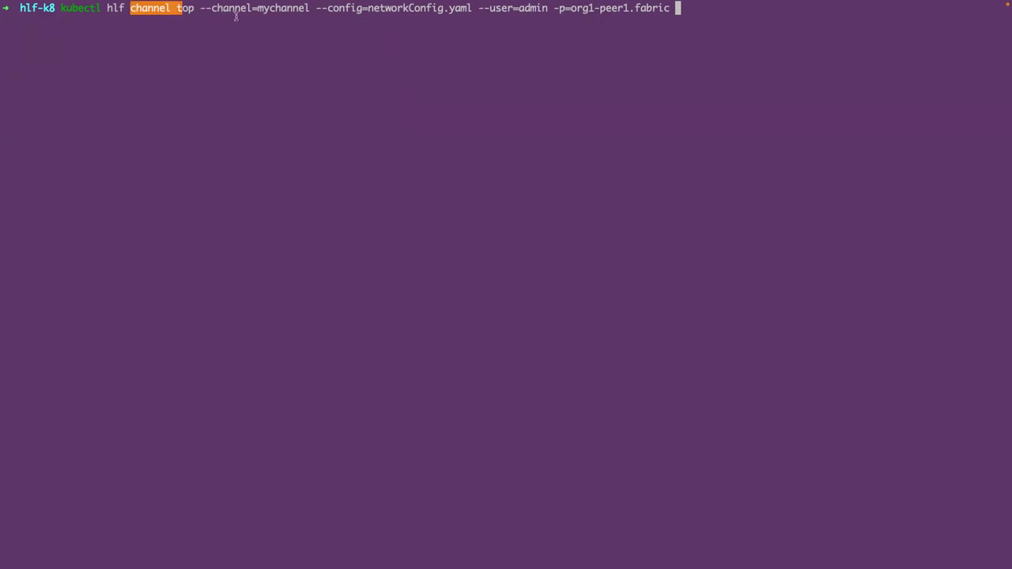
drag(198, 7, 298, 8)
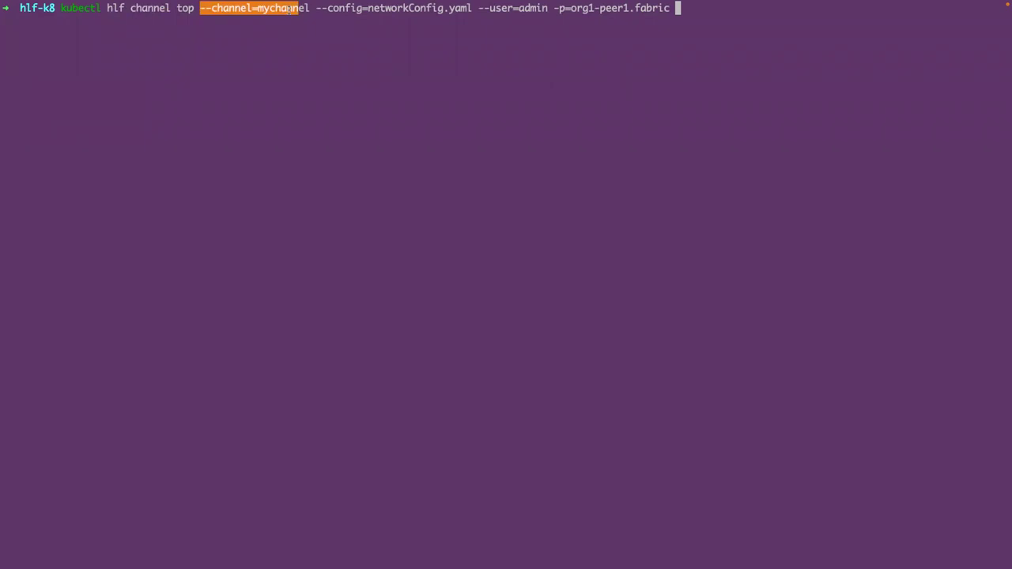
click(548, 7)
drag(477, 7, 675, 8)
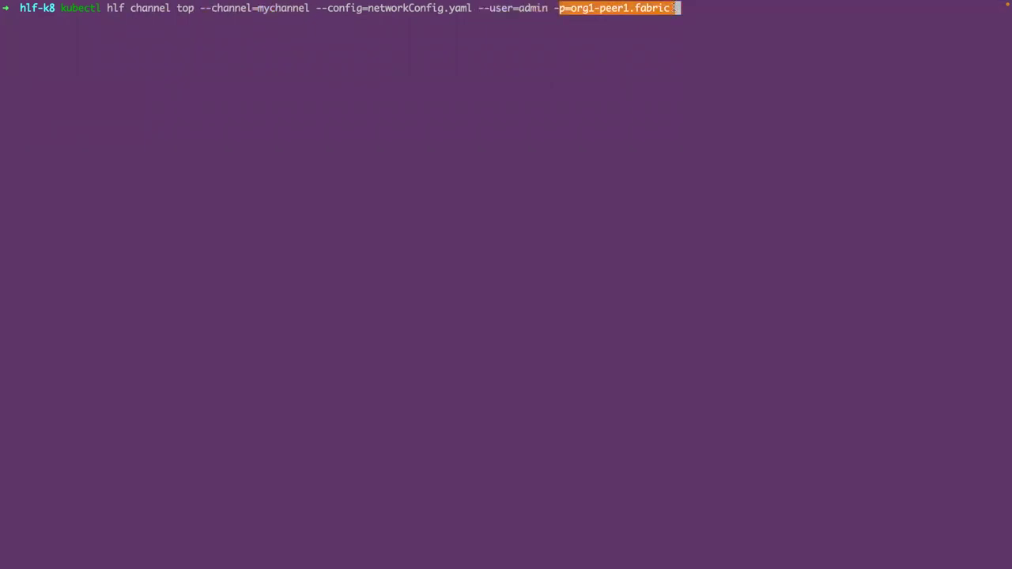
key(Return)
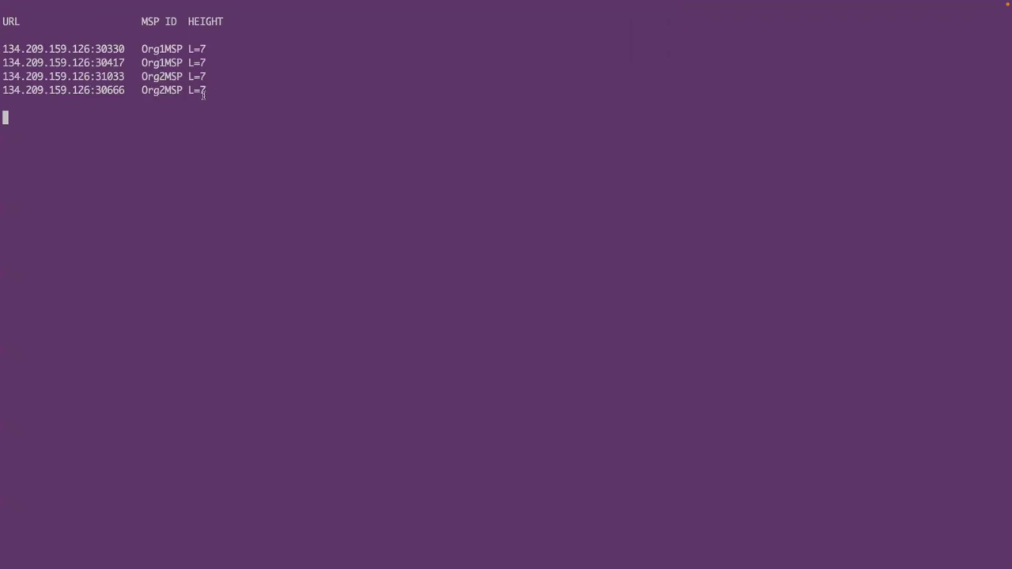
- Confirm the peers show block height 7, then stop the monitor and clear the screen
drag(207, 90, 193, 90)
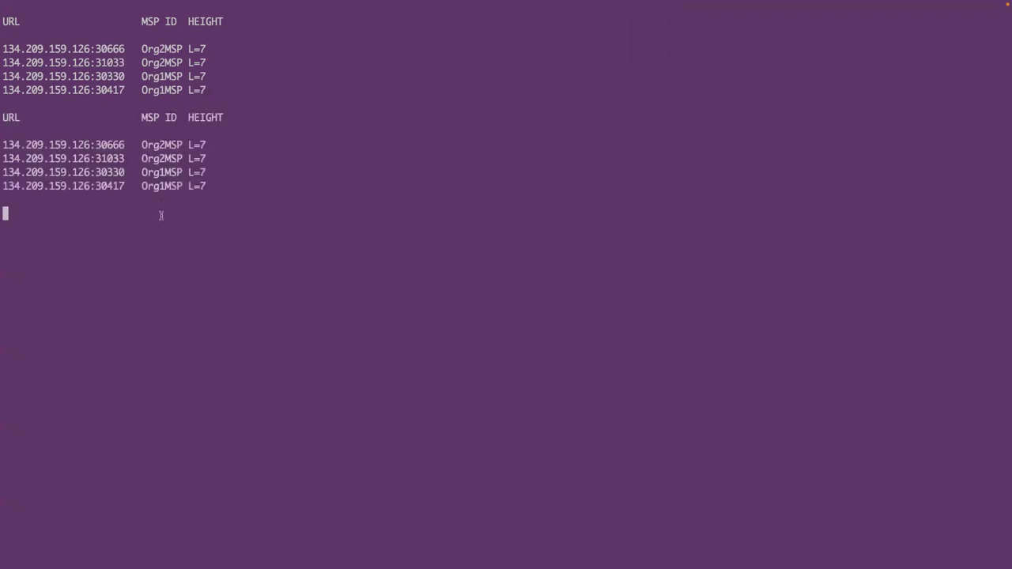
key(ctrl+c)
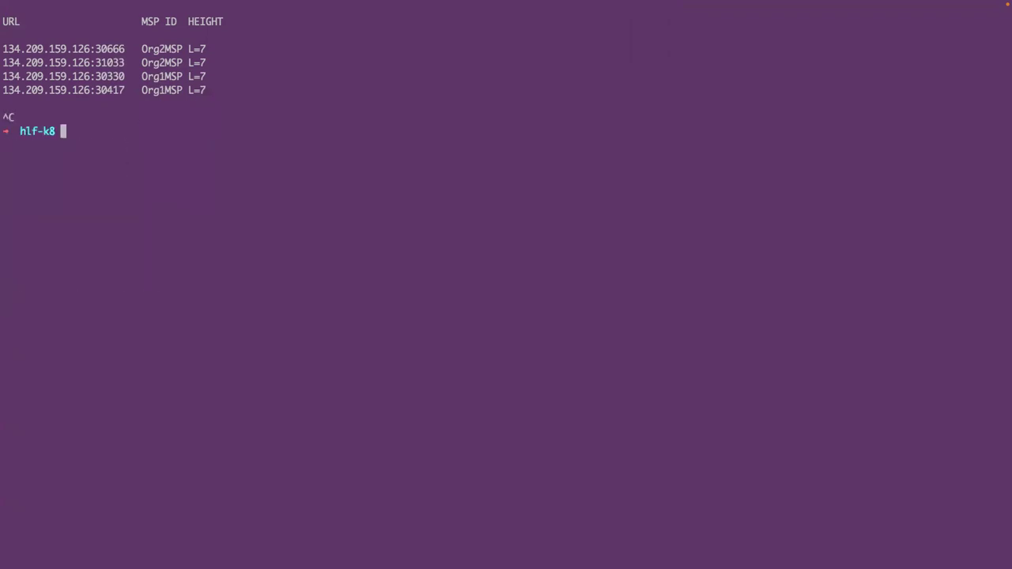
key(ctrl+l)
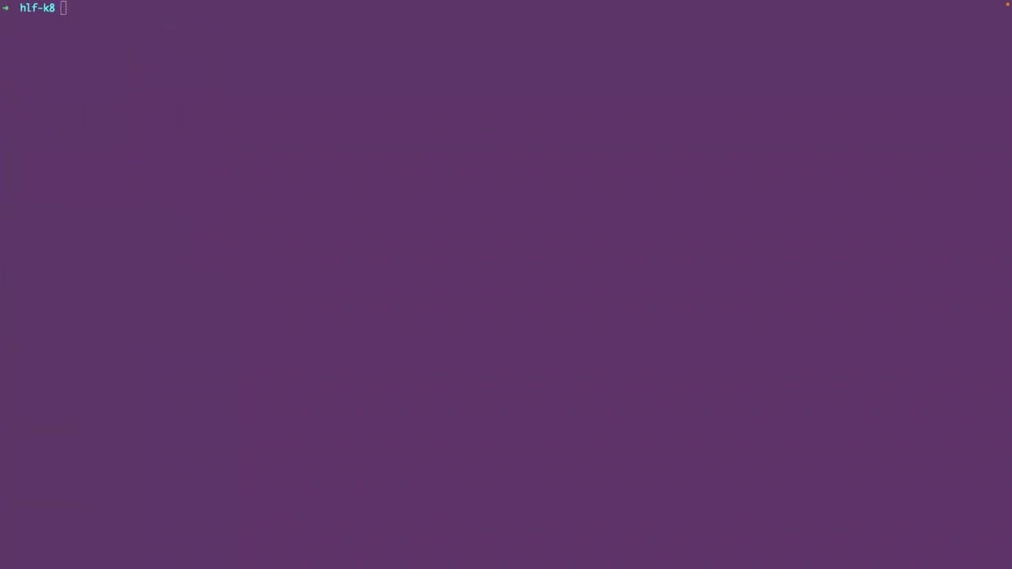
- Clear the screen and run channel inspect on mychannel with networkConfig.yaml as admin, writing mychannel.json
click(55, 182)
text(clear)
key(Return)
key(Return)
text(kubectl hlf channel in)
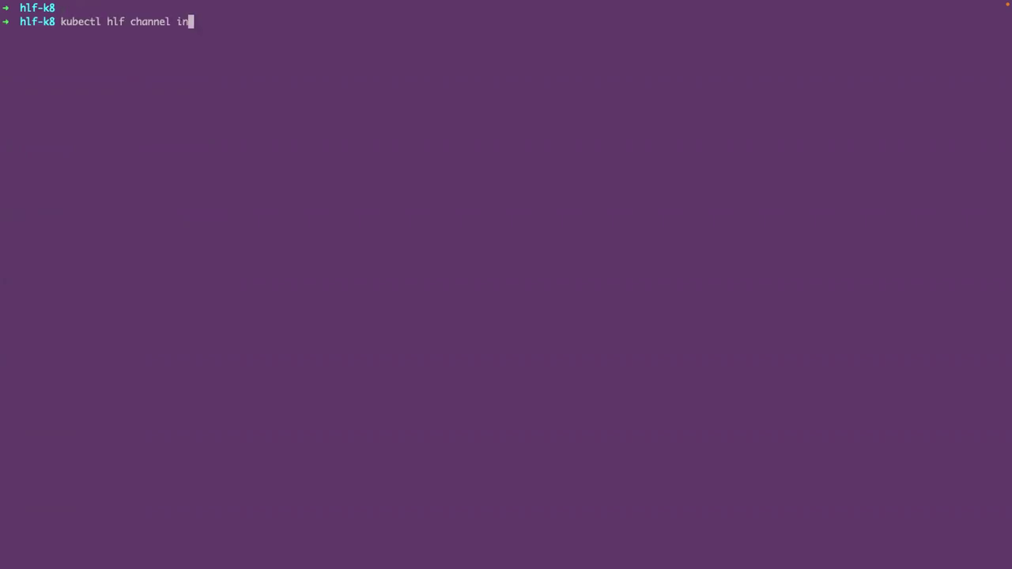
text(spect --channel=mychannel --config=networkConfig.yaml --user=admin -p=org1-peer1.fabric > mychannel.json)
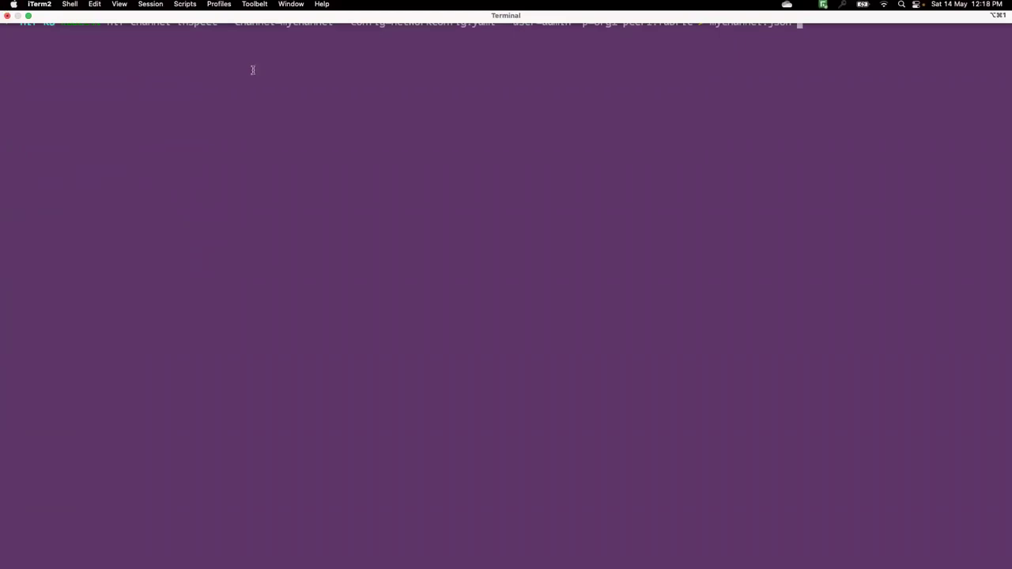
drag(172, 21, 490, 22)
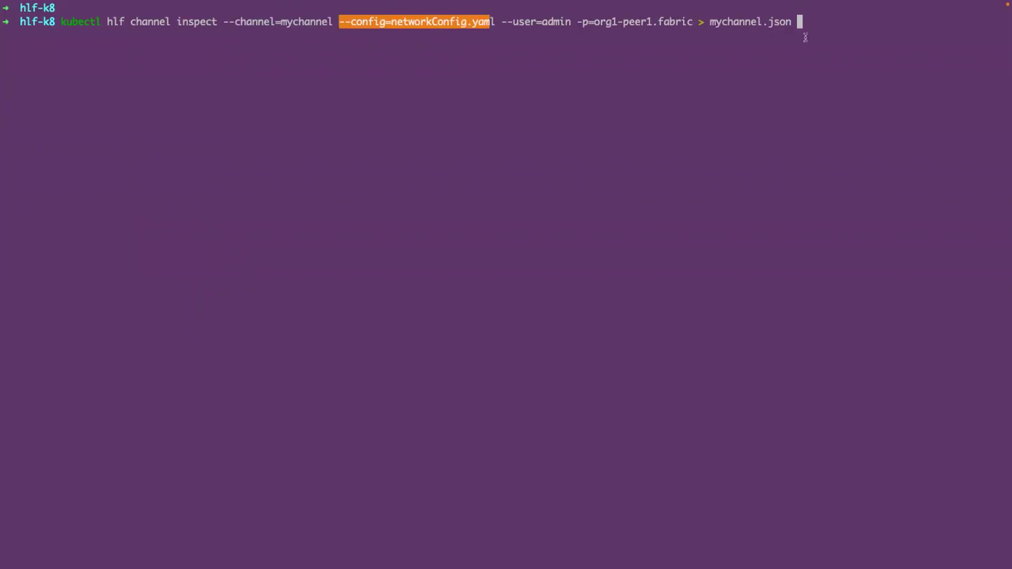
click(787, 21)
double_click(788, 21)
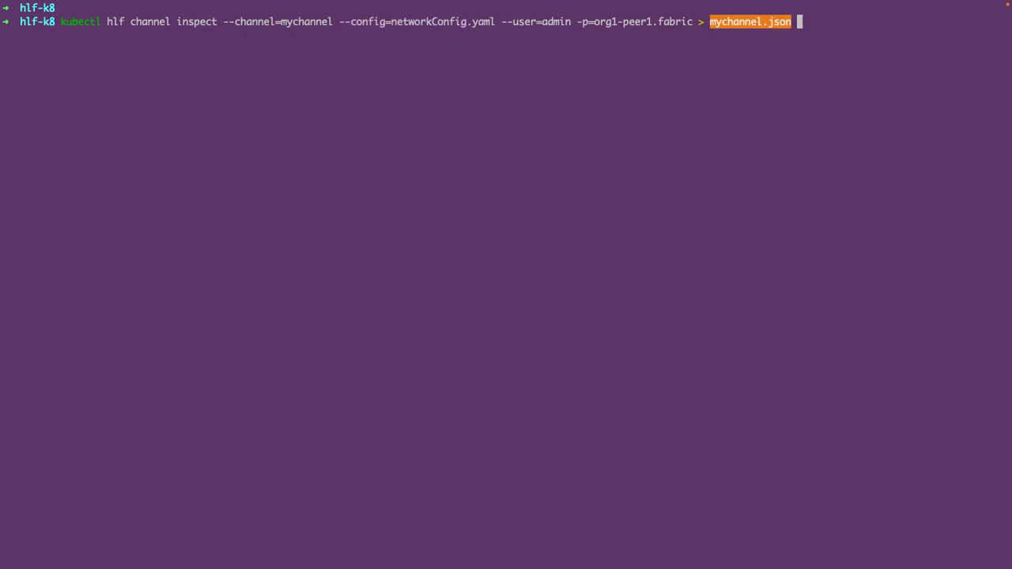
key(Return)
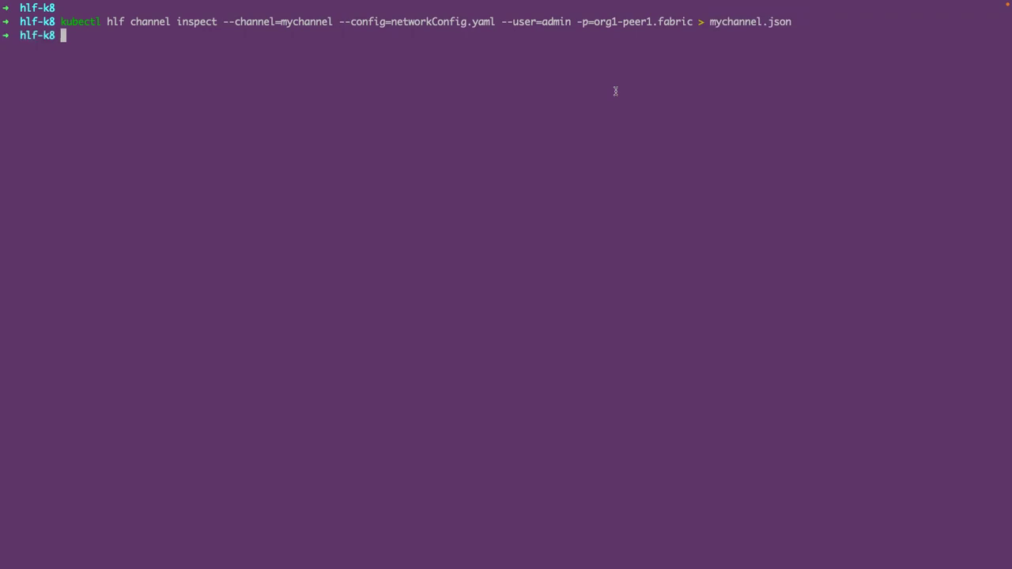
text(cat metadata.json)
key(BackSpace)
key(BackSpace)
key(BackSpace)
key(BackSpace)
key(BackSpace)
key(BackSpace)
key(BackSpace)
key(BackSpace)
key(BackSpace)
key(BackSpace)
key(BackSpace)
key(BackSpace)
key(BackSpace)
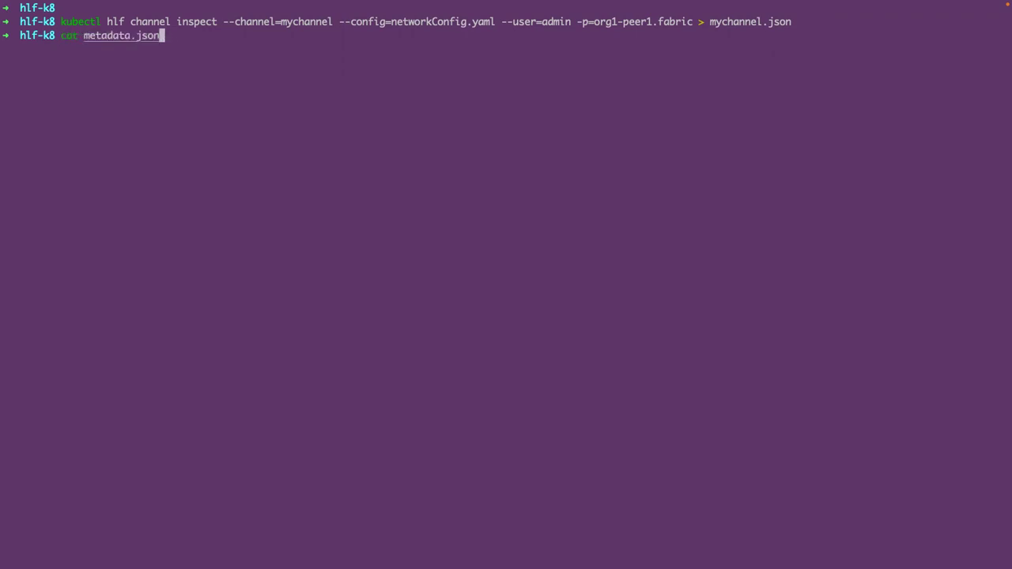
- Print mychannel.json and scroll through the channel configuration
text(yc)
key(BackSpace)
key(Right)
key(Return)
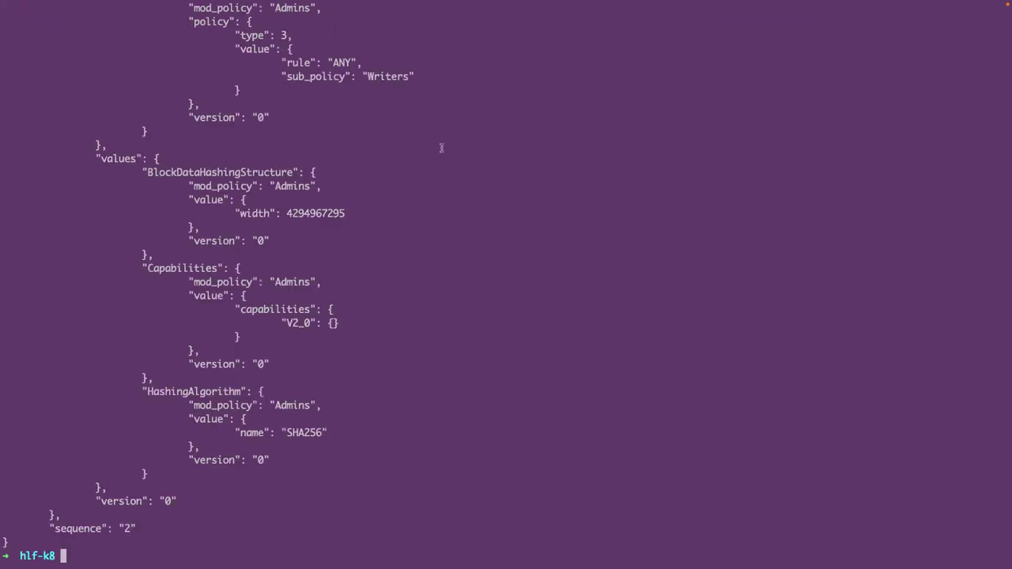
scroll(441, 148, up, 10)
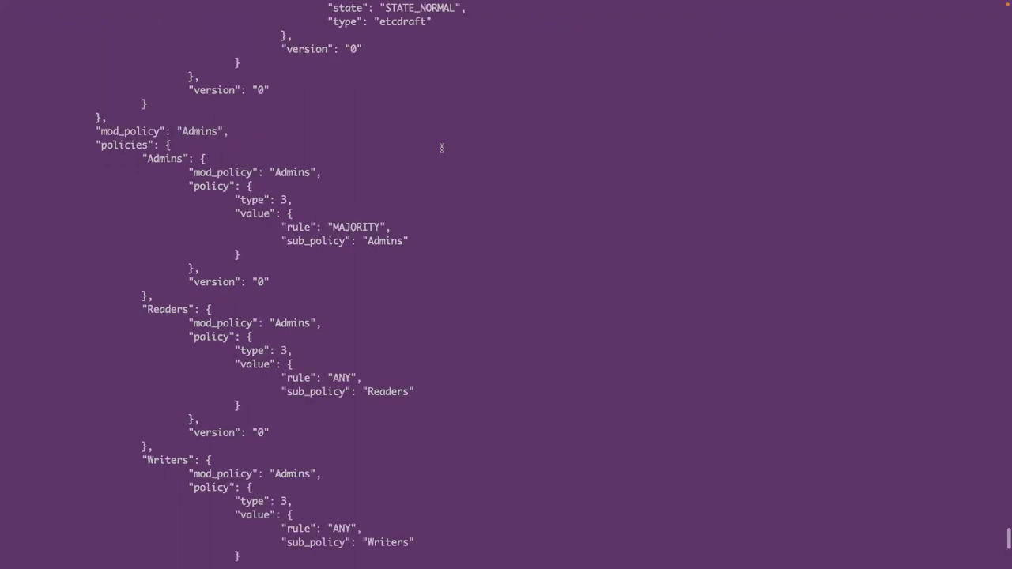
scroll(441, 148, up, 10)
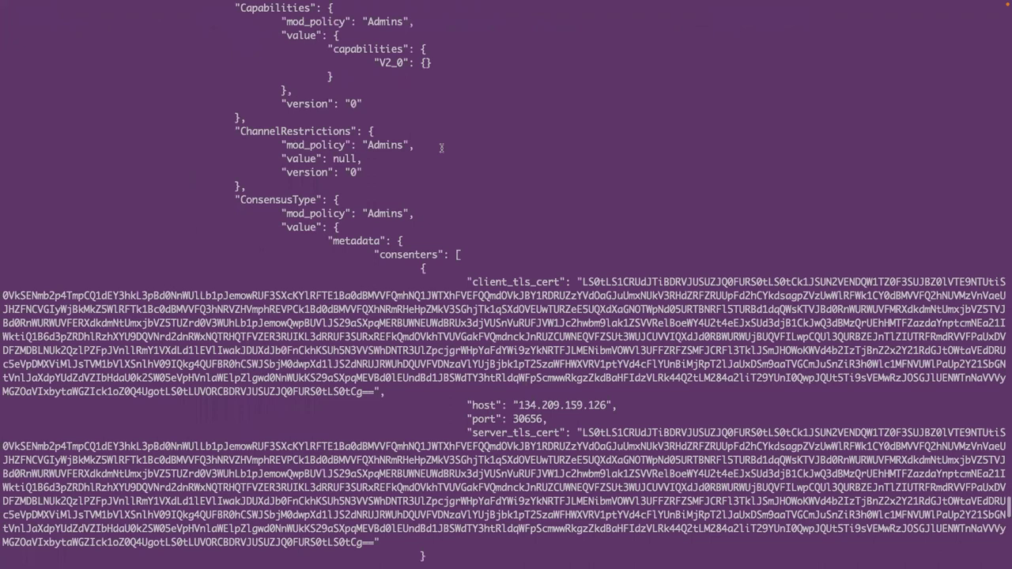
scroll(441, 148, up, 15)
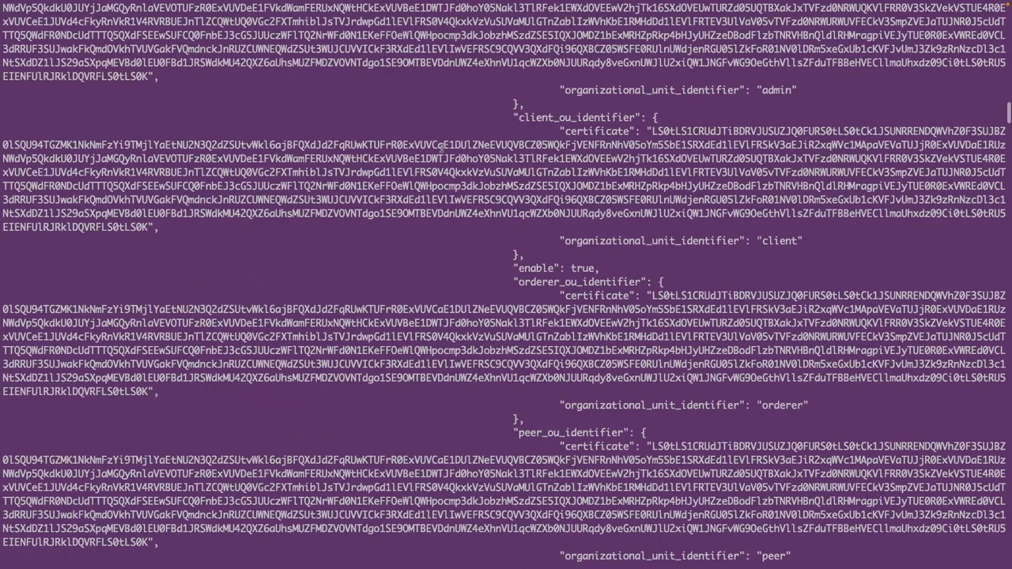
scroll(441, 147, up, 20)
drag(60, 90, 106, 90)
drag(239, 146, 286, 146)
scroll(282, 143, down, 10)
scroll(283, 143, down, 20)
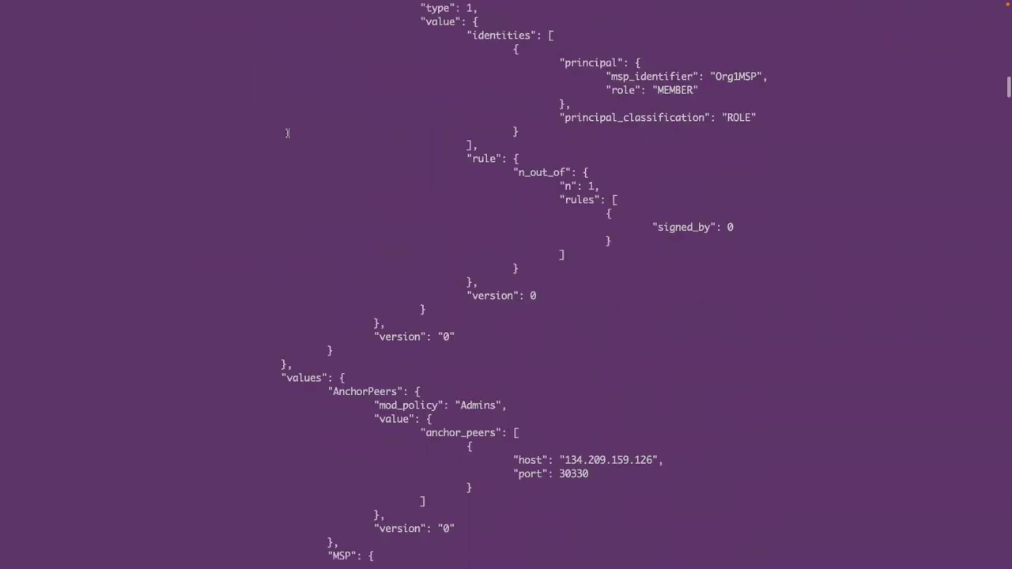
scroll(300, 140, down, 6)
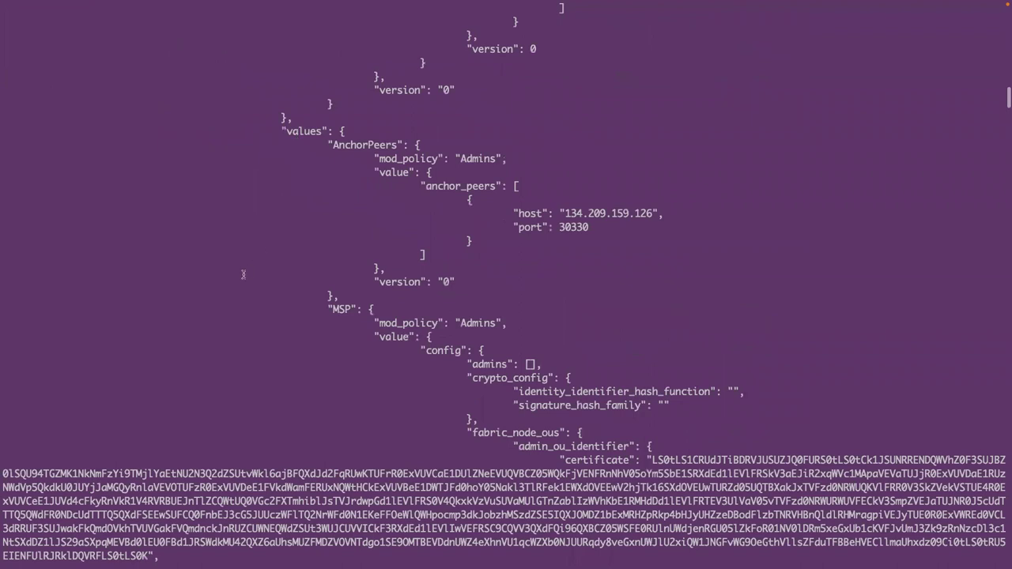
scroll(280, 281, down, 12)
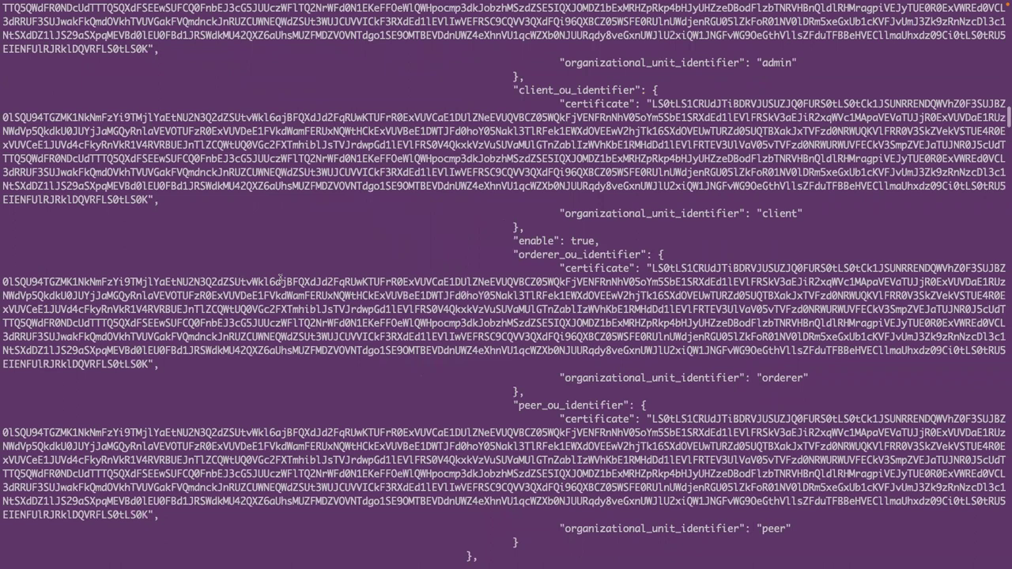
scroll(280, 278, up, 6)
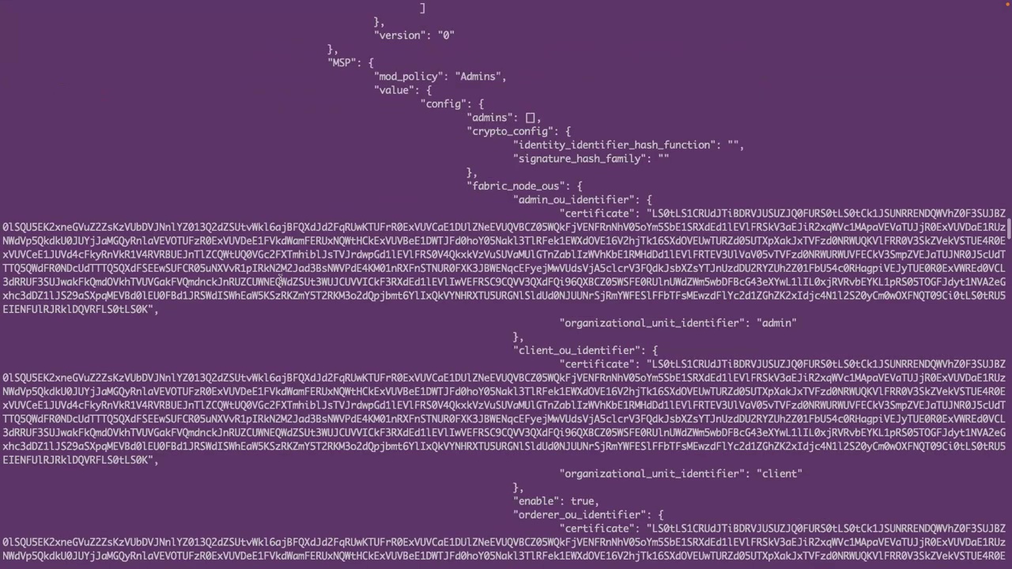
scroll(279, 279, down, 15)
scroll(280, 278, down, 9)
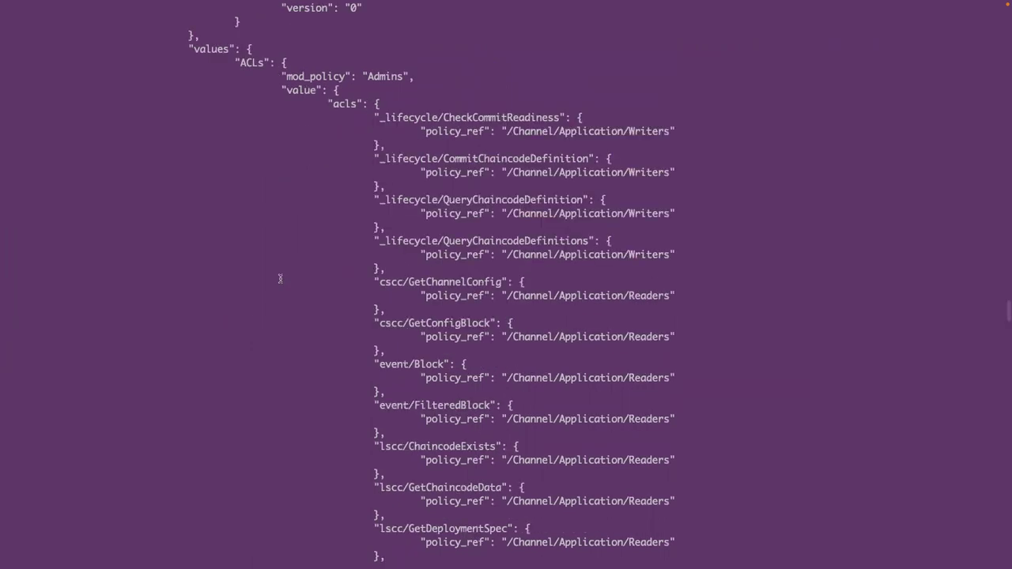
- Search for 'consen' and highlight consenter host 134.209.159.126 and port 30656
key(super+f)
text(co)
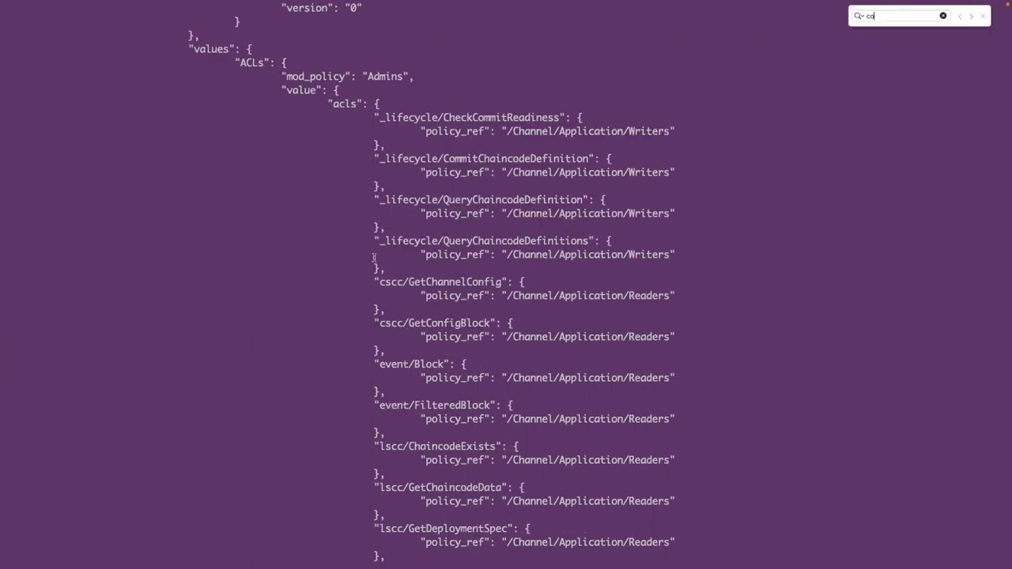
text(ns)
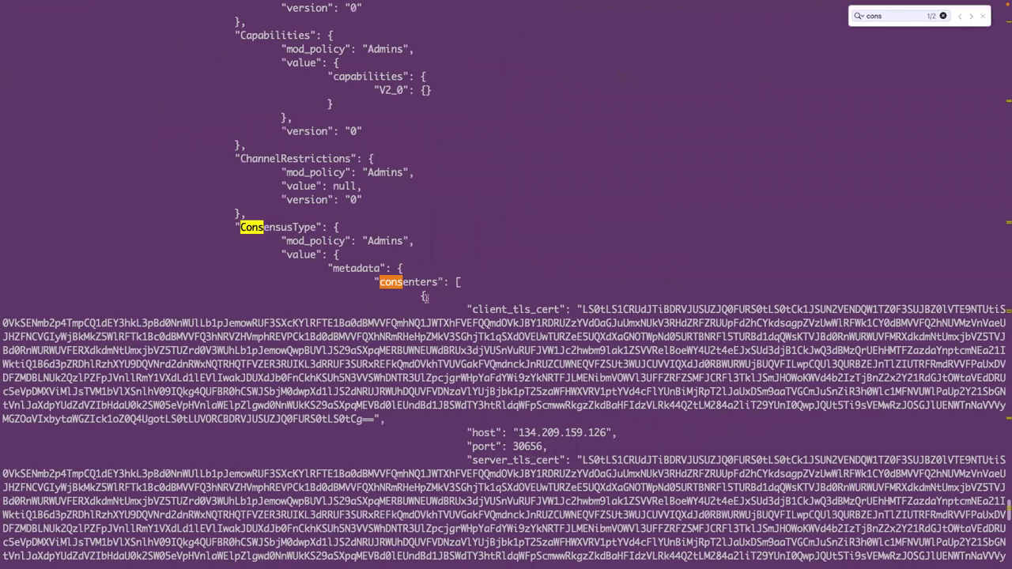
text(en)
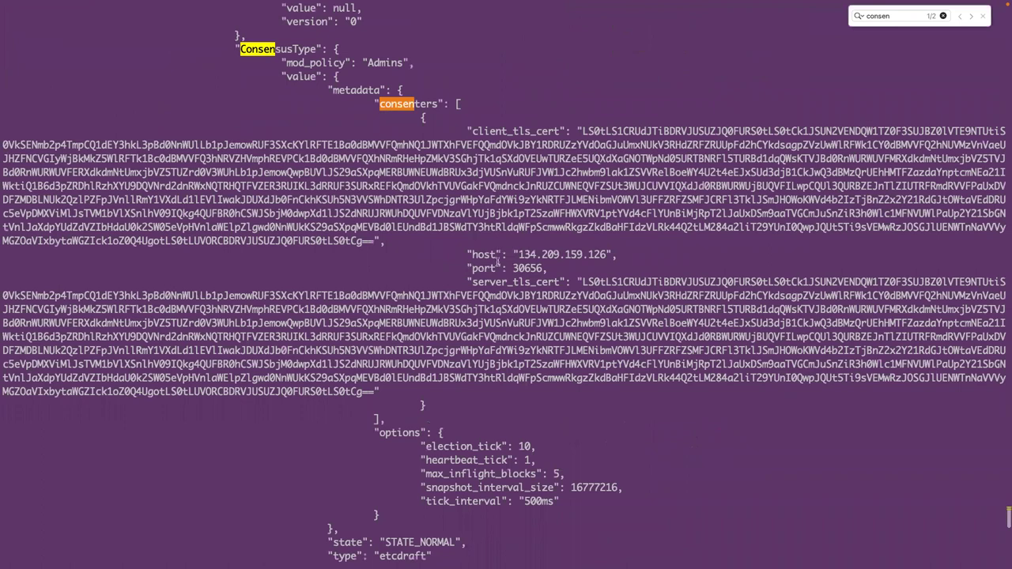
scroll(521, 241, down, 1)
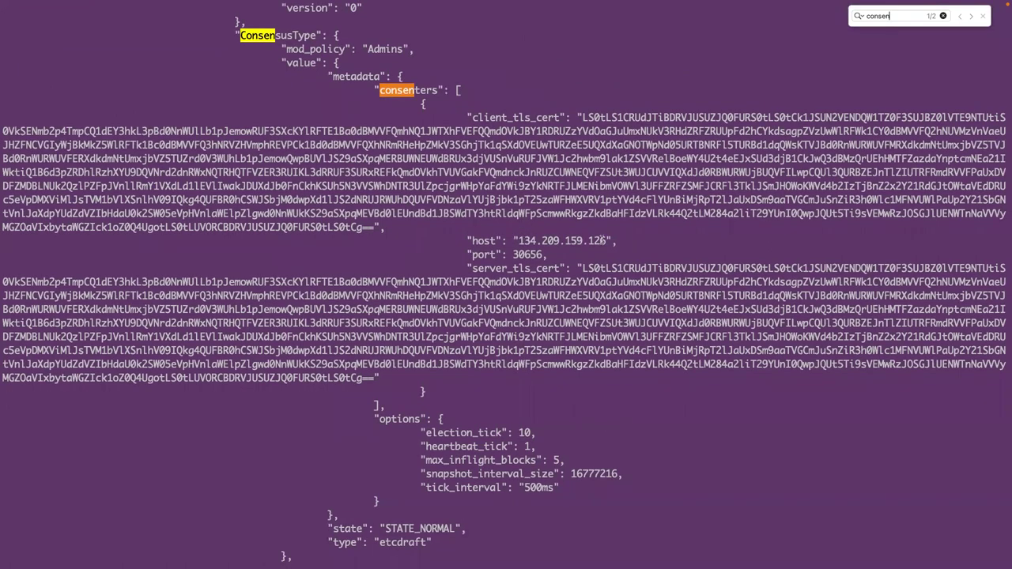
double_click(600, 241)
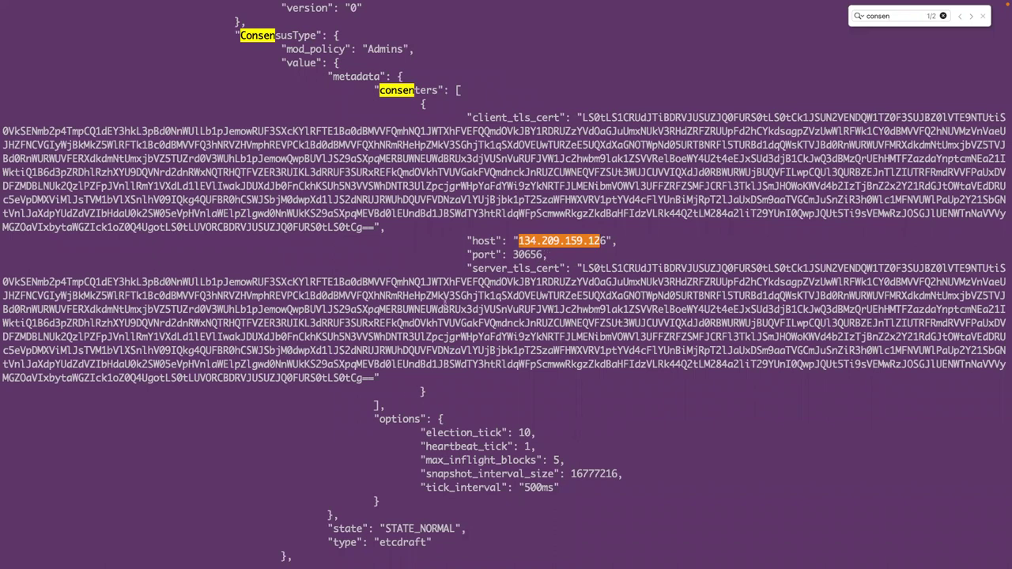
triple_click(506, 253)
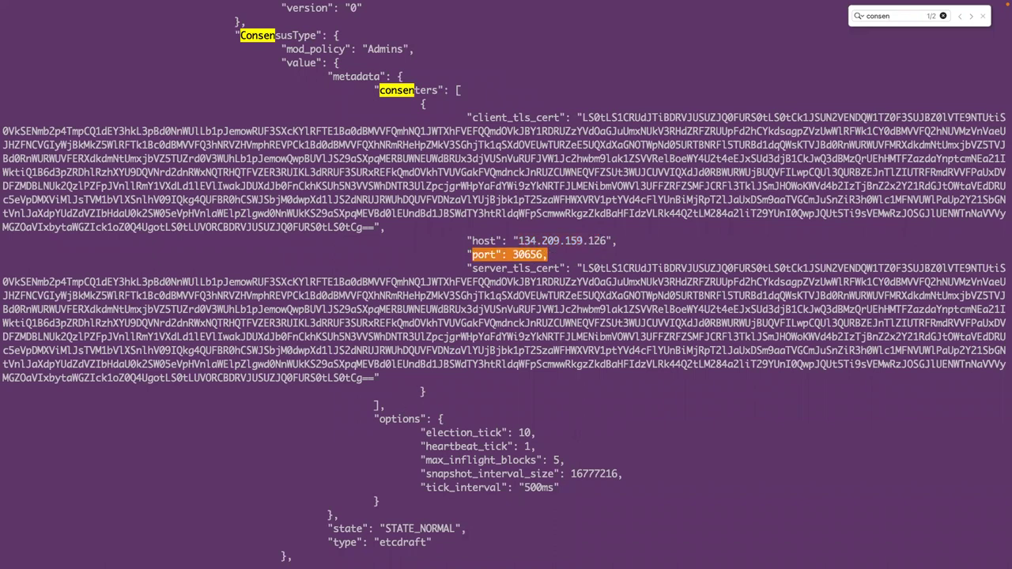
- Clear the terminal and list the pods in the fabric namespace
text(clear)
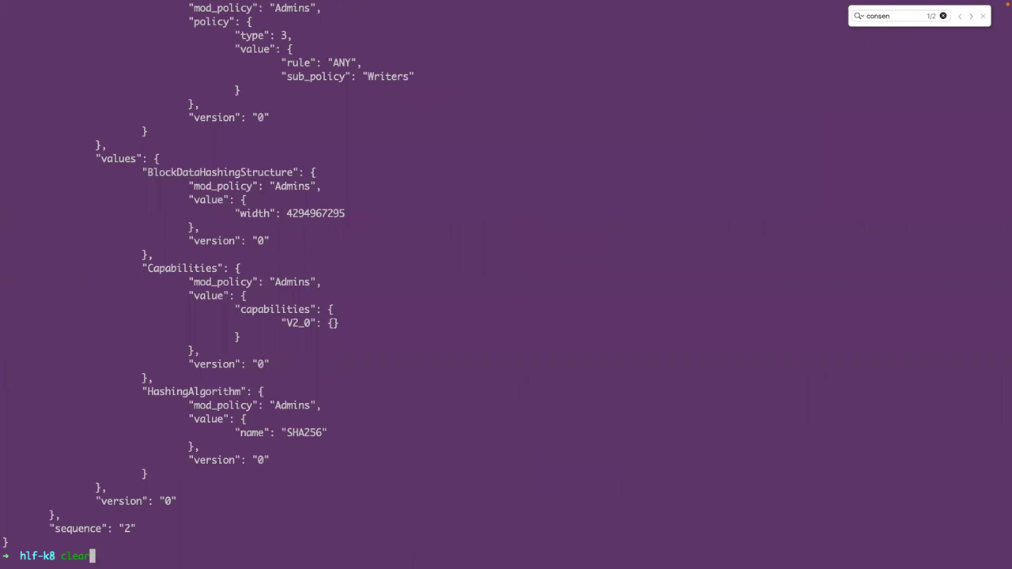
key(Return)
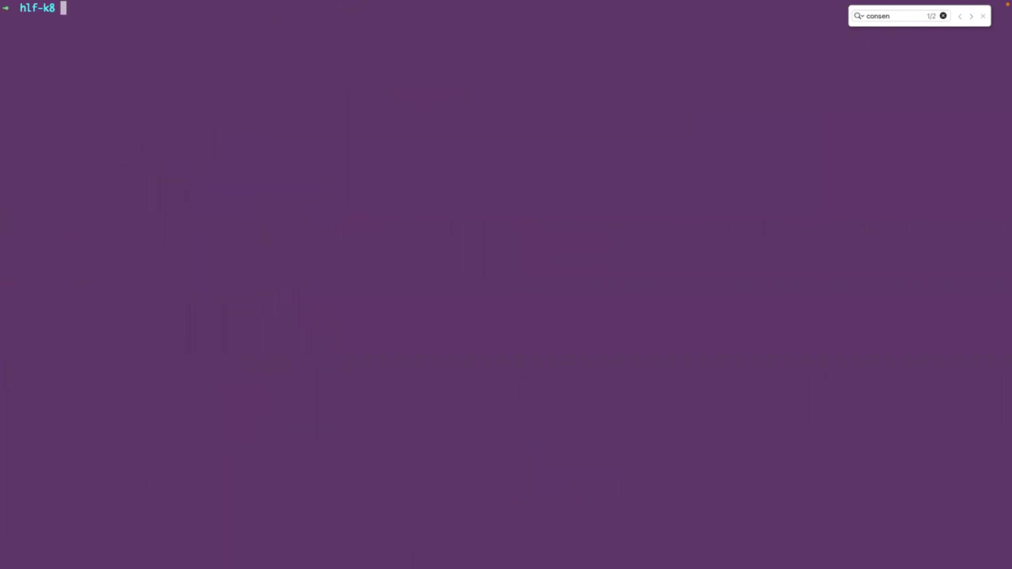
key(Escape)
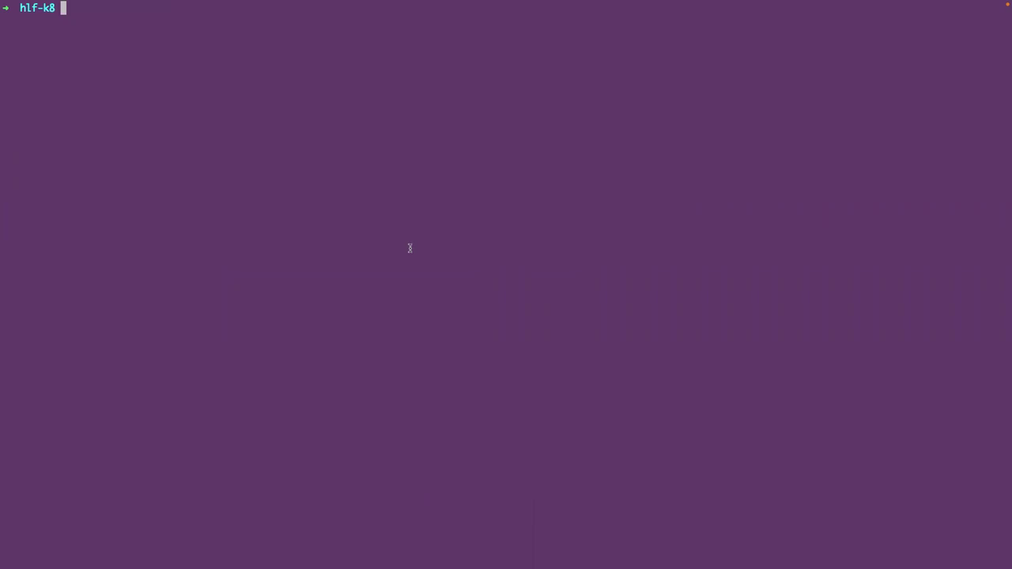
text(k)
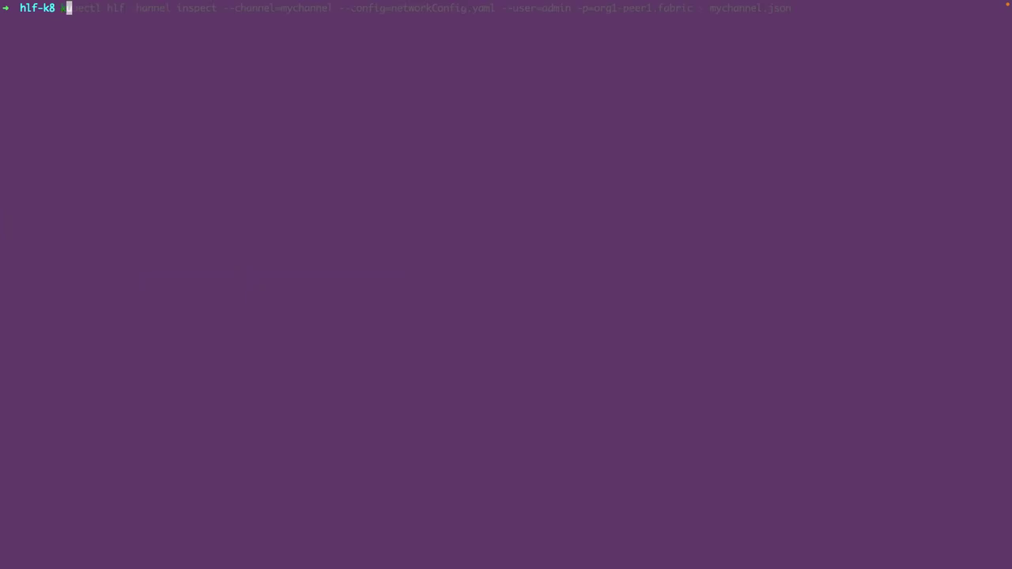
text( get)
key(Right)
key(Return)
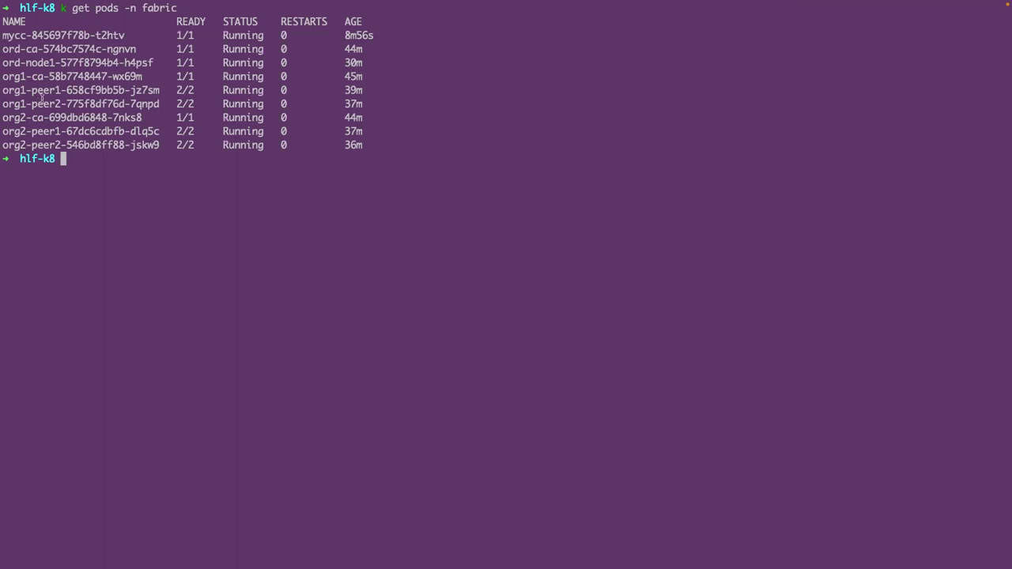
double_click(45, 91)
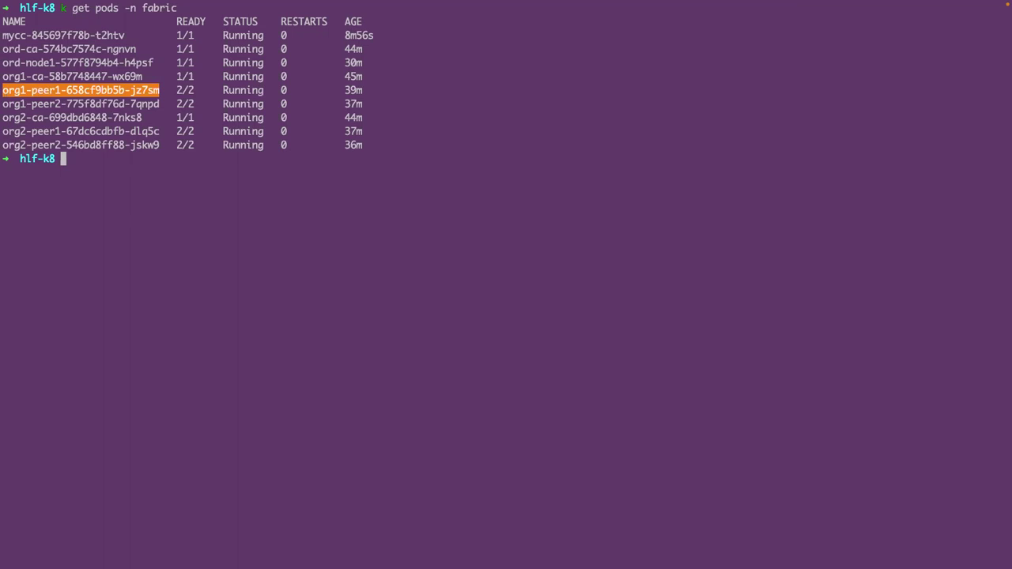
- Port-forward 5984 from pod org1-peer1-658cf9bb5b-jz7sm in the fabric namespace
text(k get)
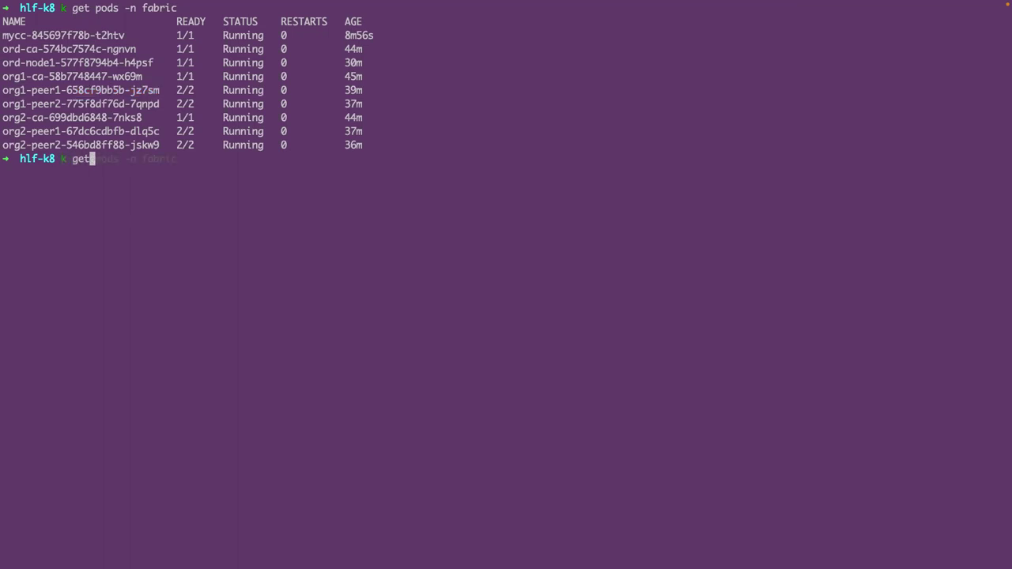
key(BackSpace)
key(BackSpace)
key(BackSpace)
text(o)
key(BackSpace)
text(port)
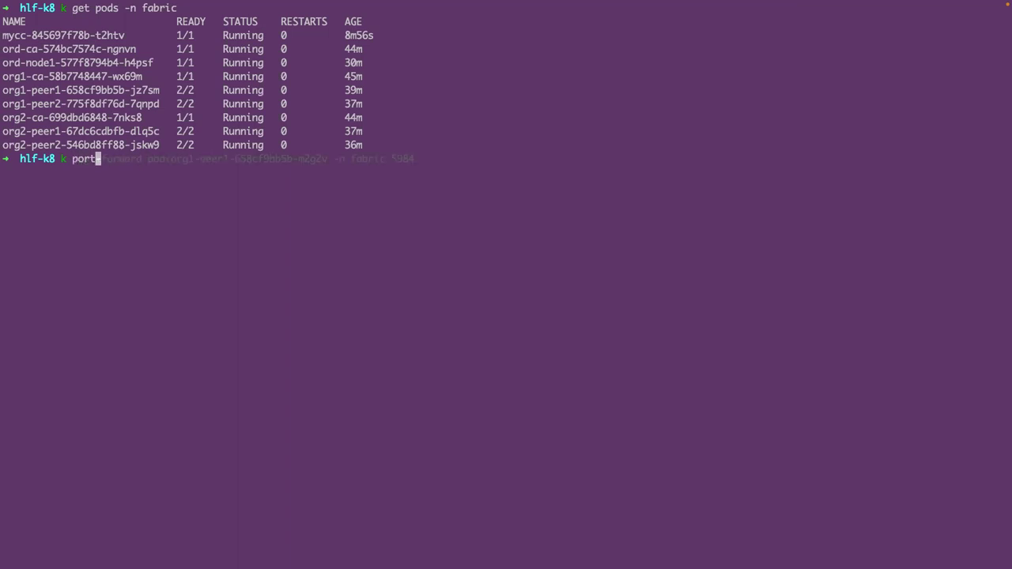
text(-forward pod/)
key(Tab)
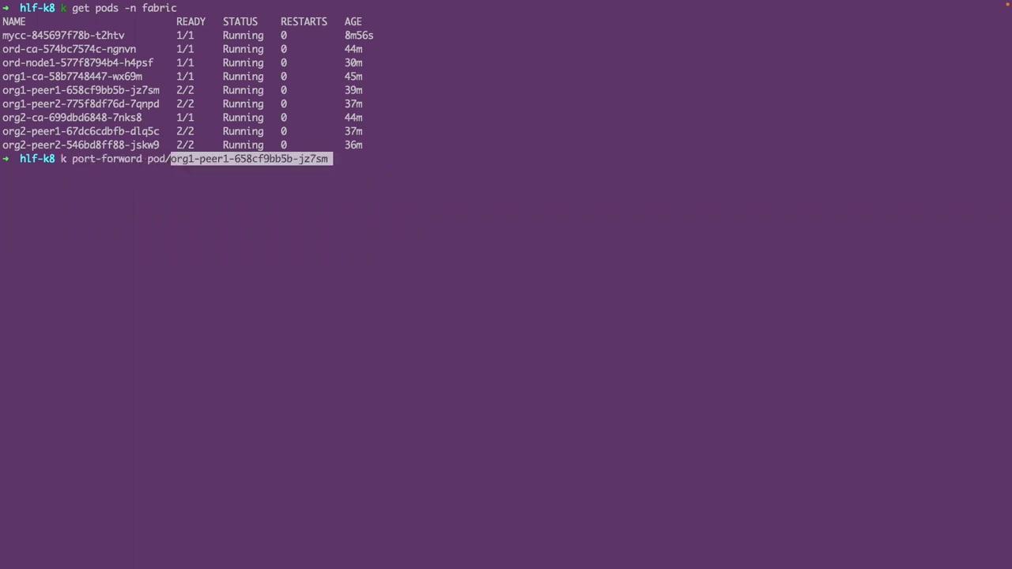
text(n )
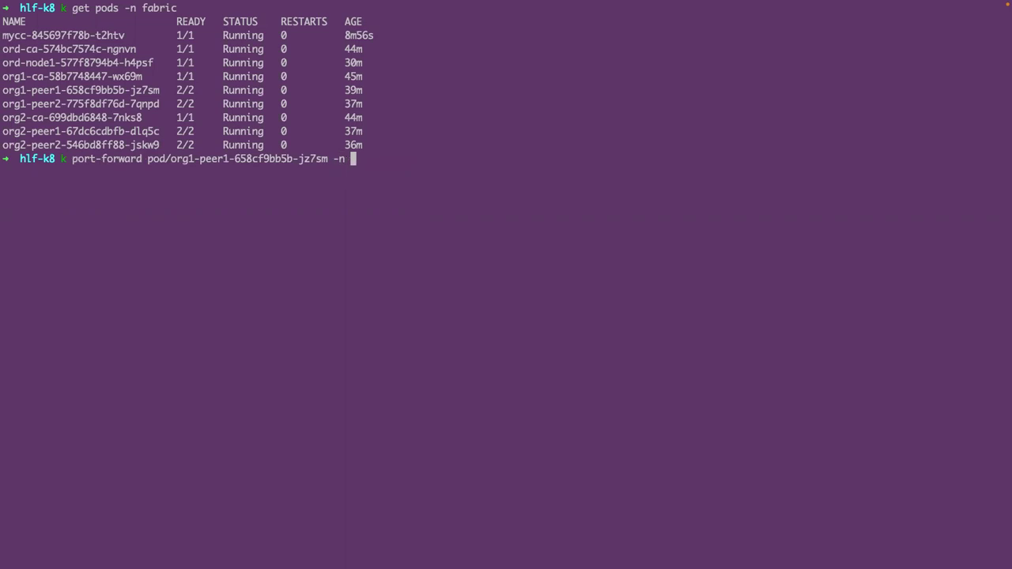
text(fabric 5984)
key(Return)
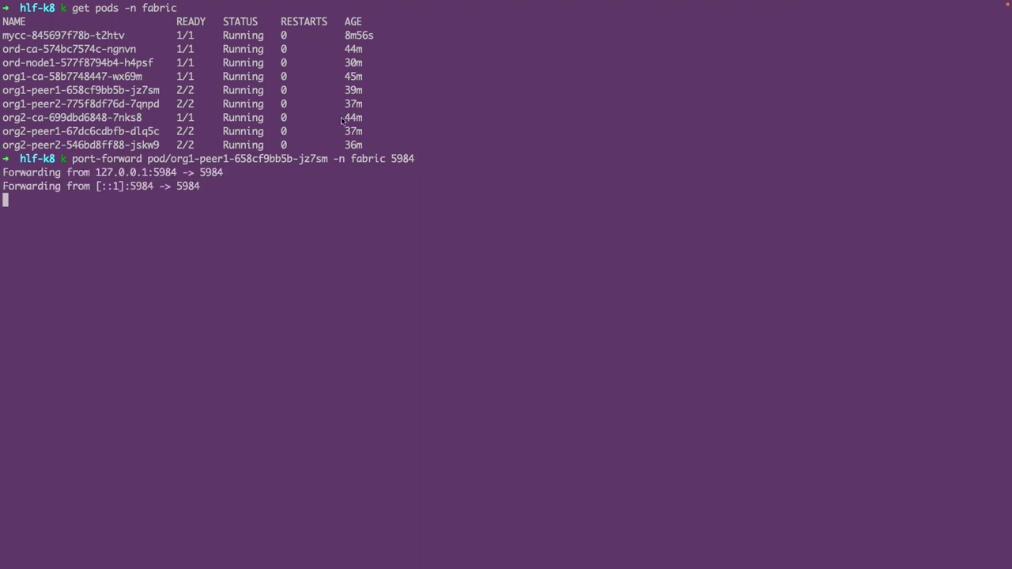
- In a new Chrome tab, load localhost:5984 and then the Fauxton login at localhost:5984/_utils
key(ctrl+Left)
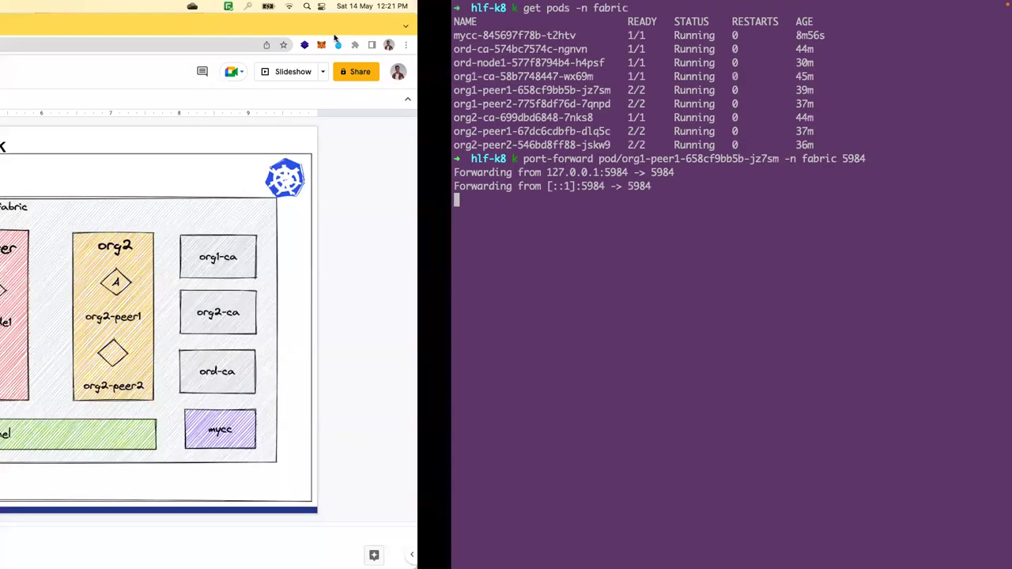
key(super+t)
text(loca)
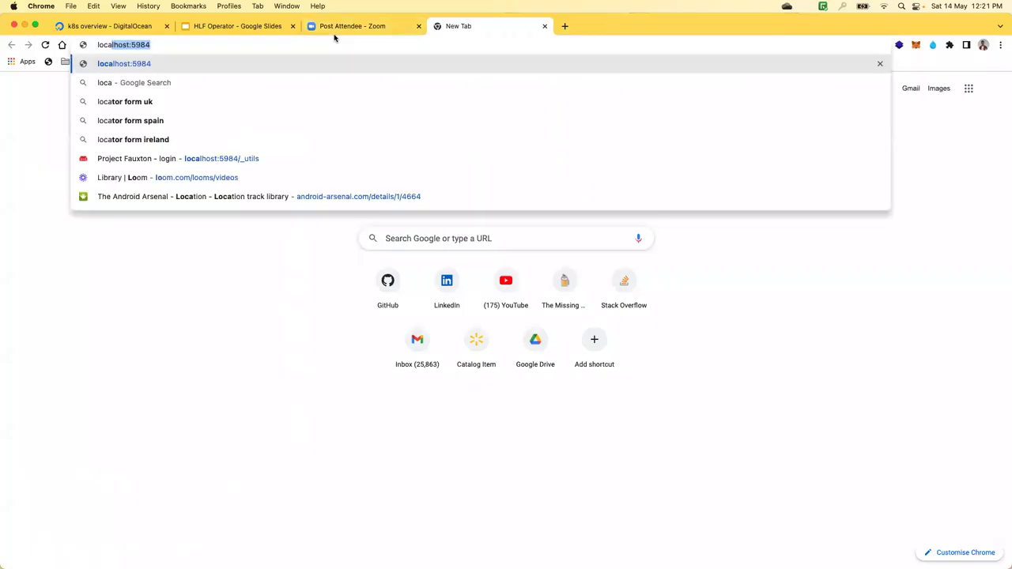
key(Return)
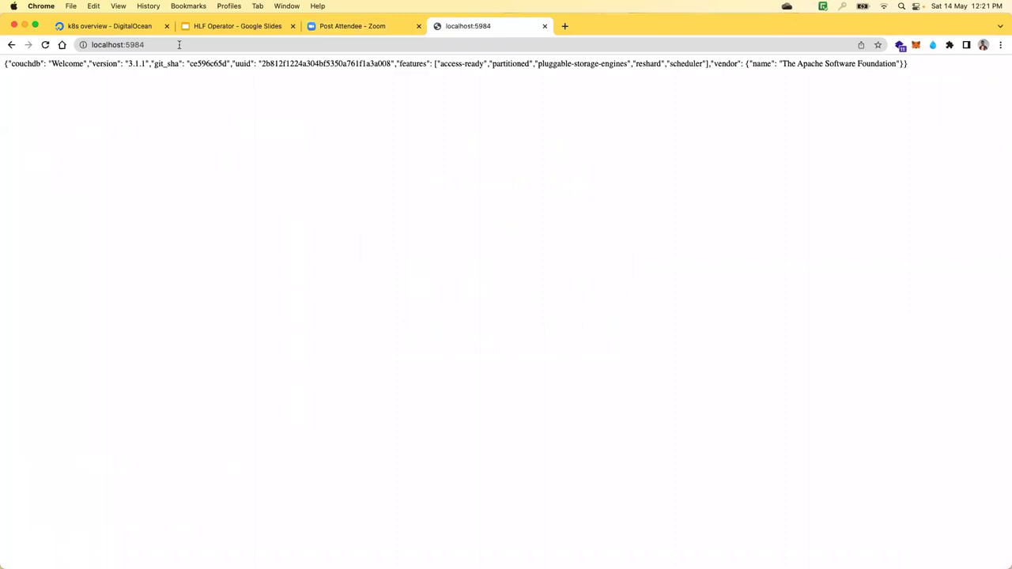
click(179, 44)
text(/__)
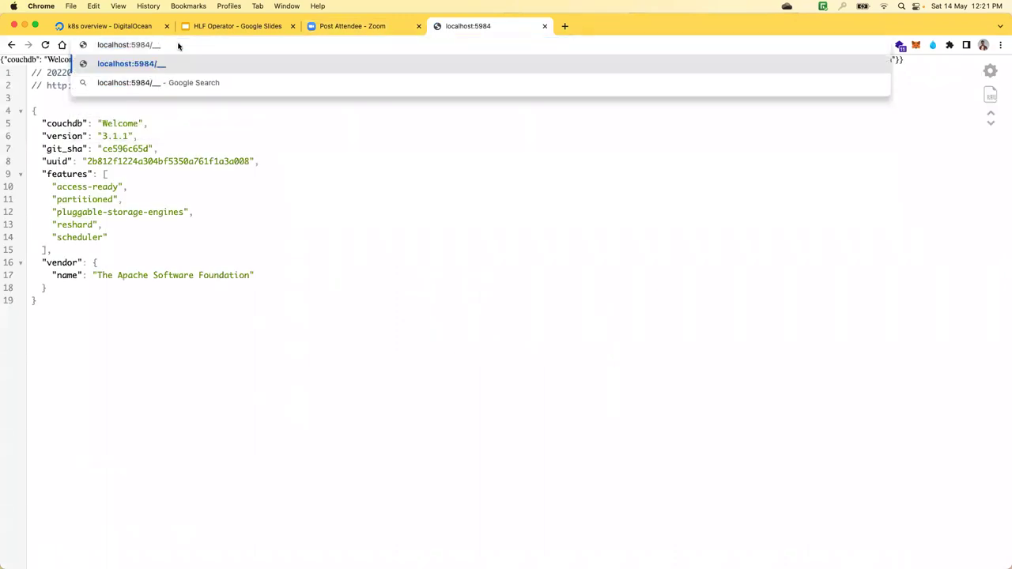
key(BackSpace)
key(Down)
key(Down)
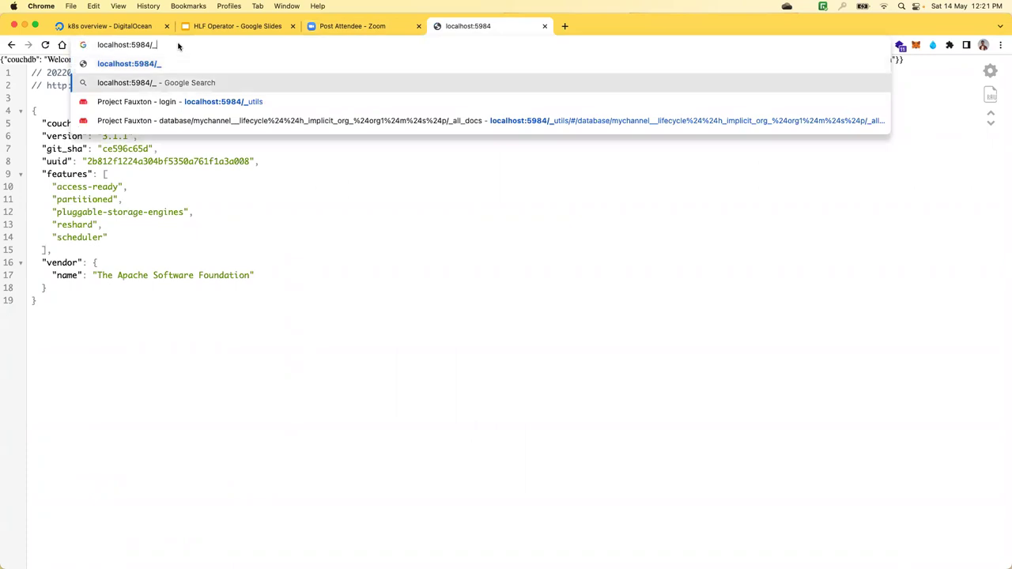
key(Return)
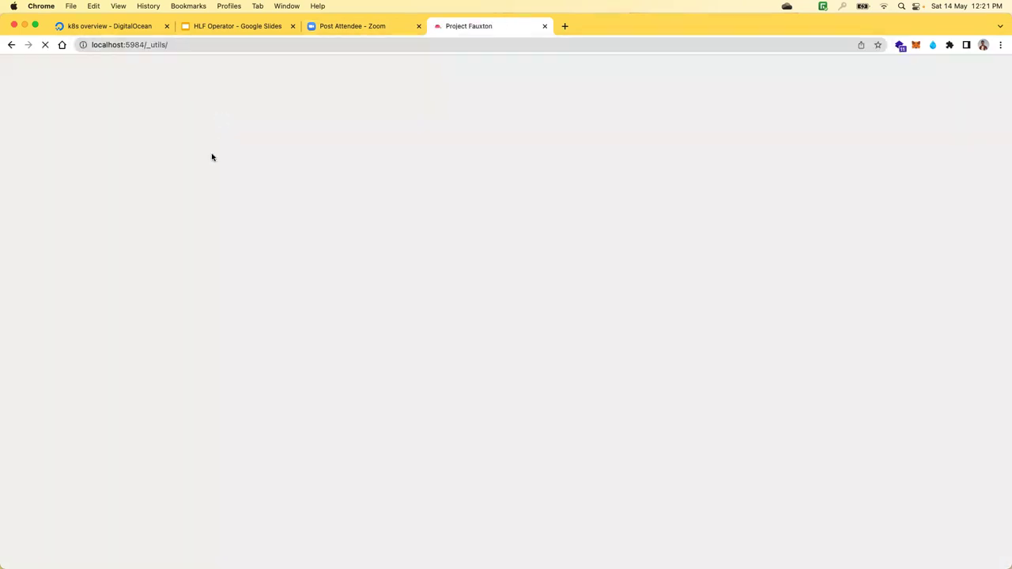
- Replace the saved CouchDB username and password and log in
click(88, 124)
double_click(89, 125)
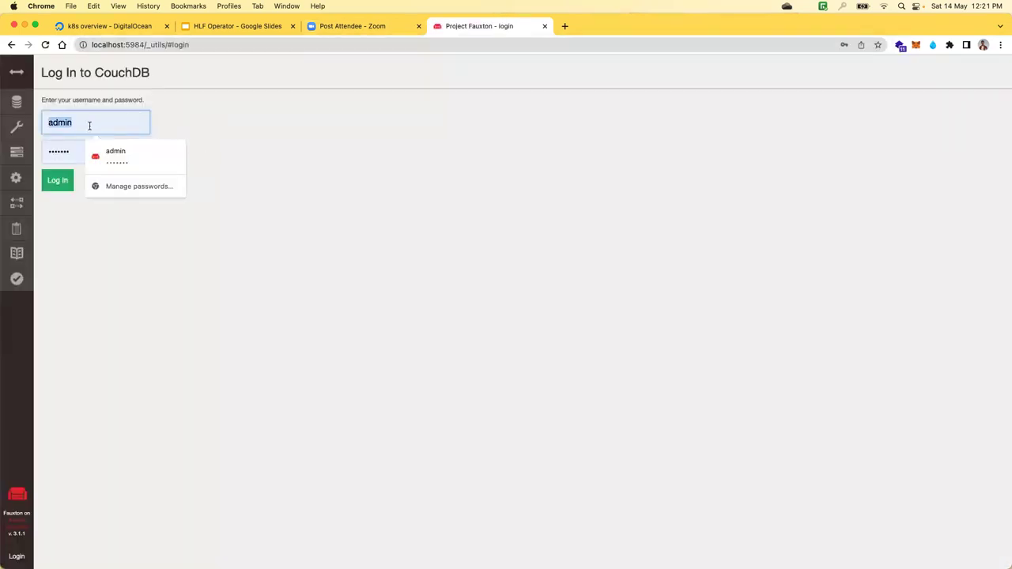
text(couch)
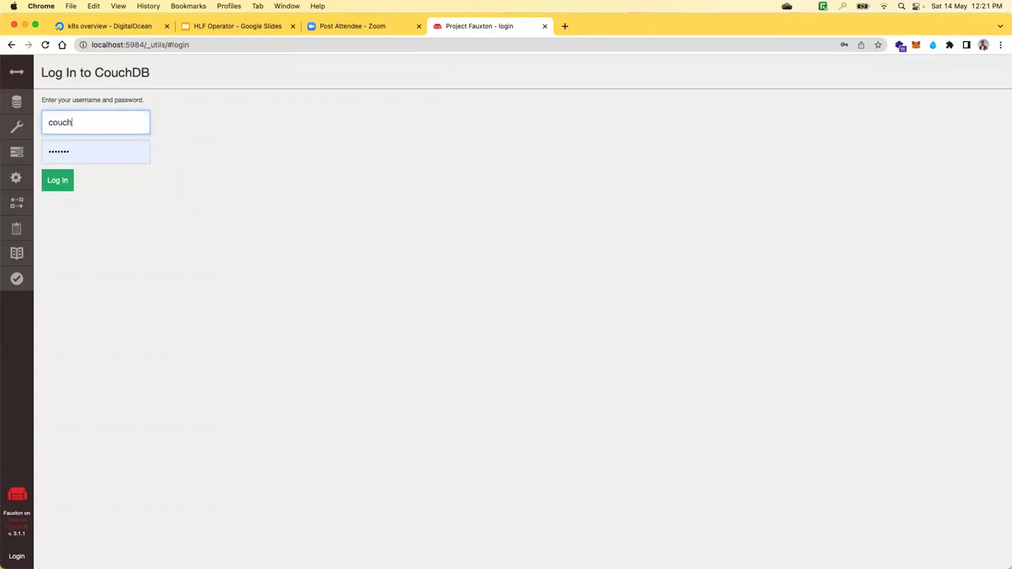
text(db)
double_click(97, 158)
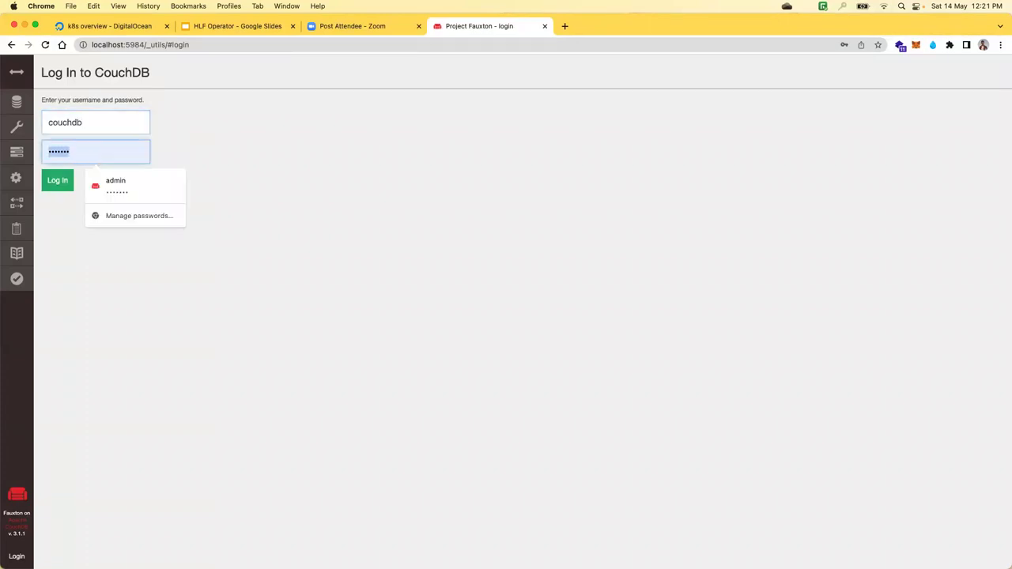
text(couc)
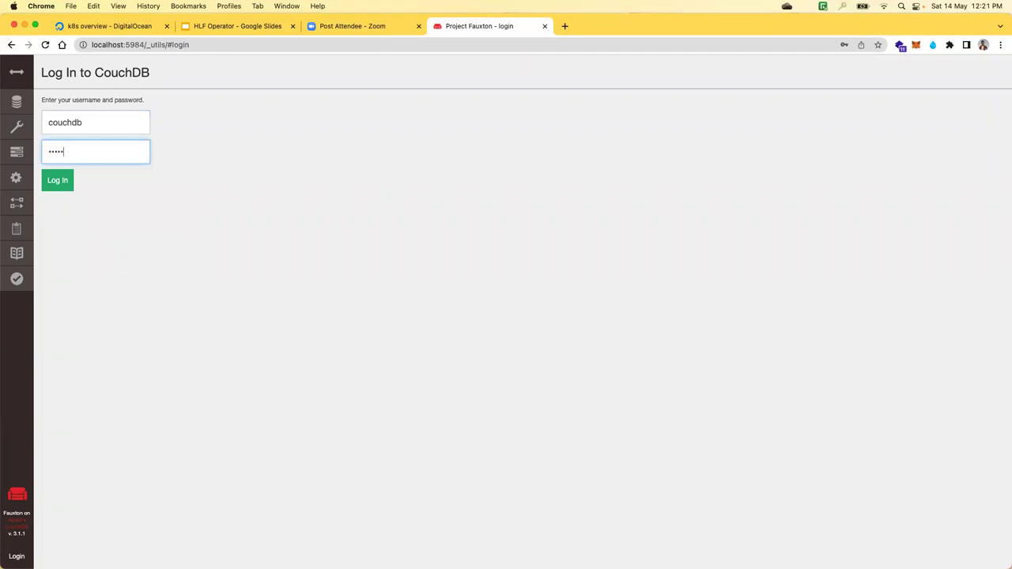
text(hdb)
click(58, 180)
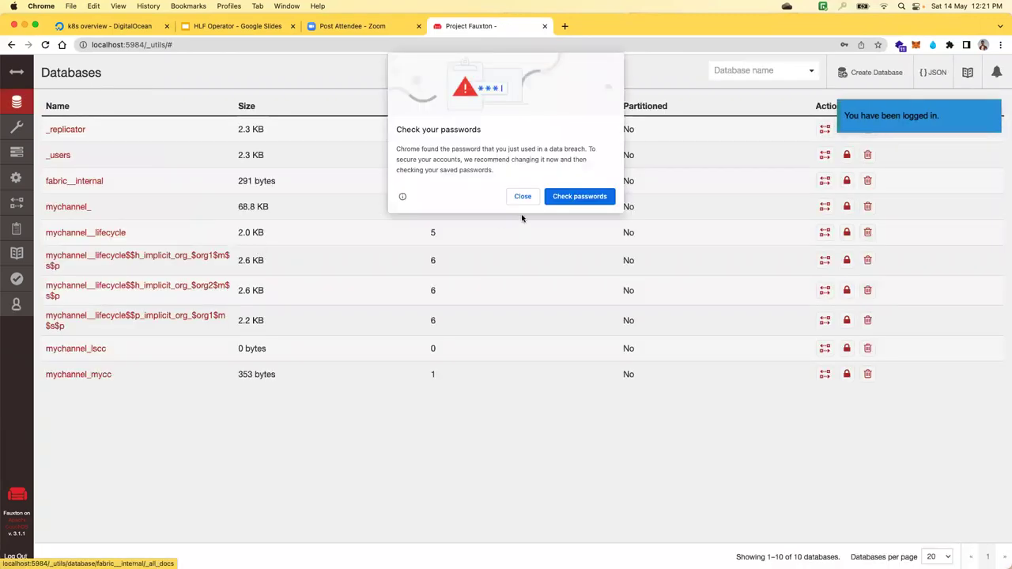
- View document 1000 in mychannel_mycc without saving, then stop the port forwarding
click(523, 199)
click(81, 376)
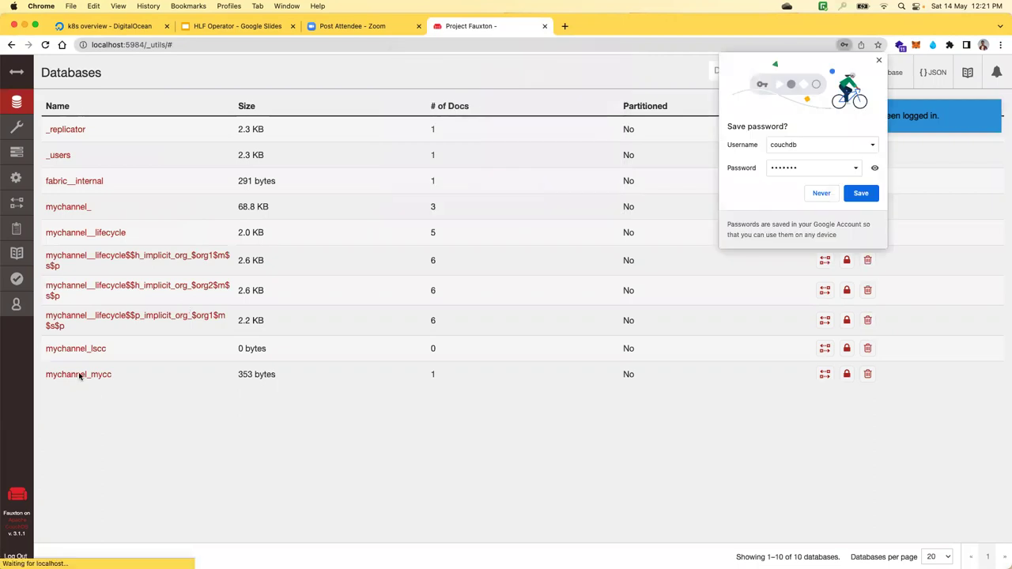
click(379, 161)
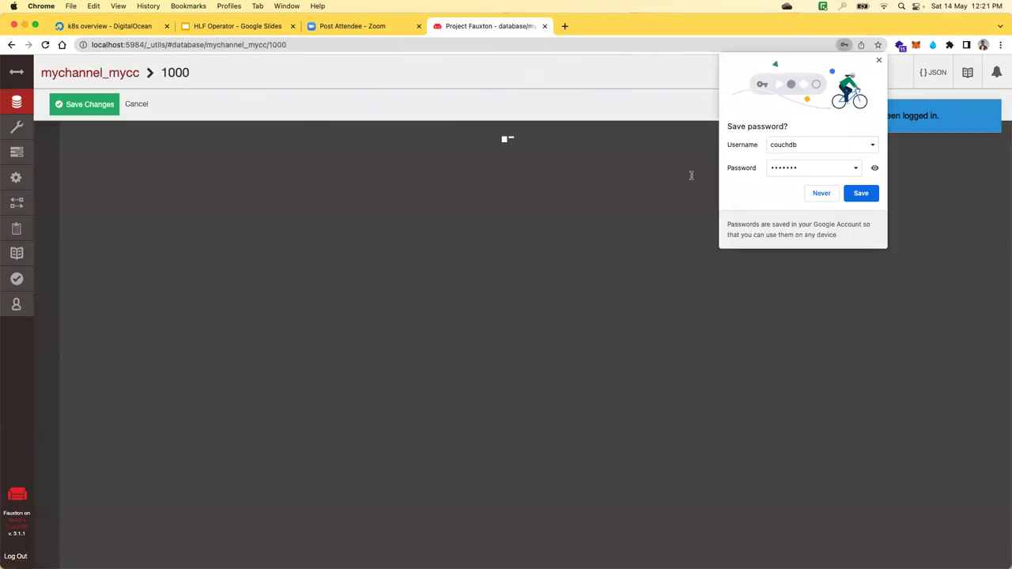
click(134, 103)
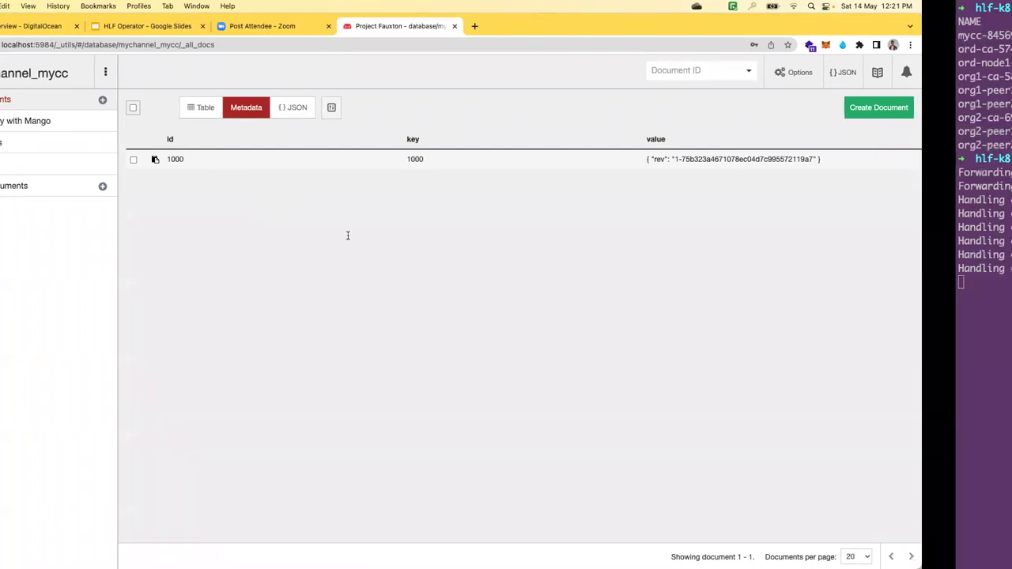
key(ctrl+c)
- Wipe the iTerm2 screen with Ctrl+L, leaving an empty hlf-k8 prompt
key(ctrl+l)
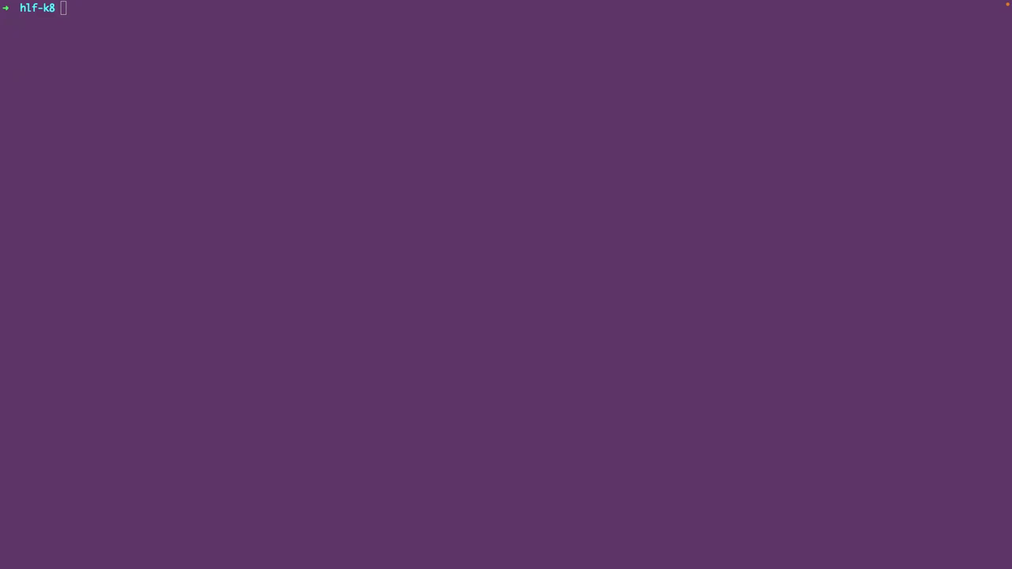
- Bring back the Chrome window with mychannel_mycc's All Documents, then return to the terminal desktop
key(ctrl+Up)
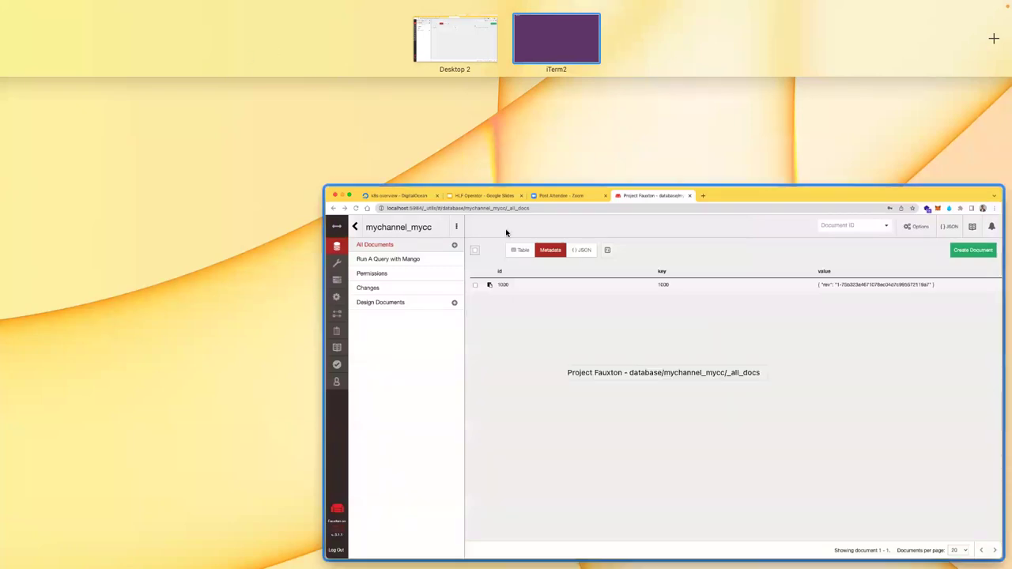
click(506, 233)
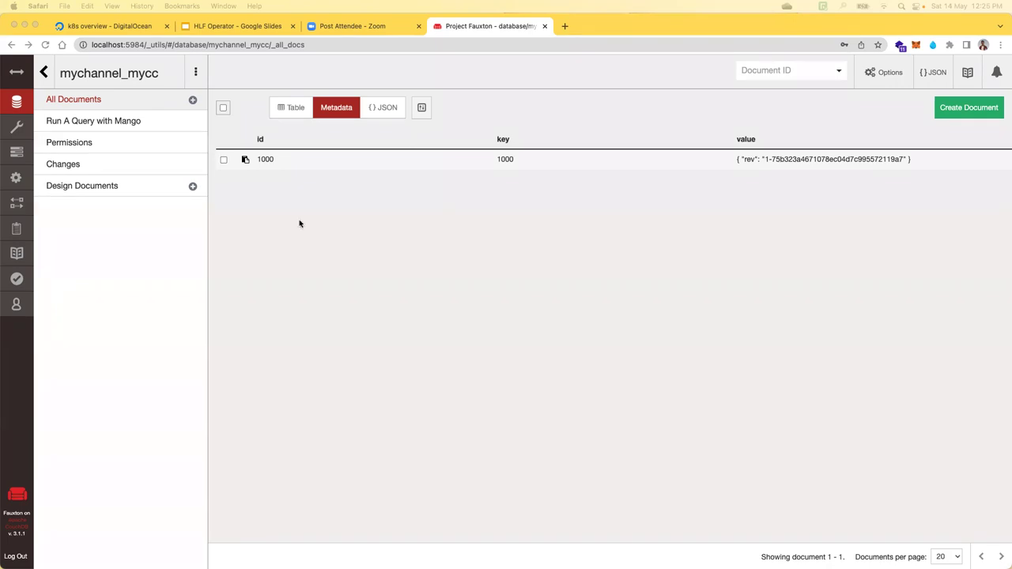
key(ctrl+Right)
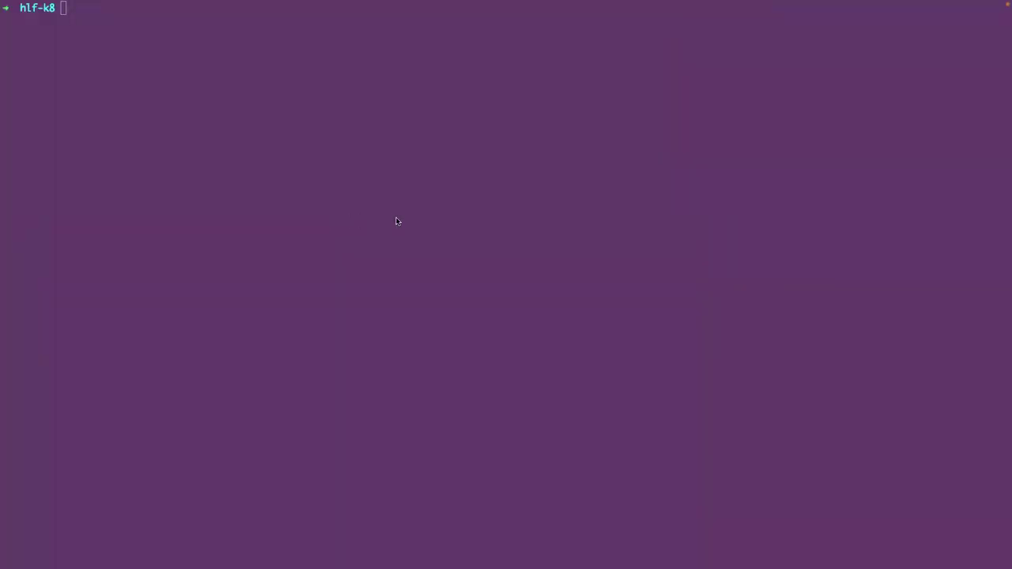
- Run 'k get pvc -A' to list the twelve Bound PVCs, then select the org2-ca volume name
text(k)
key(BackSpace)
text(k get pvc -A)
key(Return)
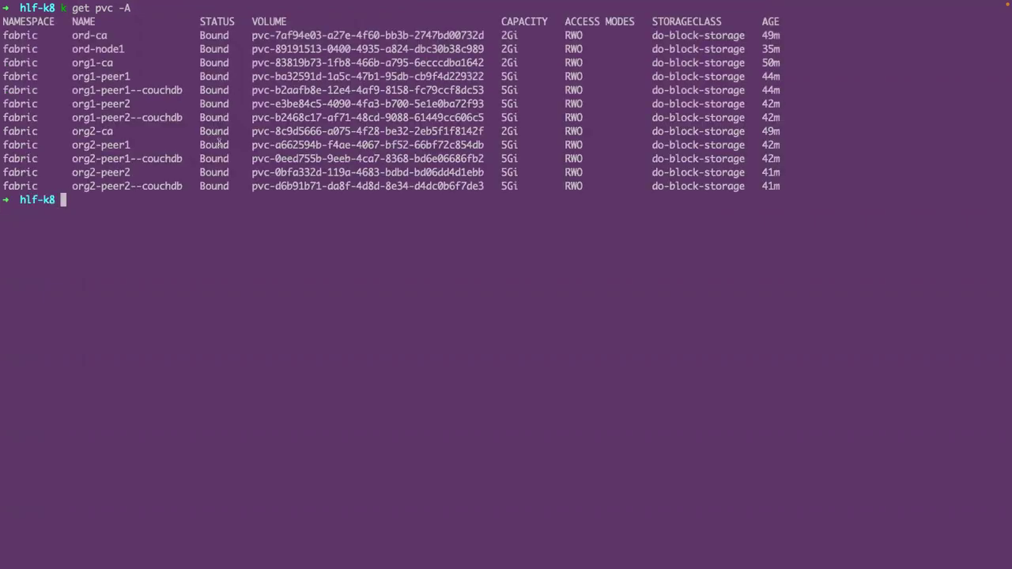
drag(250, 133, 480, 130)
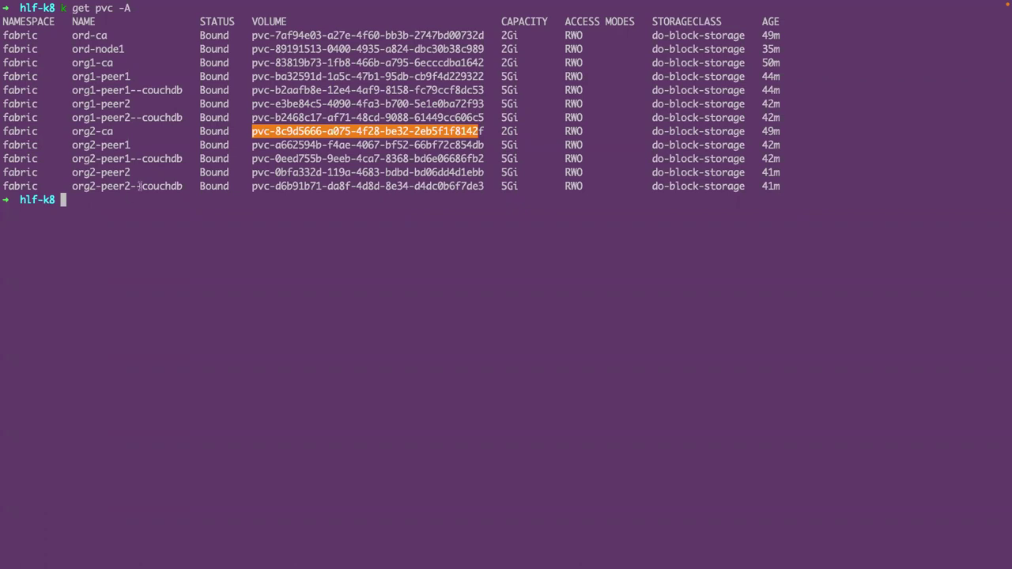
- Start the HLF Operator deck's slideshow from its last slide, the one with the GitHub link
key(ctrl+Left)
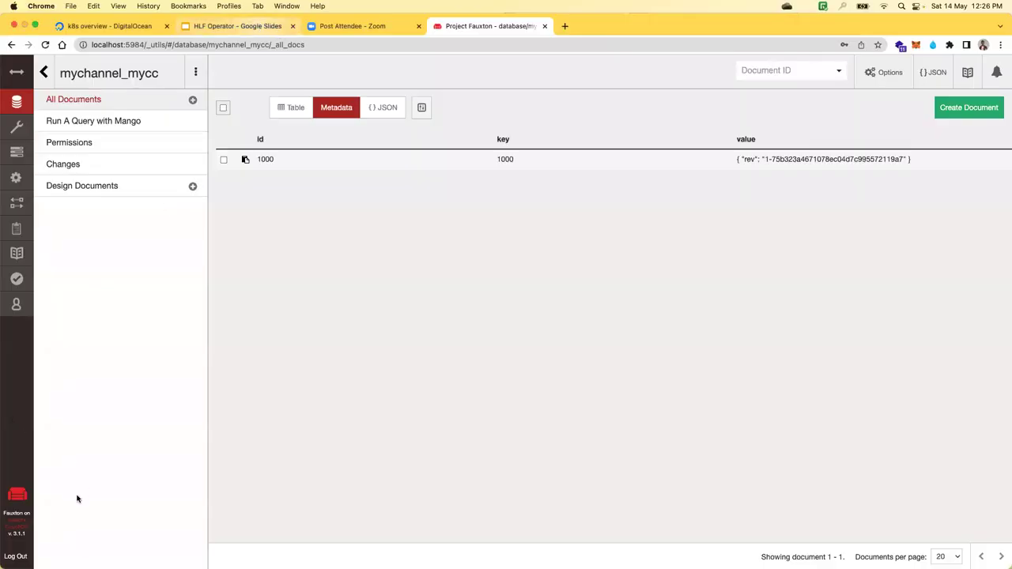
key(super+2)
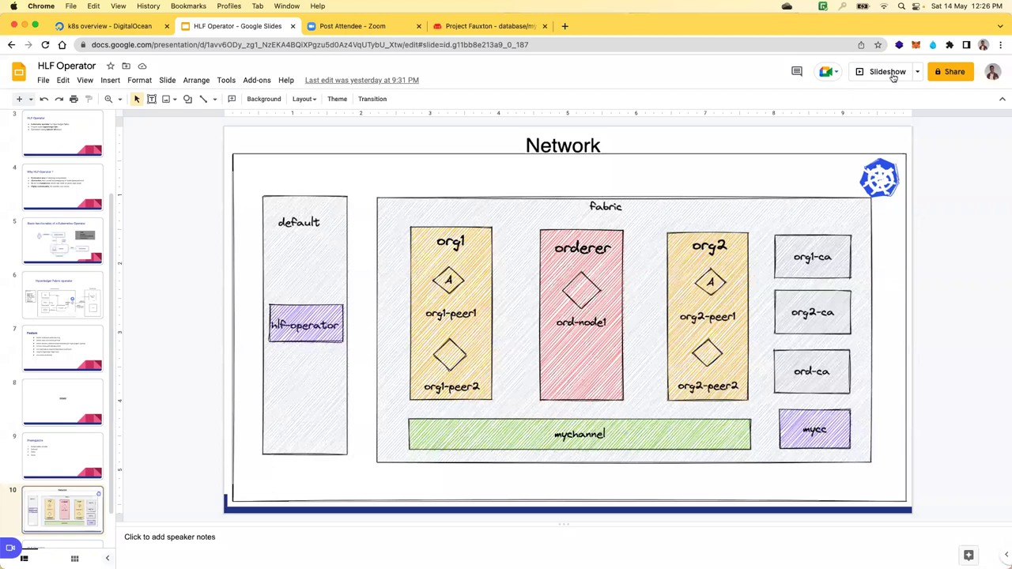
key(Down)
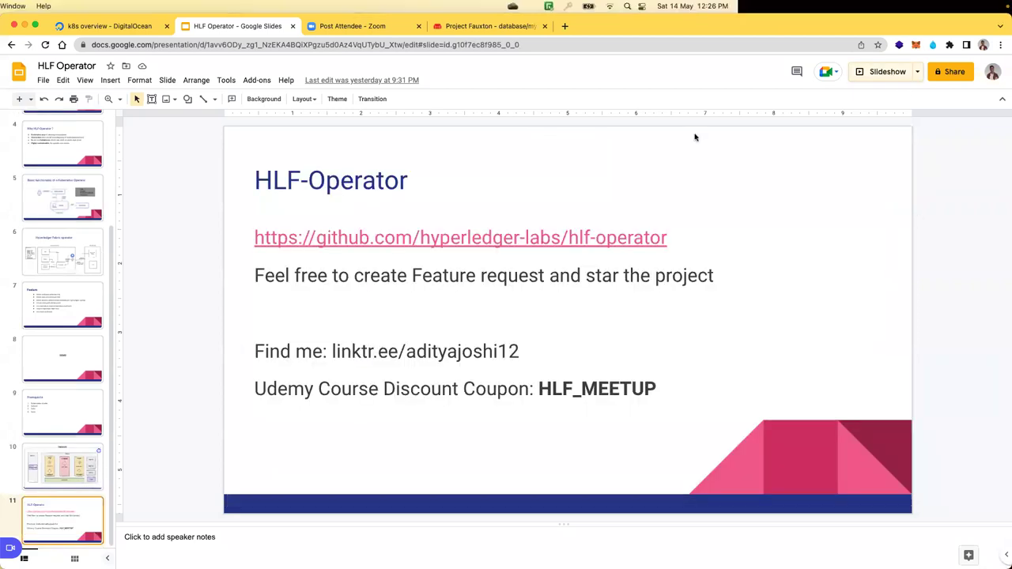
key(super+Return)
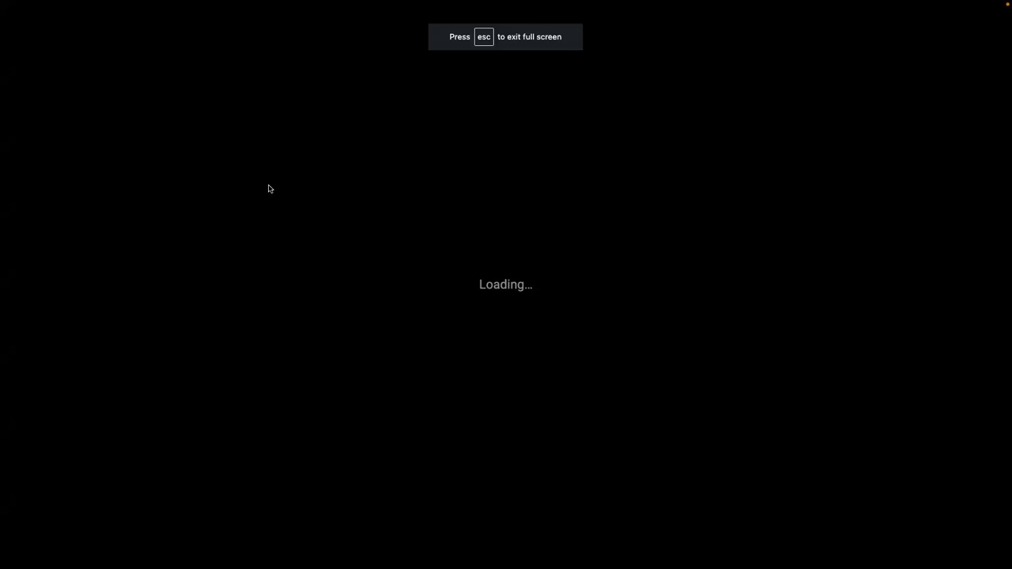